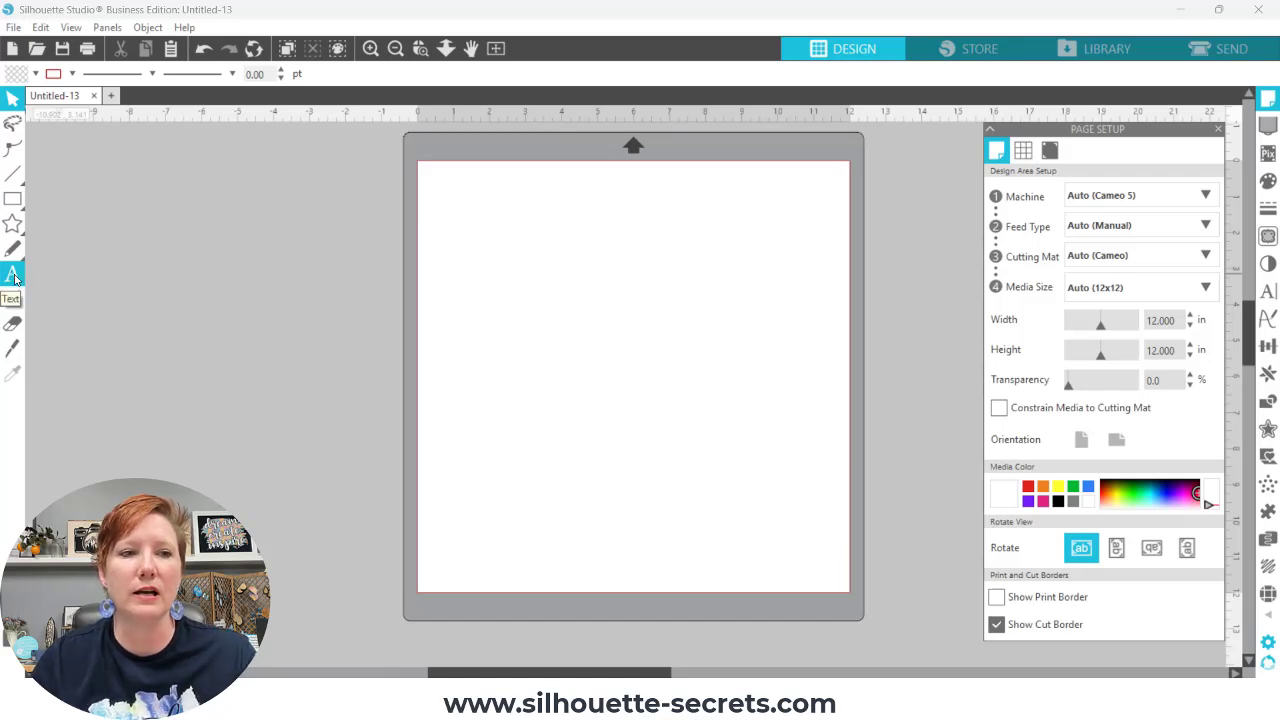
# Add the text "Happy" in the upper part of the page
pyautogui.click(13, 275)
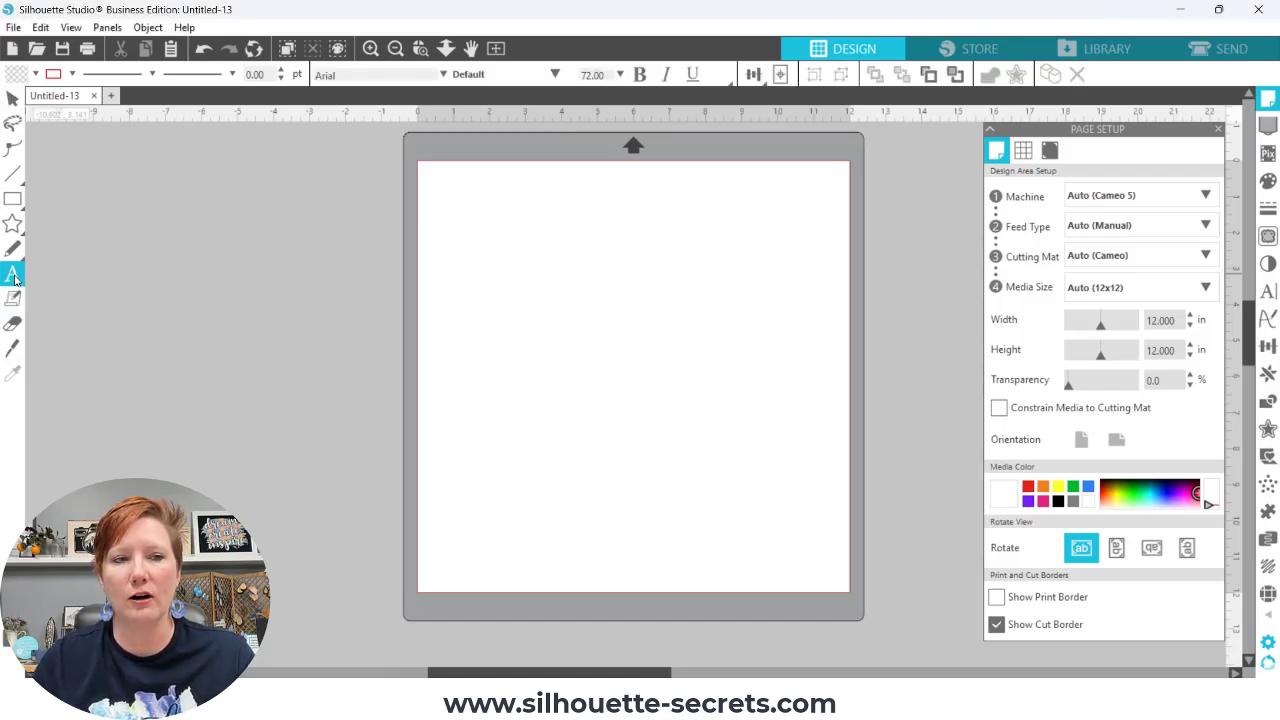
pyautogui.click(548, 254)
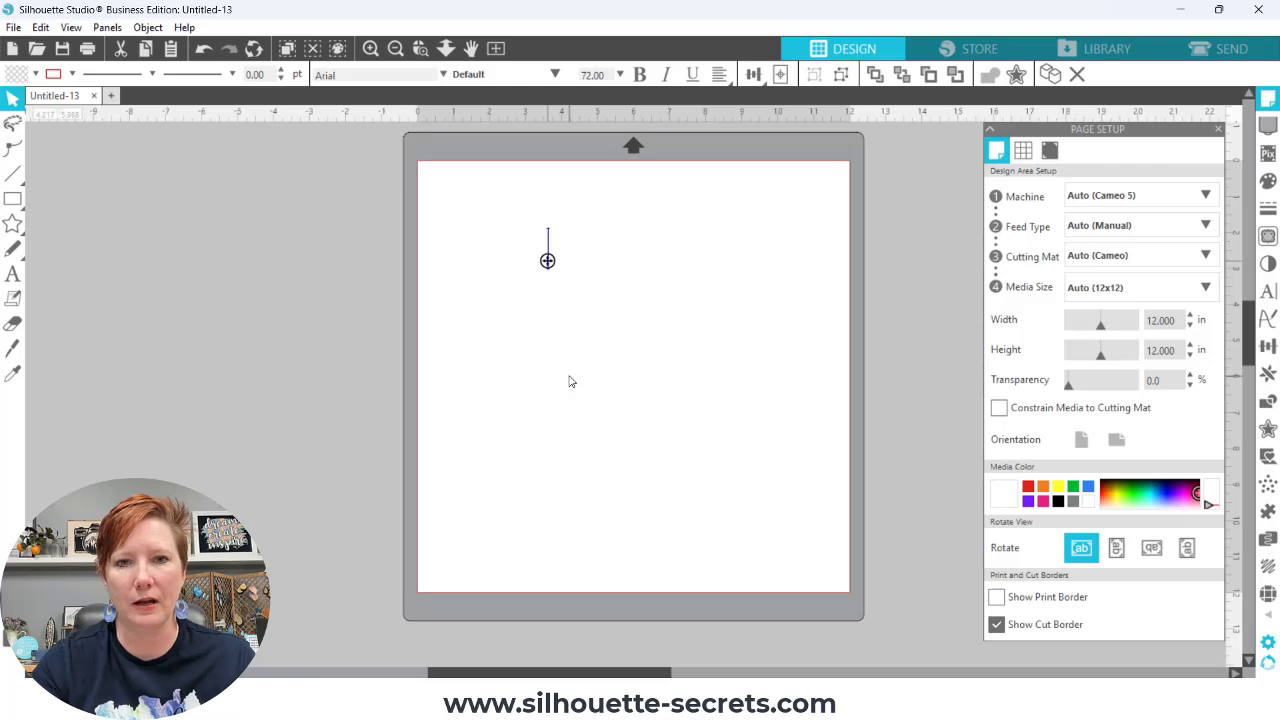
pyautogui.write('Happy')
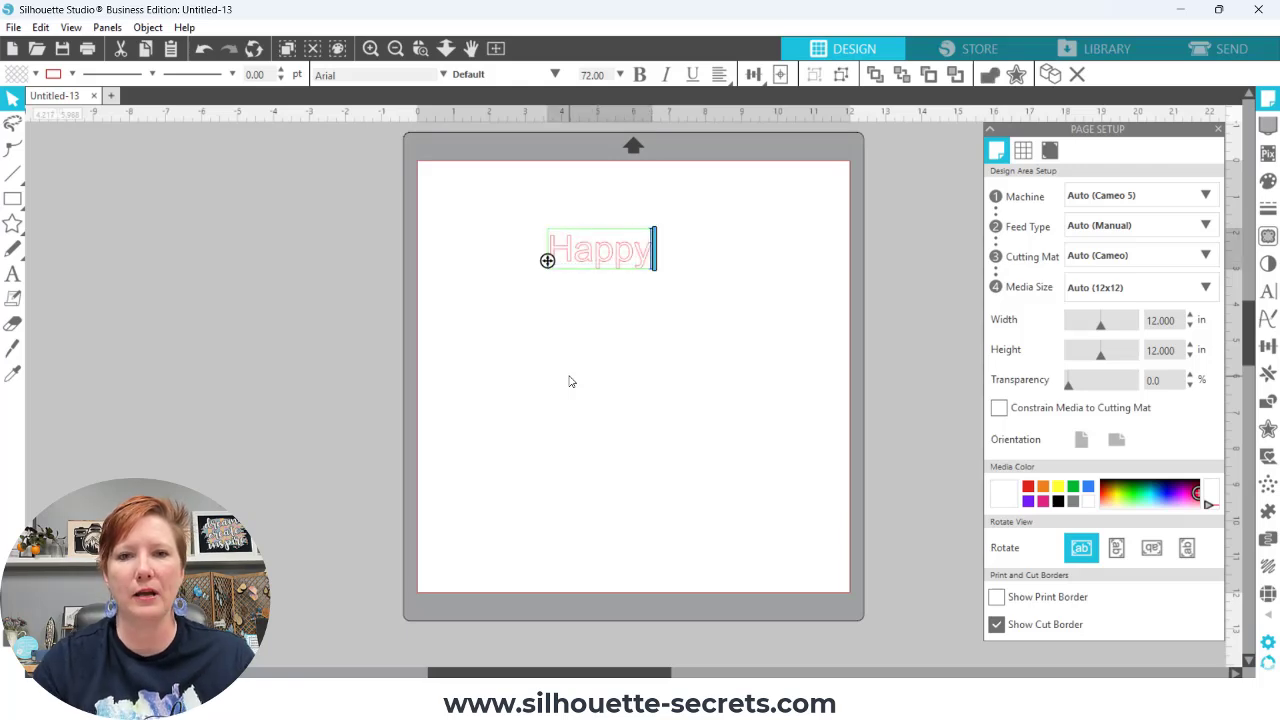
pyautogui.click(626, 361)
pyautogui.click(632, 262)
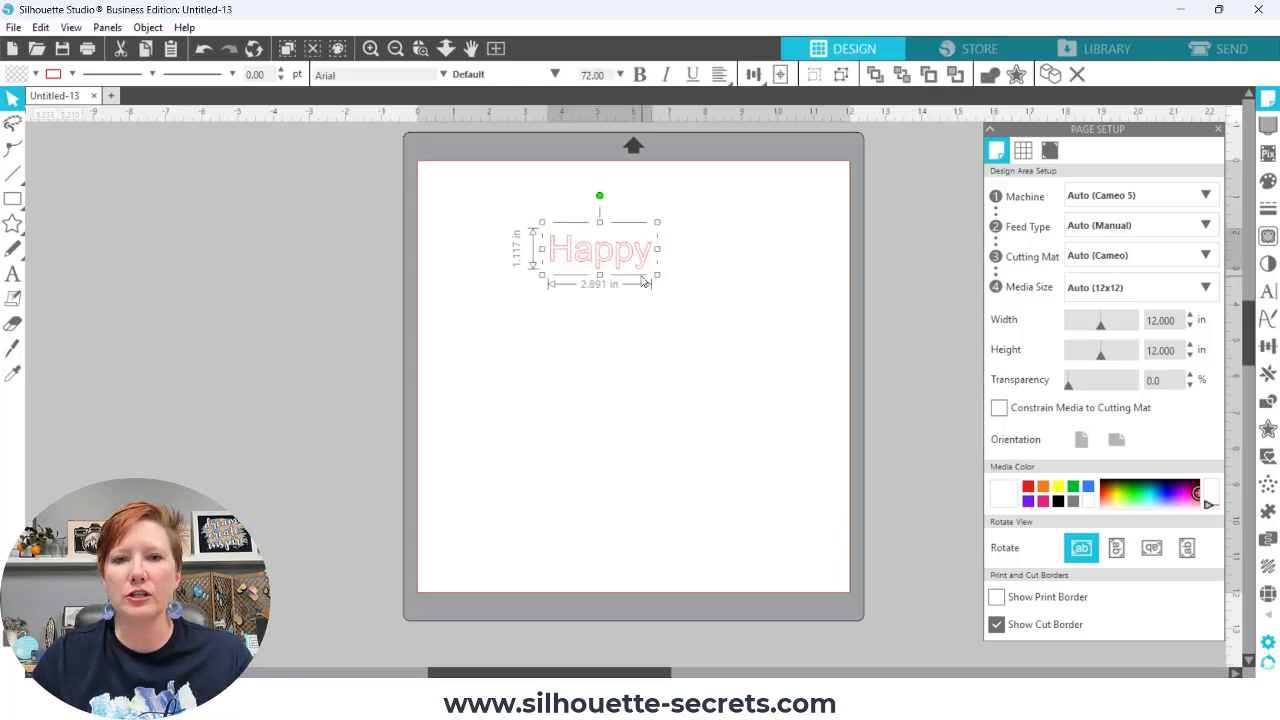
# Enlarge the "Happy" text to about 5.5 in wide and move it closer to the page's top edge
pyautogui.moveTo(657, 274); pyautogui.dragTo(716, 361)
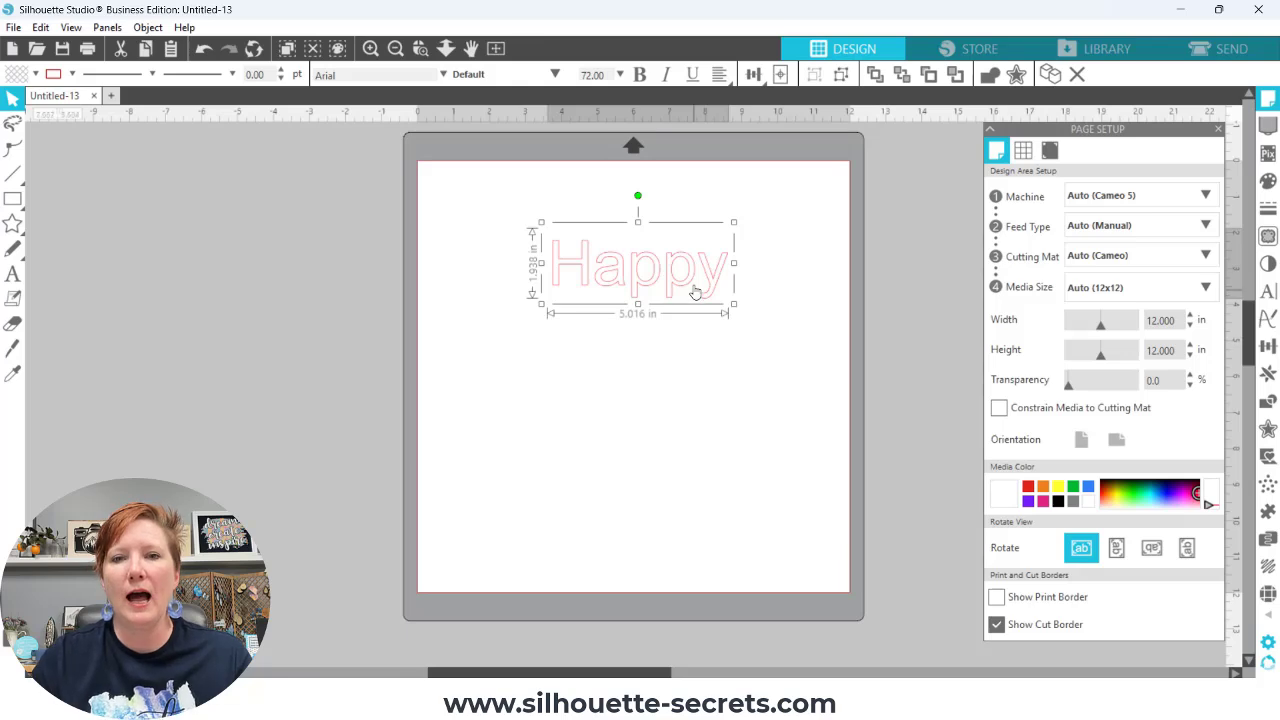
pyautogui.moveTo(695, 291); pyautogui.dragTo(638, 257)
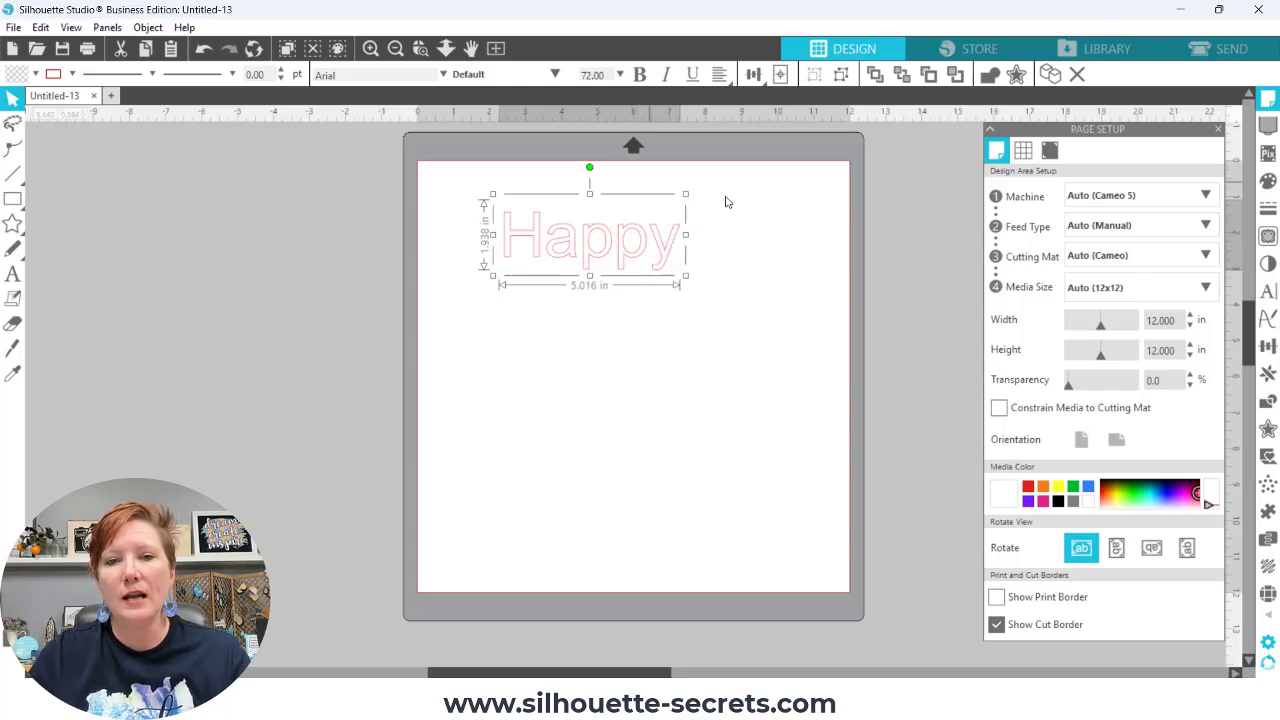
pyautogui.press('ctrl')
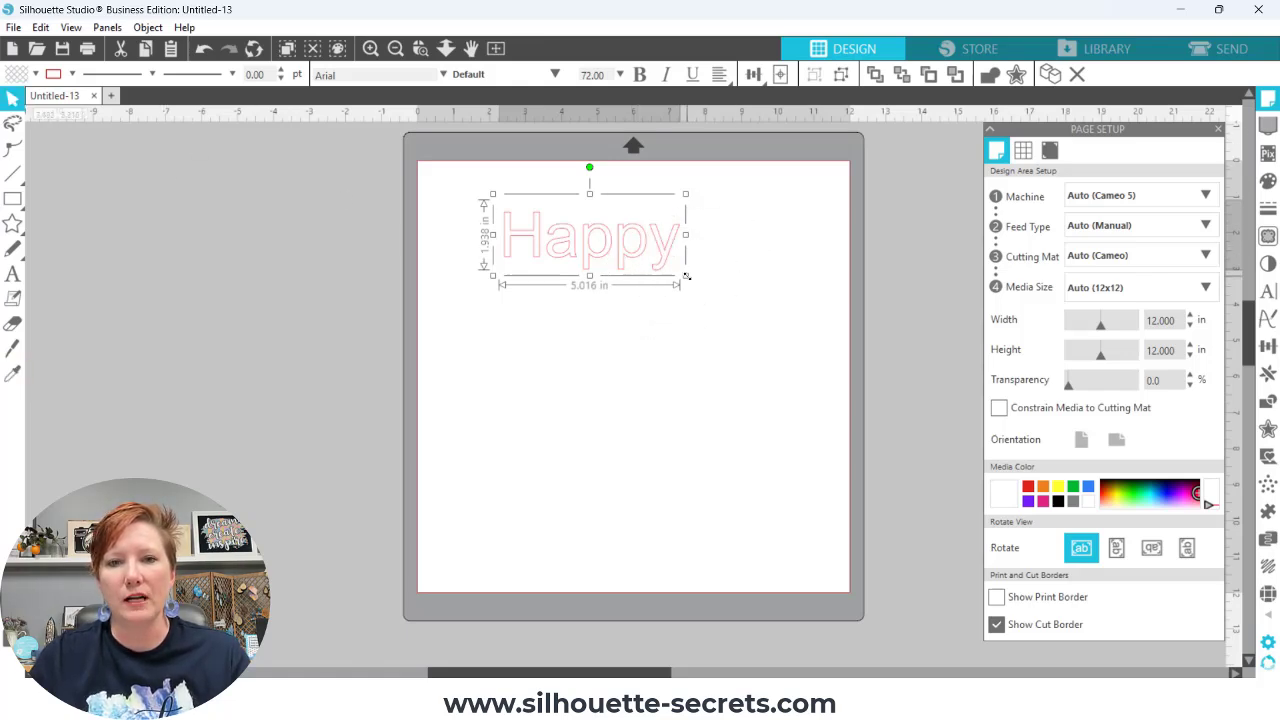
pyautogui.moveTo(686, 276)
pyautogui.mouseDown()
pyautogui.moveTo(720, 292)
pyautogui.moveTo(704, 285)
pyautogui.mouseUp()
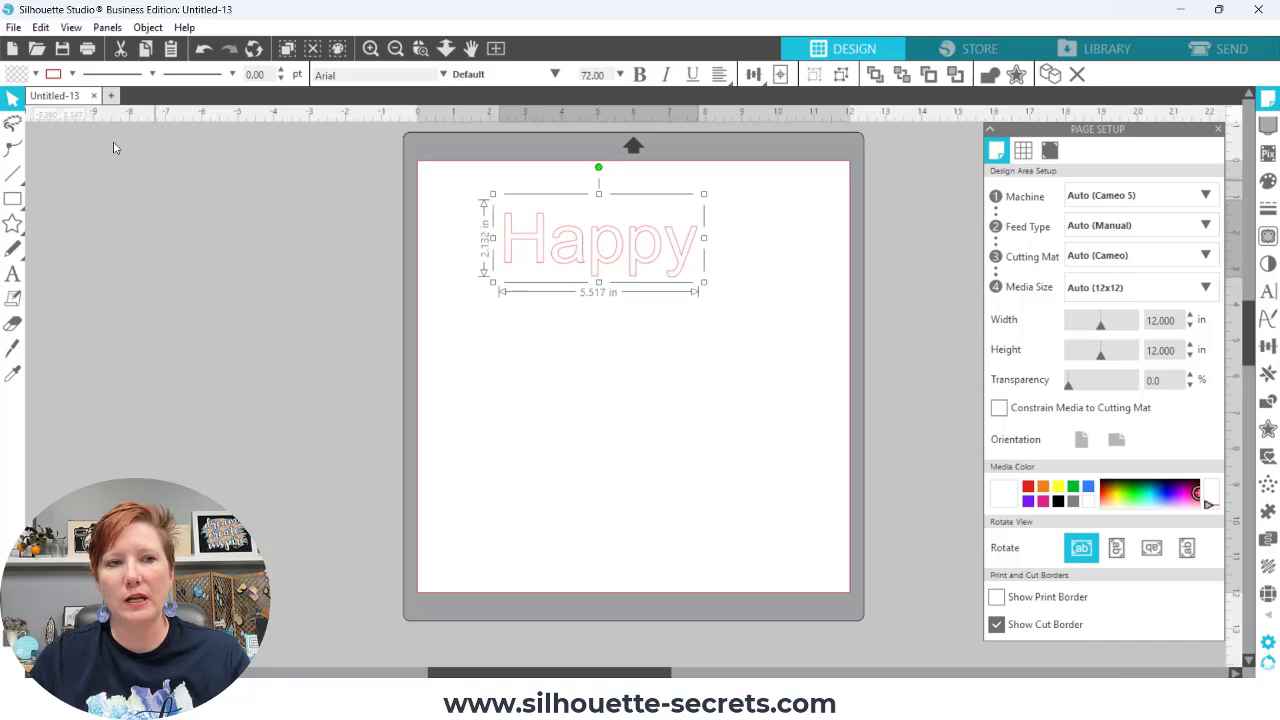
# Fill the "Happy" text with black and open the full fill color options
pyautogui.click(35, 75)
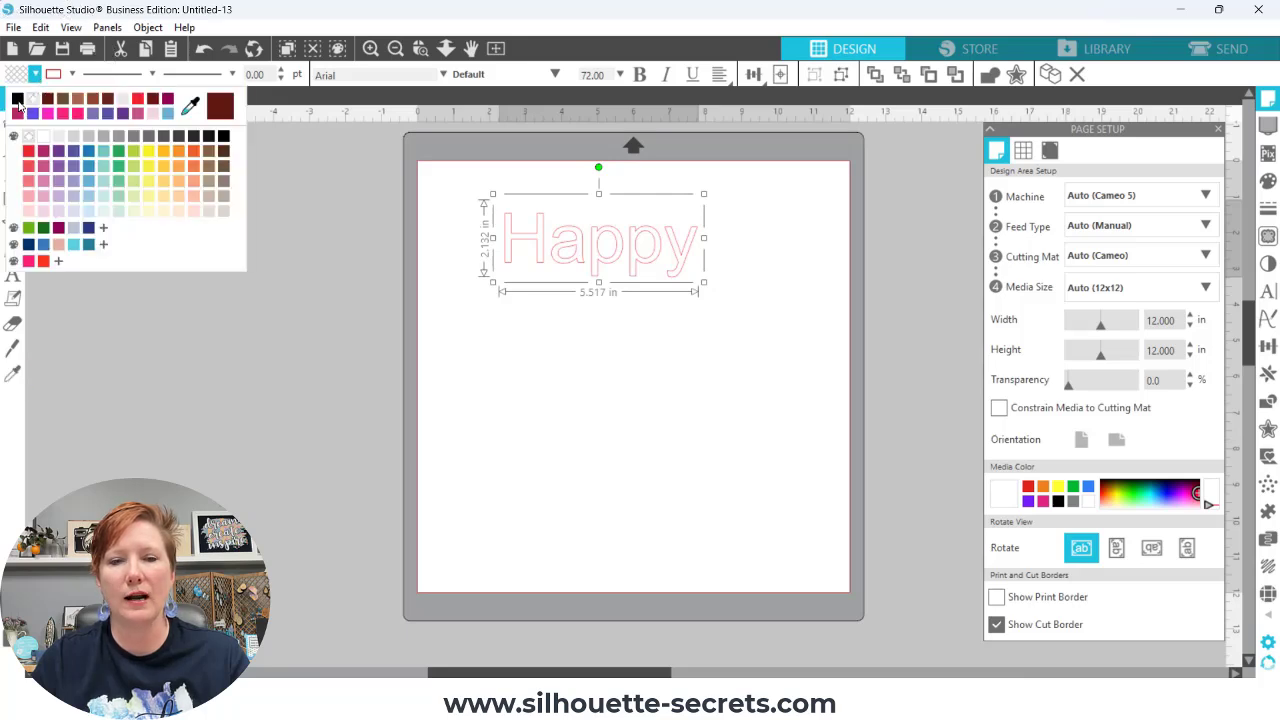
pyautogui.click(17, 100)
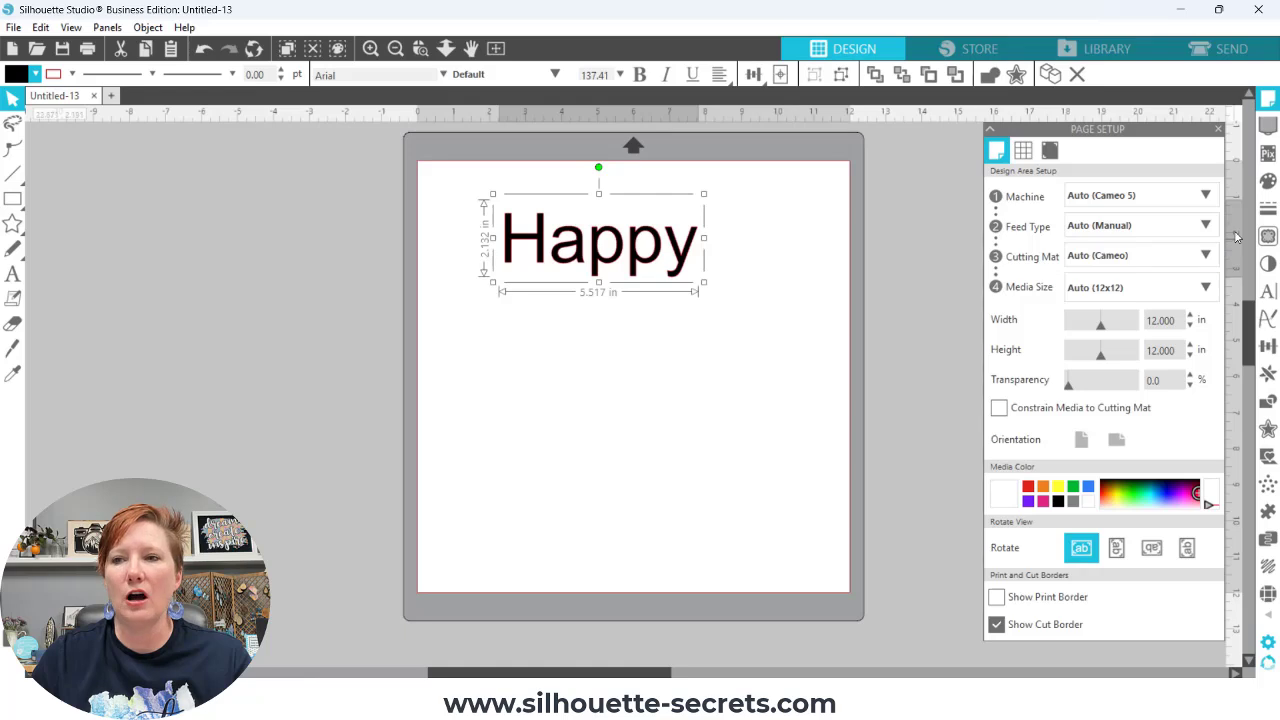
pyautogui.click(1268, 183)
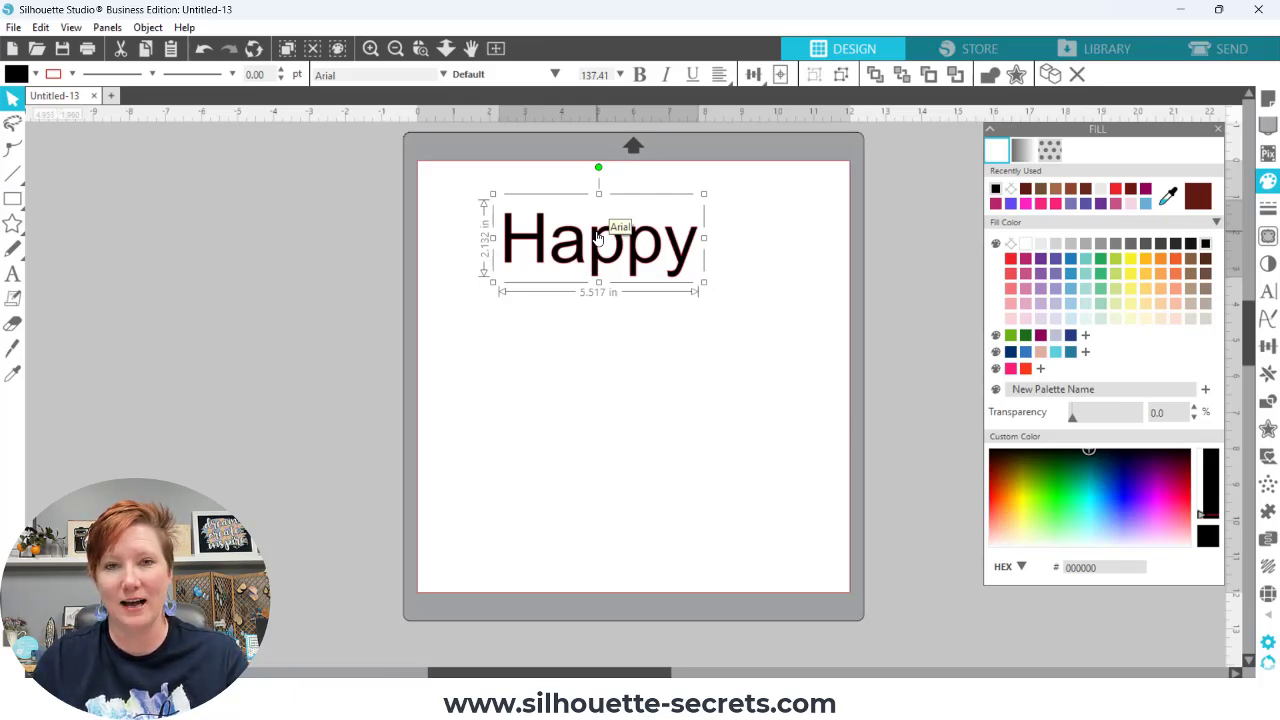
# Duplicate the "Happy" text, place the copy beneath the original and change its wording to "Birthday"
pyautogui.press('ctrl')
pyautogui.press('i')
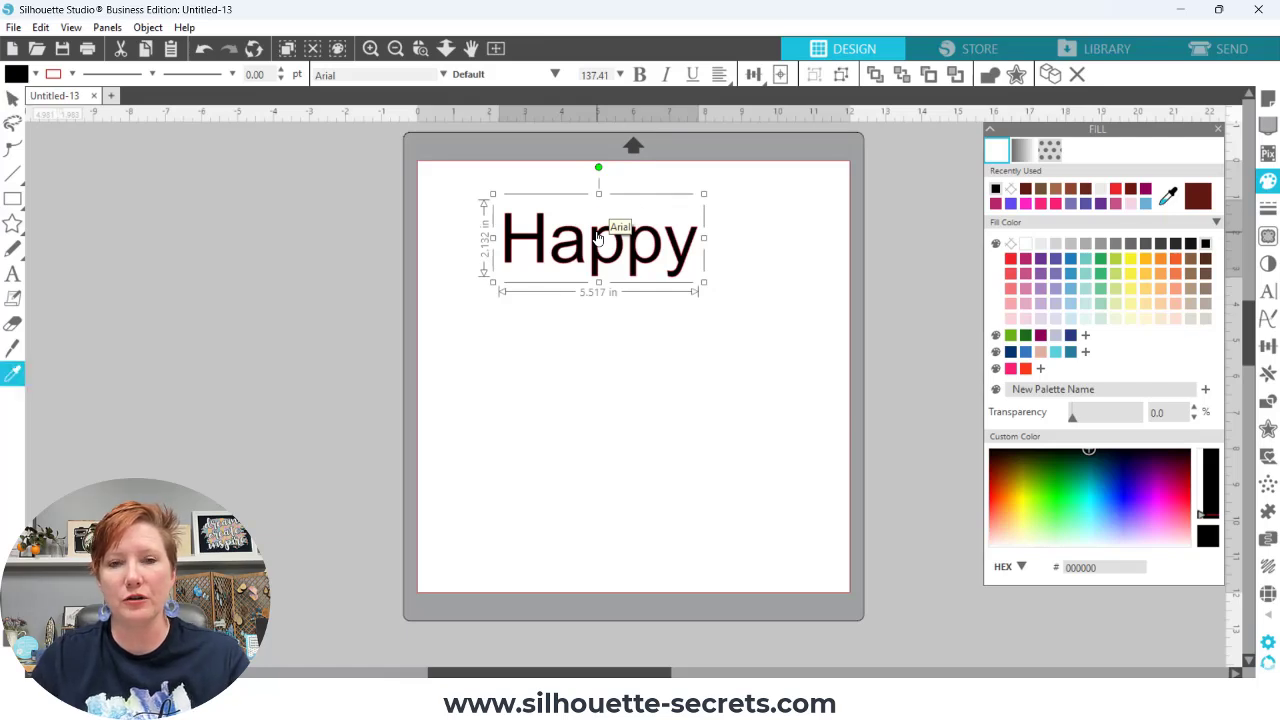
pyautogui.hotkey('ctrl', 'd')
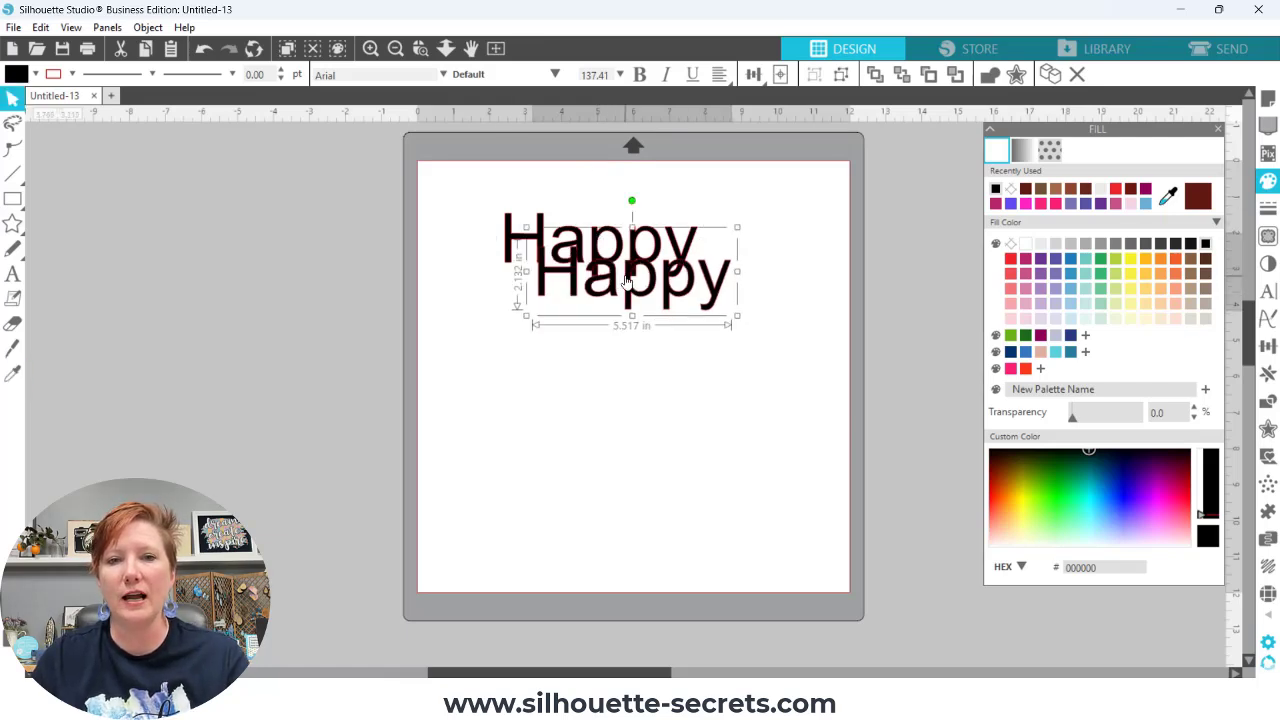
pyautogui.moveTo(620, 284); pyautogui.dragTo(617, 330)
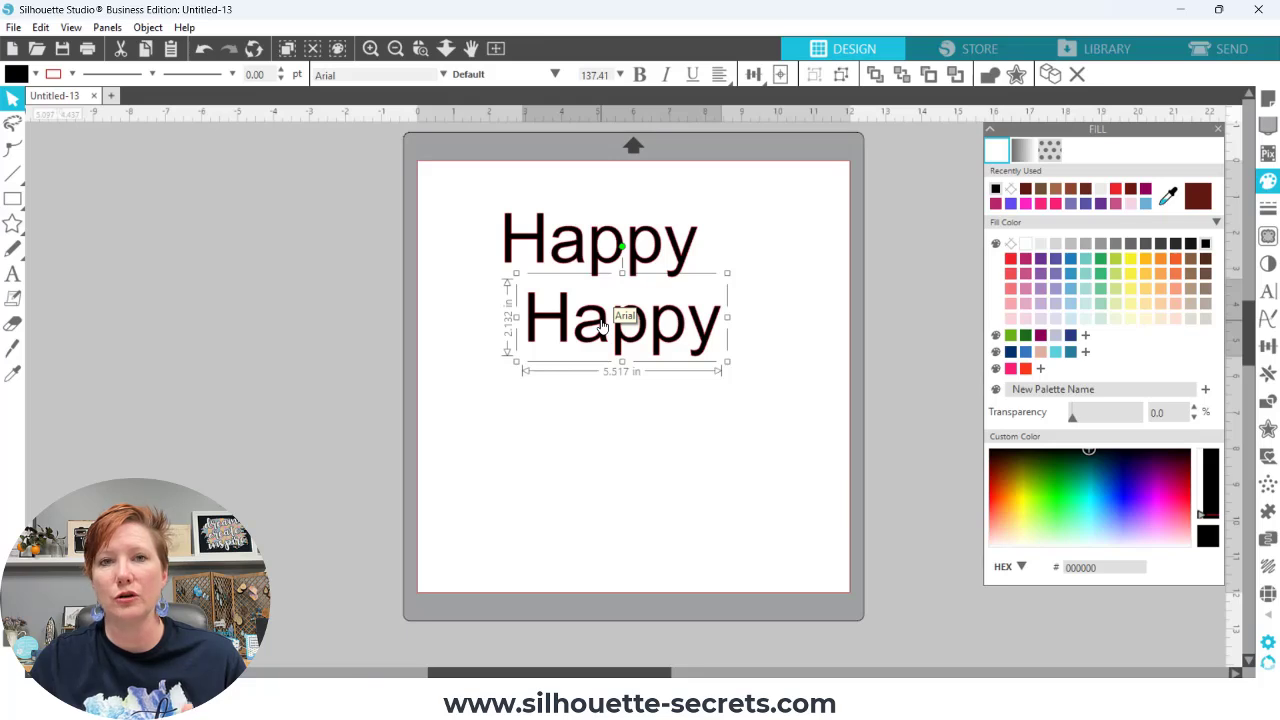
pyautogui.doubleClick(606, 322)
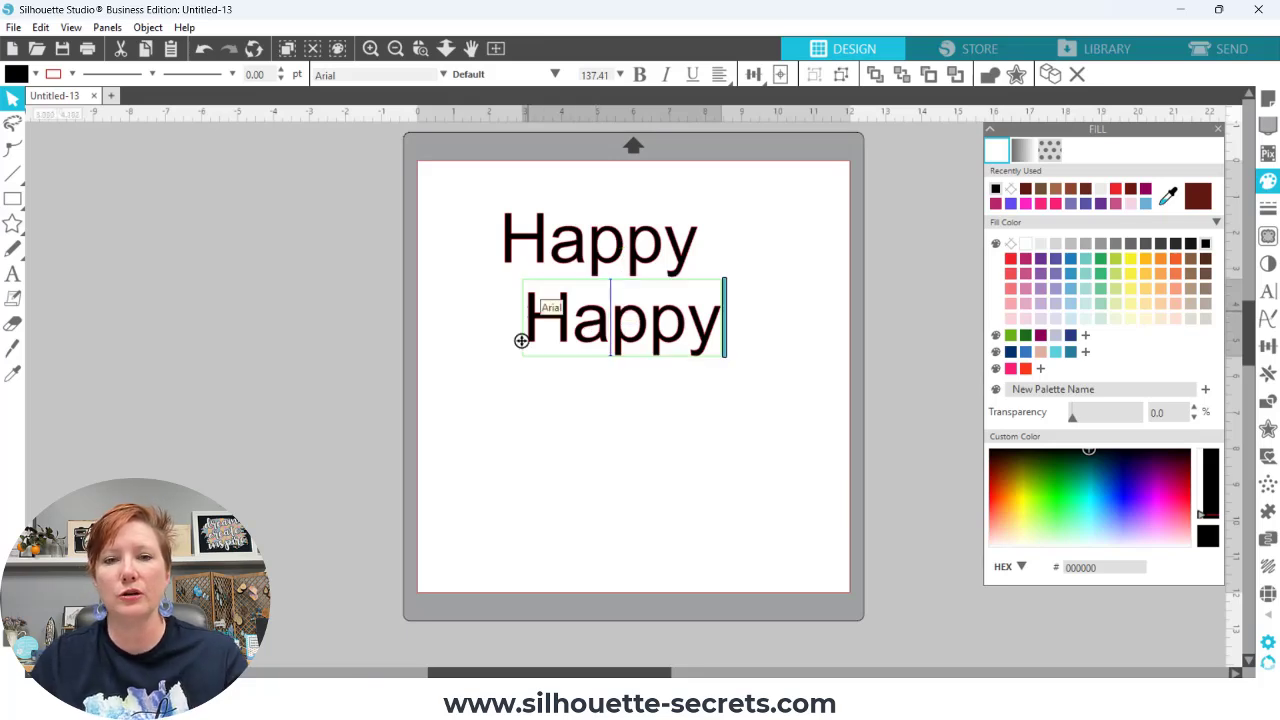
pyautogui.moveTo(527, 318); pyautogui.dragTo(737, 306)
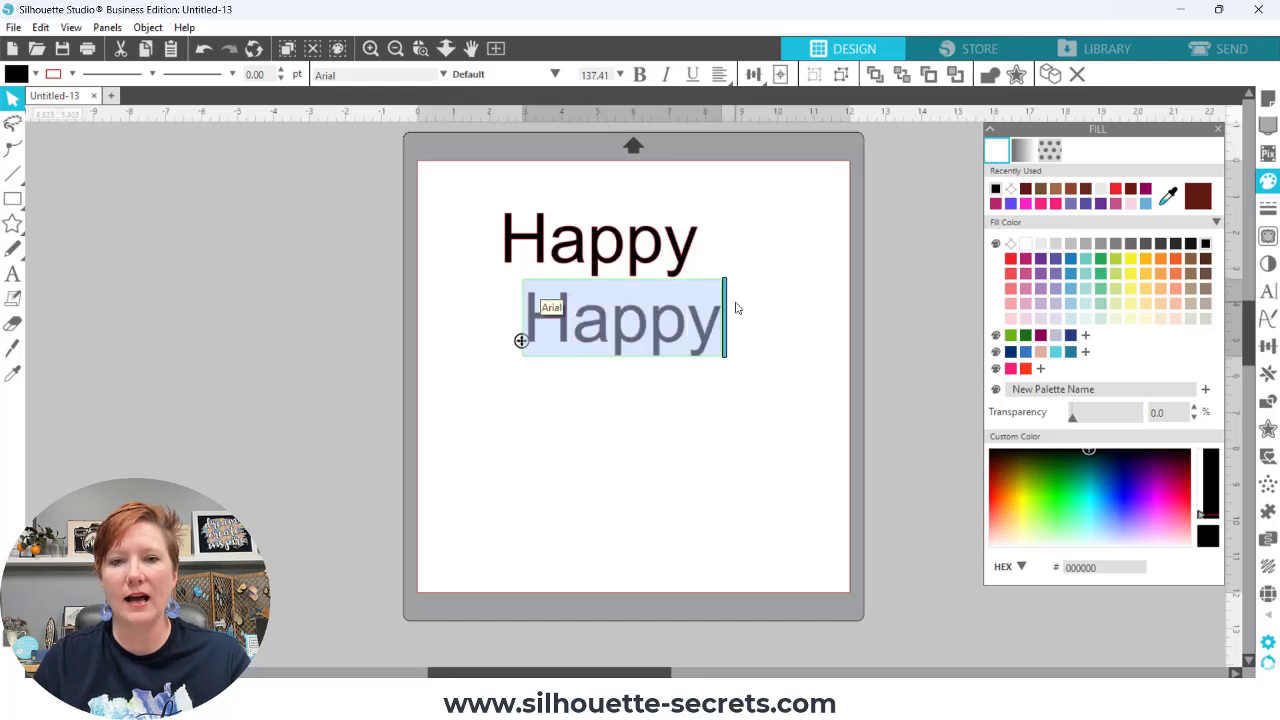
pyautogui.write('Birthday')
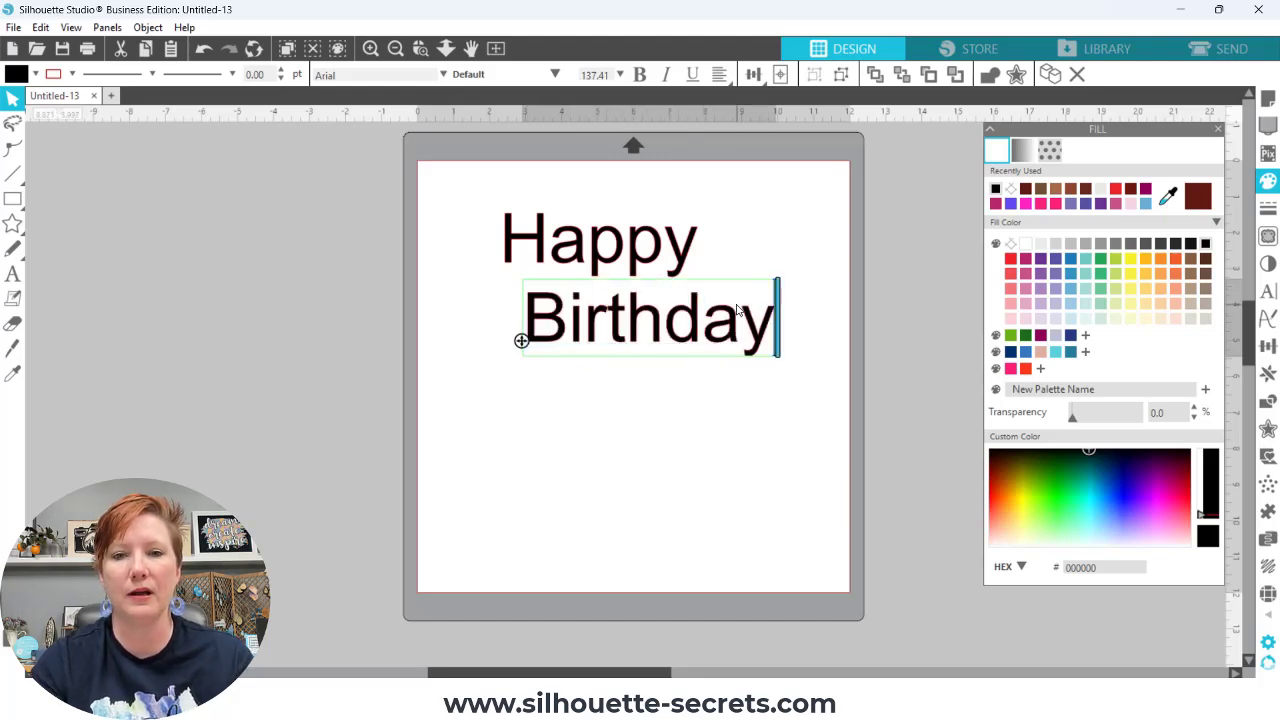
pyautogui.click(676, 401)
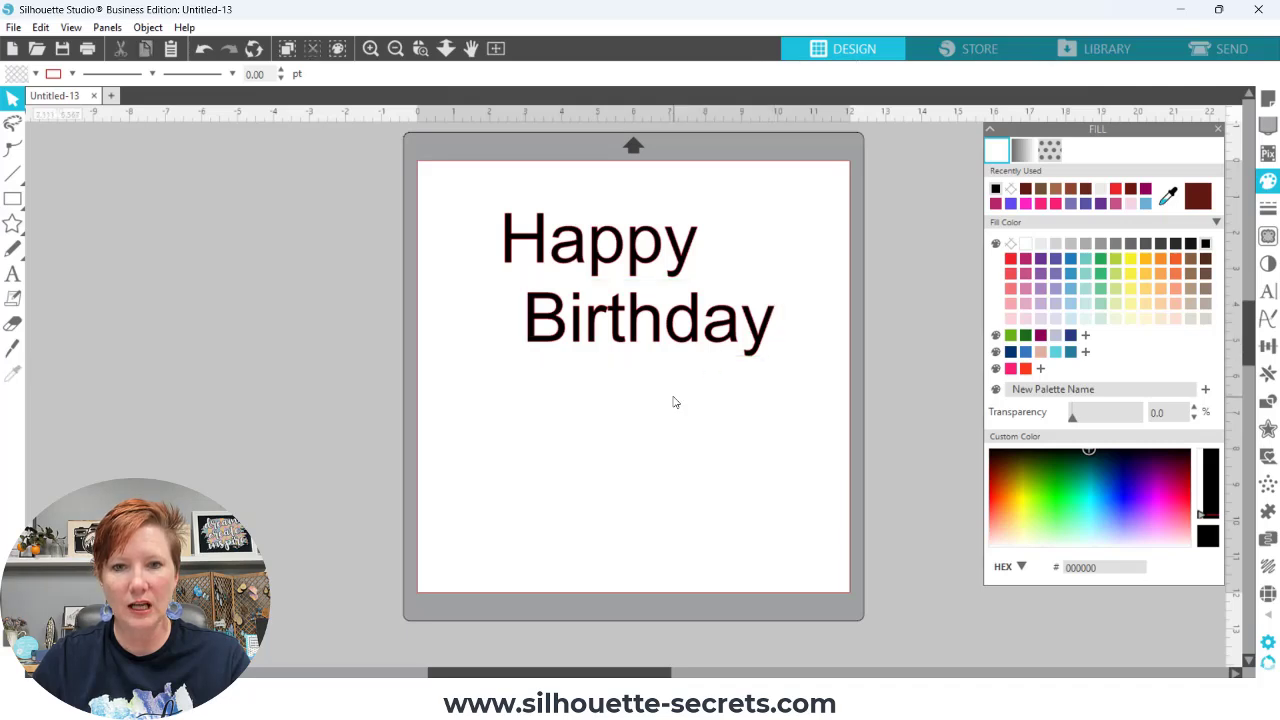
# Move the "Happy" and "Birthday" texts toward the page's upper-left corner, with "Birthday" close beneath "Happy"
pyautogui.click(687, 300)
pyautogui.moveTo(637, 249); pyautogui.dragTo(573, 219)
pyautogui.click(594, 273)
pyautogui.moveTo(596, 318)
pyautogui.mouseDown()
pyautogui.moveTo(571, 257)
pyautogui.moveTo(528, 286)
pyautogui.moveTo(520, 278)
pyautogui.mouseUp()
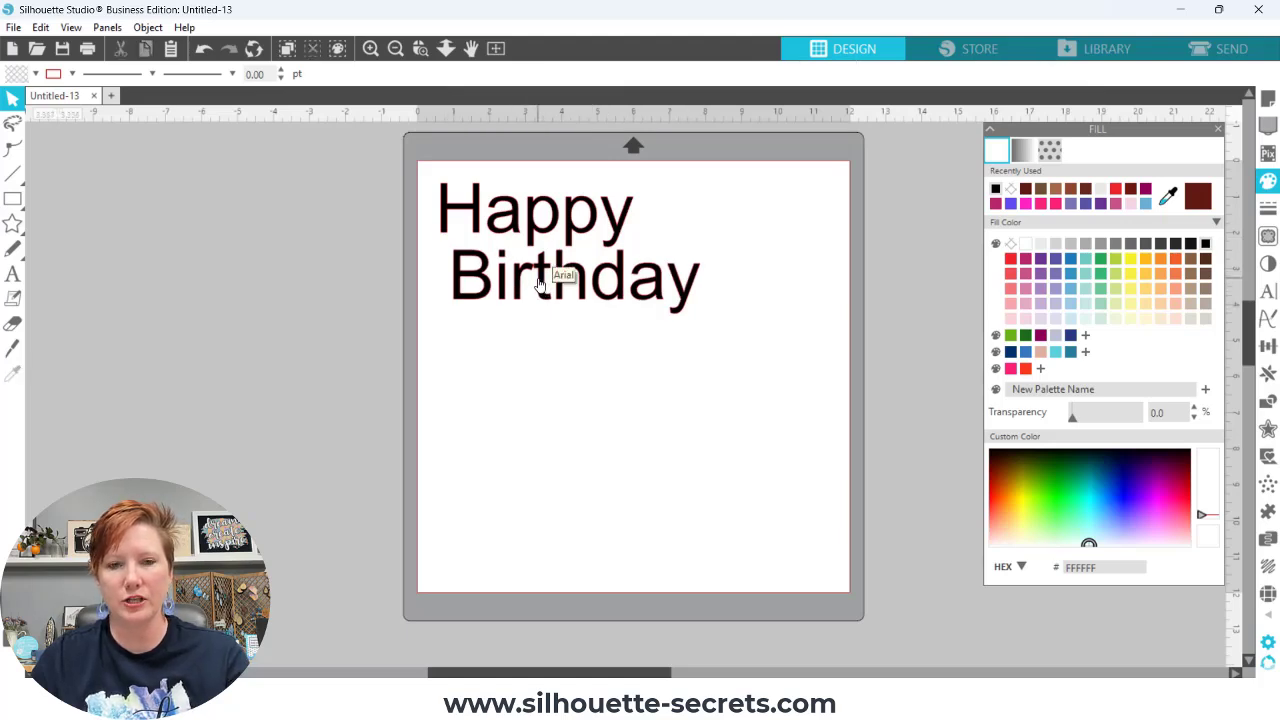
# Paste another copy of the text below "Birthday" and change its wording to "12"
pyautogui.hotkey('ctrl', 'v')
pyautogui.moveTo(609, 311); pyautogui.dragTo(702, 358)
pyautogui.doubleClick(533, 373)
pyautogui.press('BackSpace')
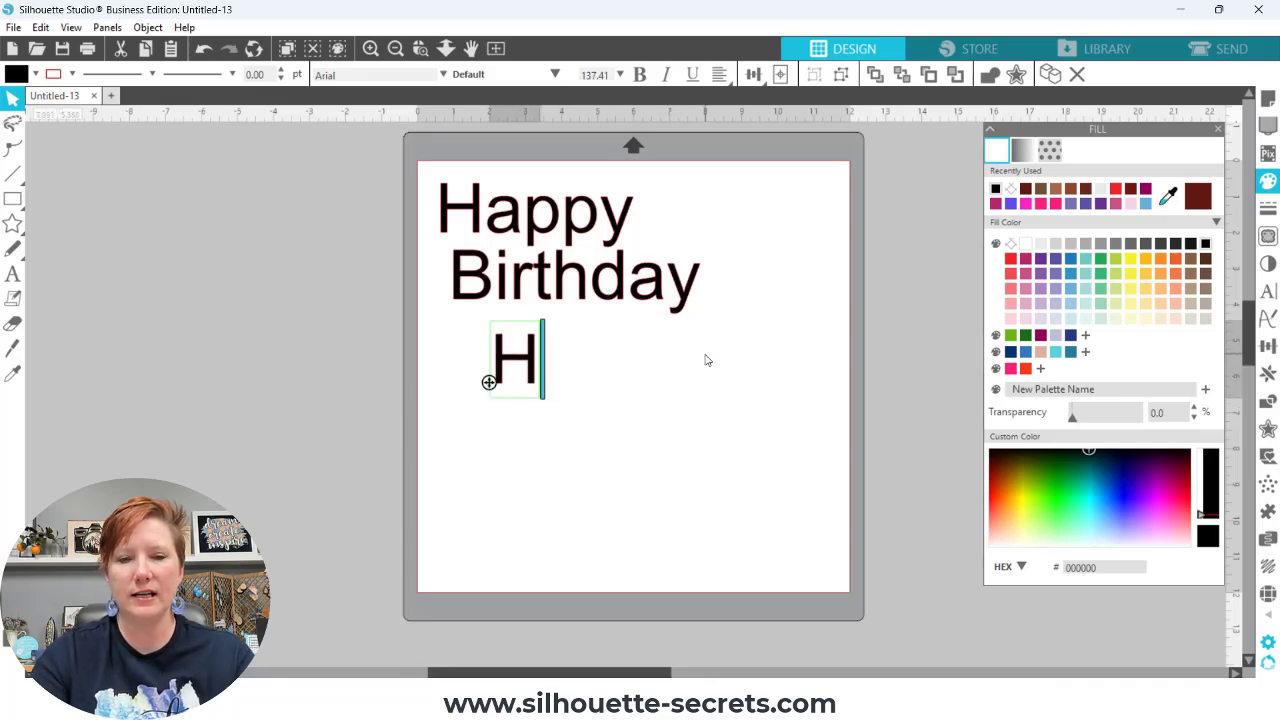
pyautogui.press('BackSpace')
pyautogui.write('12')
pyautogui.click(541, 371)
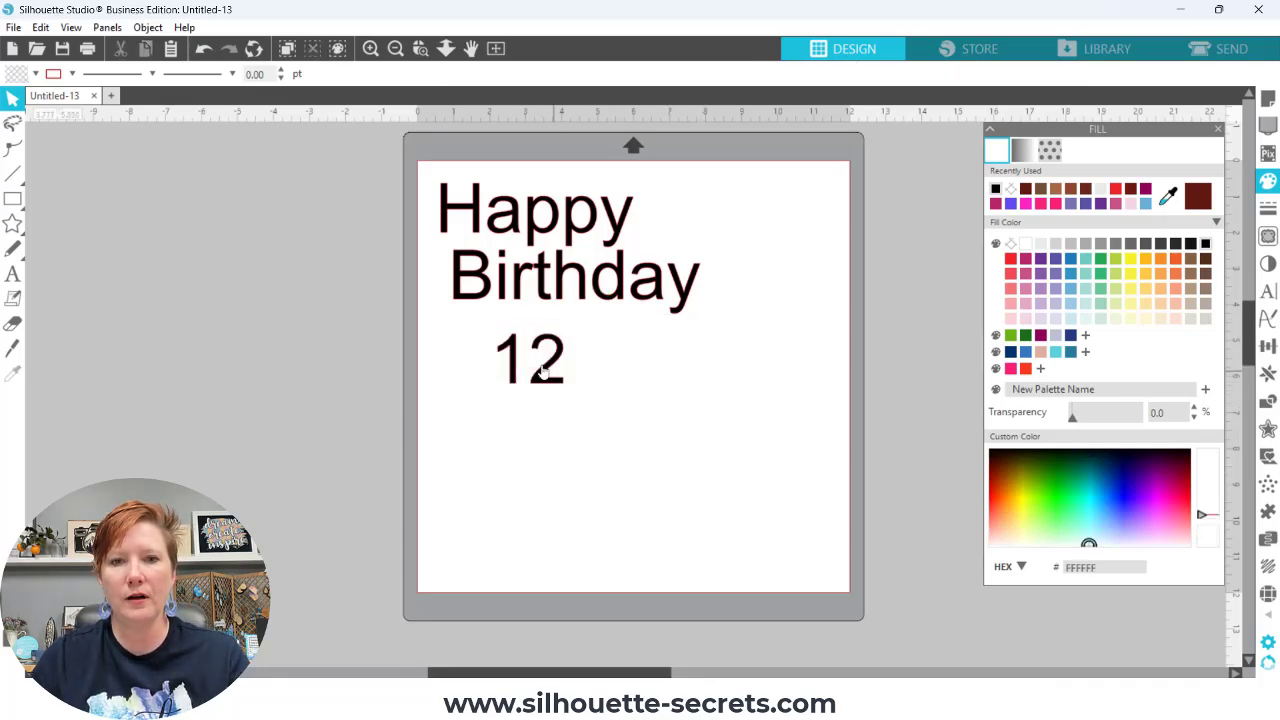
# Copy the "12" text, place the copy slightly raised just after it and change its wording to "th"
pyautogui.click(543, 371)
pyautogui.hotkey('ctrl', 'c')
pyautogui.hotkey('ctrl', 'v')
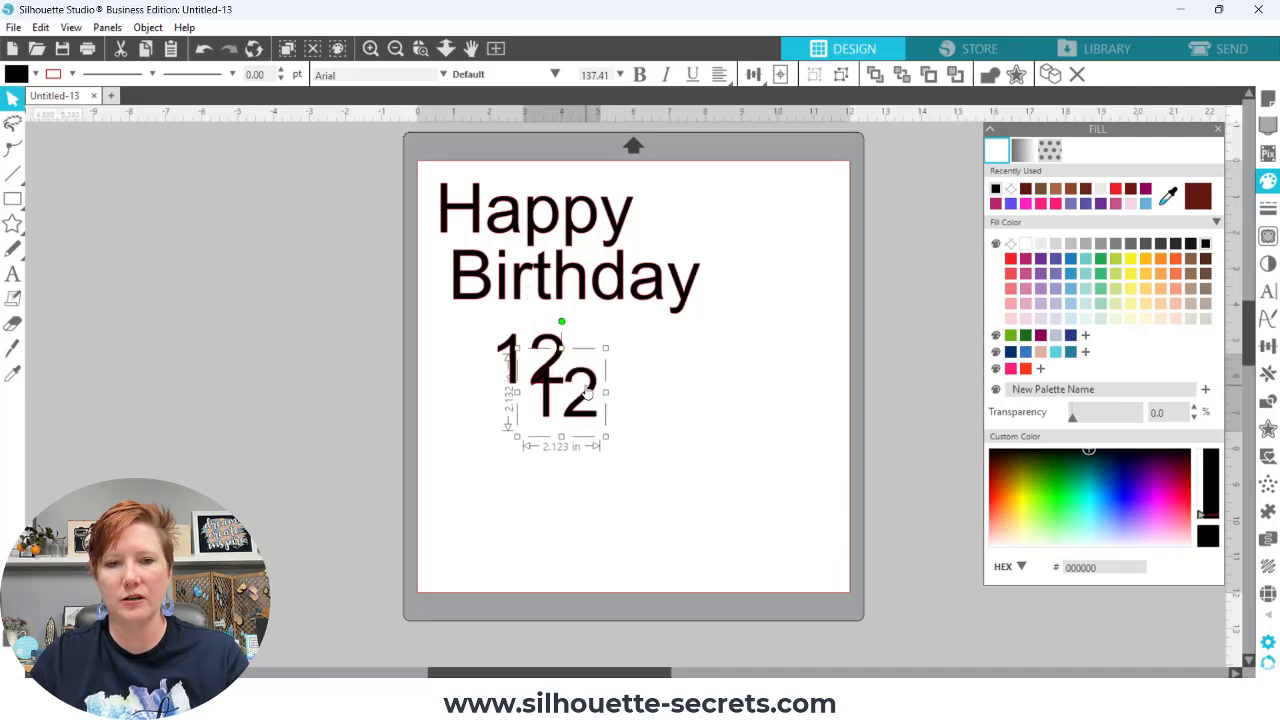
pyautogui.moveTo(587, 392); pyautogui.dragTo(596, 347)
pyautogui.doubleClick(655, 353)
pyautogui.write('th')
pyautogui.click(740, 391)
pyautogui.click(651, 342)
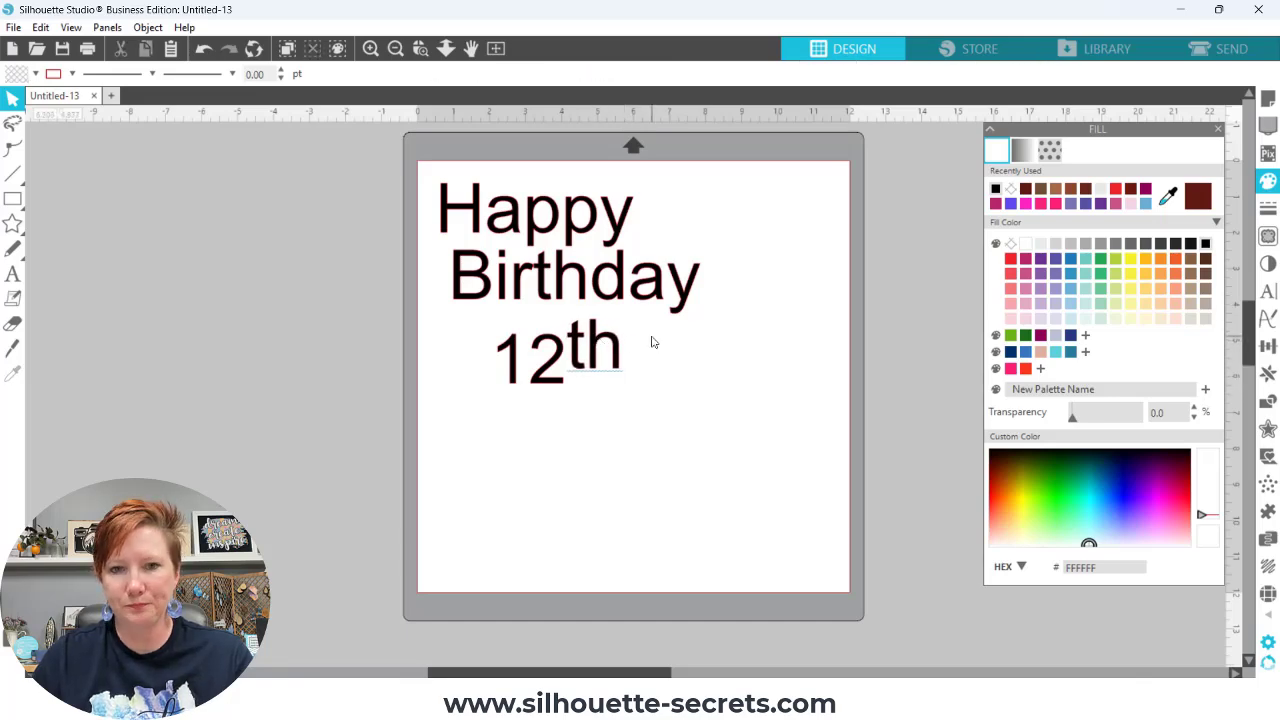
# Set the font of all four text objects to Amastery Script
pyautogui.moveTo(429, 174); pyautogui.dragTo(715, 421)
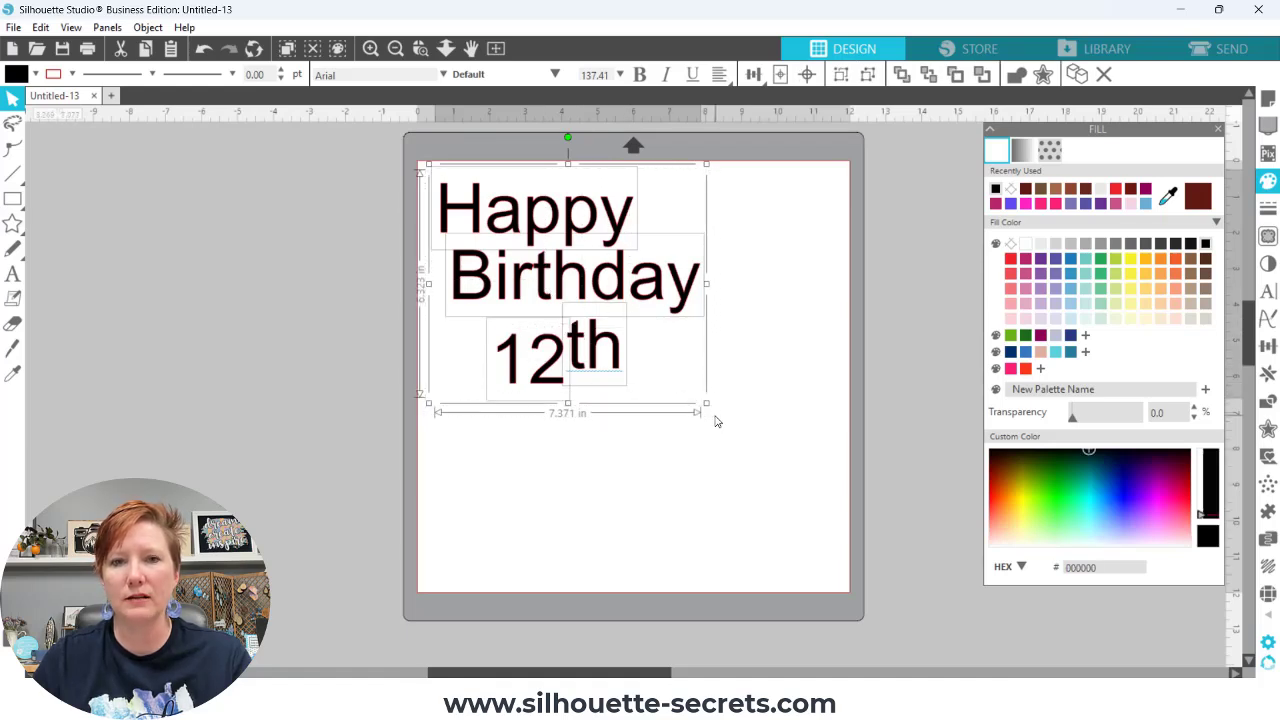
pyautogui.click(1269, 295)
pyautogui.click(1269, 296)
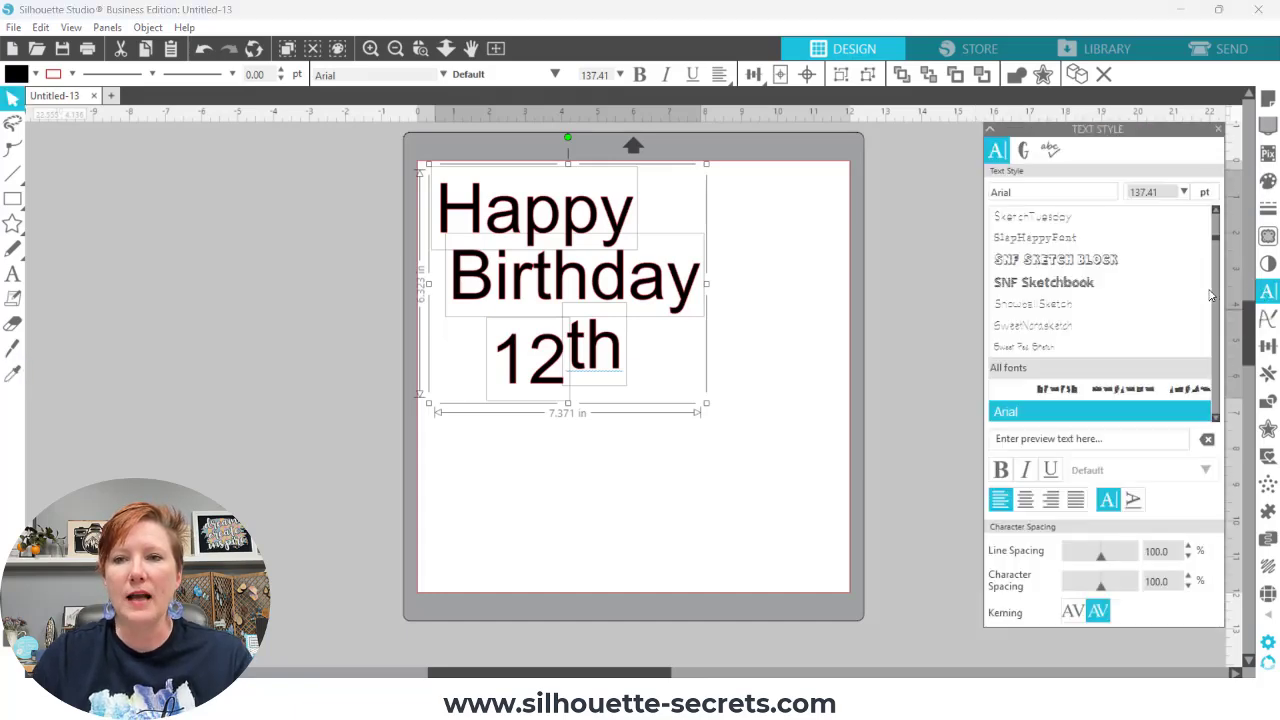
pyautogui.click(1026, 191)
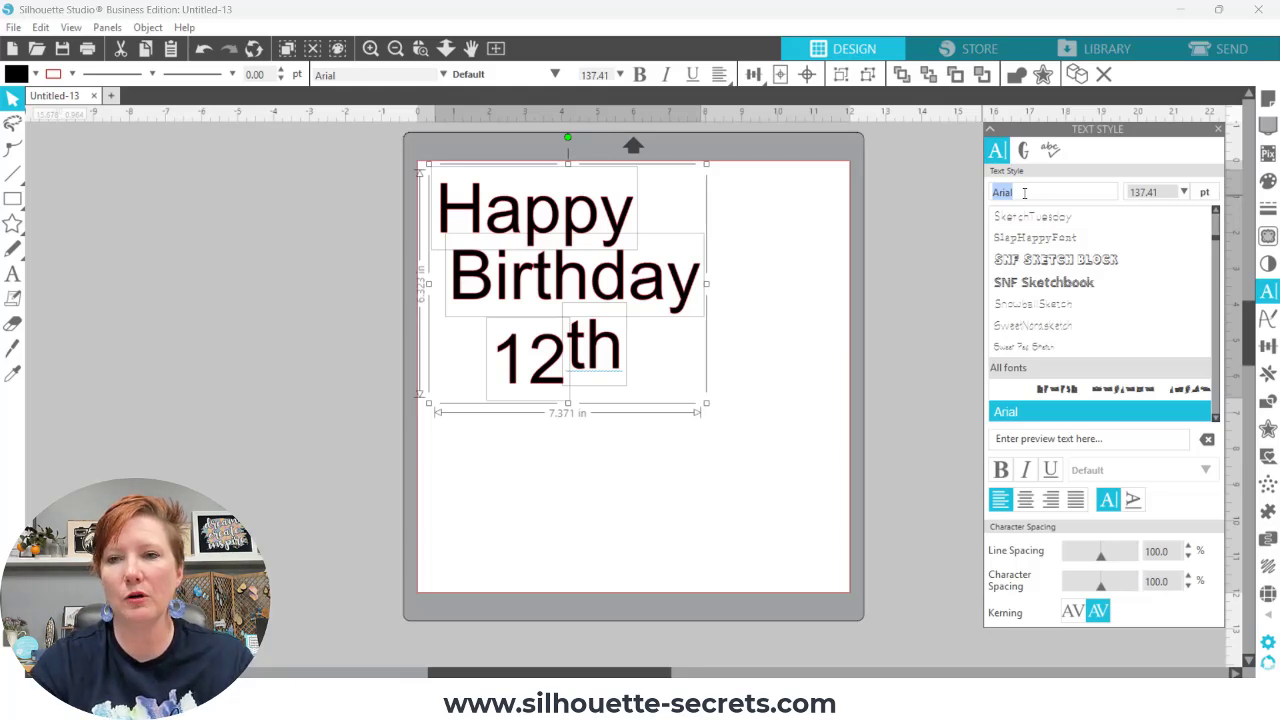
pyautogui.write('Amastery Extras')
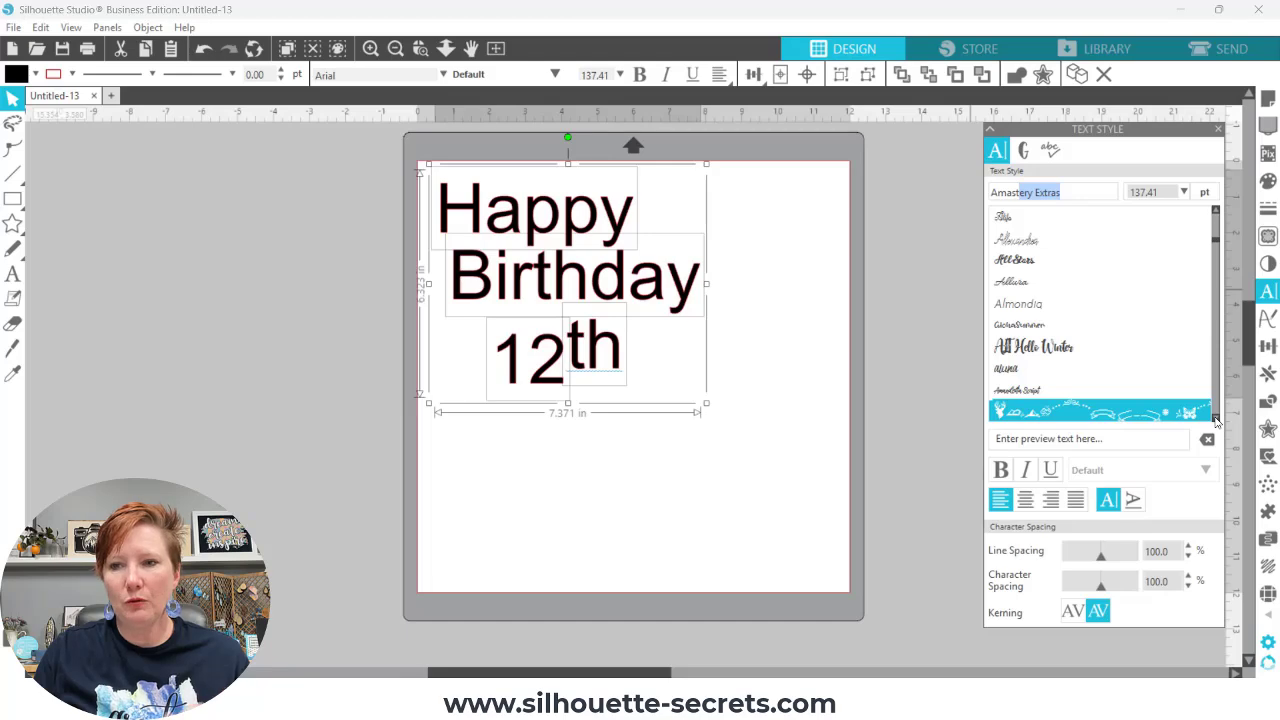
pyautogui.scroll(-4, 1216, 421)
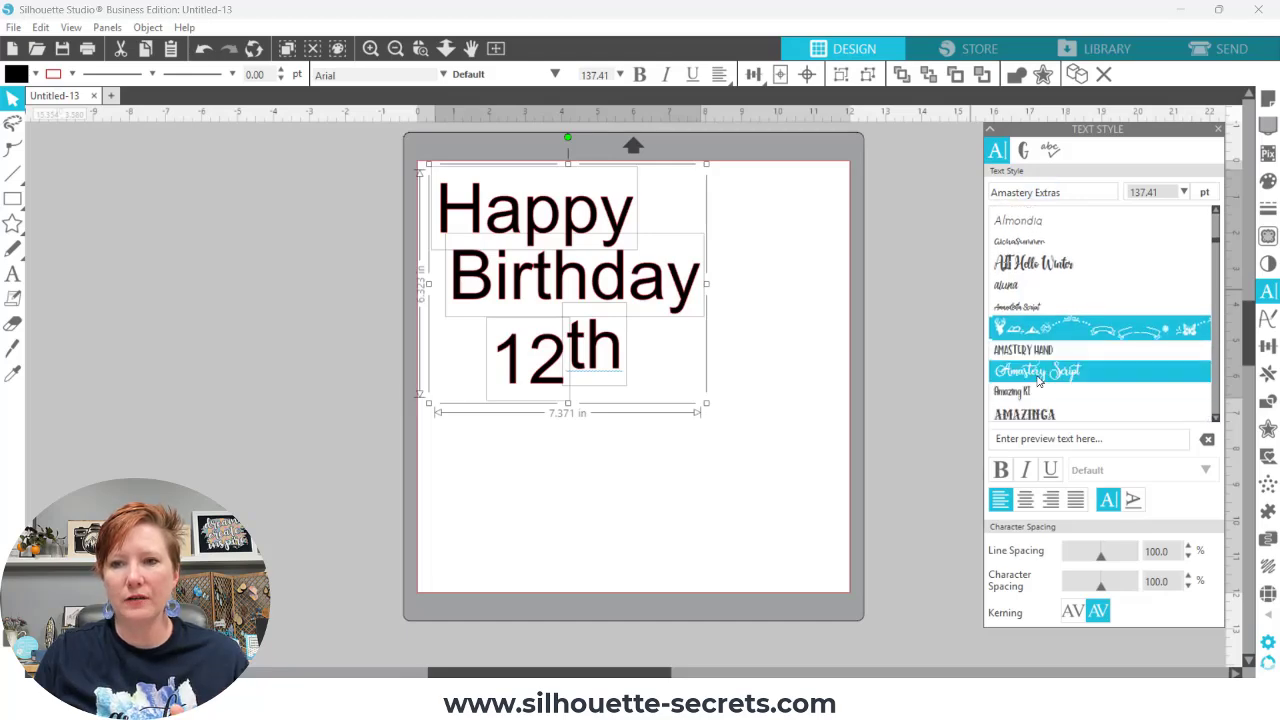
pyautogui.click(1040, 376)
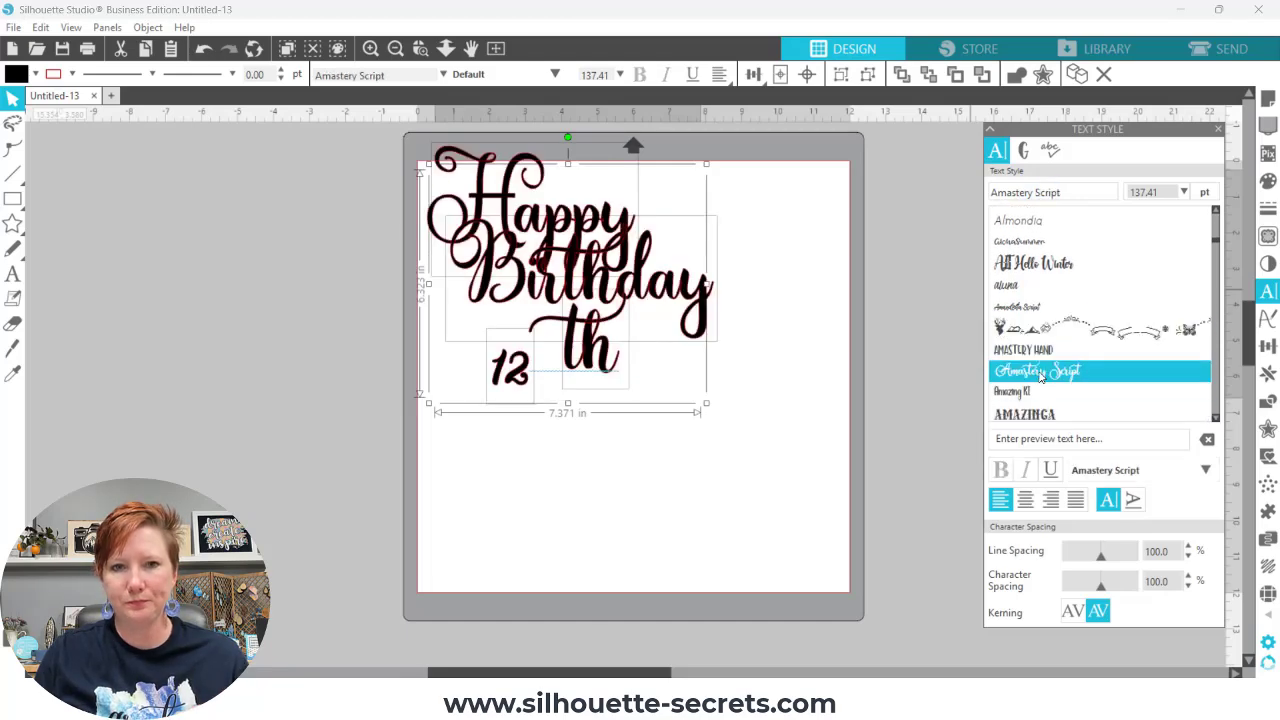
# Separate the overlapping texts by moving "12" and "th" to the page's upper-right corner and "Birthday" lower beneath "Happy"
pyautogui.click(690, 437)
pyautogui.moveTo(606, 376); pyautogui.dragTo(799, 241)
pyautogui.moveTo(520, 377); pyautogui.dragTo(718, 195)
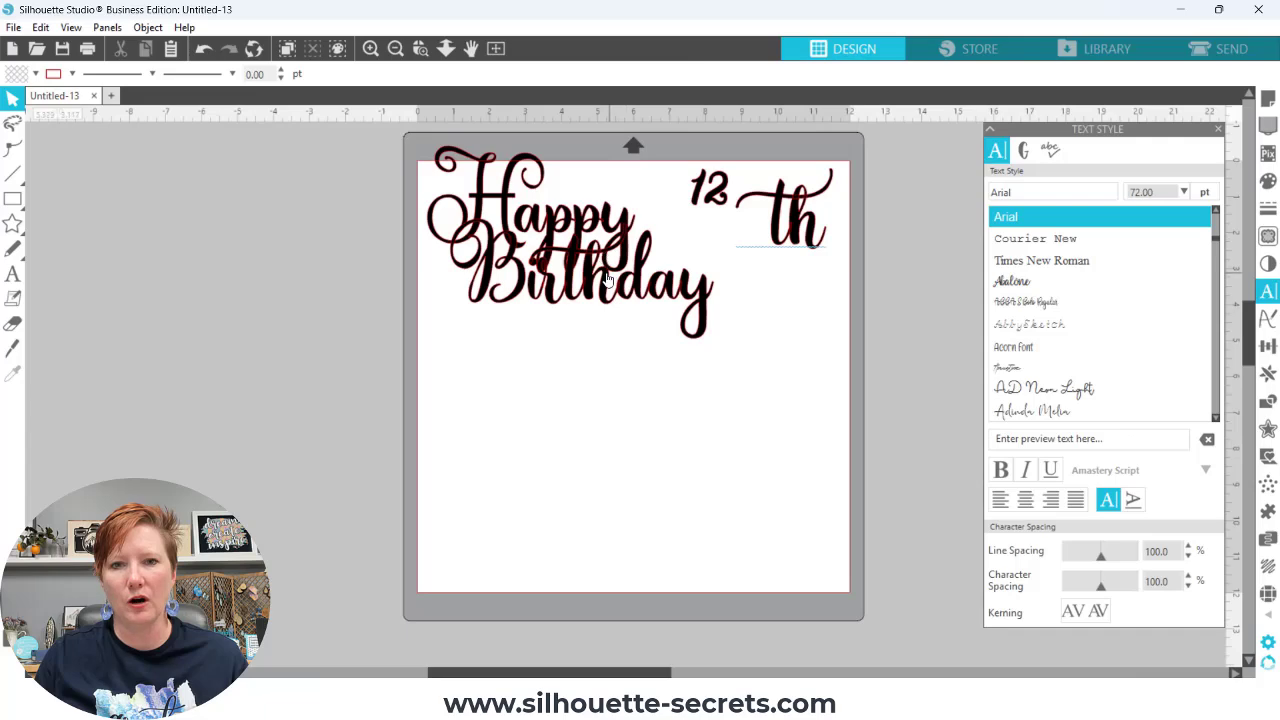
pyautogui.moveTo(607, 275); pyautogui.dragTo(617, 320)
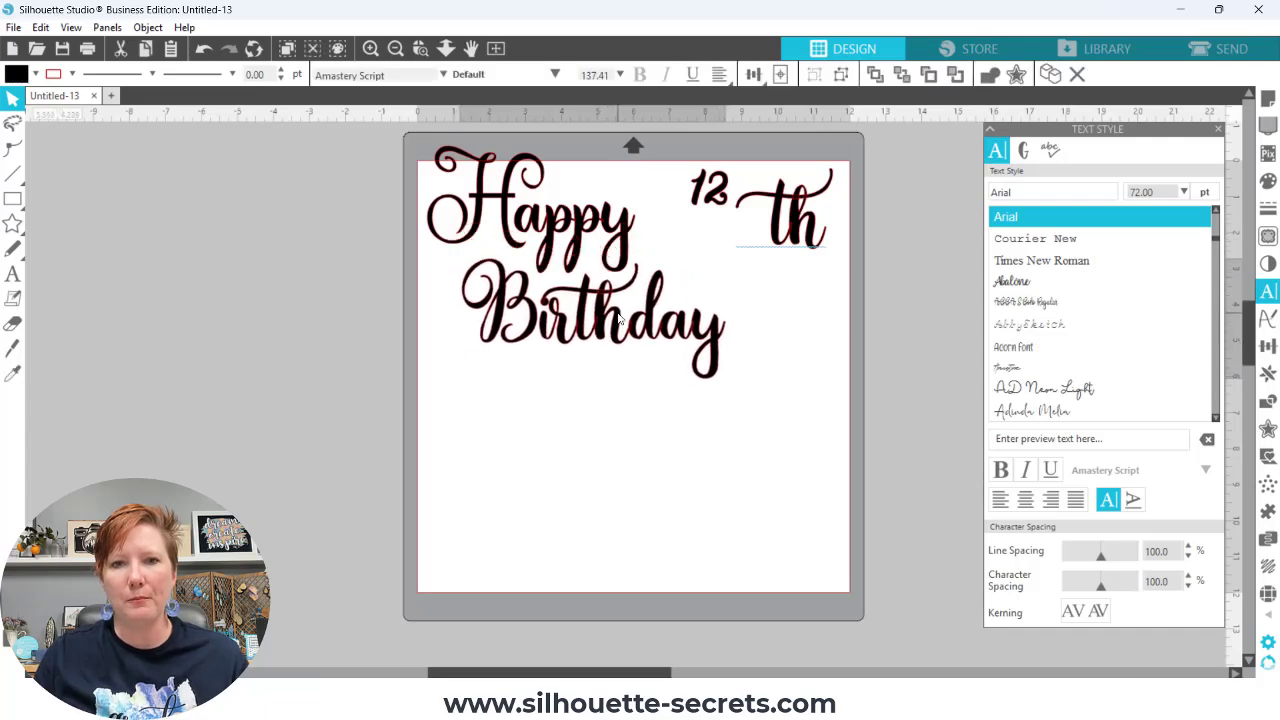
# Shift "Happy" and "Birthday" together inside the page's top edge, and place a duplicate of both off the mat on its left side
pyautogui.moveTo(394, 200); pyautogui.dragTo(555, 350)
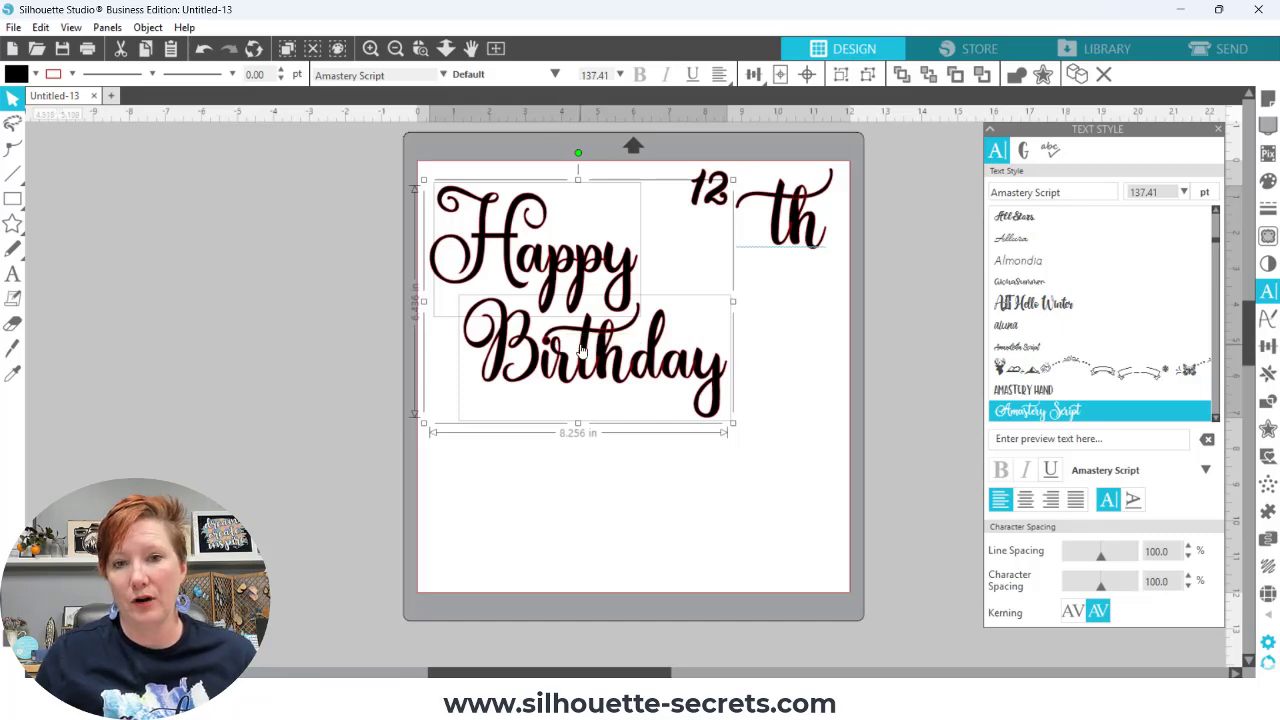
pyautogui.moveTo(579, 343); pyautogui.dragTo(587, 330)
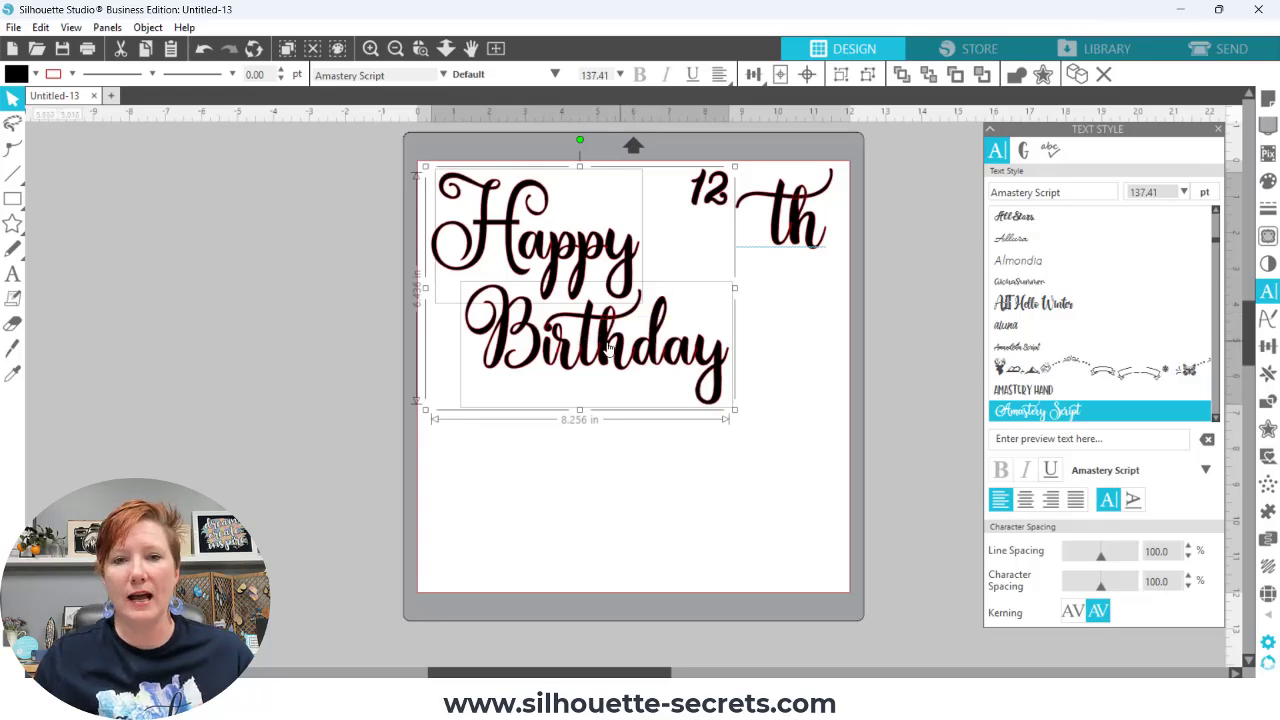
pyautogui.hotkey('ctrl', 'd')
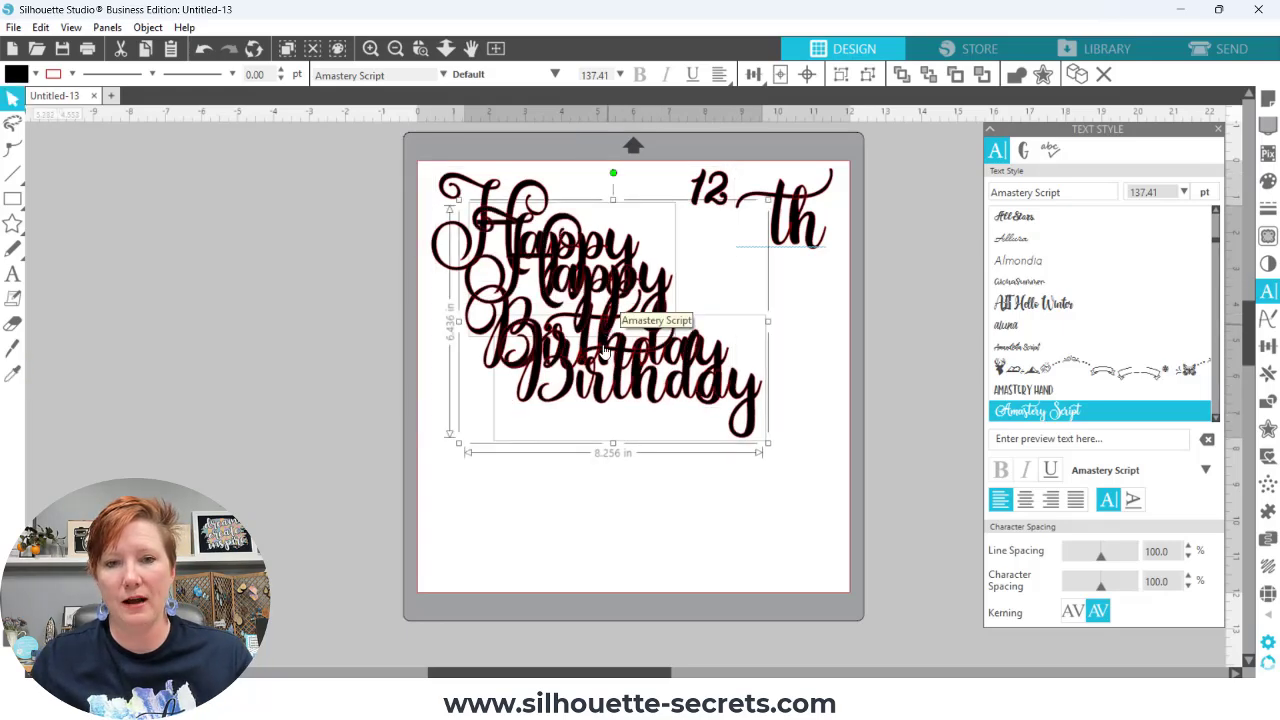
pyautogui.moveTo(615, 355); pyautogui.dragTo(230, 293)
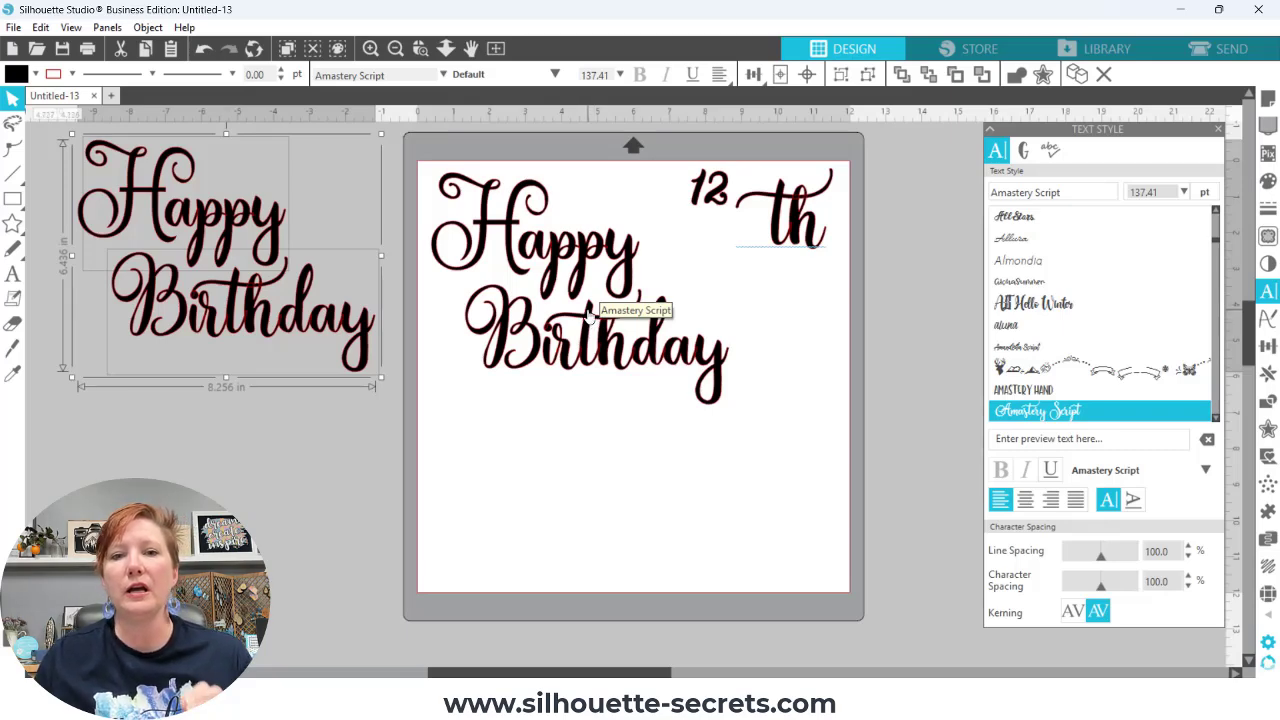
# Raise "Birthday" on the mat and fine-tune its position so its B overlaps the first p's tail in "Happy"
pyautogui.moveTo(590, 315)
pyautogui.mouseDown()
pyautogui.moveTo(576, 307)
pyautogui.moveTo(605, 306)
pyautogui.mouseUp()
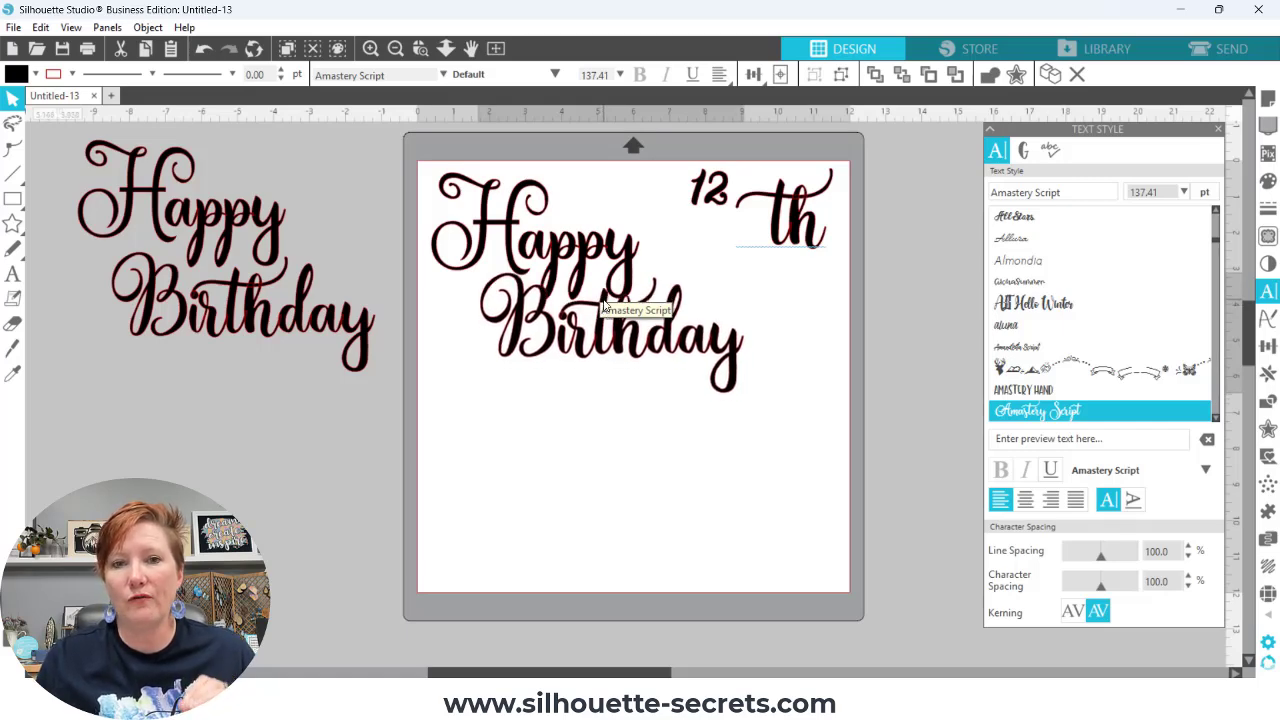
pyautogui.press('Escape')
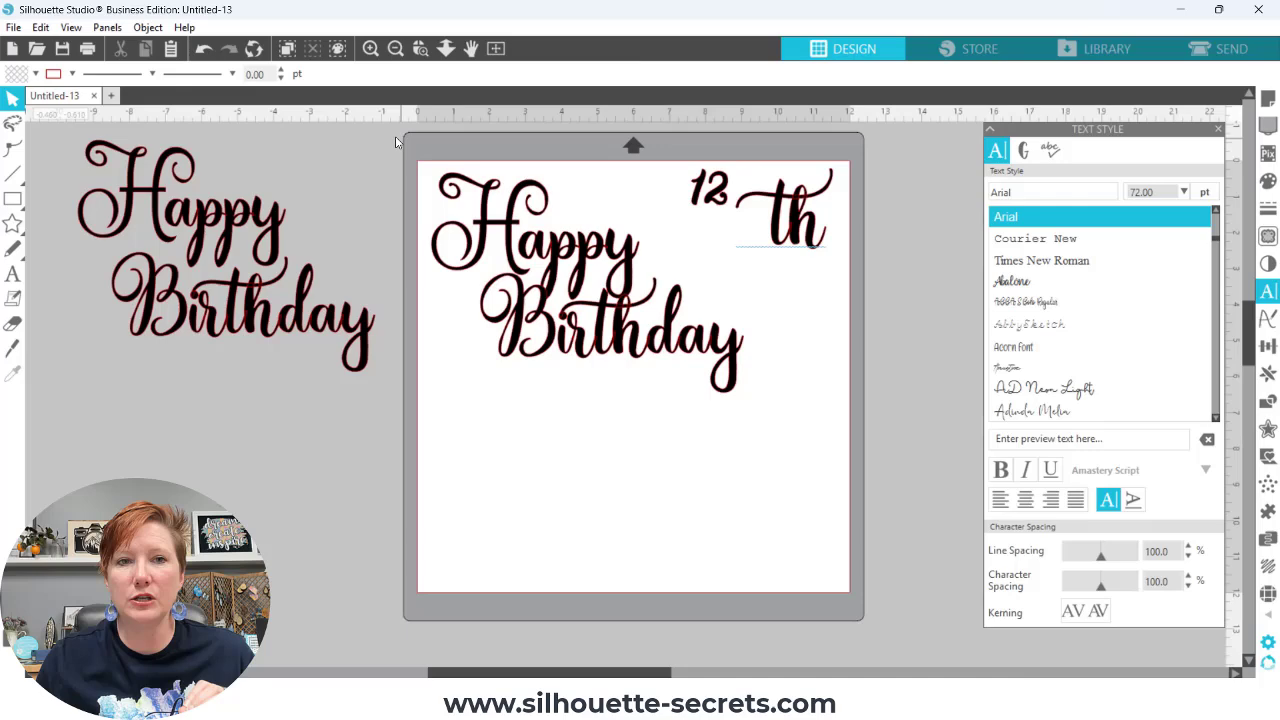
pyautogui.click(420, 48)
pyautogui.moveTo(434, 168); pyautogui.dragTo(805, 423)
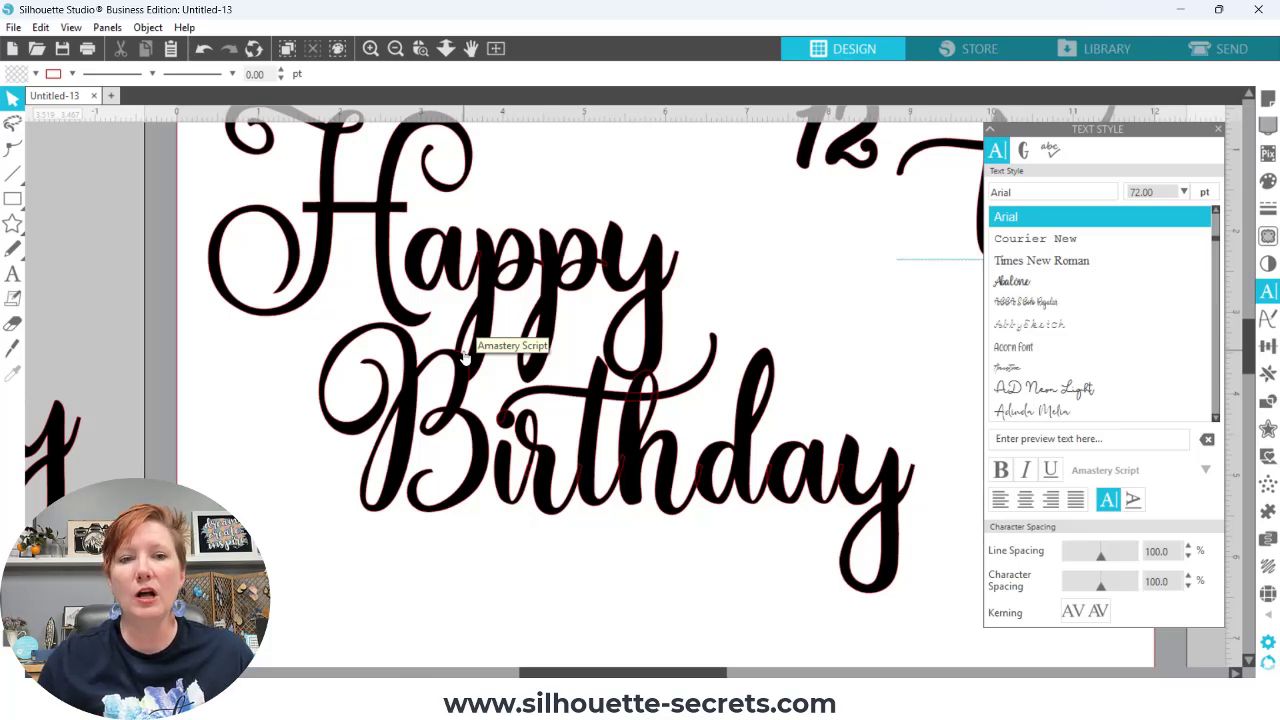
pyautogui.click(464, 375)
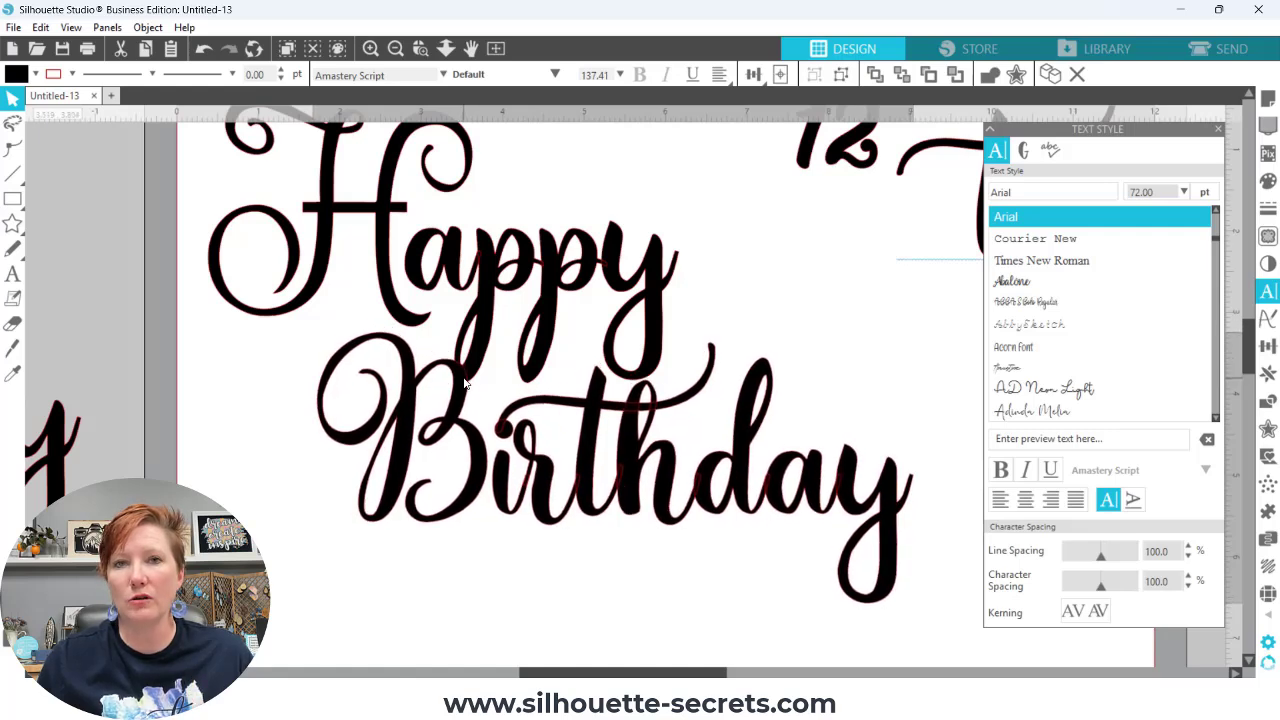
pyautogui.click(464, 382)
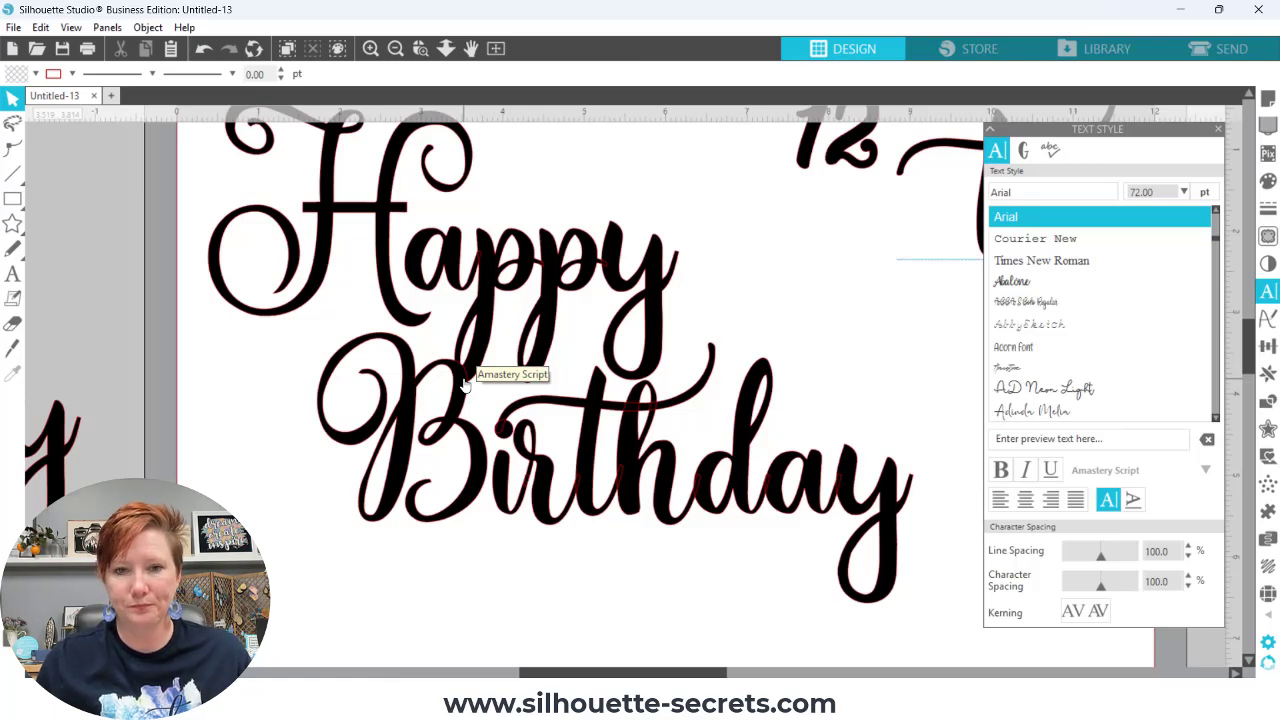
pyautogui.click(467, 380)
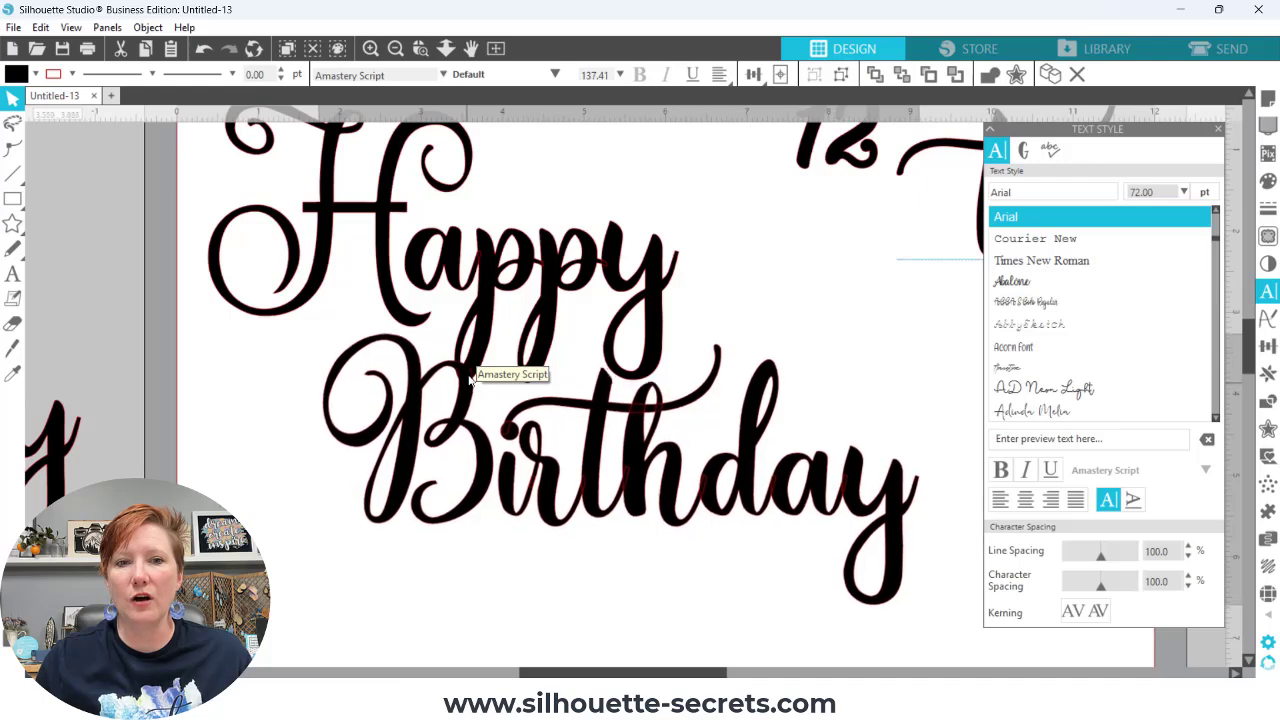
pyautogui.moveTo(470, 380)
pyautogui.mouseDown()
pyautogui.moveTo(442, 378)
pyautogui.moveTo(467, 380)
pyautogui.mouseUp()
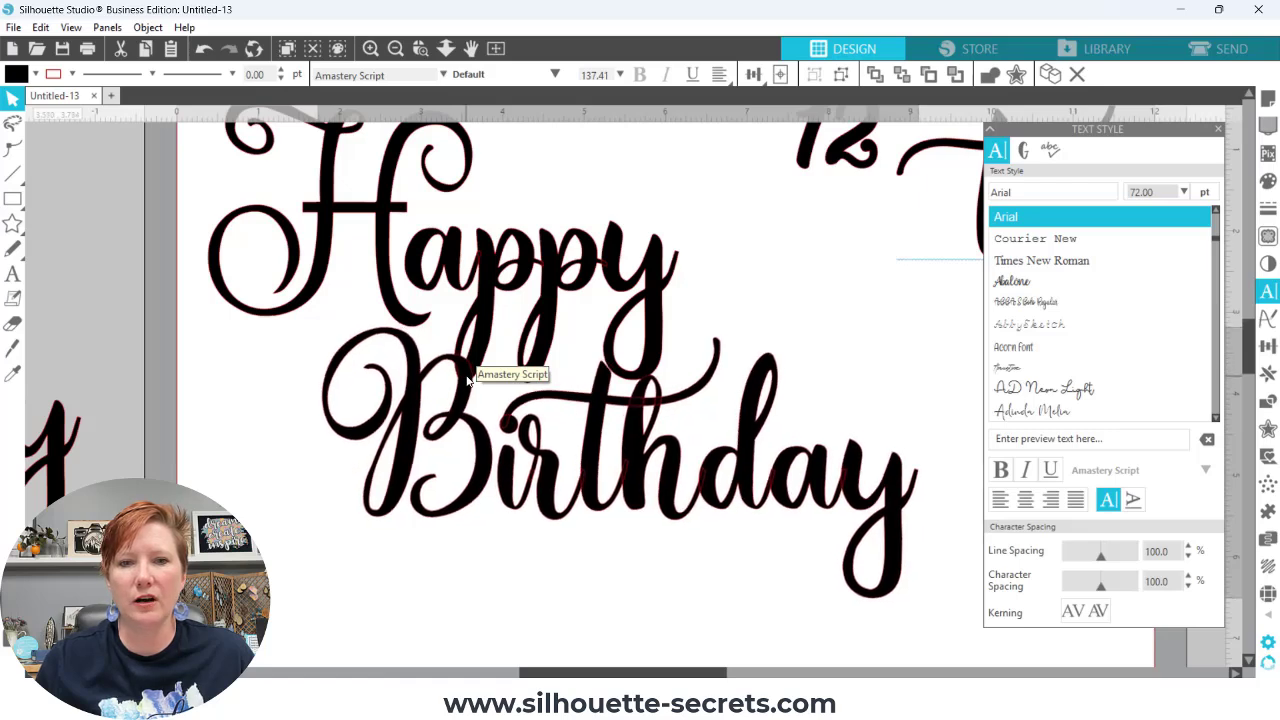
pyautogui.press('Escape')
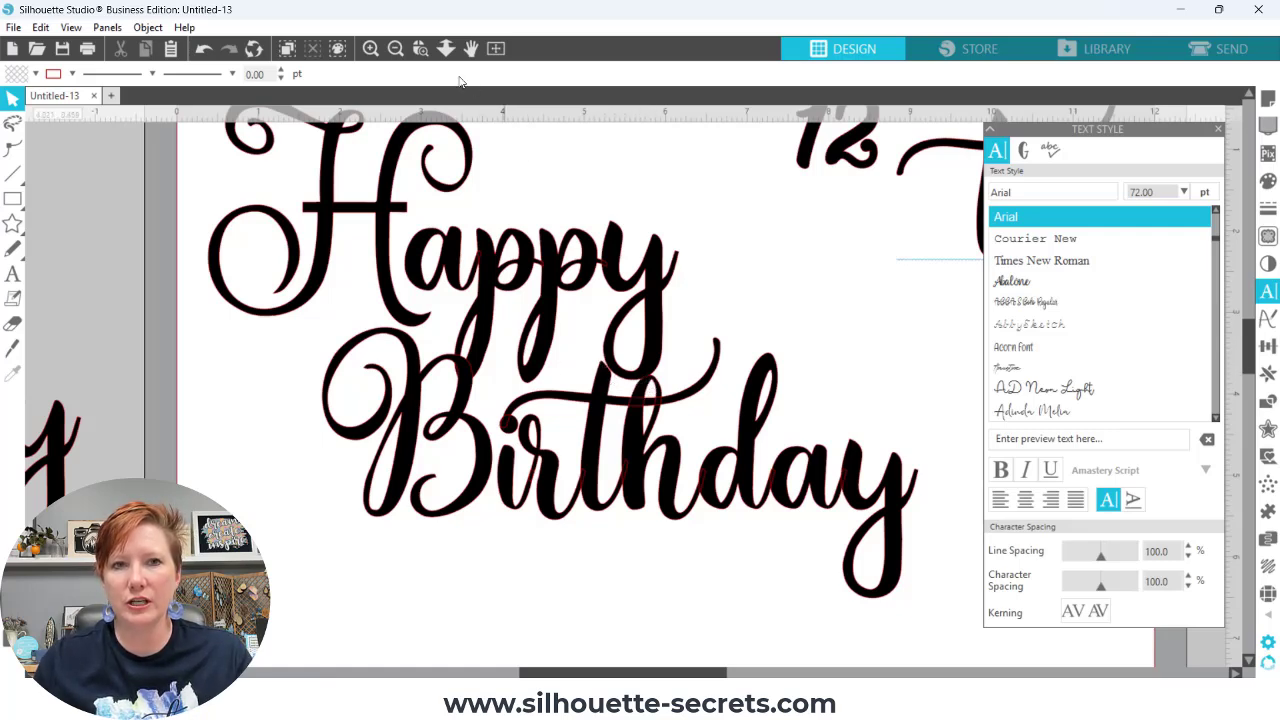
# Check the overlap near the y of "Happy" up close, and shift "Birthday" to the left beneath "Happy"
pyautogui.click(421, 50)
pyautogui.moveTo(583, 327); pyautogui.dragTo(650, 410)
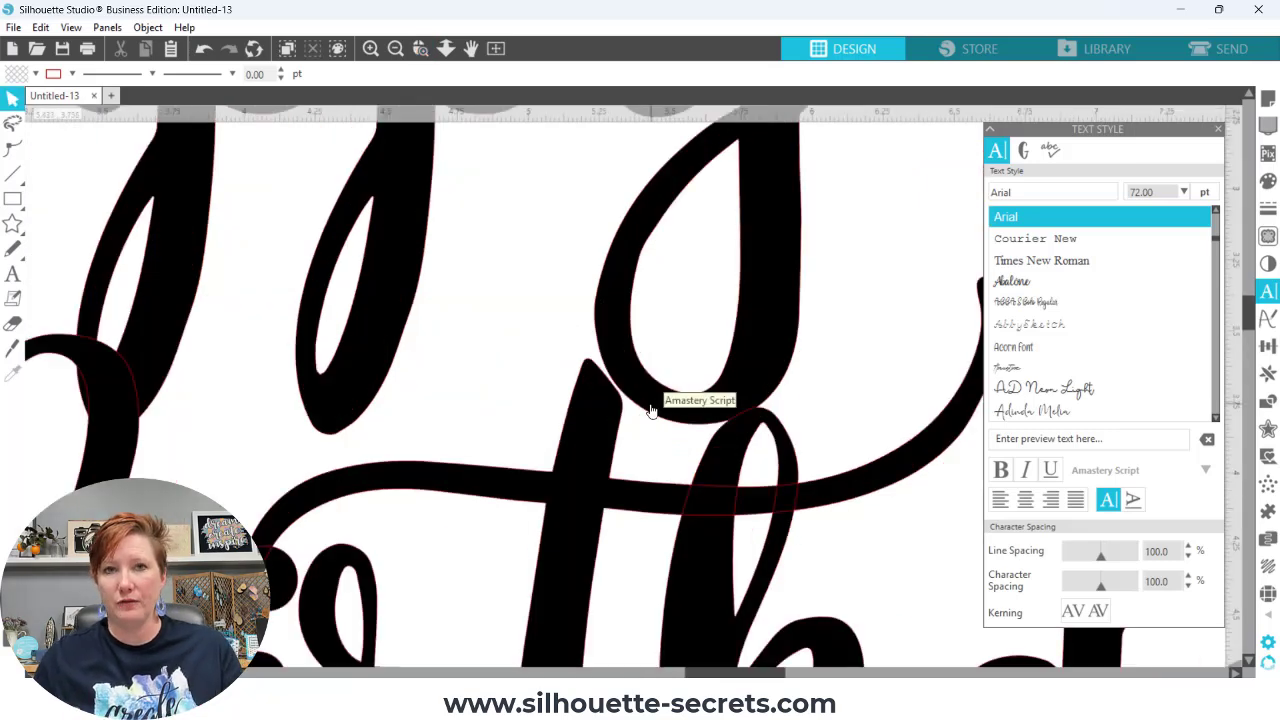
pyautogui.click(395, 50)
pyautogui.click(395, 49)
pyautogui.click(395, 49)
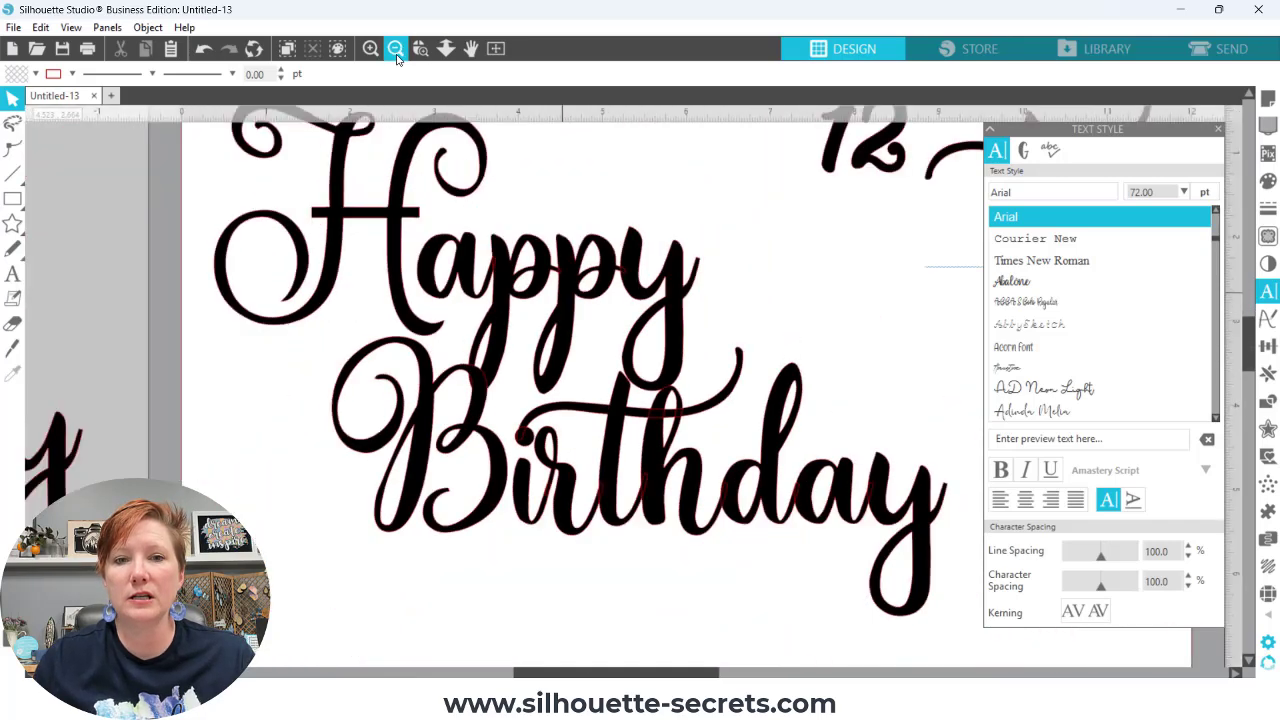
pyautogui.click(395, 49)
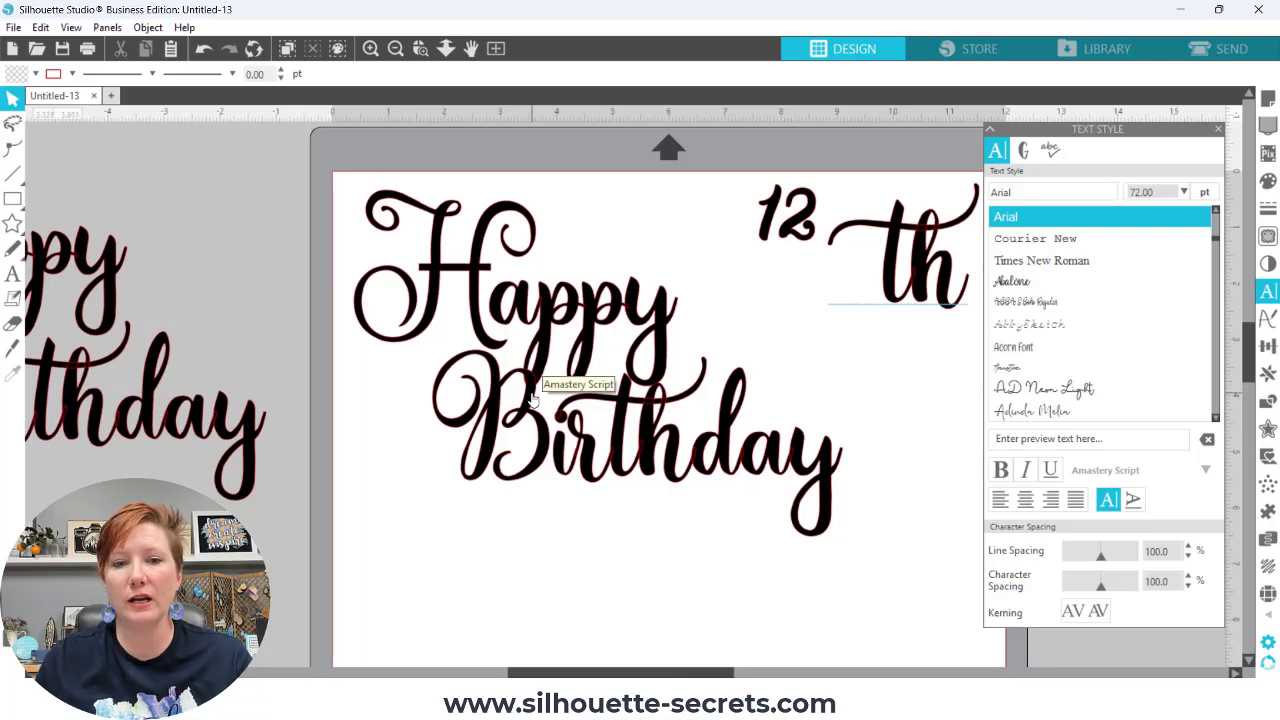
pyautogui.moveTo(529, 398); pyautogui.dragTo(484, 409)
pyautogui.click(592, 533)
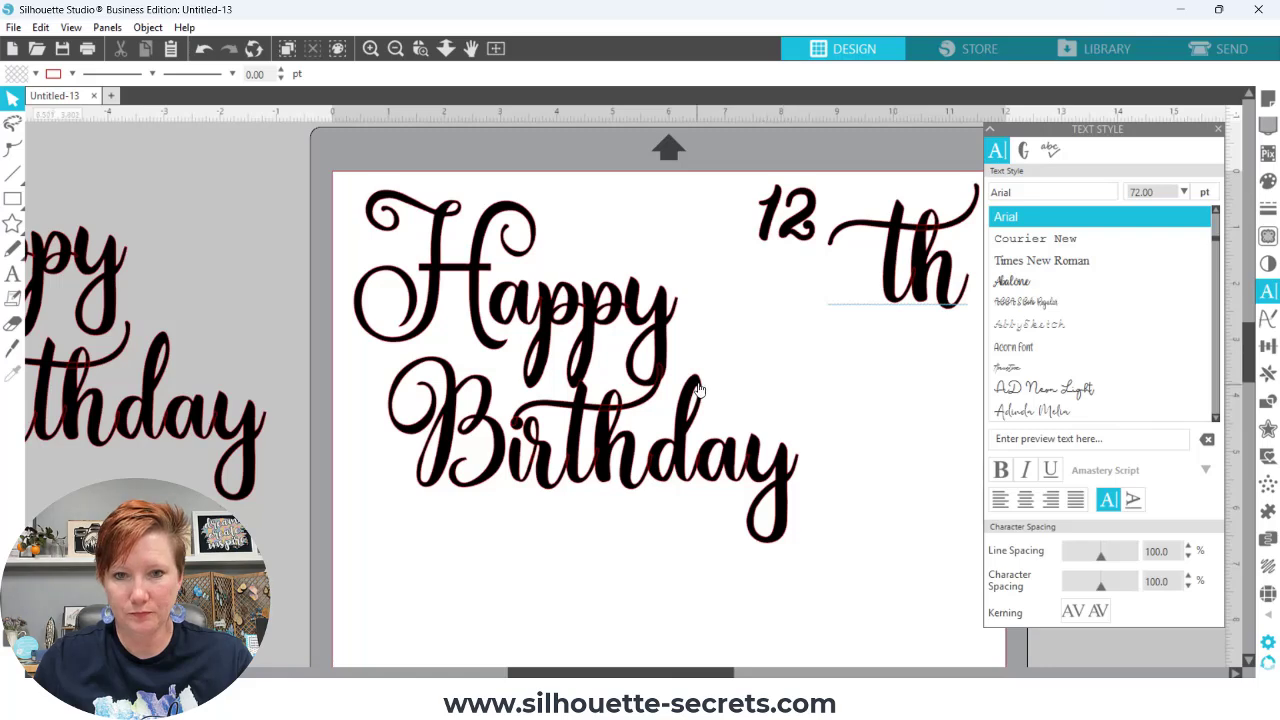
# Enlarge "Birthday" proportionally to about 7.76 in wide and adjust its position so it overlaps the tails of "Happy"
pyautogui.moveTo(699, 391); pyautogui.dragTo(683, 388)
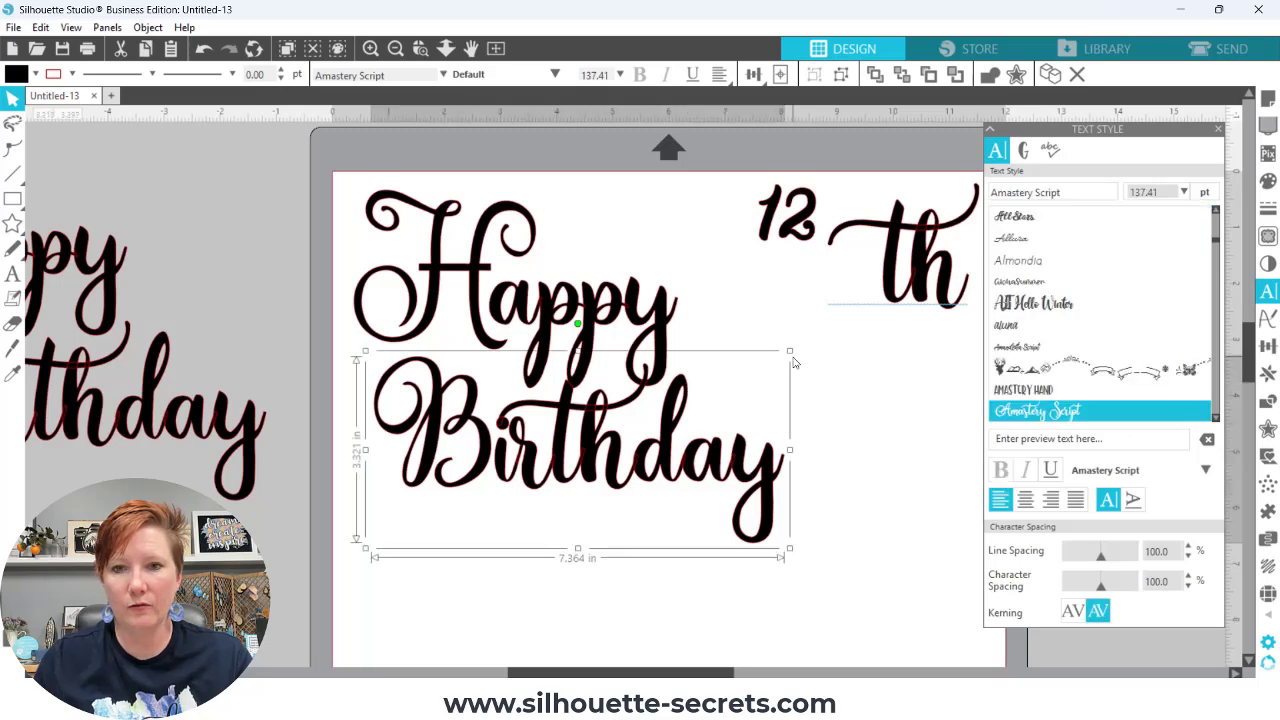
pyautogui.moveTo(789, 350); pyautogui.dragTo(812, 341)
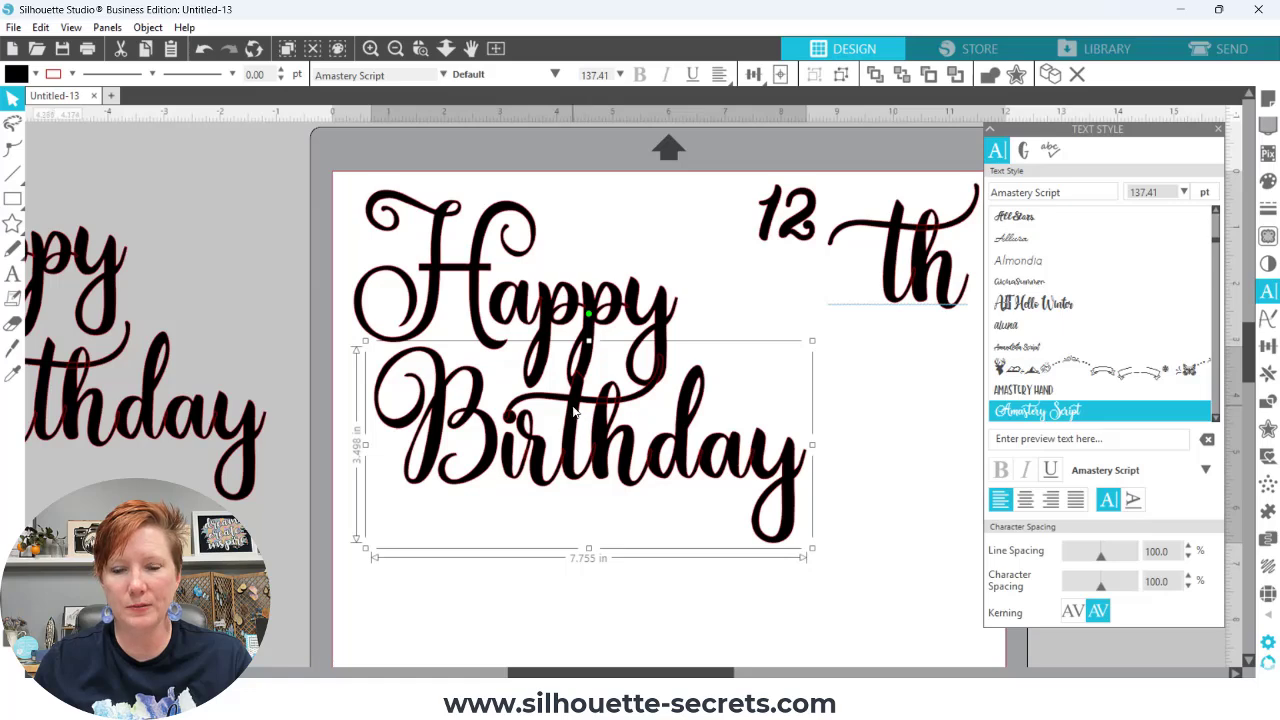
pyautogui.moveTo(573, 409); pyautogui.dragTo(575, 413)
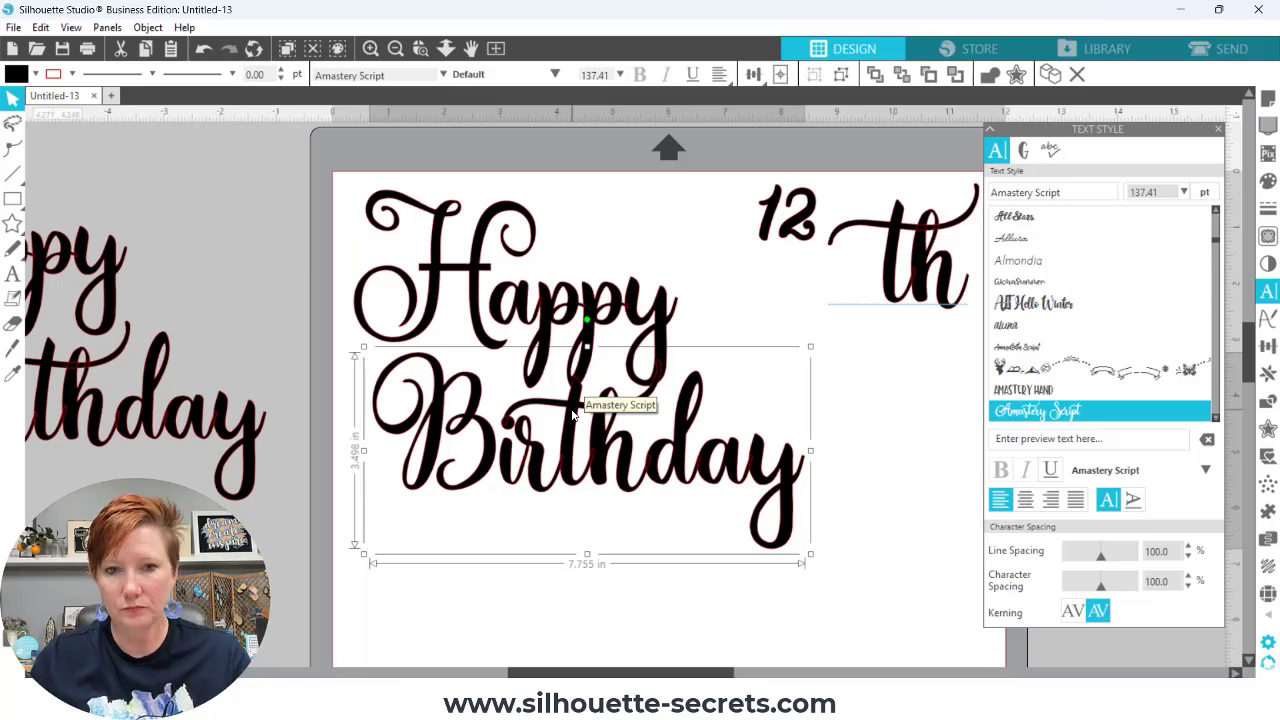
# Duplicate the overlapping "Happy" and "Birthday" on the mat and place the copies directly below the originals
pyautogui.click(395, 48)
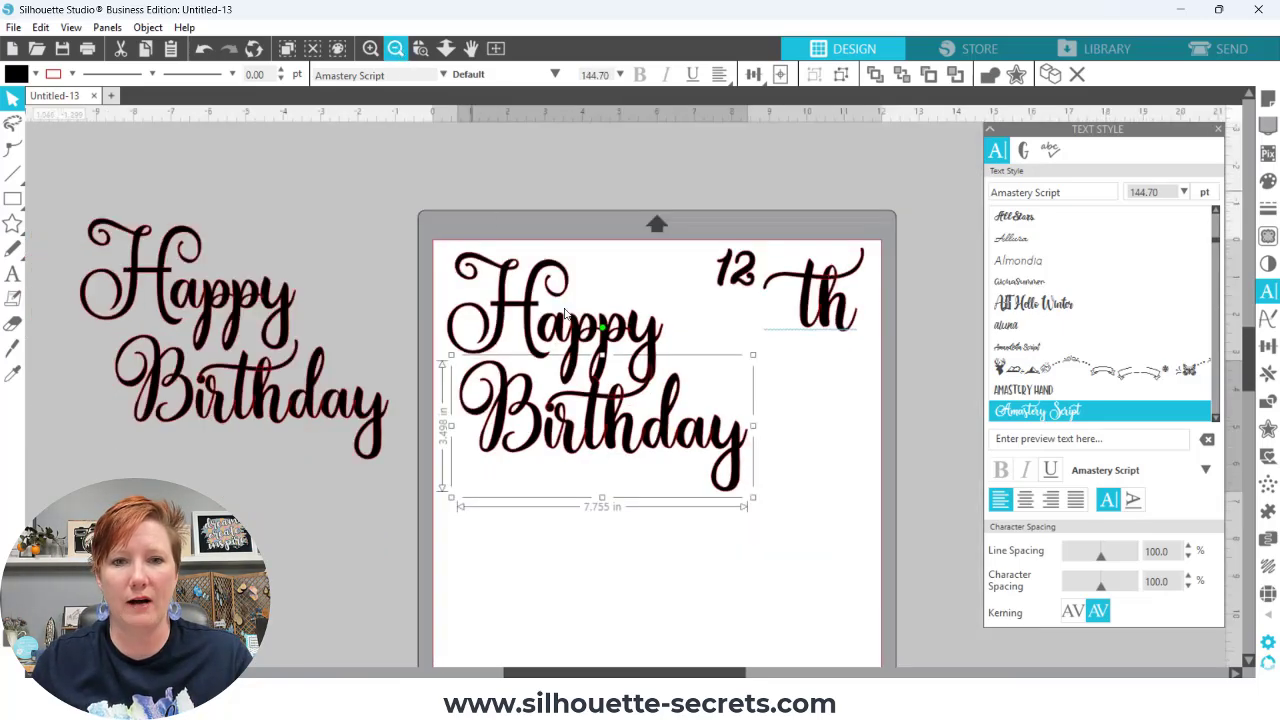
pyautogui.press('space')
pyautogui.moveTo(632, 449); pyautogui.dragTo(596, 380)
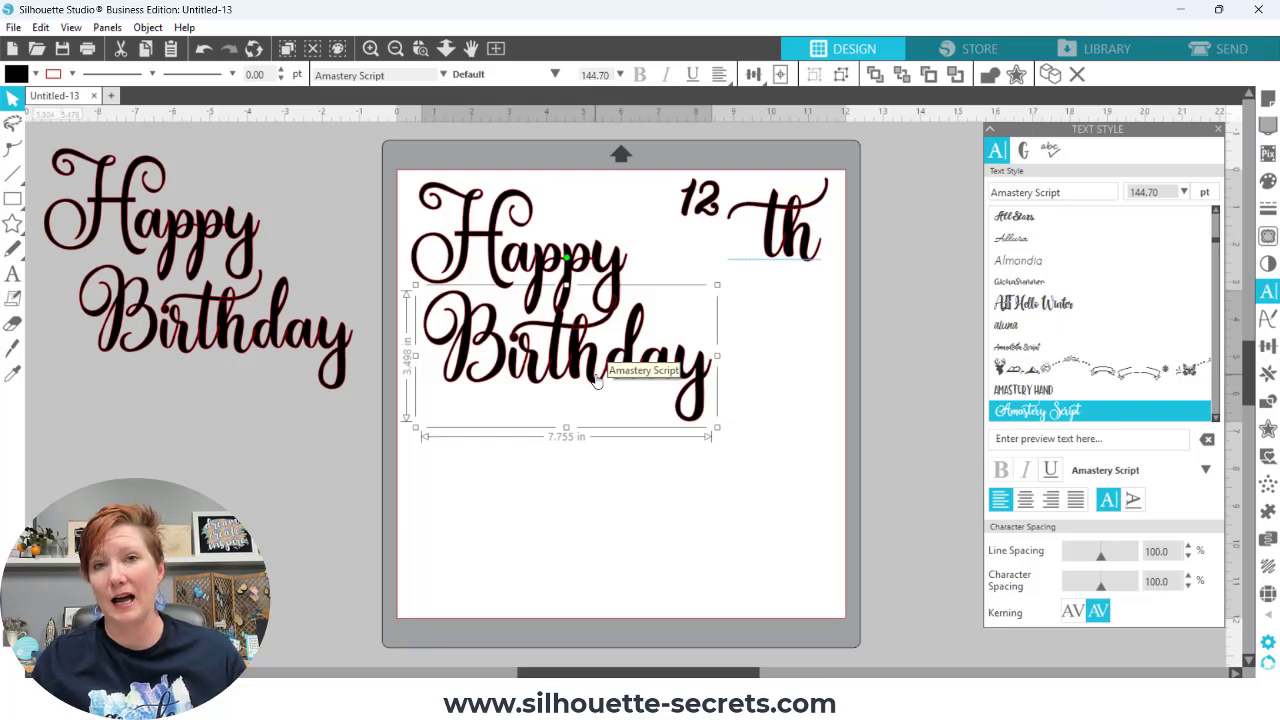
pyautogui.click(425, 180)
pyautogui.keyDown('shift'); pyautogui.click(628, 386); pyautogui.keyUp('shift')
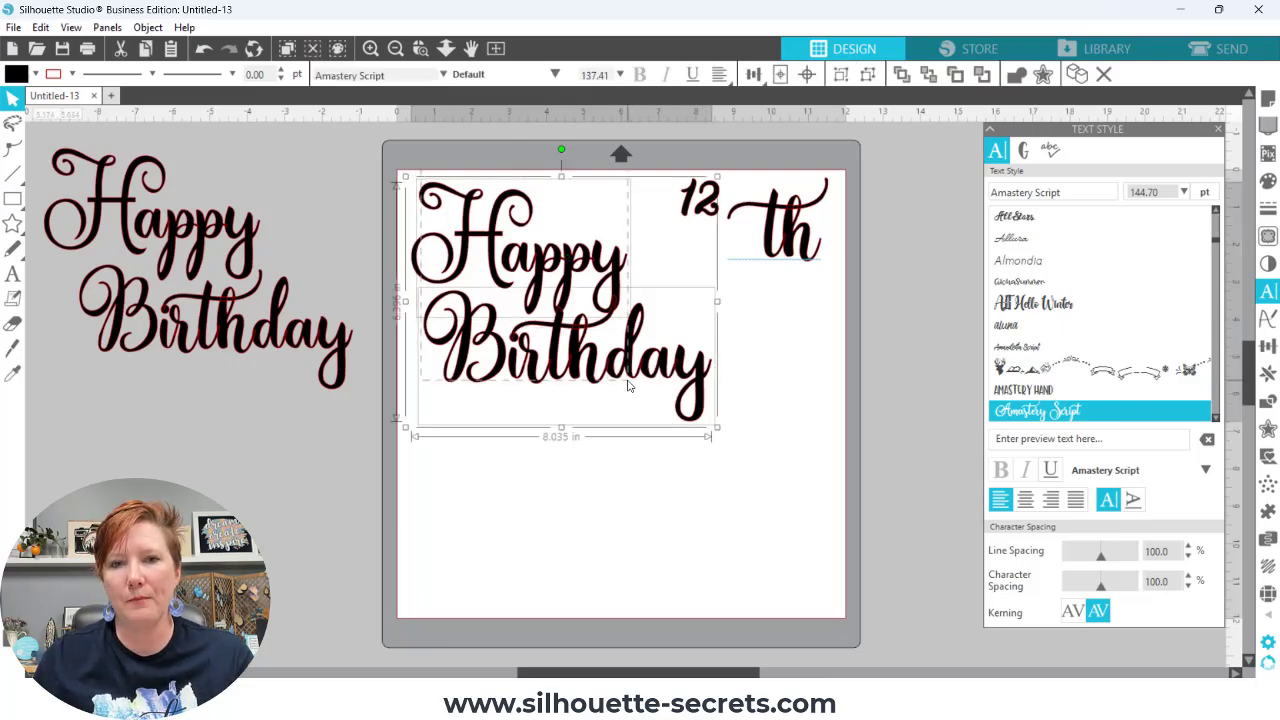
pyautogui.hotkey('ctrl', 'd')
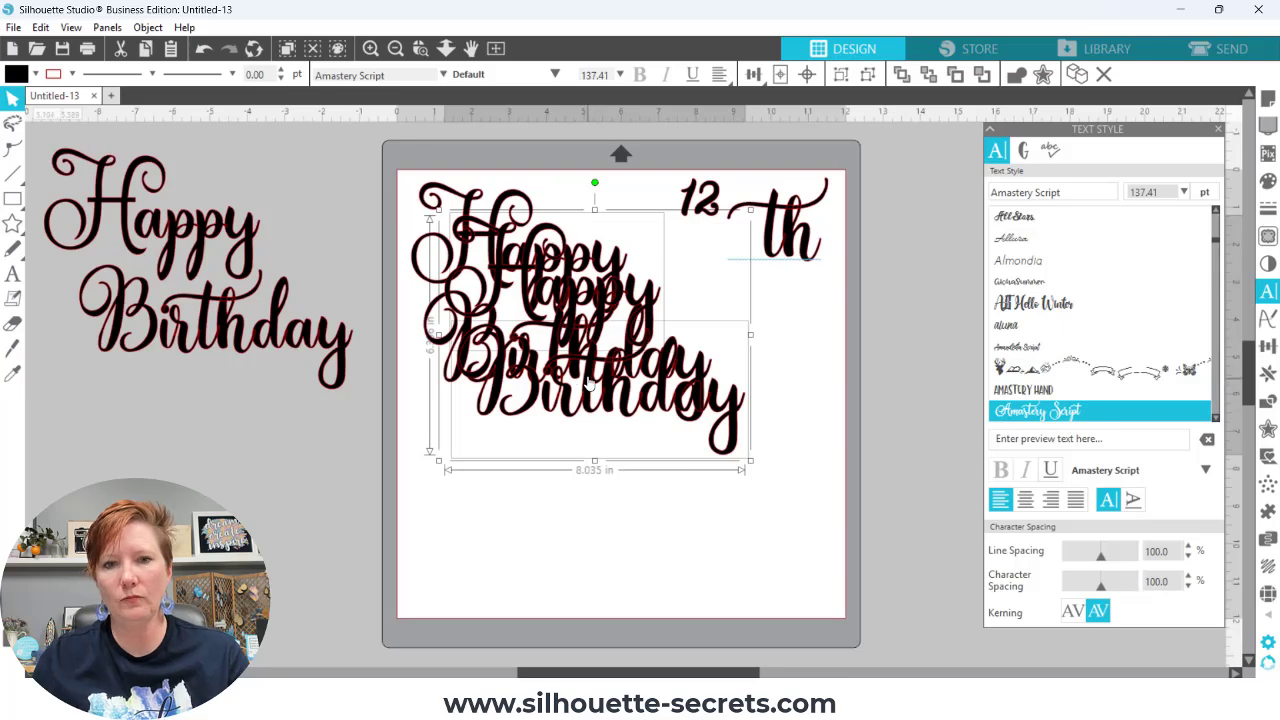
pyautogui.moveTo(589, 383); pyautogui.dragTo(567, 553)
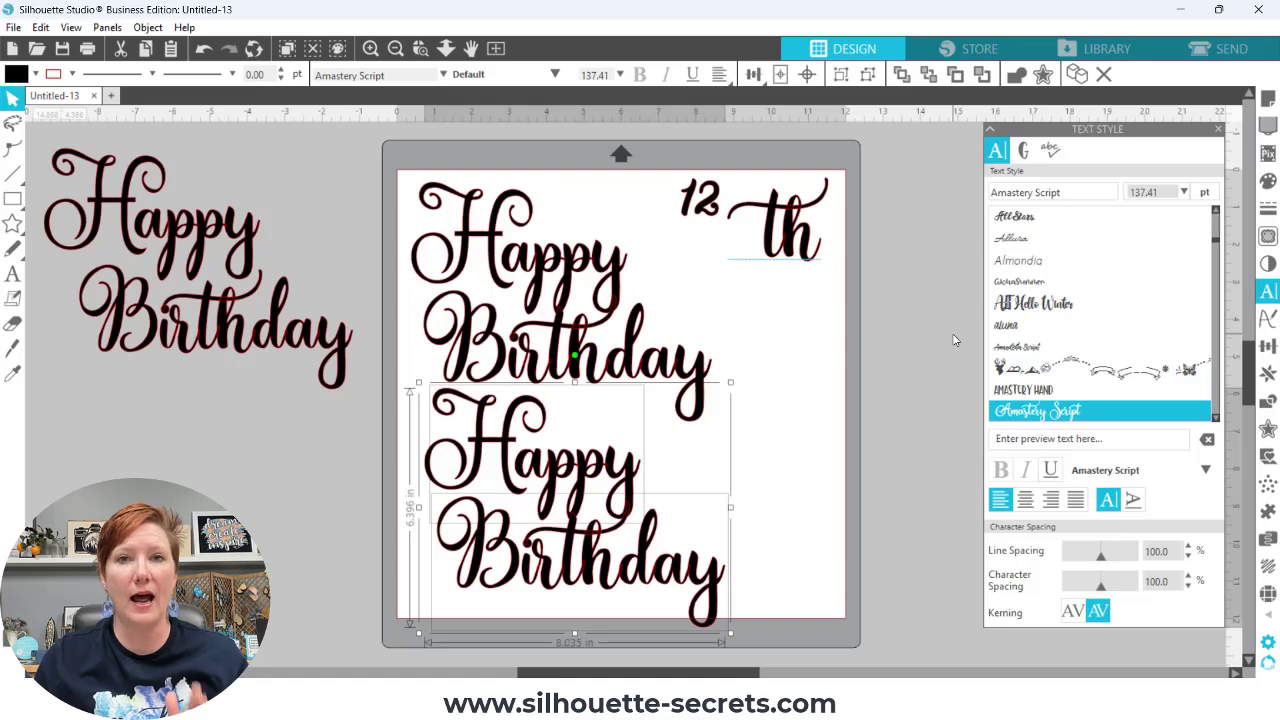
# Open the send-to-cutter view and examine the cut lines where "Happy" and "Birthday" overlap in both pairs
pyautogui.click(1207, 56)
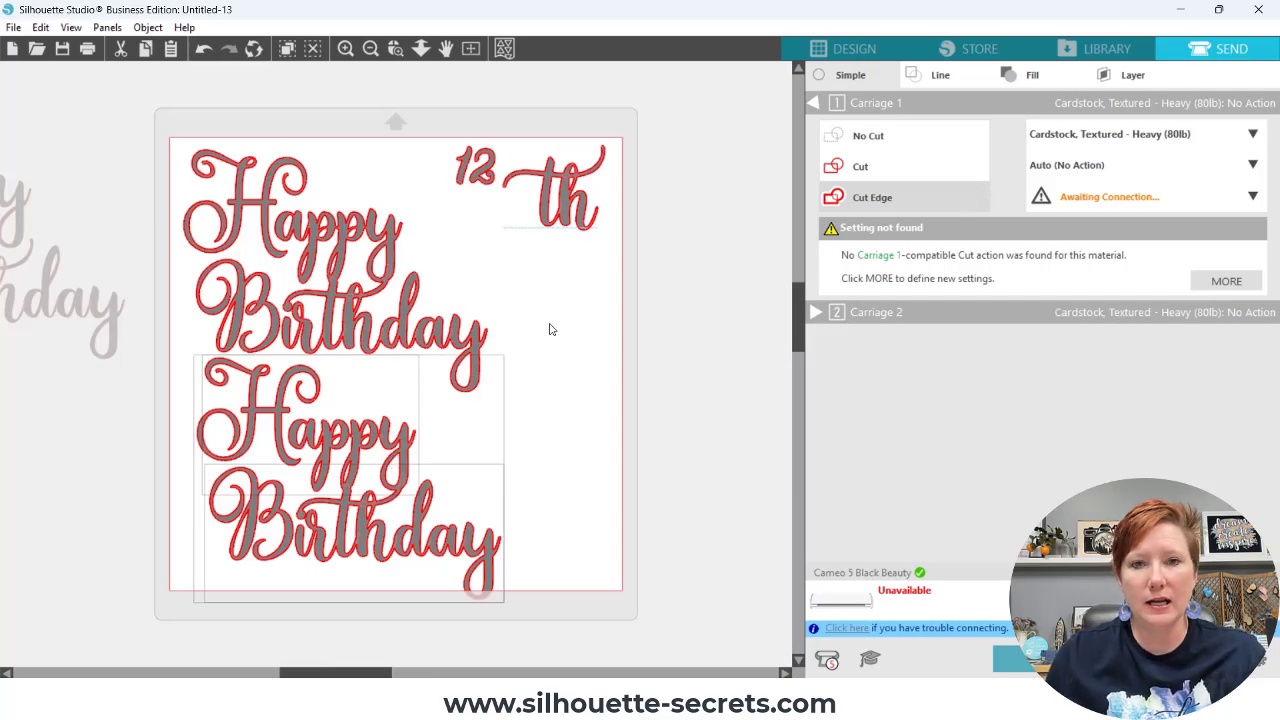
pyautogui.click(395, 53)
pyautogui.moveTo(164, 357); pyautogui.dragTo(544, 592)
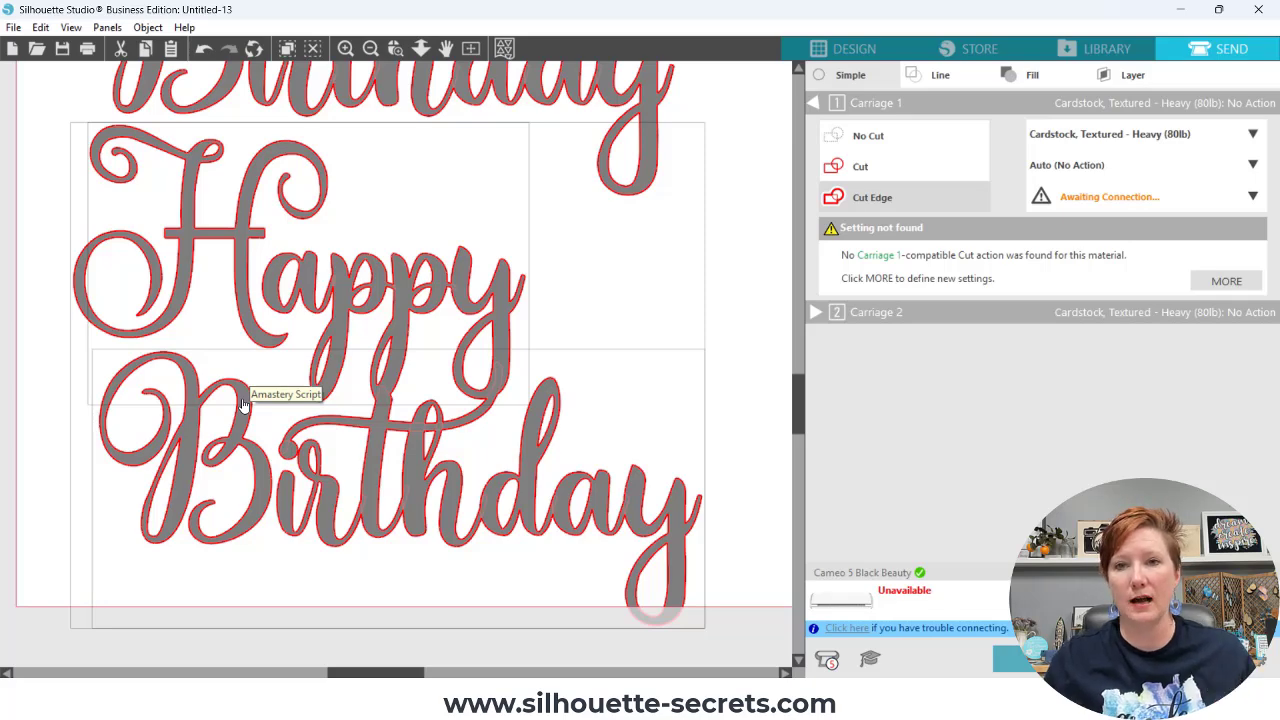
pyautogui.scroll(1, 802, 392)
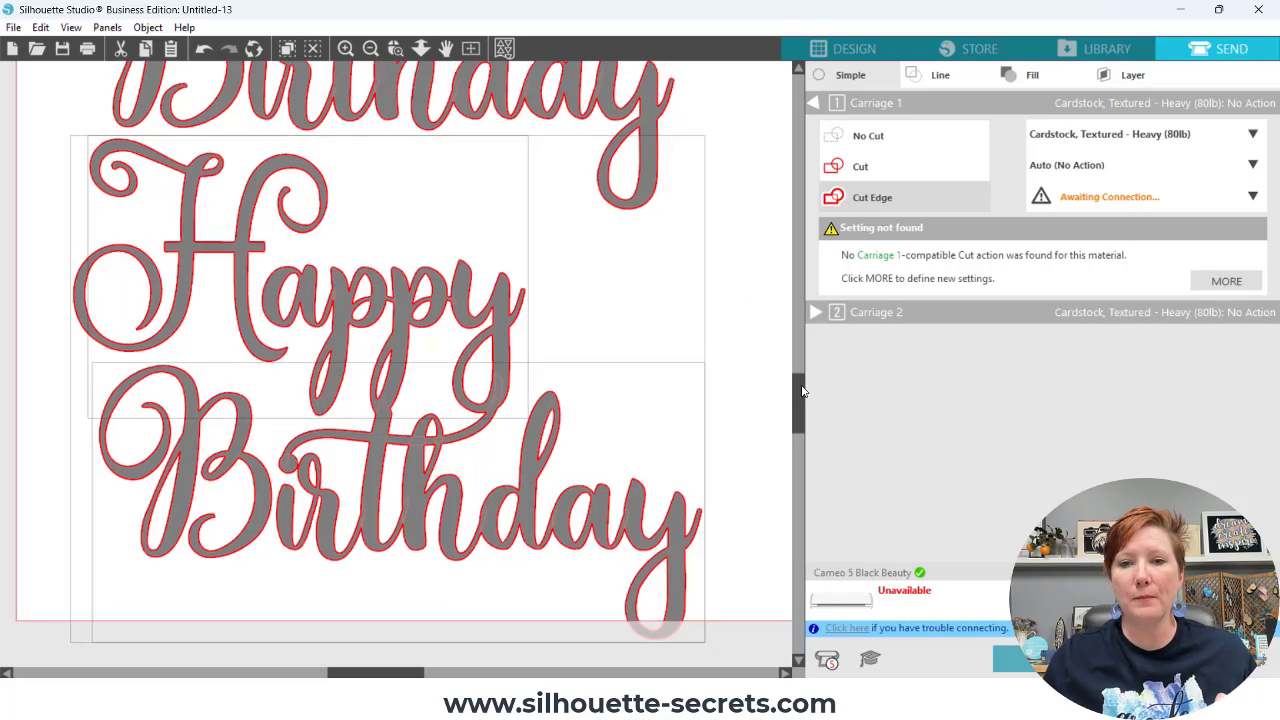
pyautogui.scroll(5, 802, 392)
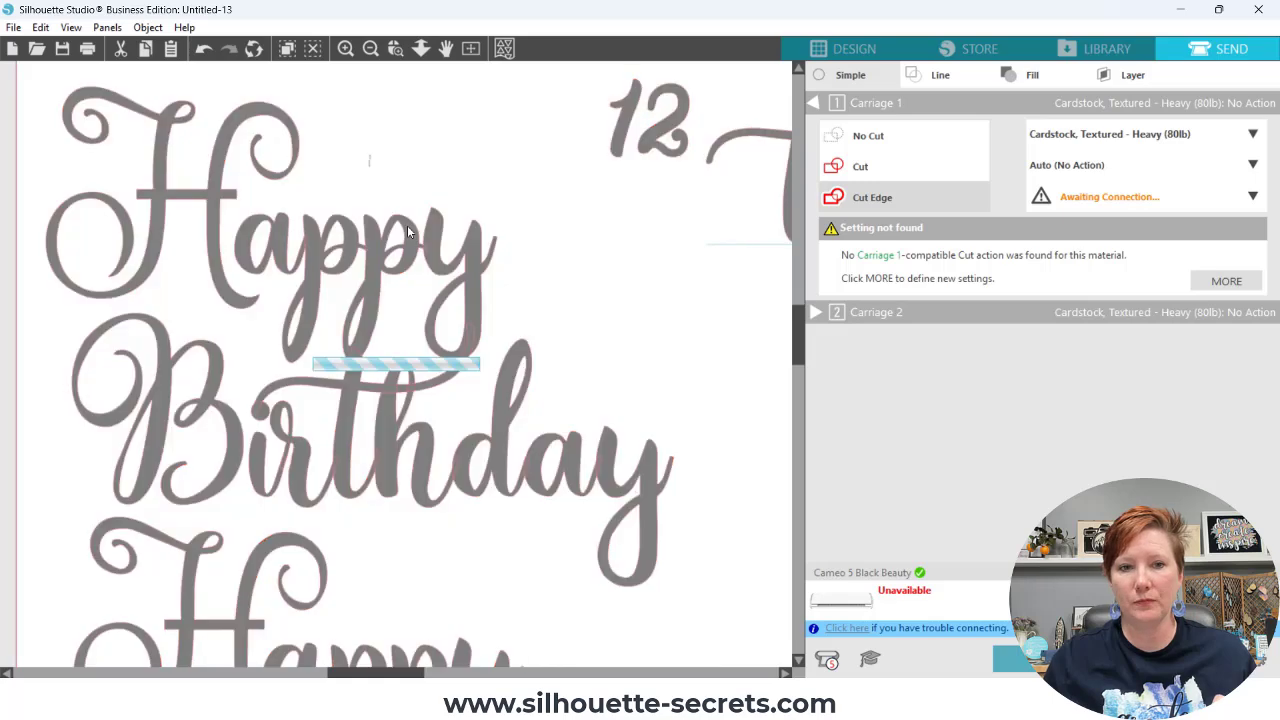
# Switch the upper "Happy Birthday" pair to Cut, and return it to Cut Edge to compare their cut lines
pyautogui.click(928, 170)
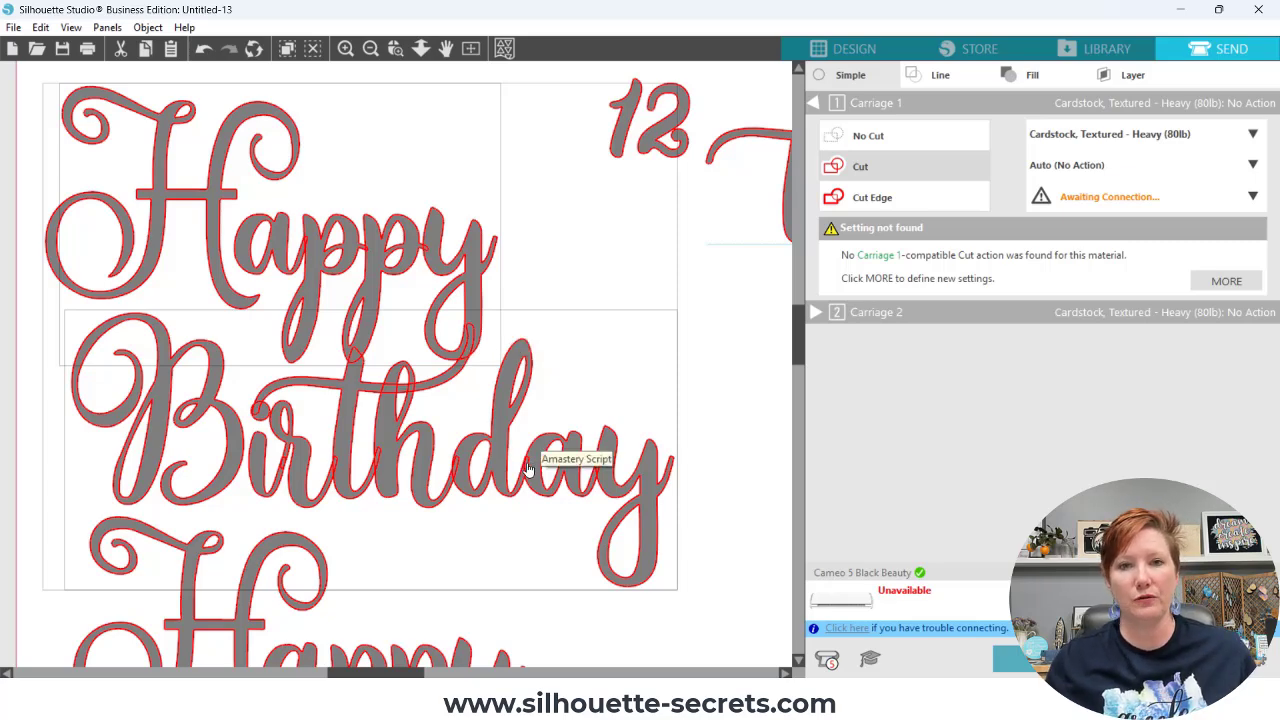
pyautogui.click(908, 198)
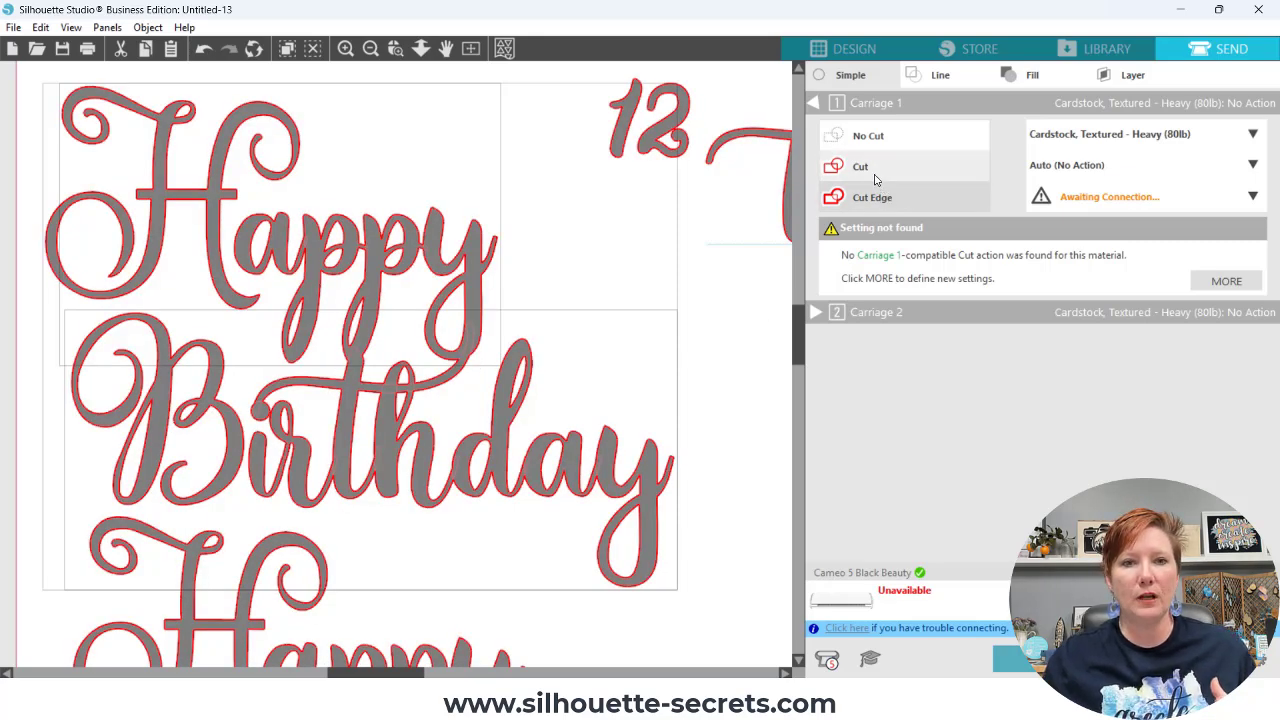
pyautogui.moveTo(800, 325); pyautogui.dragTo(800, 370)
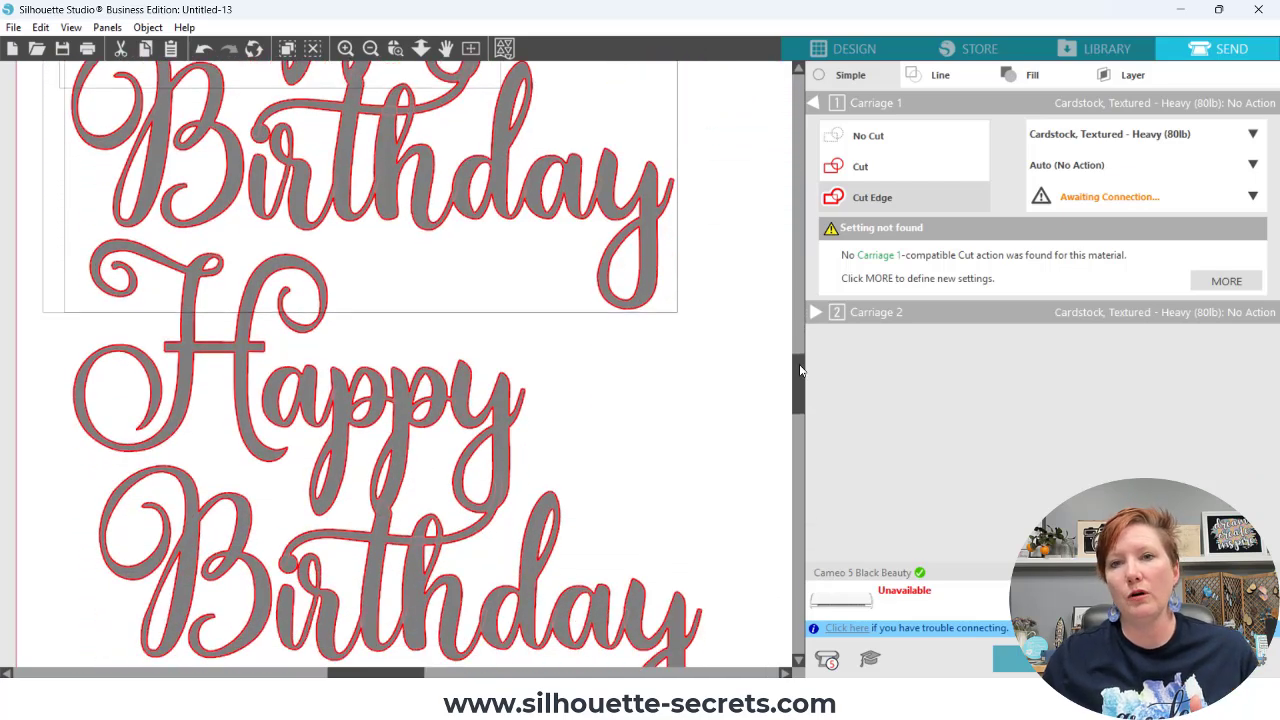
# Return to the design view and delete the lower duplicate of "Happy" and "Birthday" from the mat
pyautogui.click(845, 48)
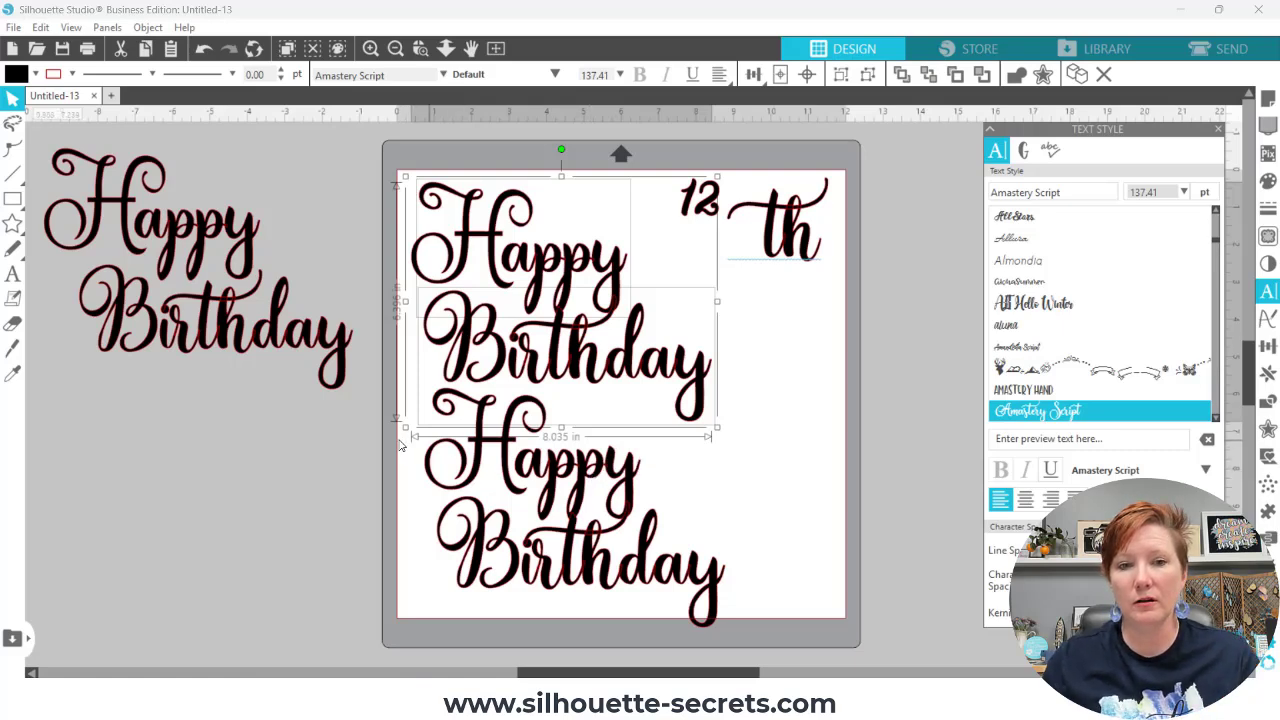
pyautogui.click(582, 572)
pyautogui.press('Delete')
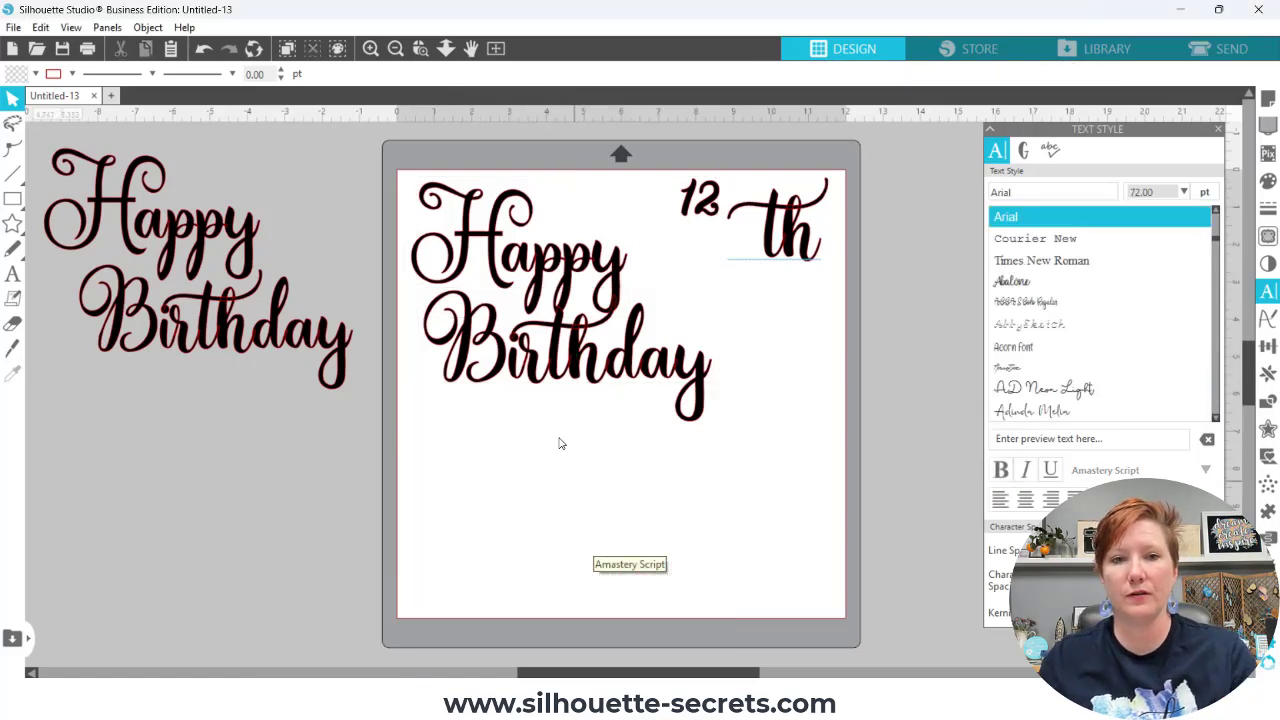
# Move "12" and "th" off the mat to its right side, leaving only "Happy" and "Birthday" on it
pyautogui.moveTo(707, 200); pyautogui.dragTo(901, 179)
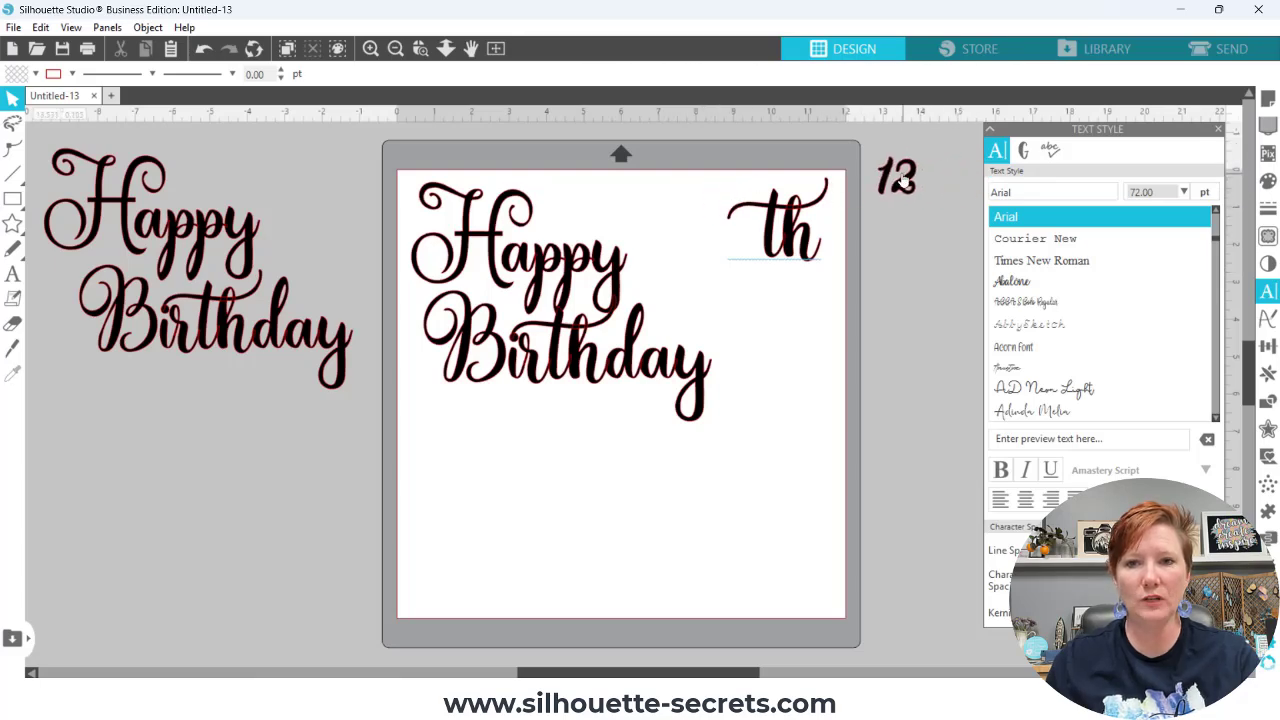
pyautogui.moveTo(797, 225); pyautogui.dragTo(940, 238)
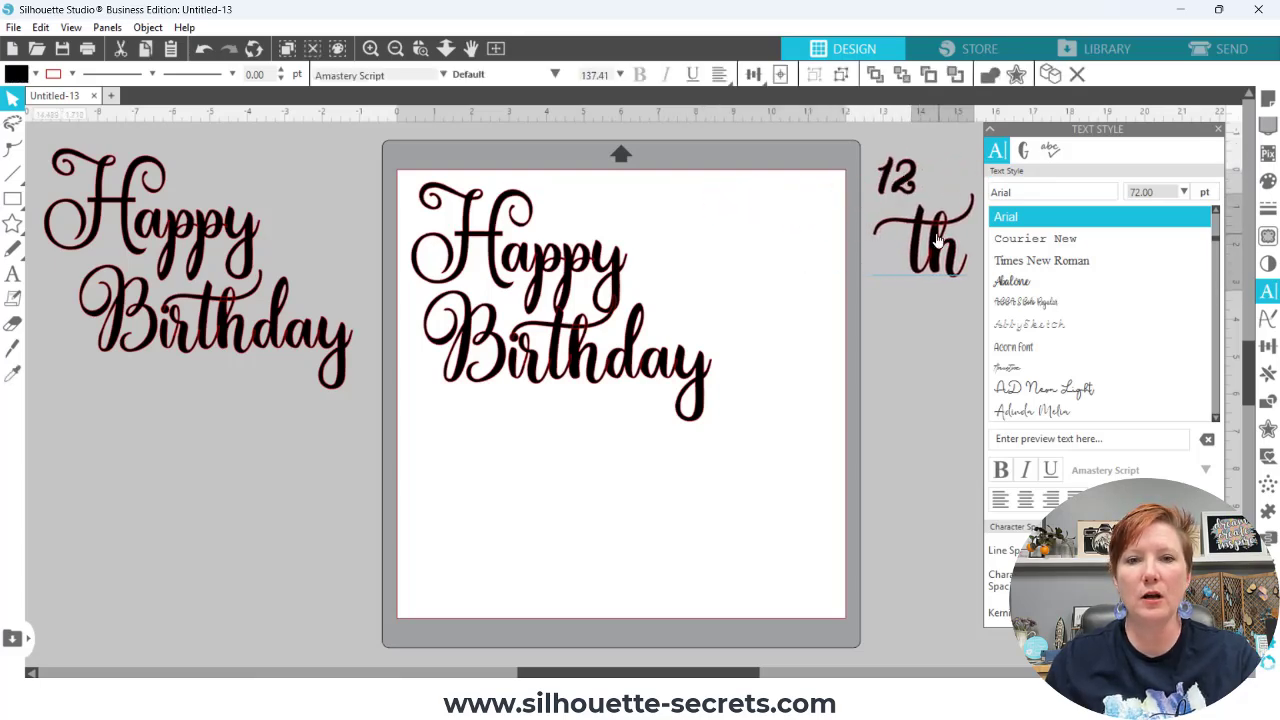
pyautogui.click(750, 238)
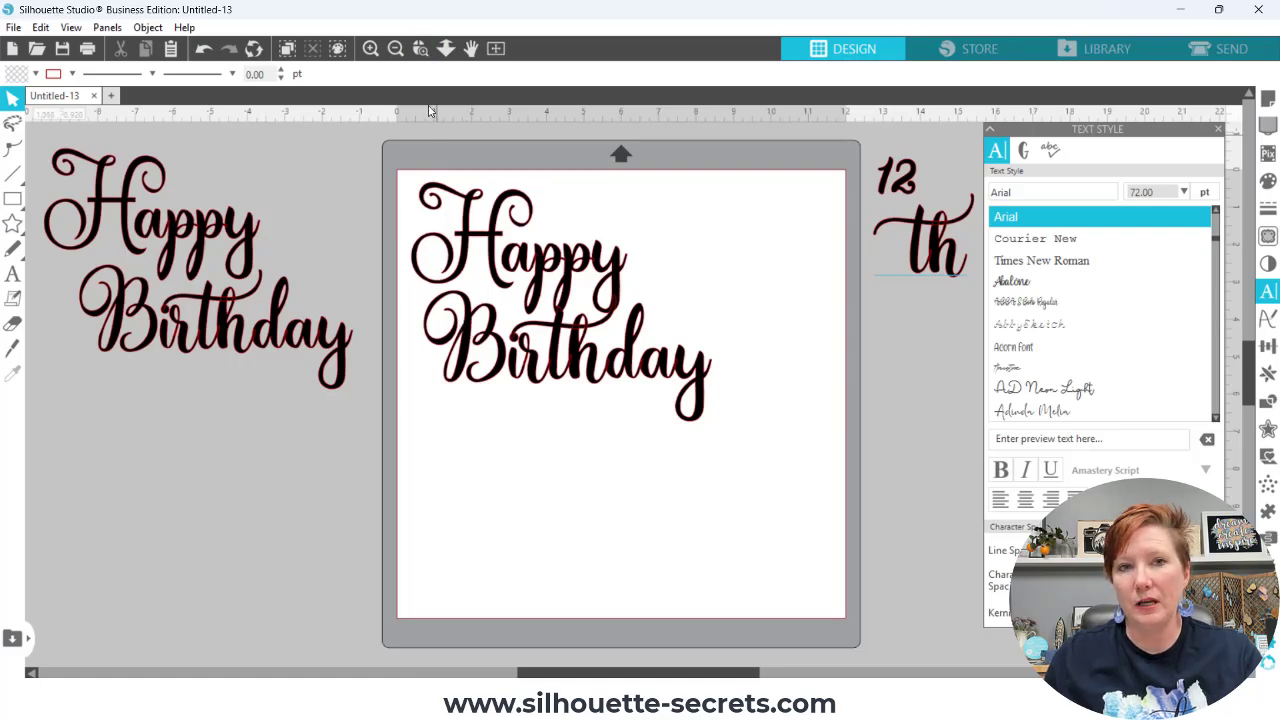
# View "Happy Birthday" up close and look through the object commands available for "Happy" without applying any
pyautogui.click(420, 48)
pyautogui.moveTo(406, 185); pyautogui.dragTo(762, 455)
pyautogui.moveTo(777, 382); pyautogui.dragTo(731, 438)
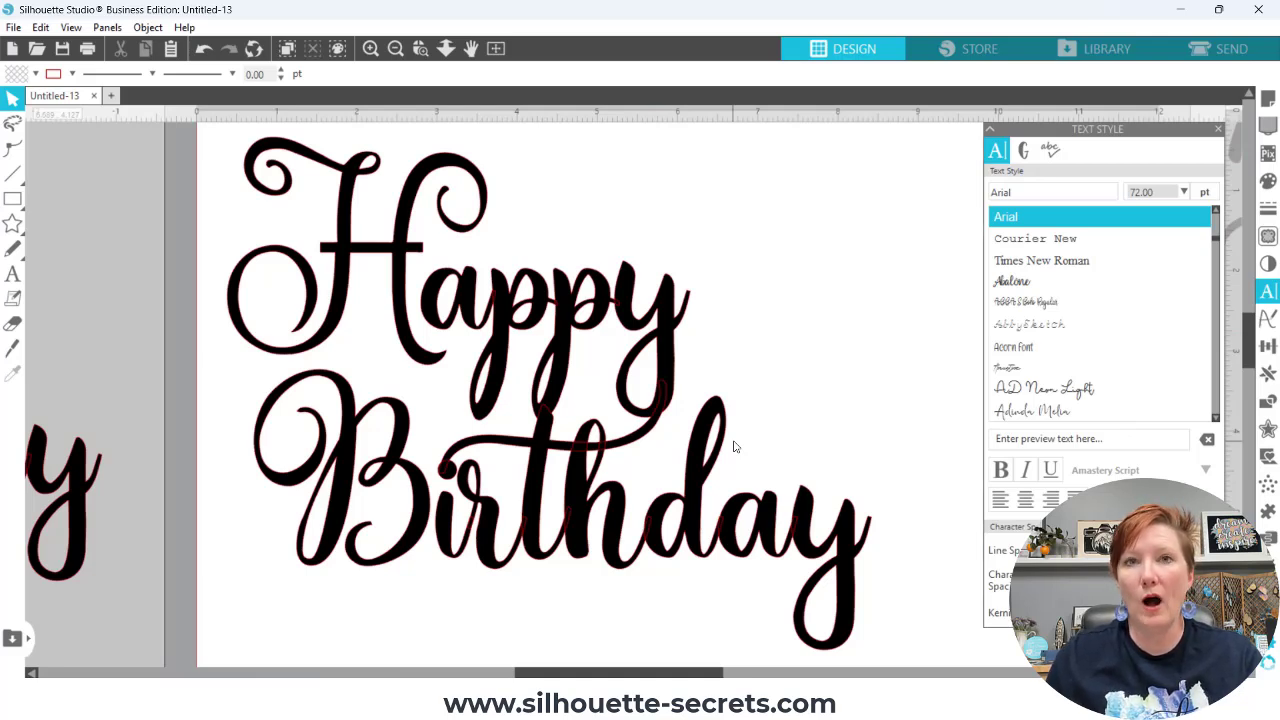
pyautogui.rightClick(557, 293)
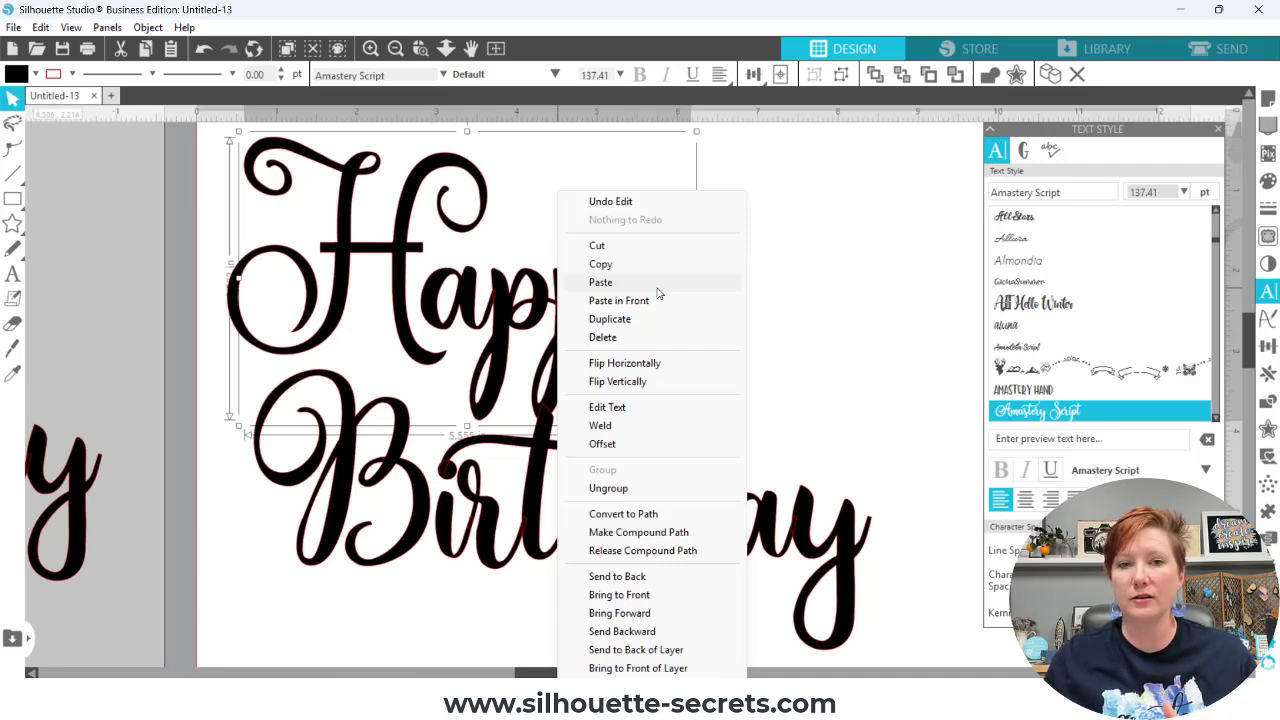
pyautogui.click(836, 307)
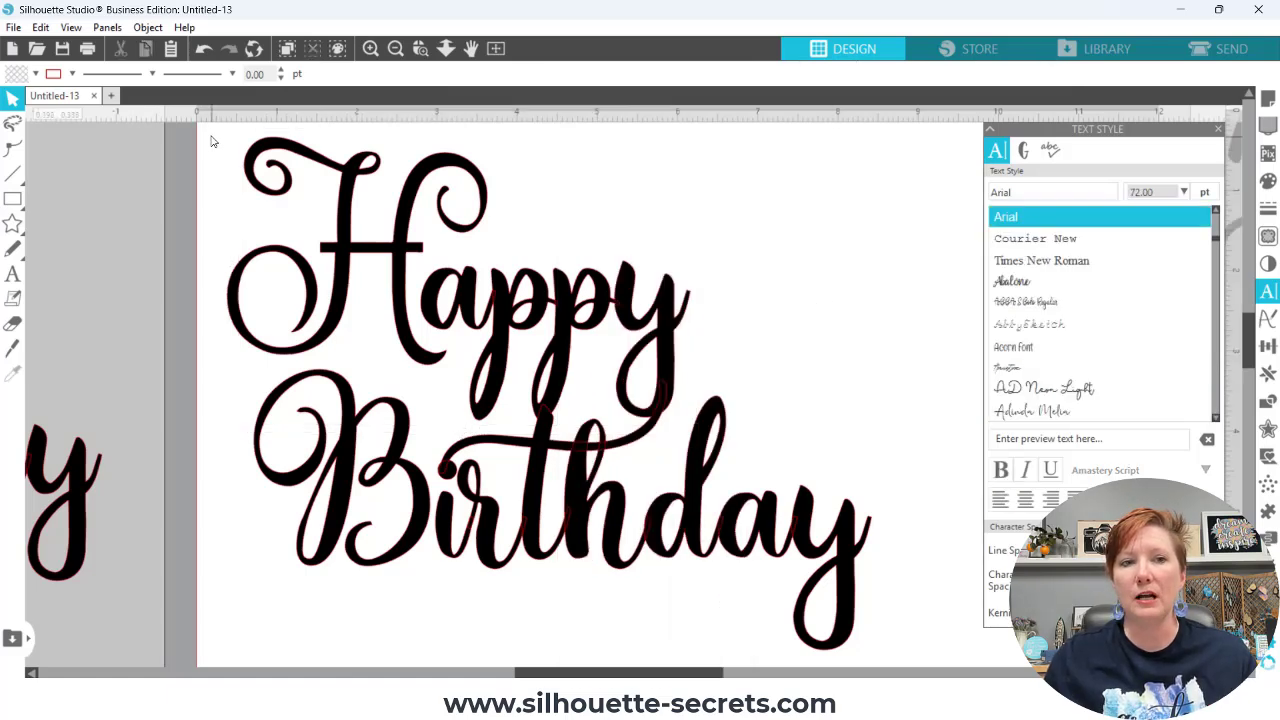
# Weld the "Happy" and "Birthday" on the mat together, and deselect the result
pyautogui.moveTo(209, 134); pyautogui.dragTo(910, 607)
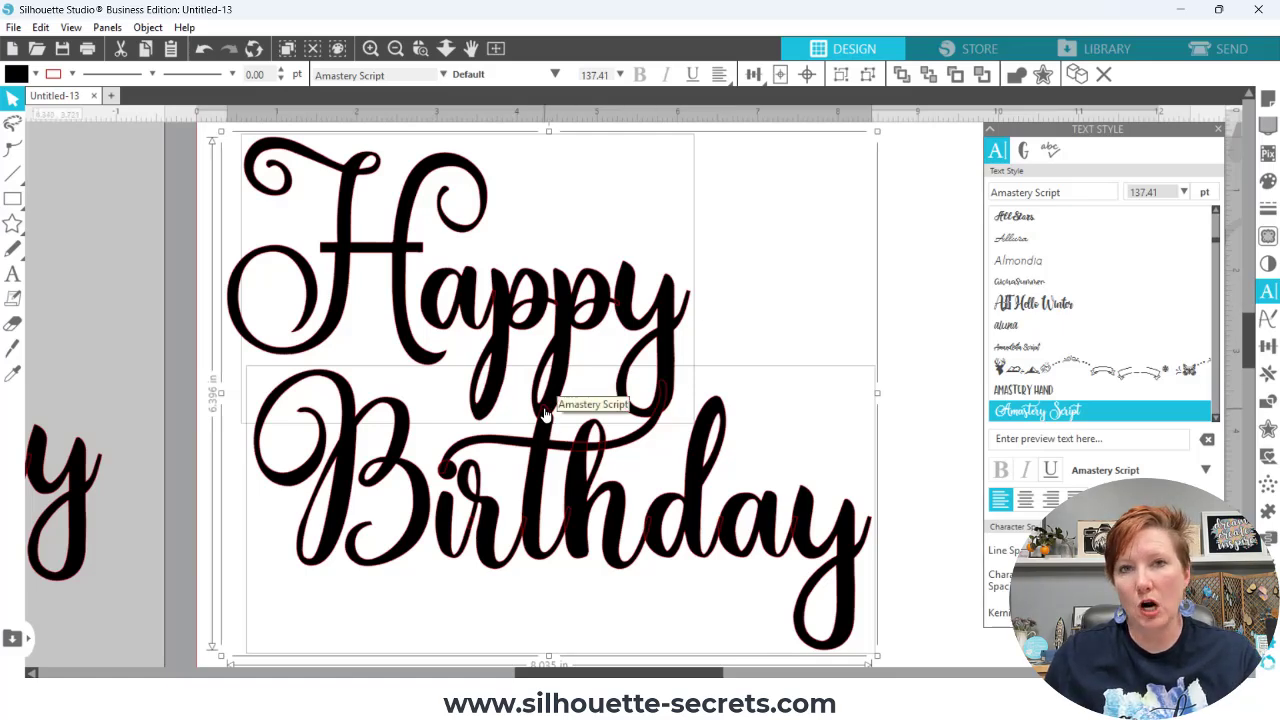
pyautogui.rightClick(555, 292)
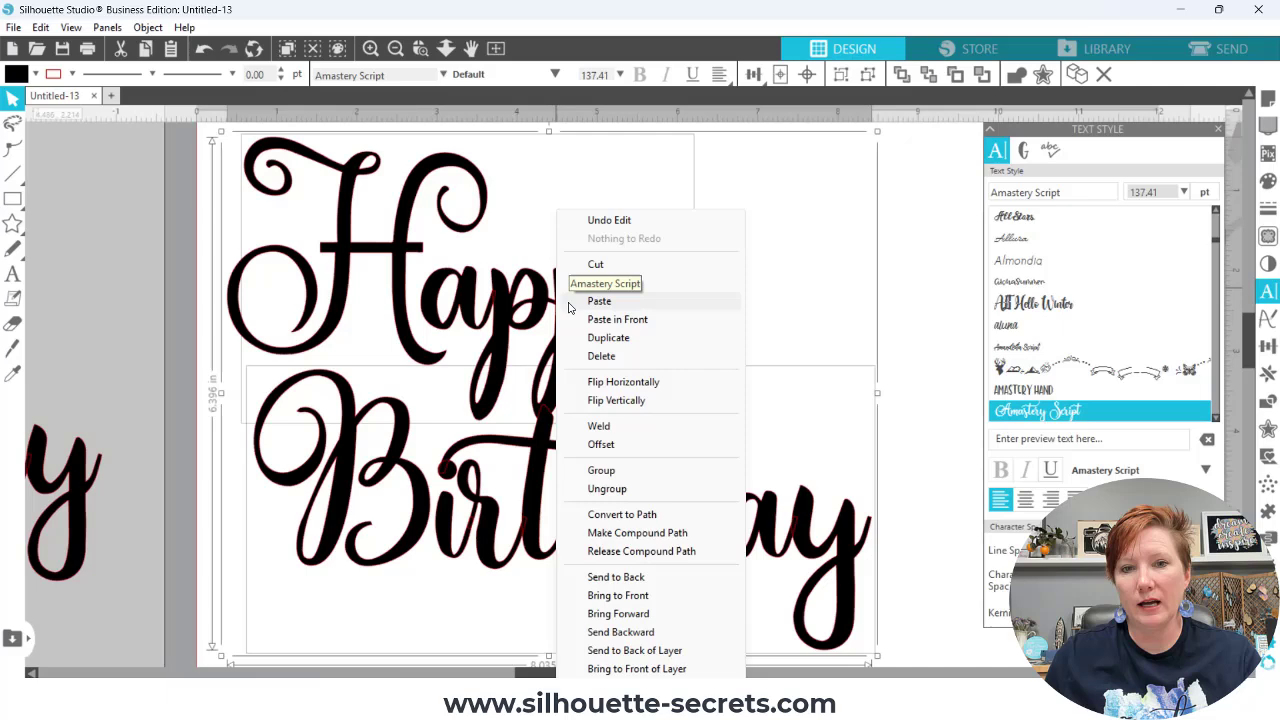
pyautogui.click(600, 426)
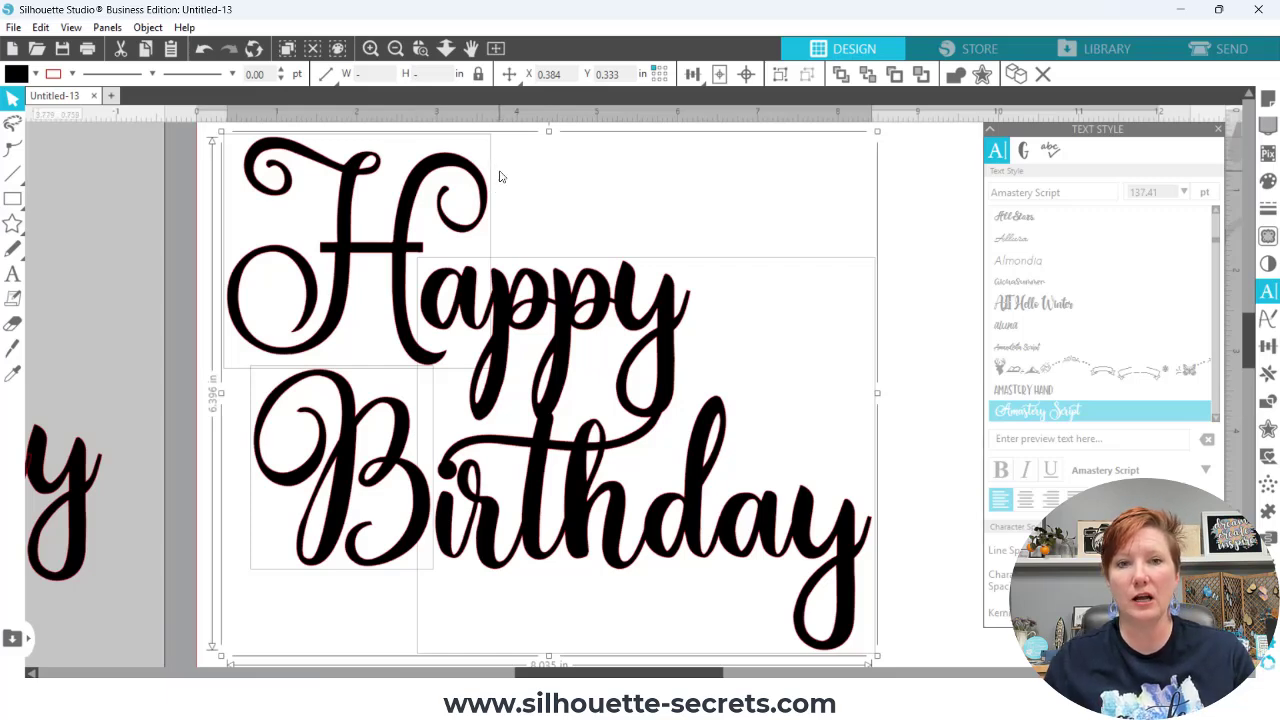
pyautogui.press('i')
pyautogui.press('v')
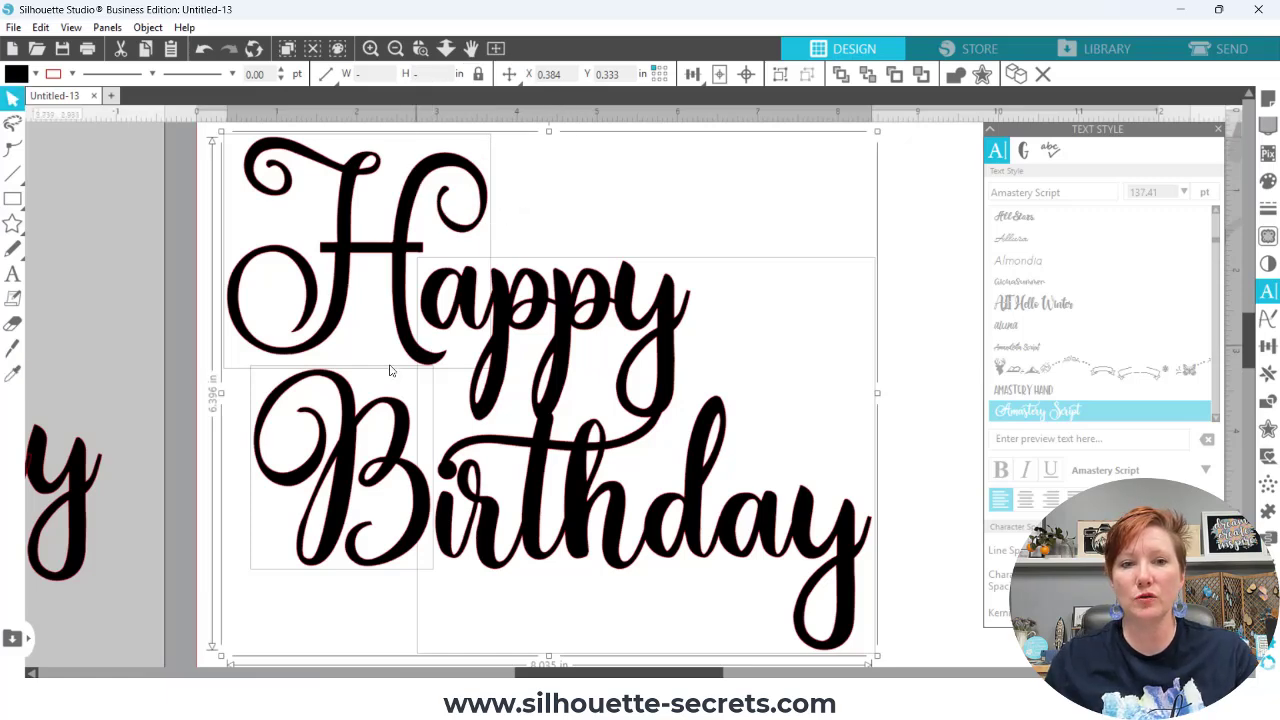
pyautogui.press('ctrl')
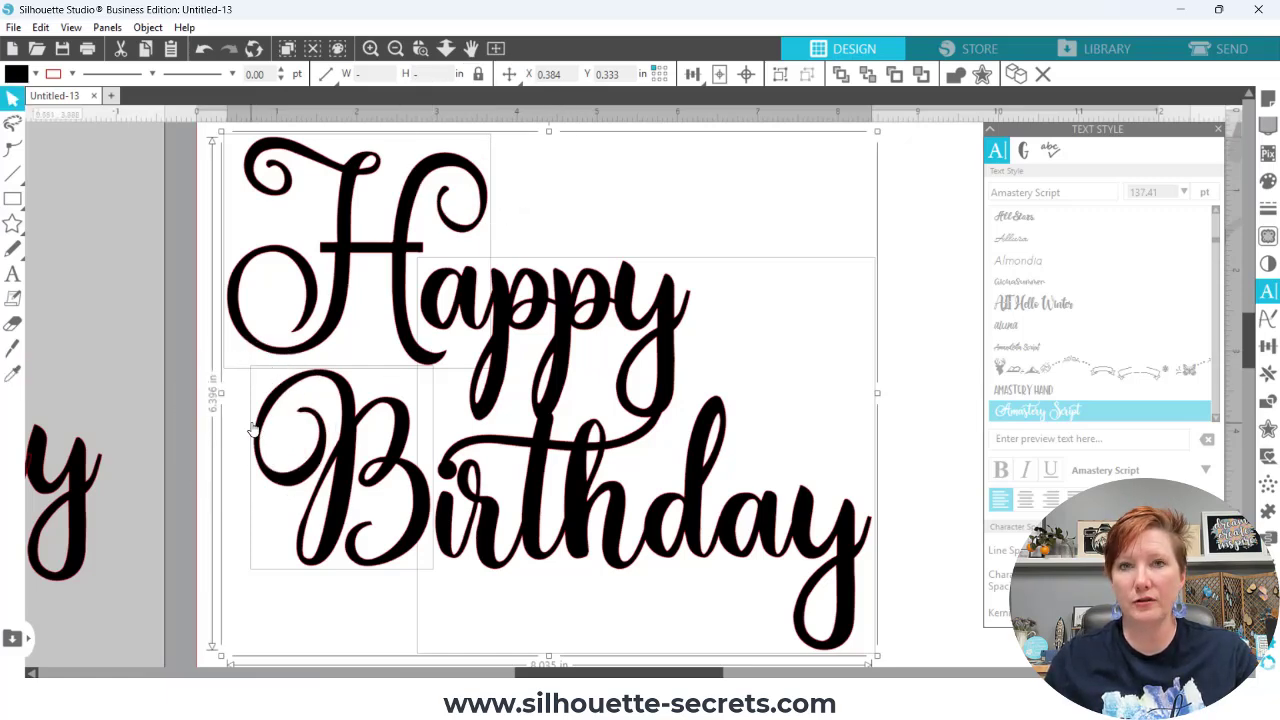
pyautogui.click(562, 234)
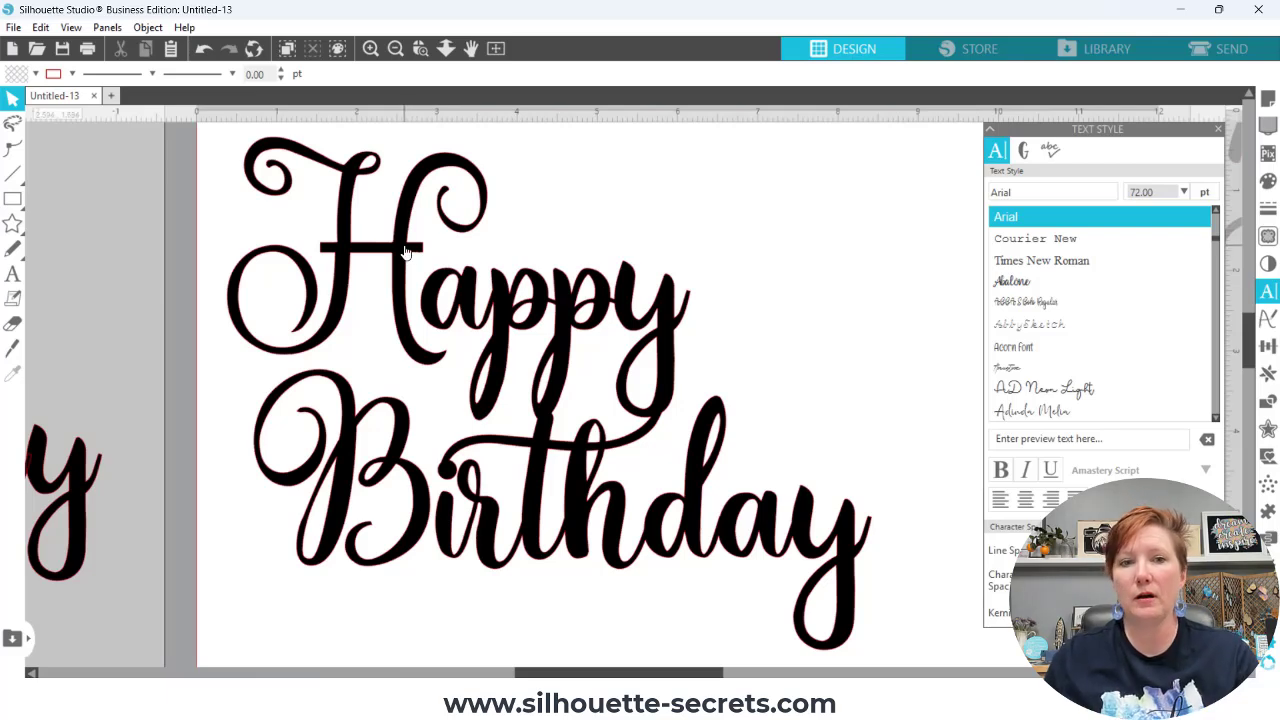
# Move the "H" down so it overlaps the "a", and shift the "B" so it overlaps the "i"
pyautogui.moveTo(405, 252); pyautogui.dragTo(415, 277)
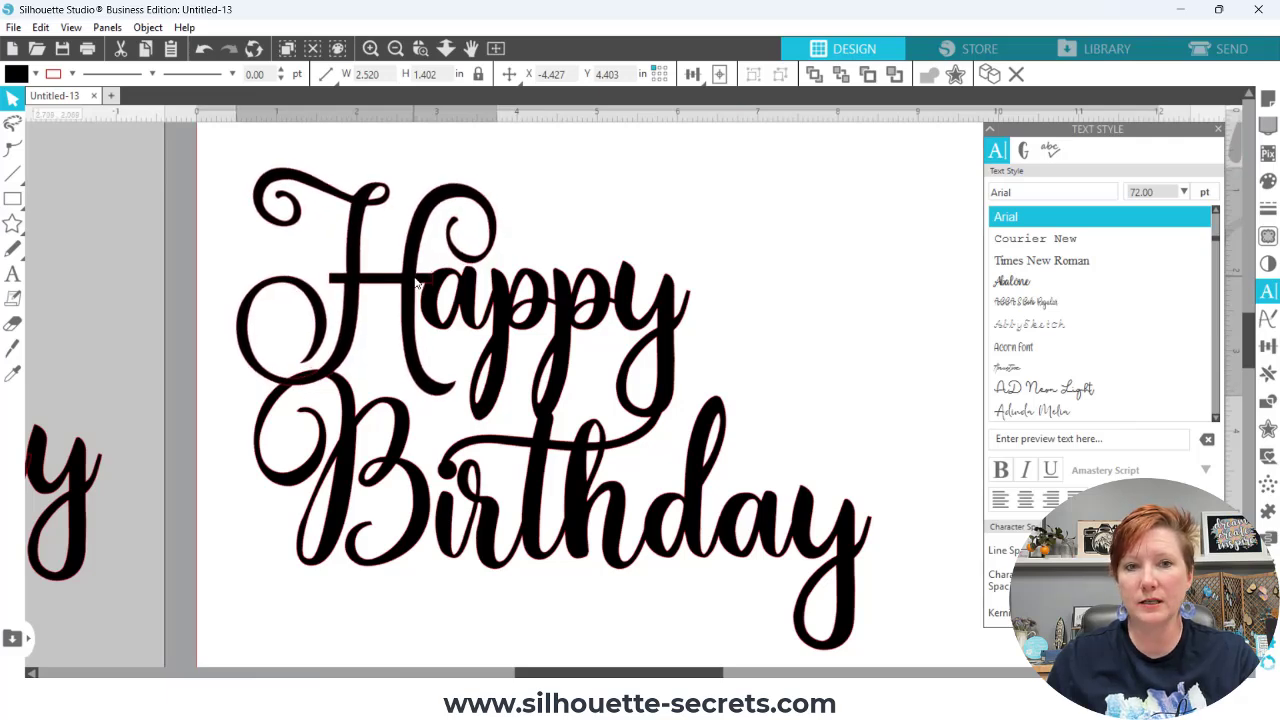
pyautogui.press('Escape')
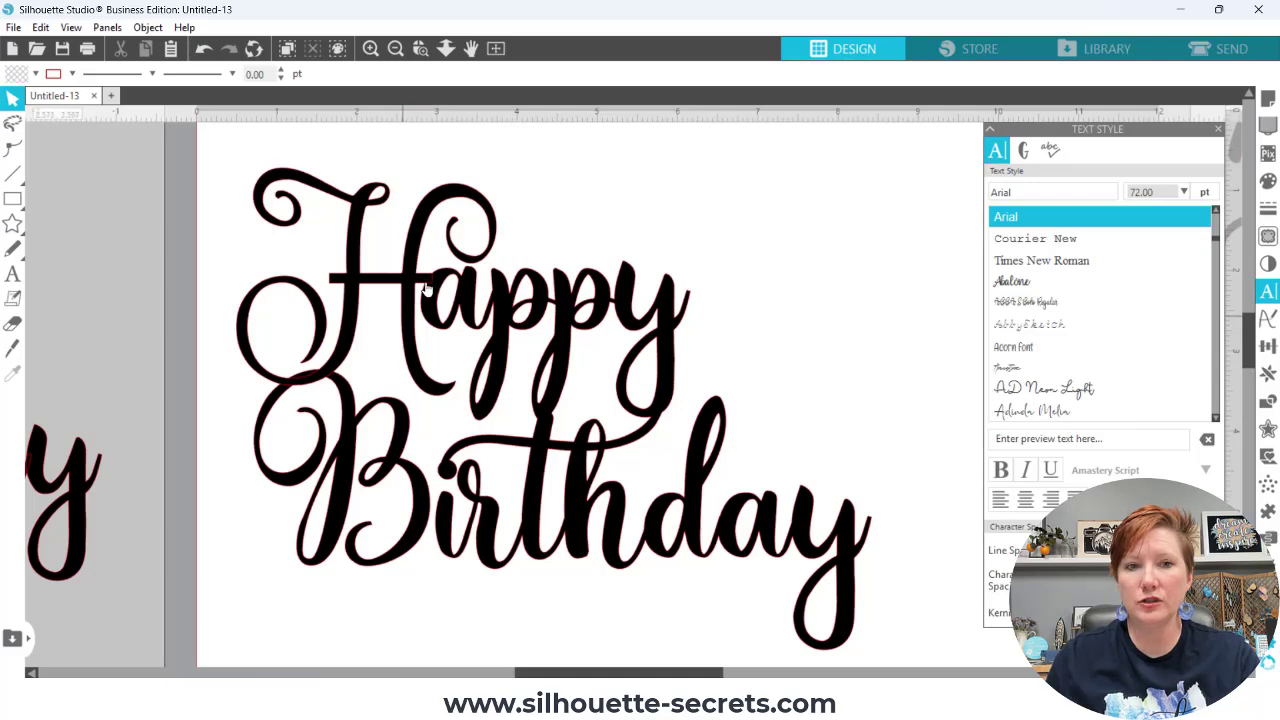
pyautogui.moveTo(394, 424); pyautogui.dragTo(411, 431)
pyautogui.click(387, 428)
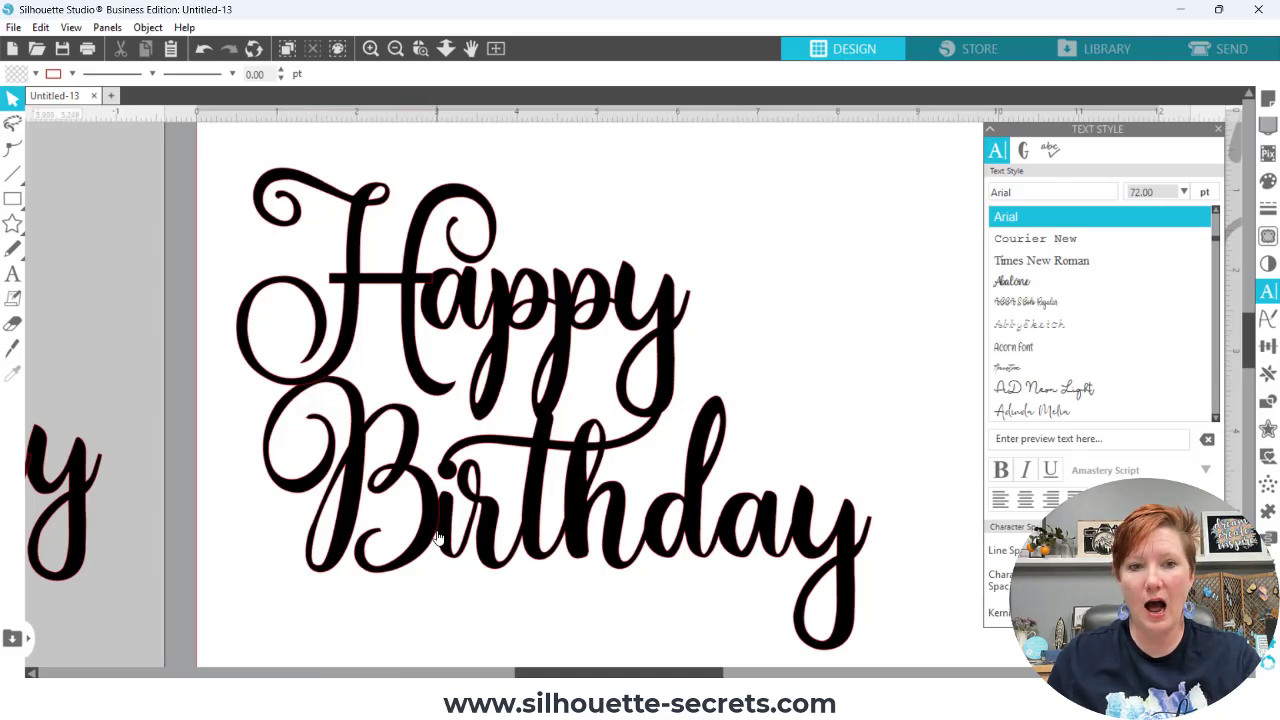
# Weld the repositioned "H" and "B" with the remaining letters of "Happy Birthday" into one shape
pyautogui.moveTo(214, 138); pyautogui.dragTo(912, 582)
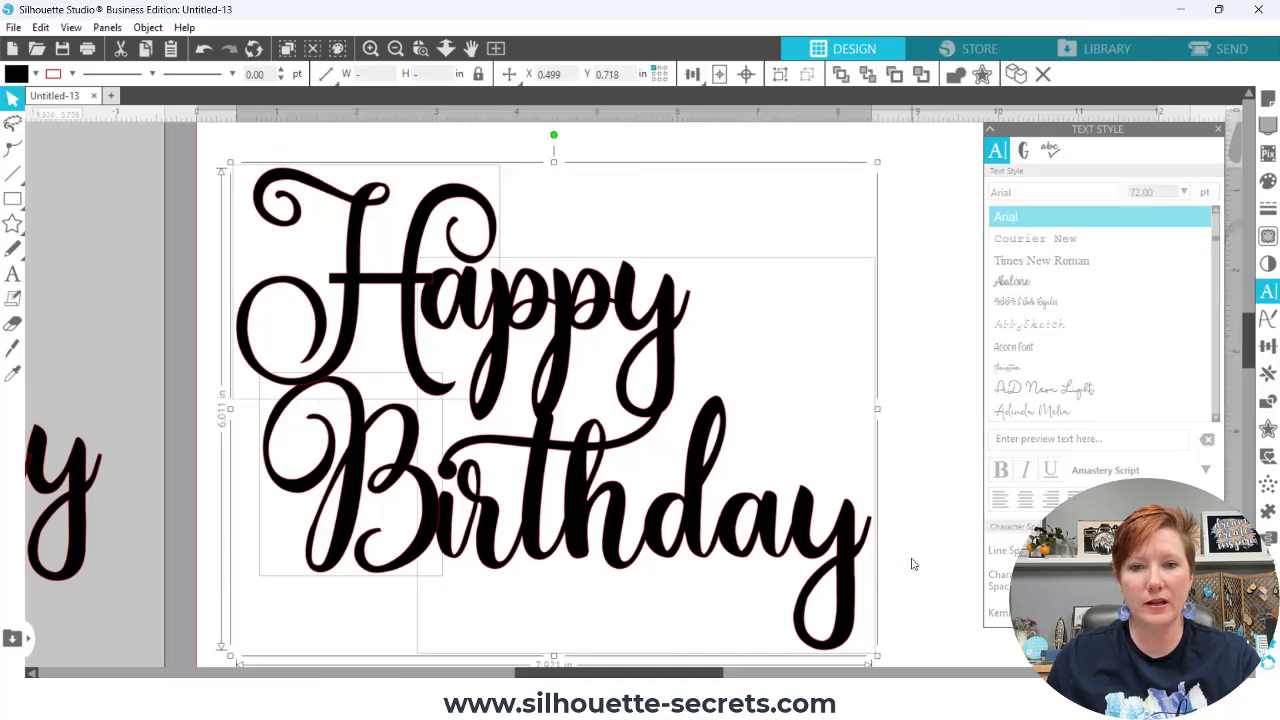
pyautogui.rightClick(698, 460)
pyautogui.click(757, 446)
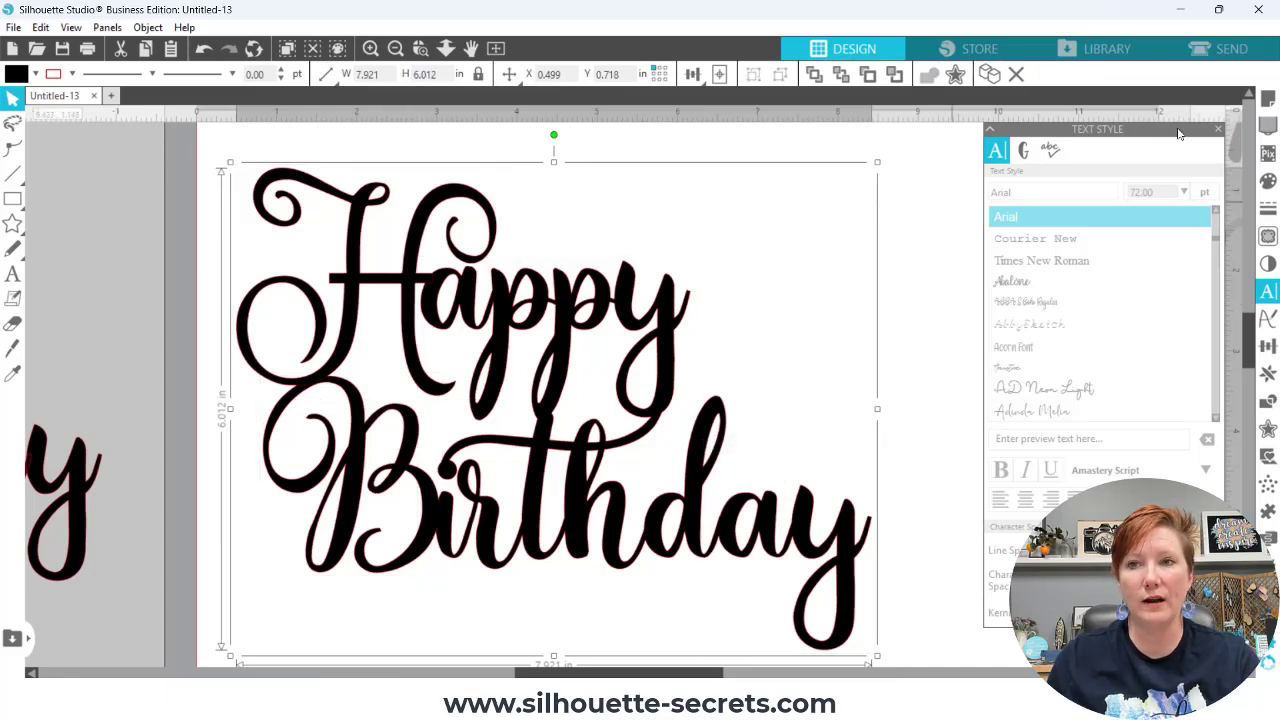
# Open the send view and examine the cut lines of the welded "Happy Birthday" up close
pyautogui.click(1217, 52)
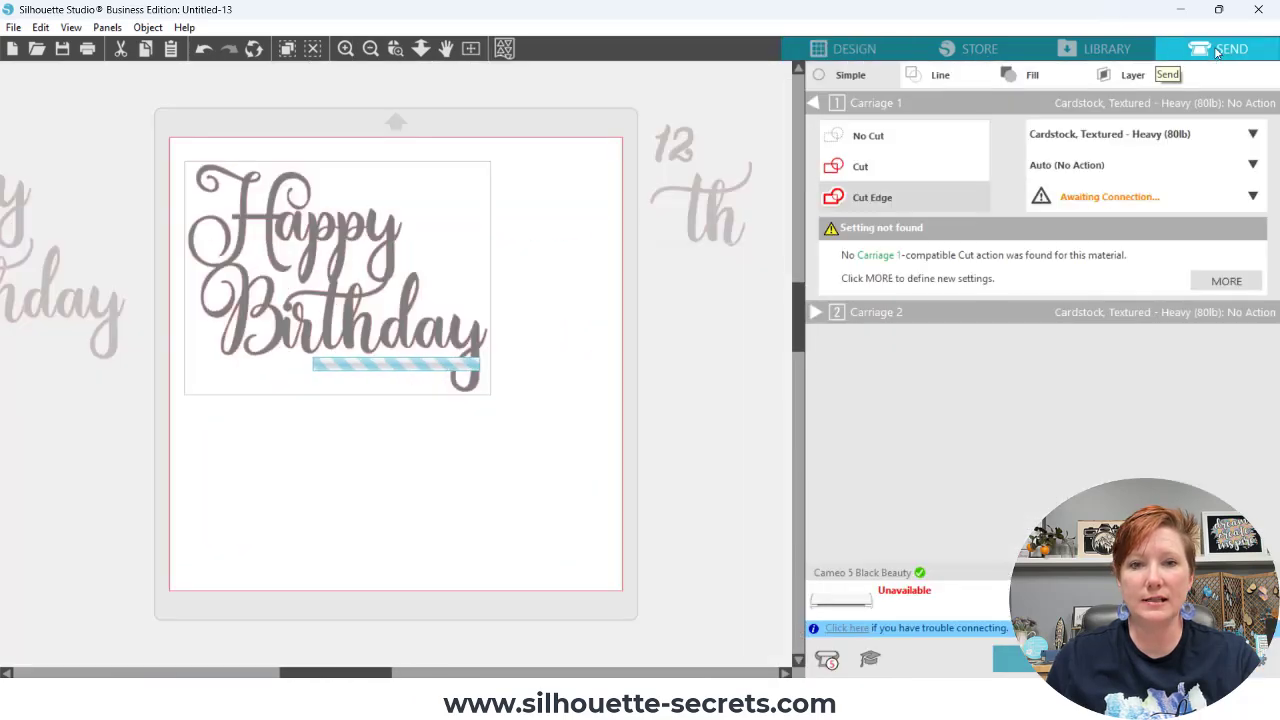
pyautogui.click(396, 48)
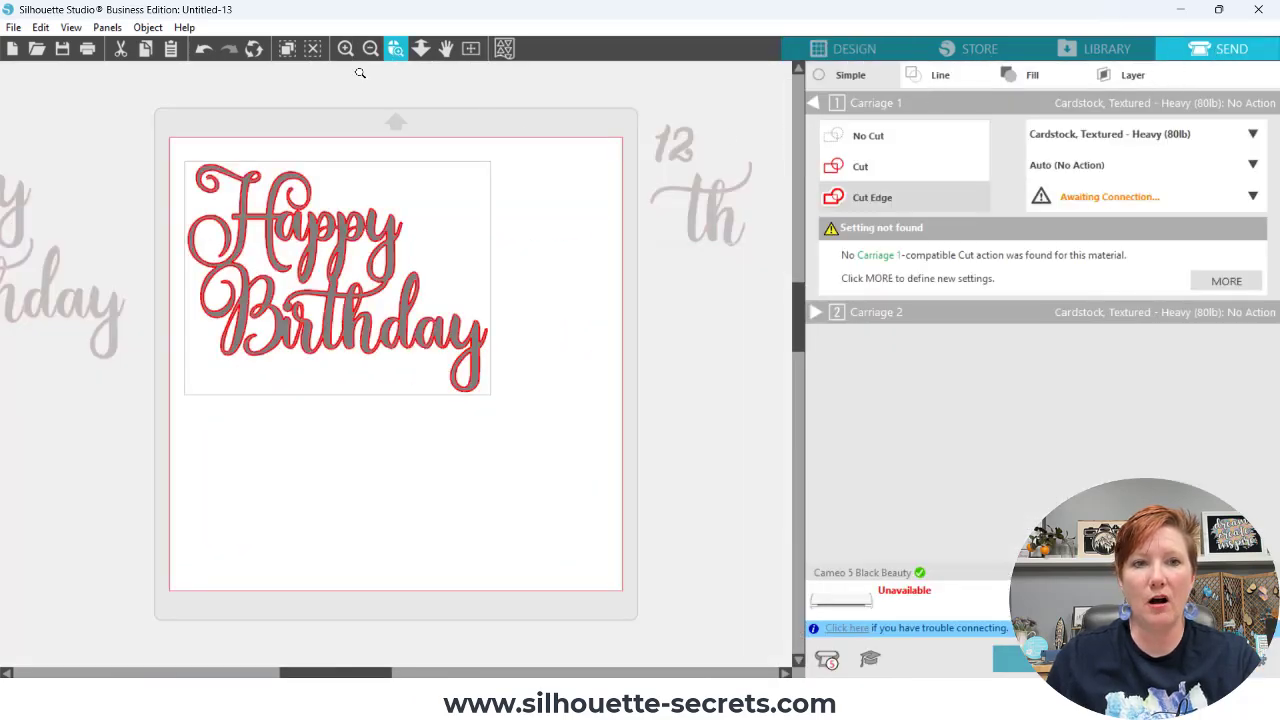
pyautogui.moveTo(194, 150); pyautogui.dragTo(427, 371)
pyautogui.moveTo(526, 384); pyautogui.dragTo(526, 384)
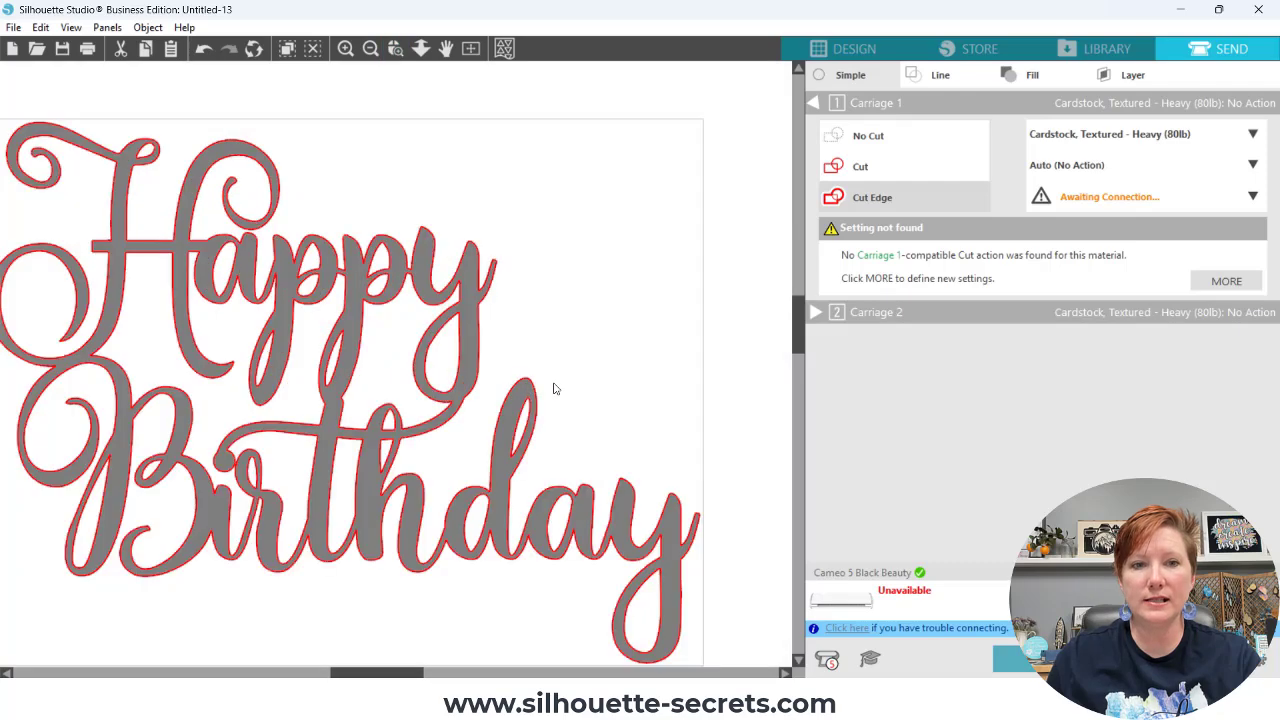
pyautogui.click(396, 48)
pyautogui.press('space')
pyautogui.moveTo(243, 249); pyautogui.dragTo(357, 238)
pyautogui.click(398, 49)
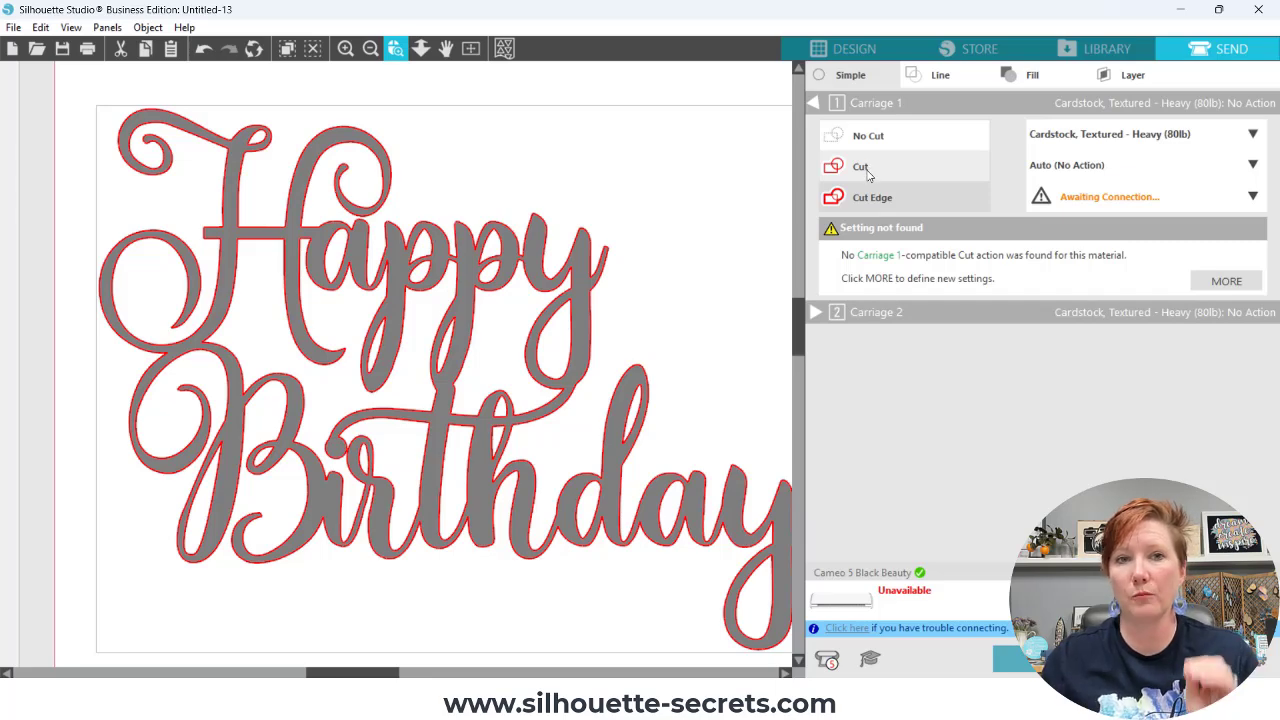
# Move the welded design off the mat below the spare "Happy Birthday", and place a duplicate of the unwelded spare on the mat
pyautogui.click(845, 50)
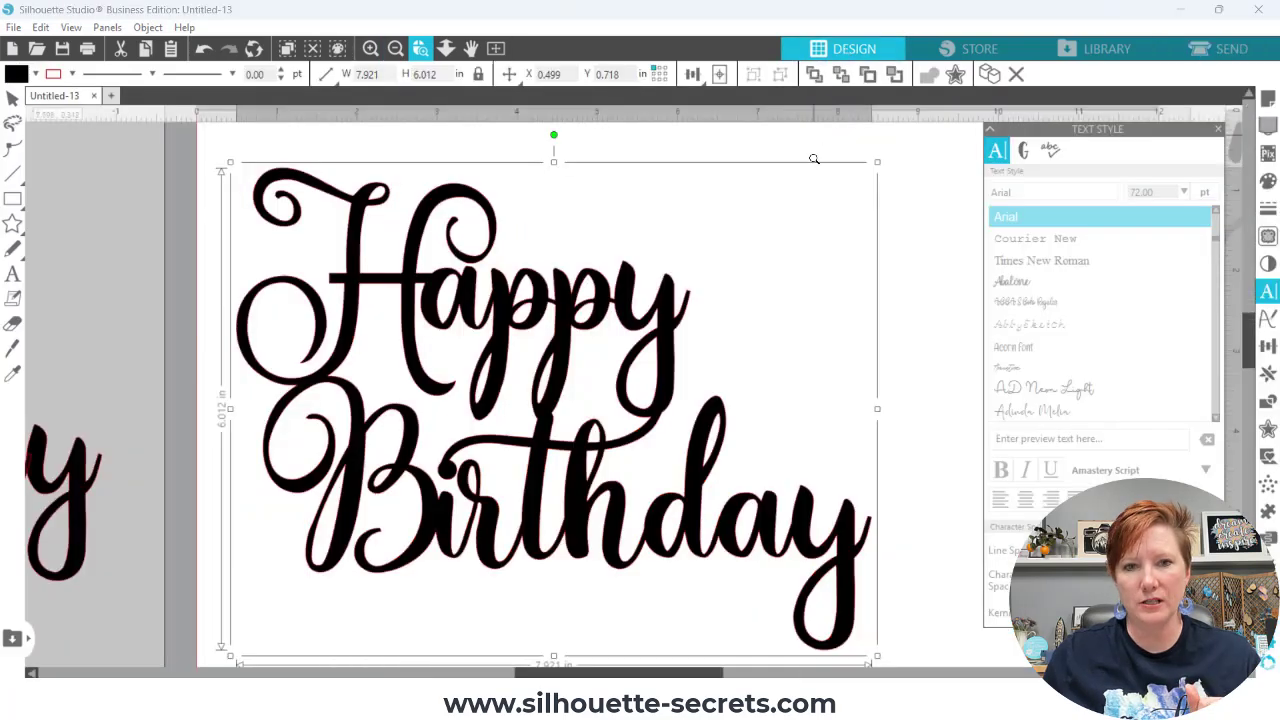
pyautogui.click(397, 53)
pyautogui.click(397, 53)
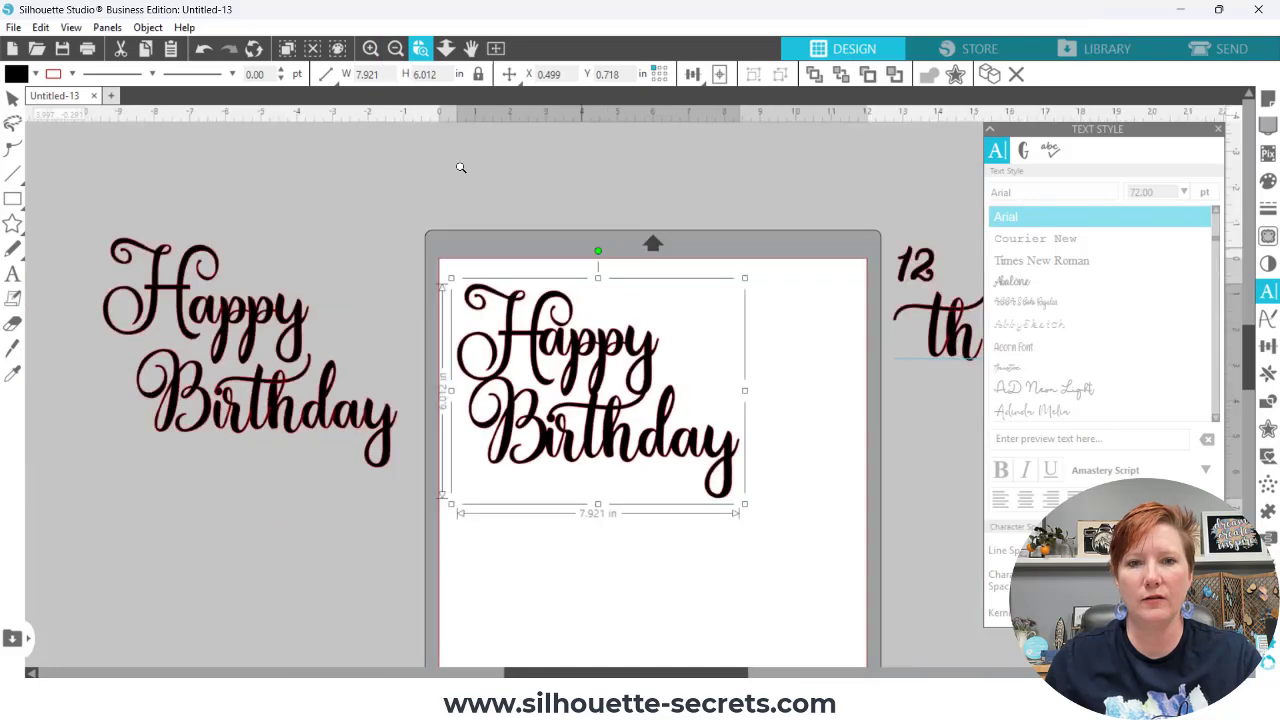
pyautogui.press('space')
pyautogui.moveTo(627, 401); pyautogui.dragTo(600, 295)
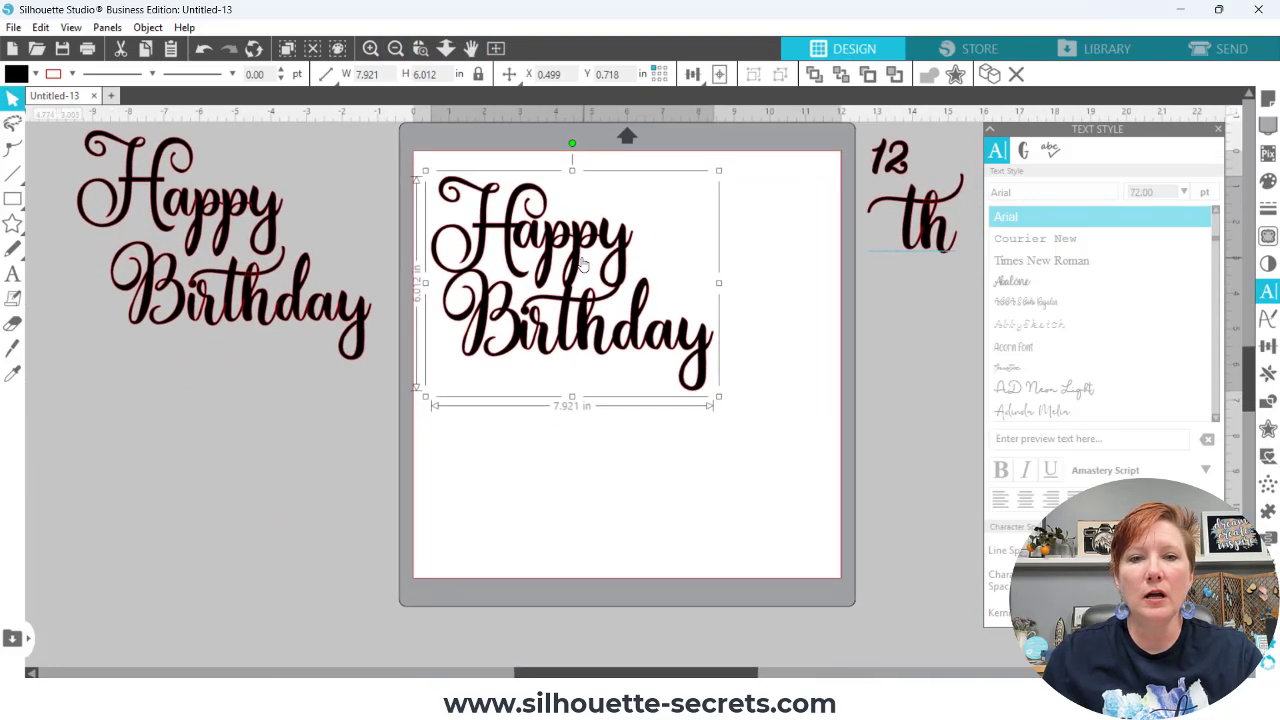
pyautogui.moveTo(578, 243); pyautogui.dragTo(227, 465)
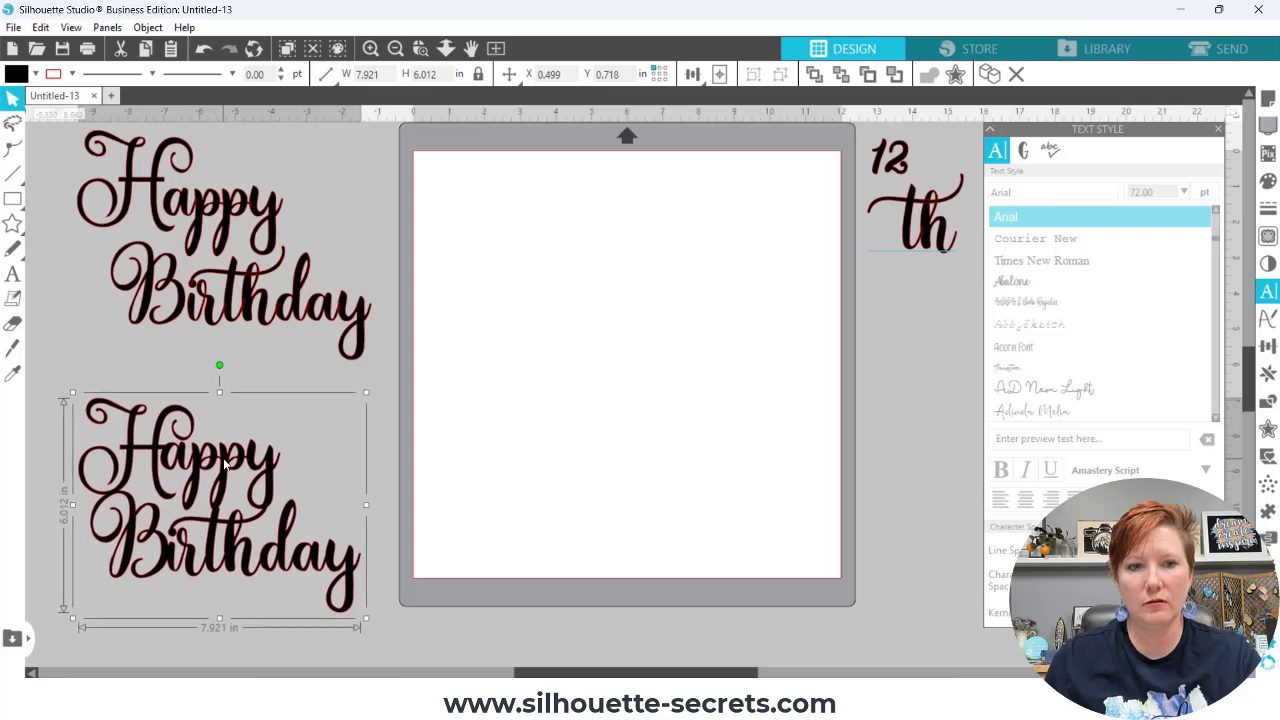
pyautogui.moveTo(74, 108); pyautogui.dragTo(382, 378)
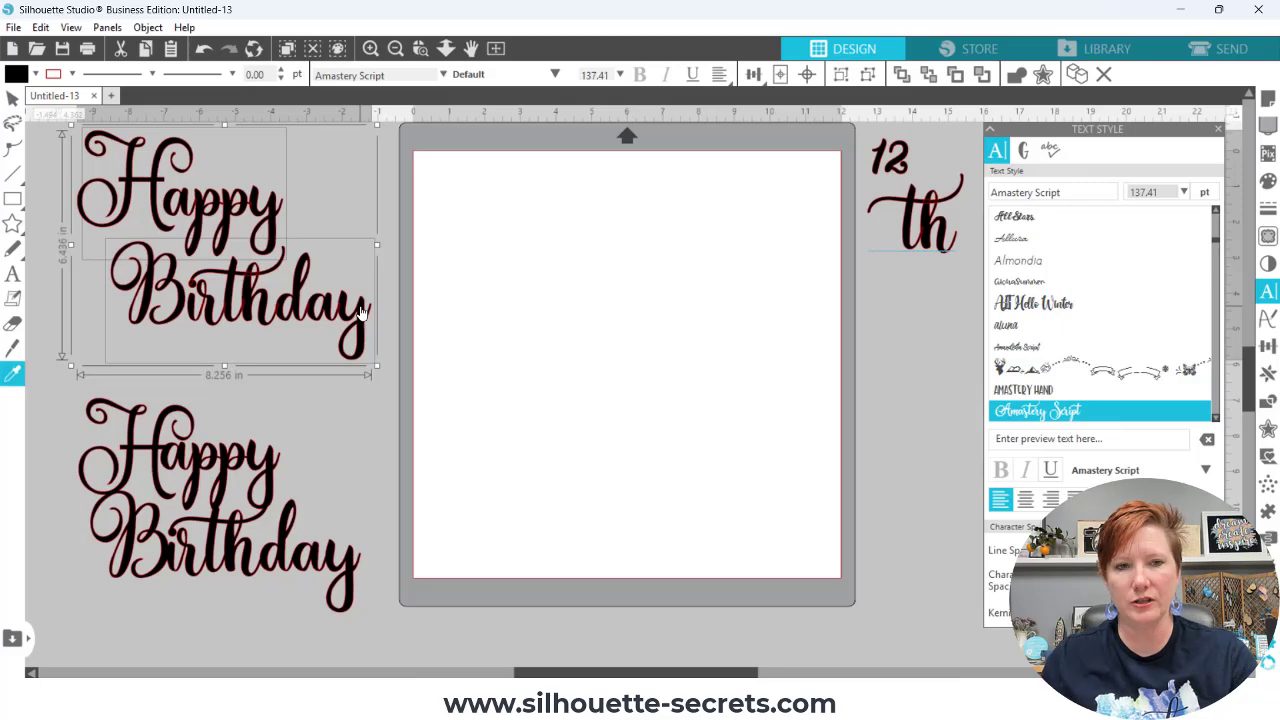
pyautogui.moveTo(362, 313); pyautogui.dragTo(715, 293)
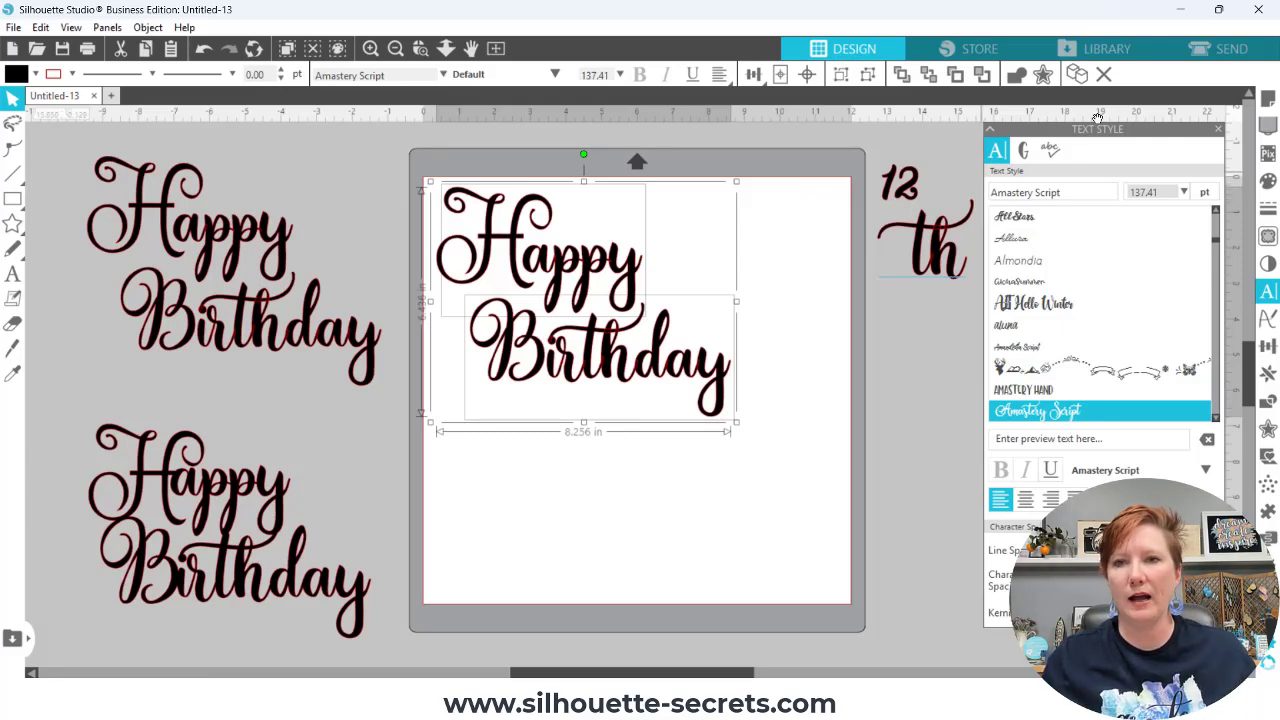
# In the send view, switch the unwelded "Happy Birthday" to cutting by line color and turn on Weld for red
pyautogui.click(1222, 50)
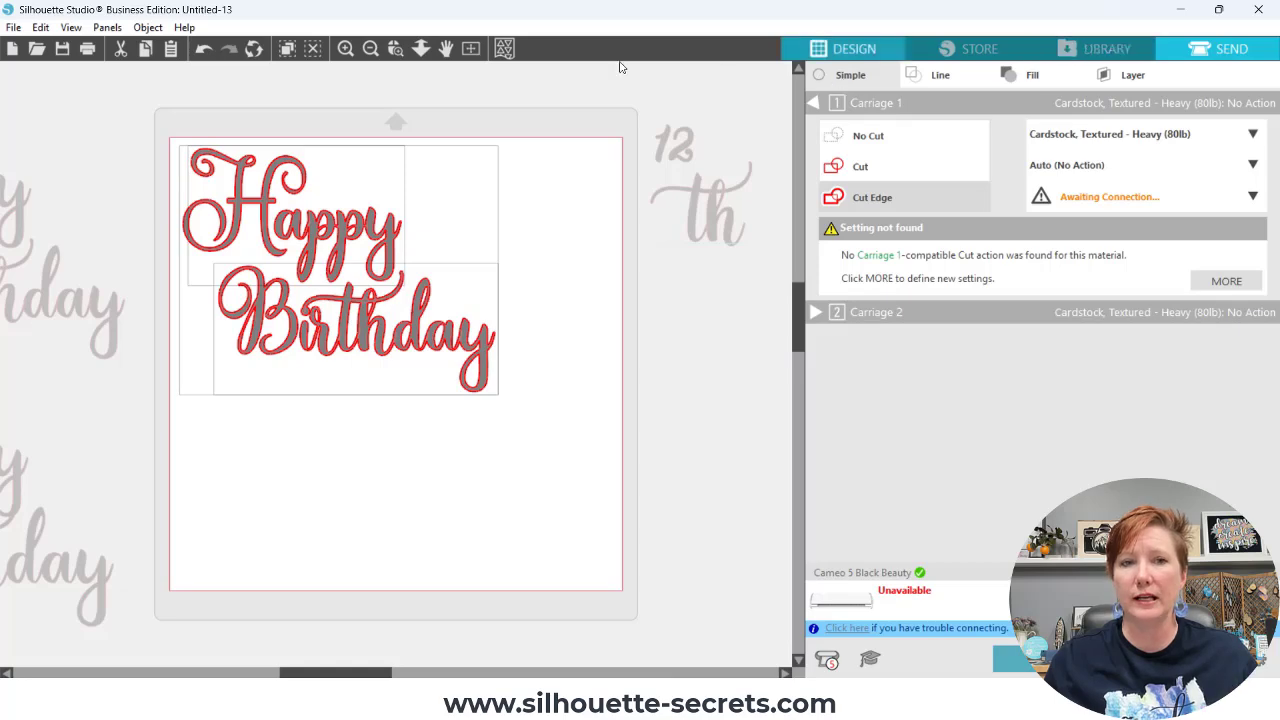
pyautogui.click(395, 48)
pyautogui.moveTo(159, 131); pyautogui.dragTo(573, 458)
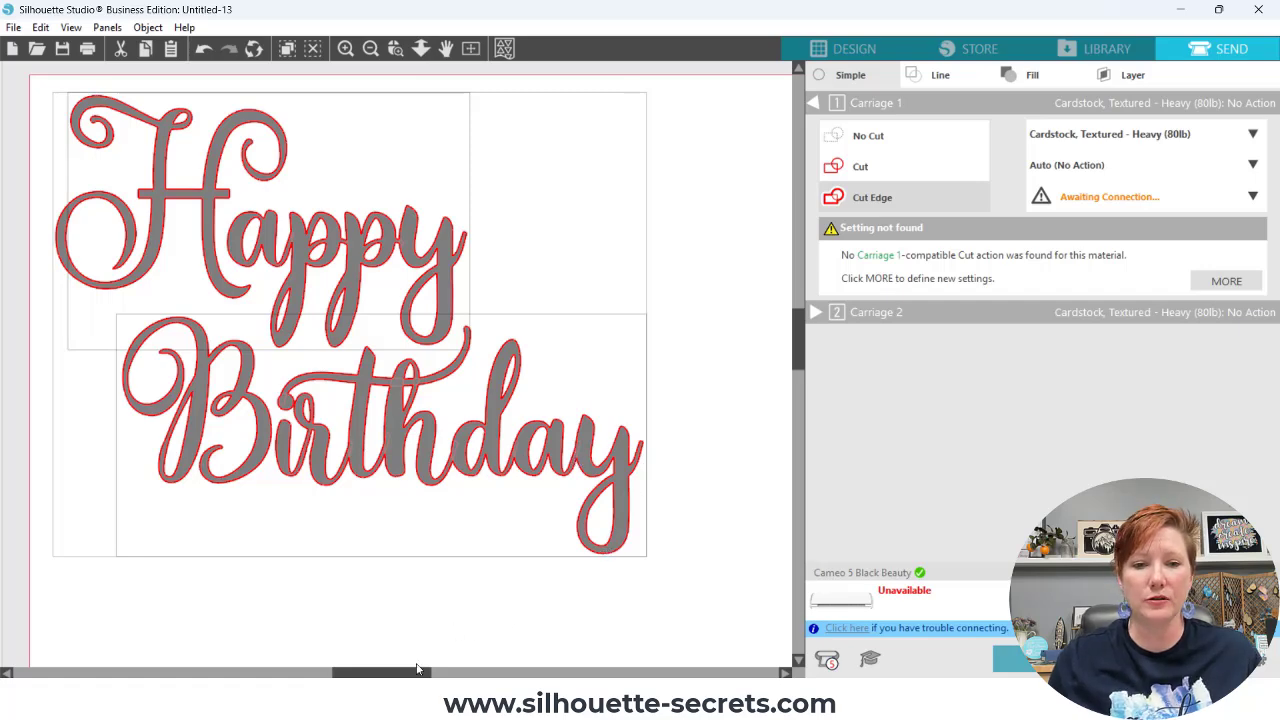
pyautogui.moveTo(398, 676); pyautogui.dragTo(381, 676)
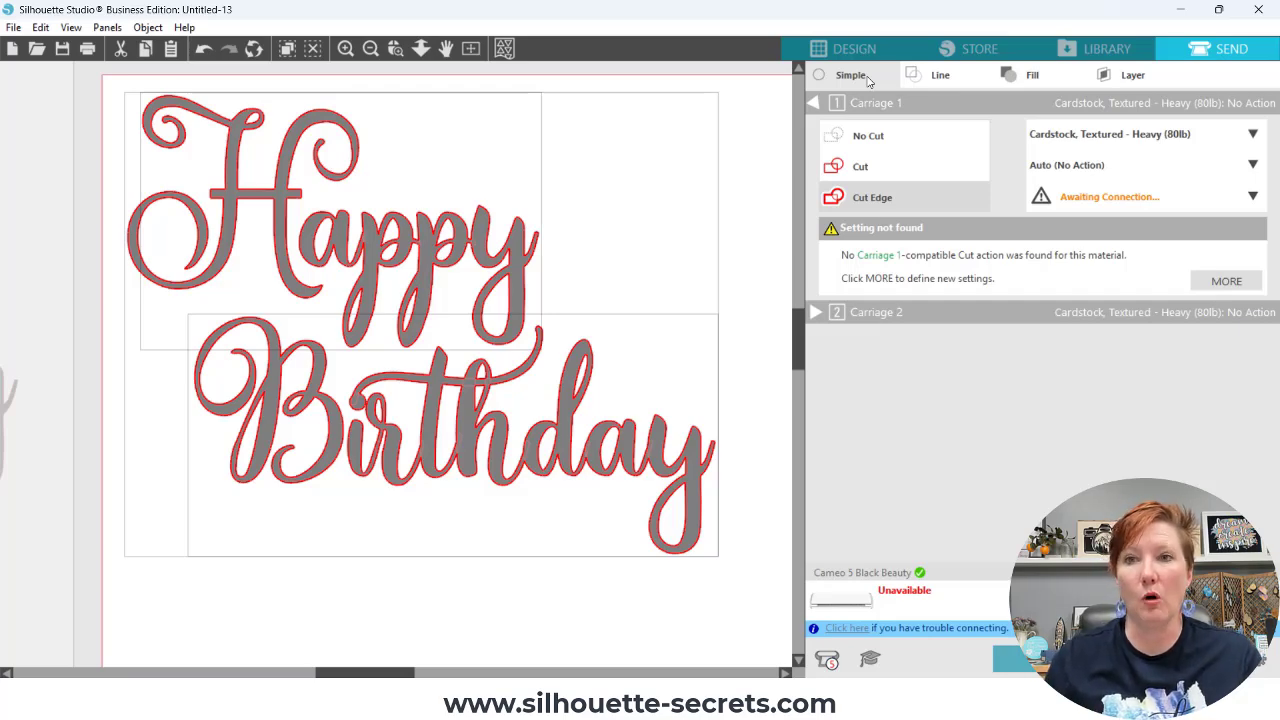
pyautogui.click(944, 77)
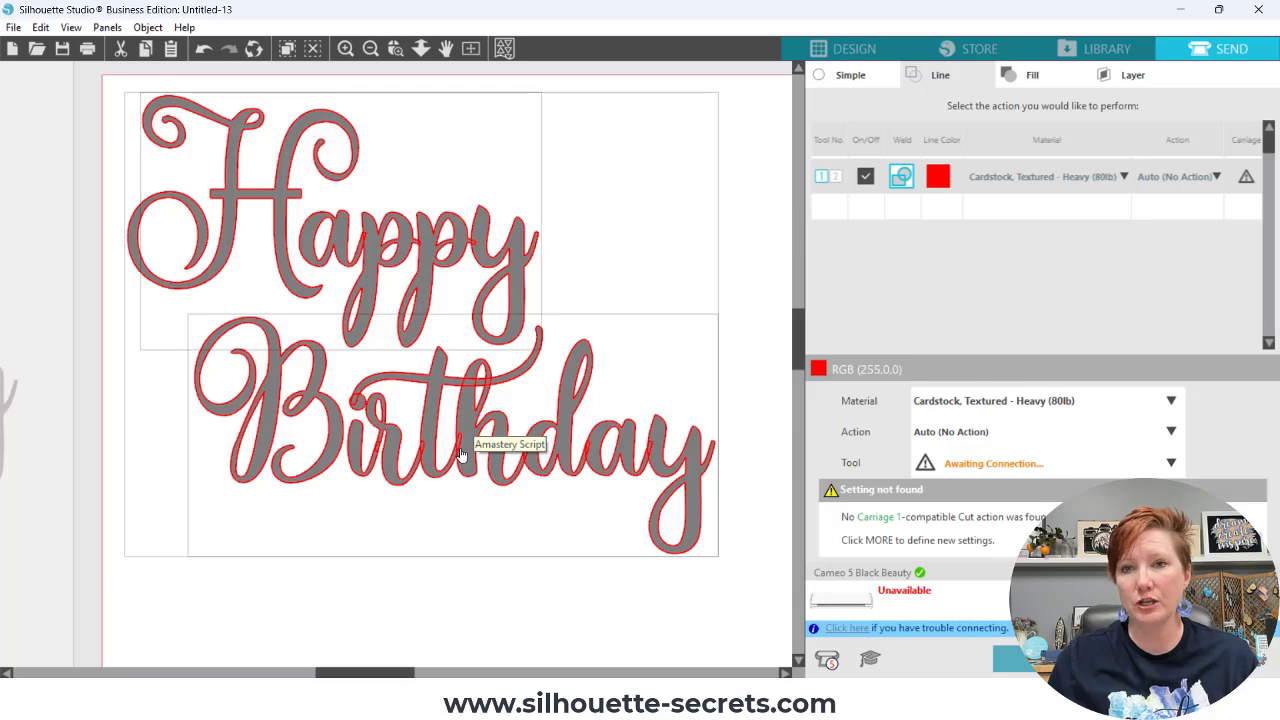
pyautogui.click(903, 178)
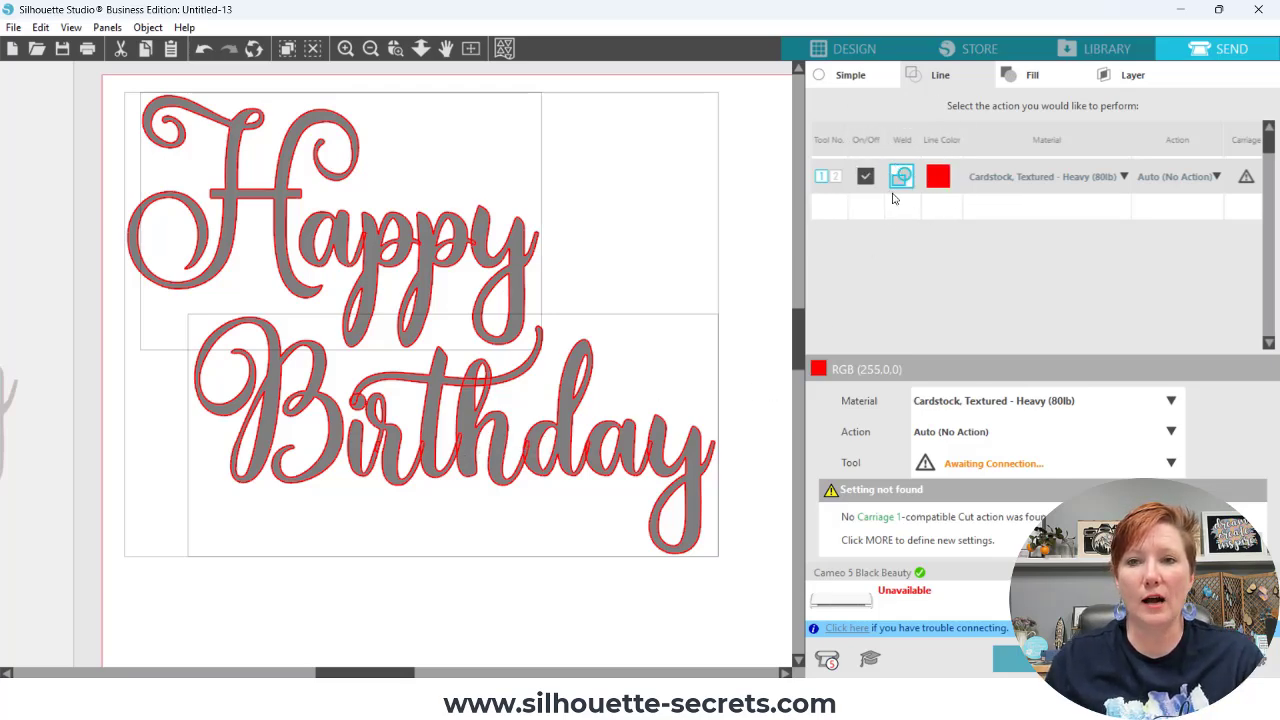
pyautogui.click(904, 142)
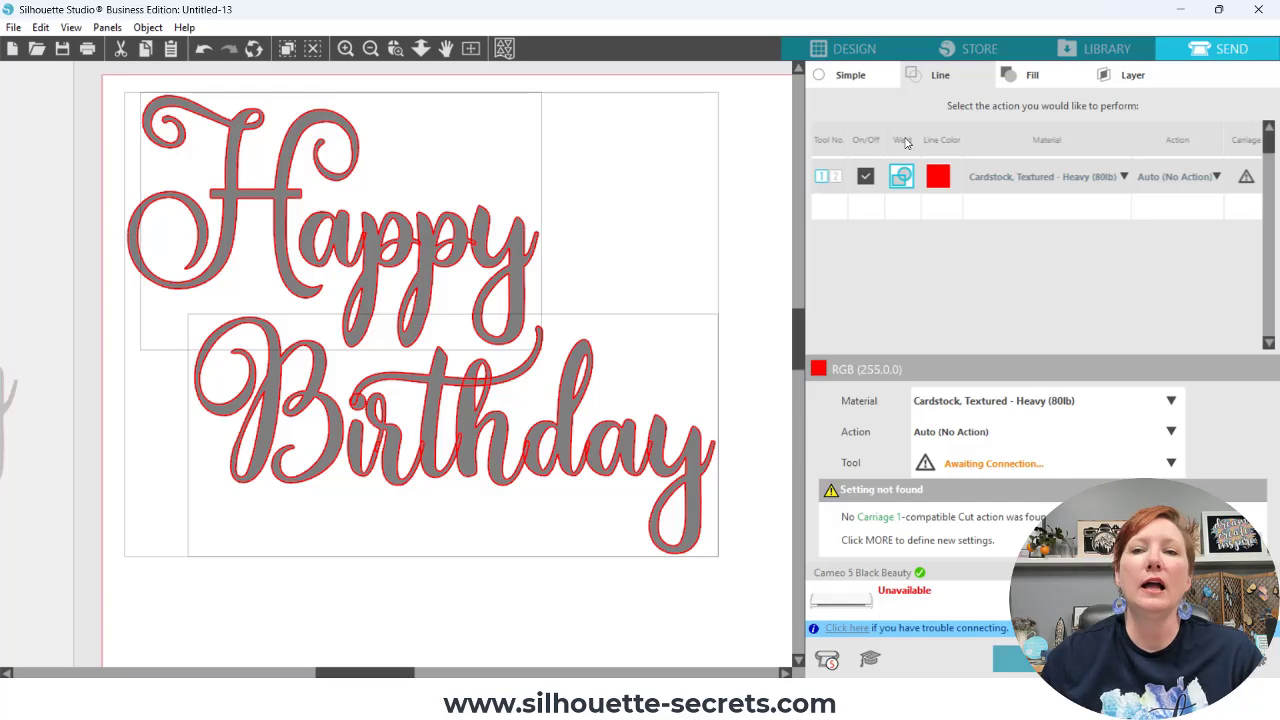
pyautogui.click(904, 178)
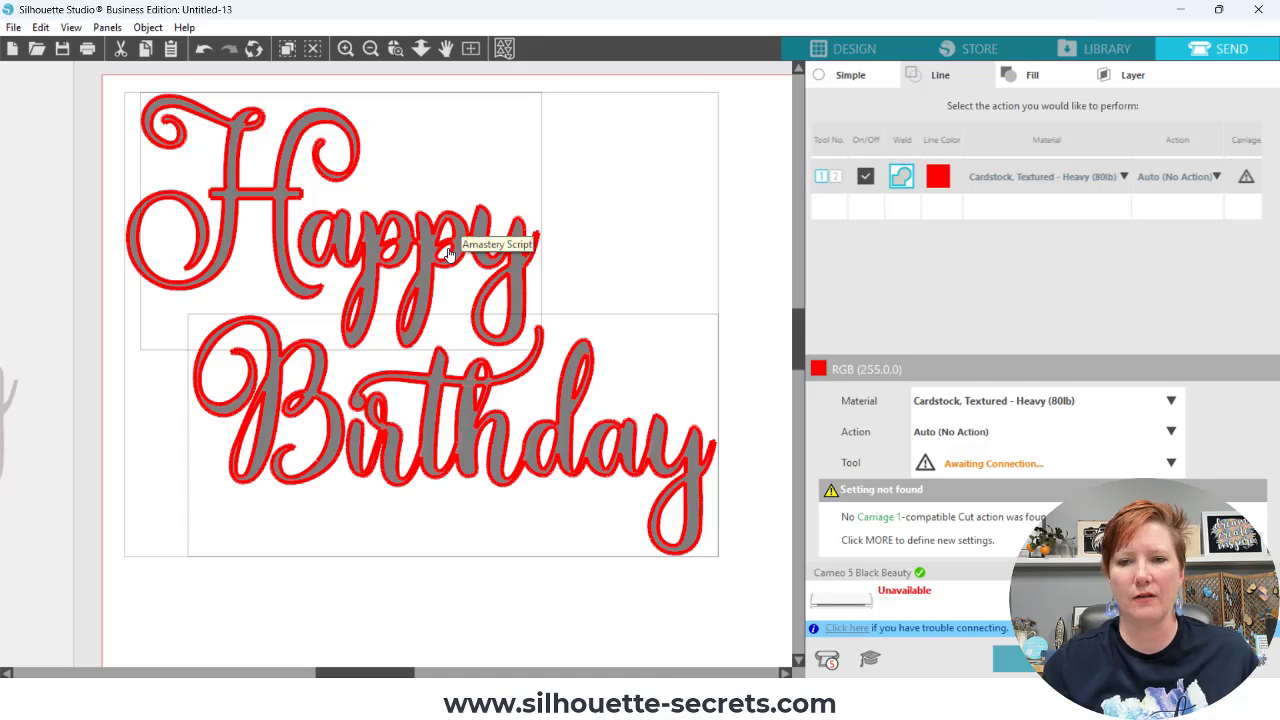
# Inspect the overlaps in "Happy" up close, turn on Weld for the black fill color, and return to simple cutting and the design view
pyautogui.click(395, 48)
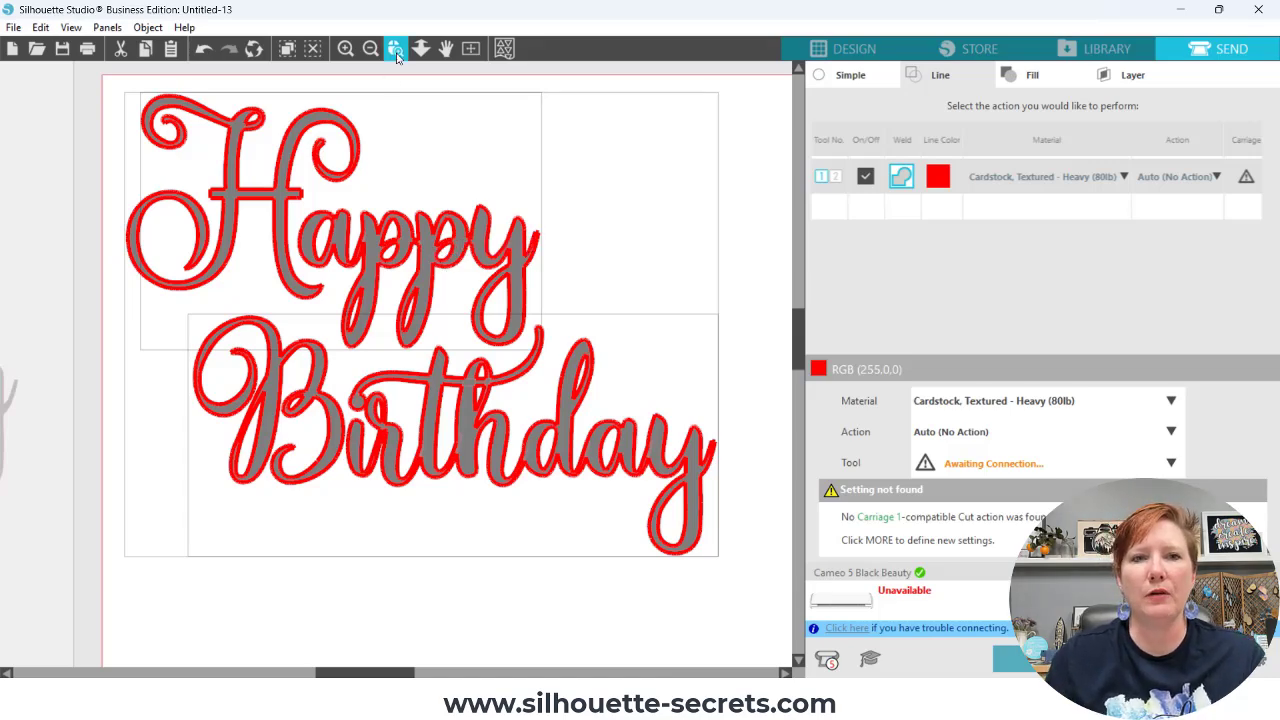
pyautogui.moveTo(191, 187); pyautogui.dragTo(670, 434)
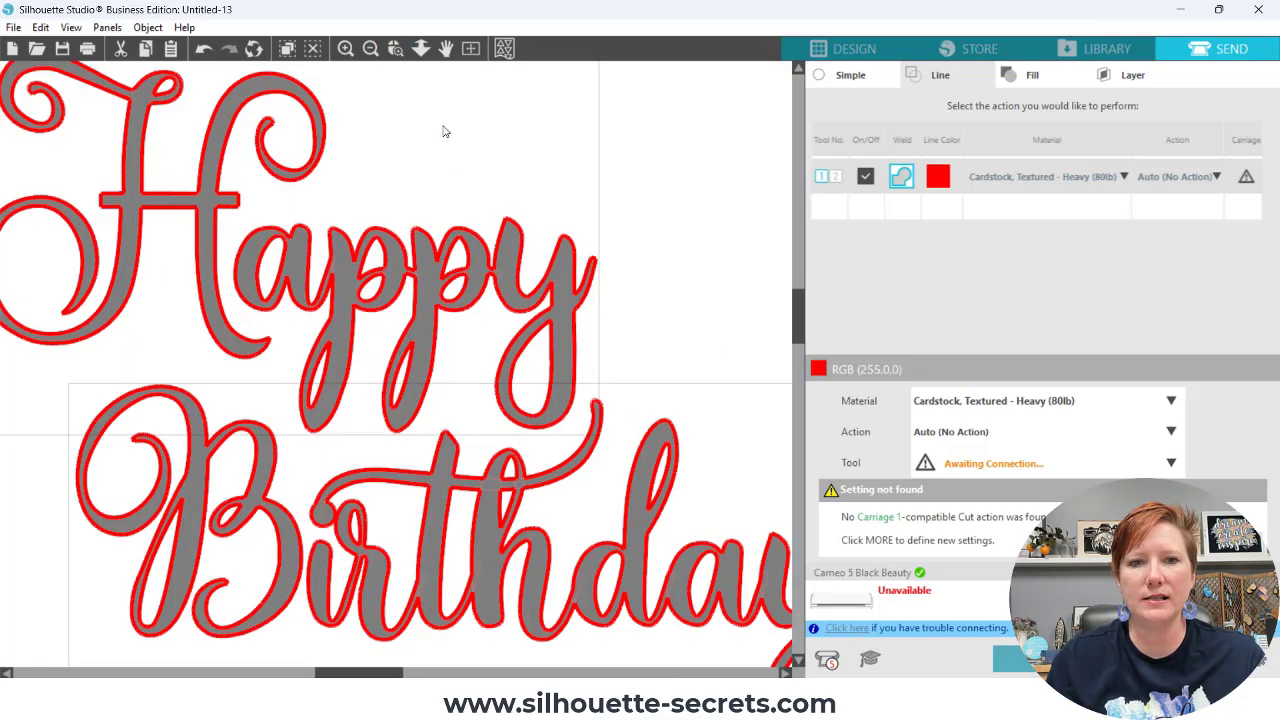
pyautogui.click(395, 48)
pyautogui.moveTo(364, 180); pyautogui.dragTo(648, 370)
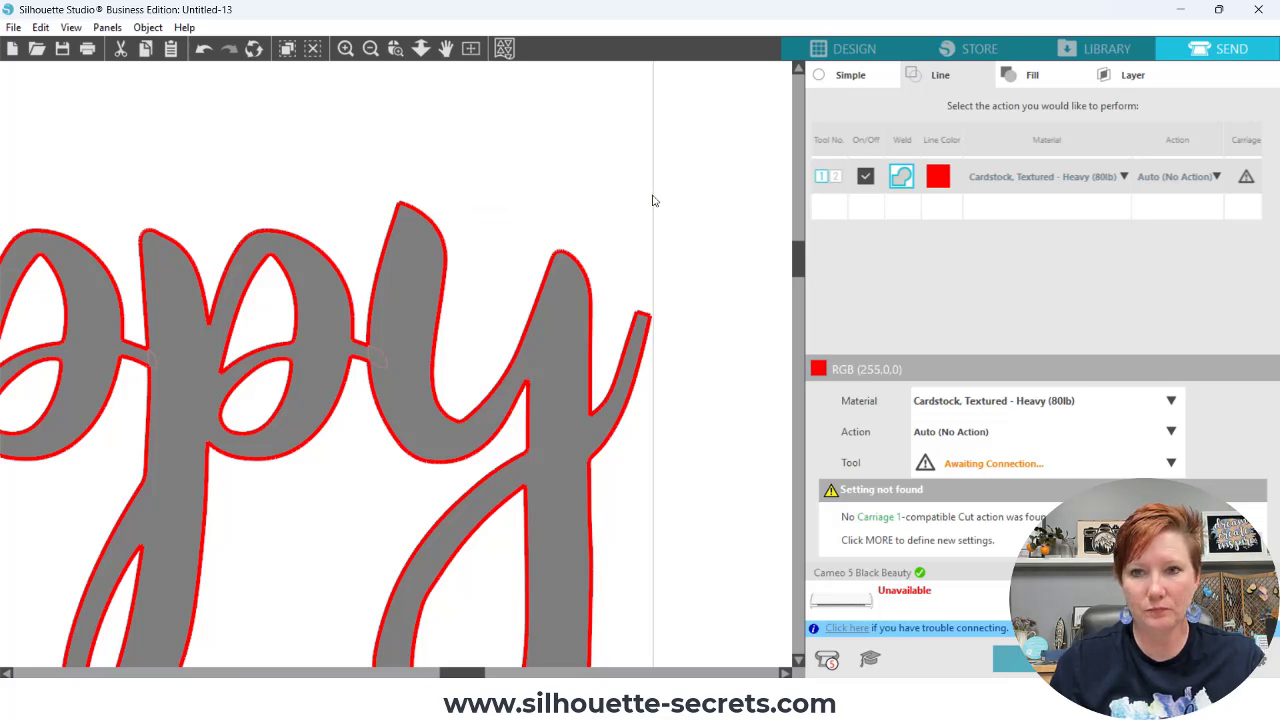
pyautogui.click(1038, 78)
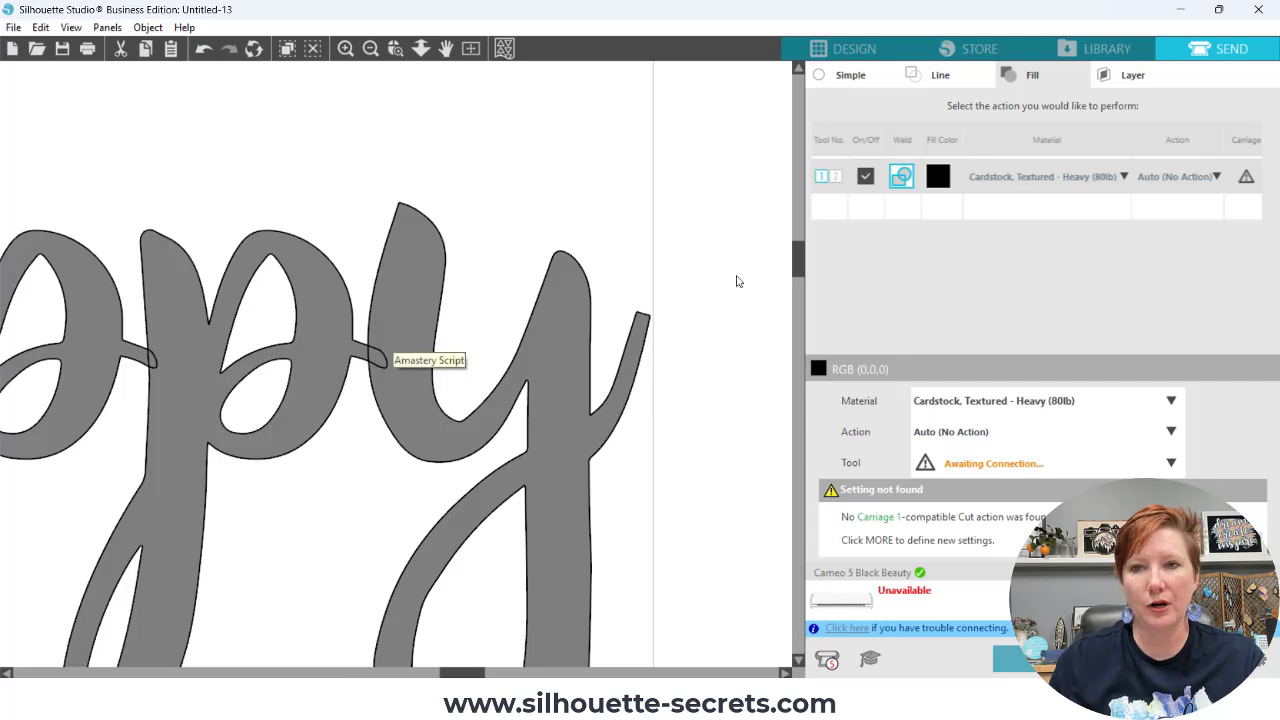
pyautogui.click(902, 177)
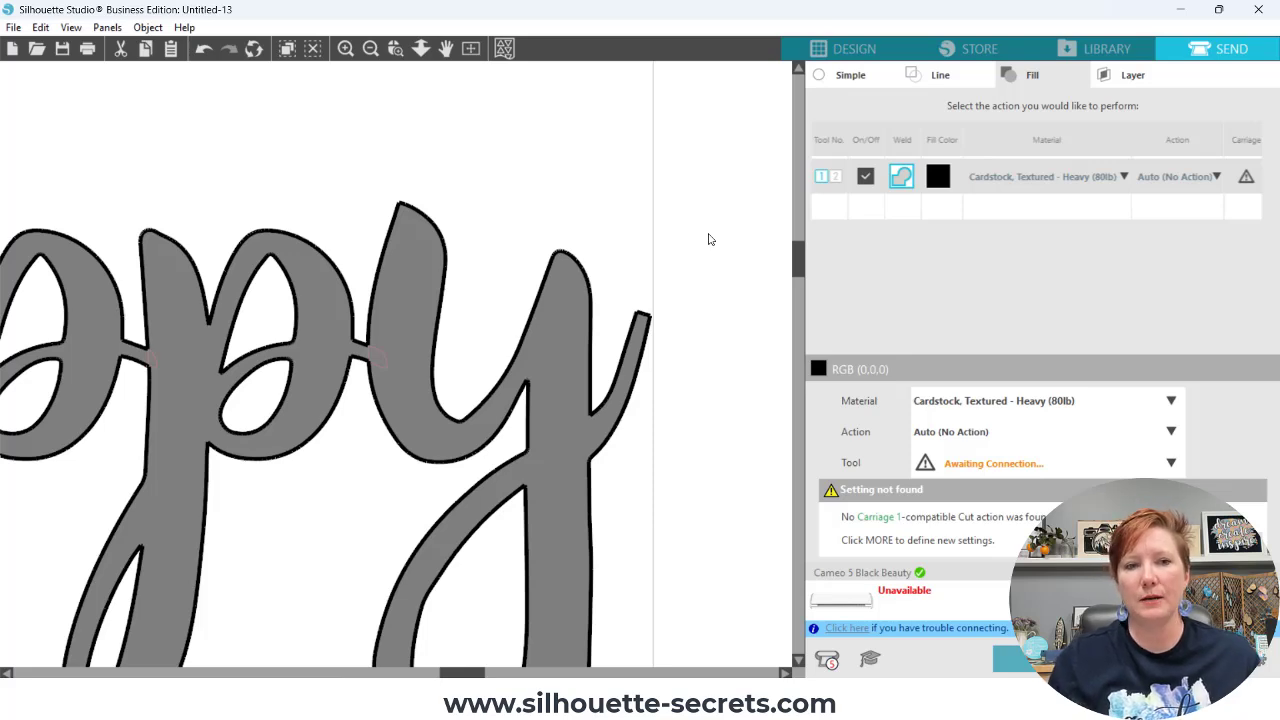
pyautogui.click(852, 80)
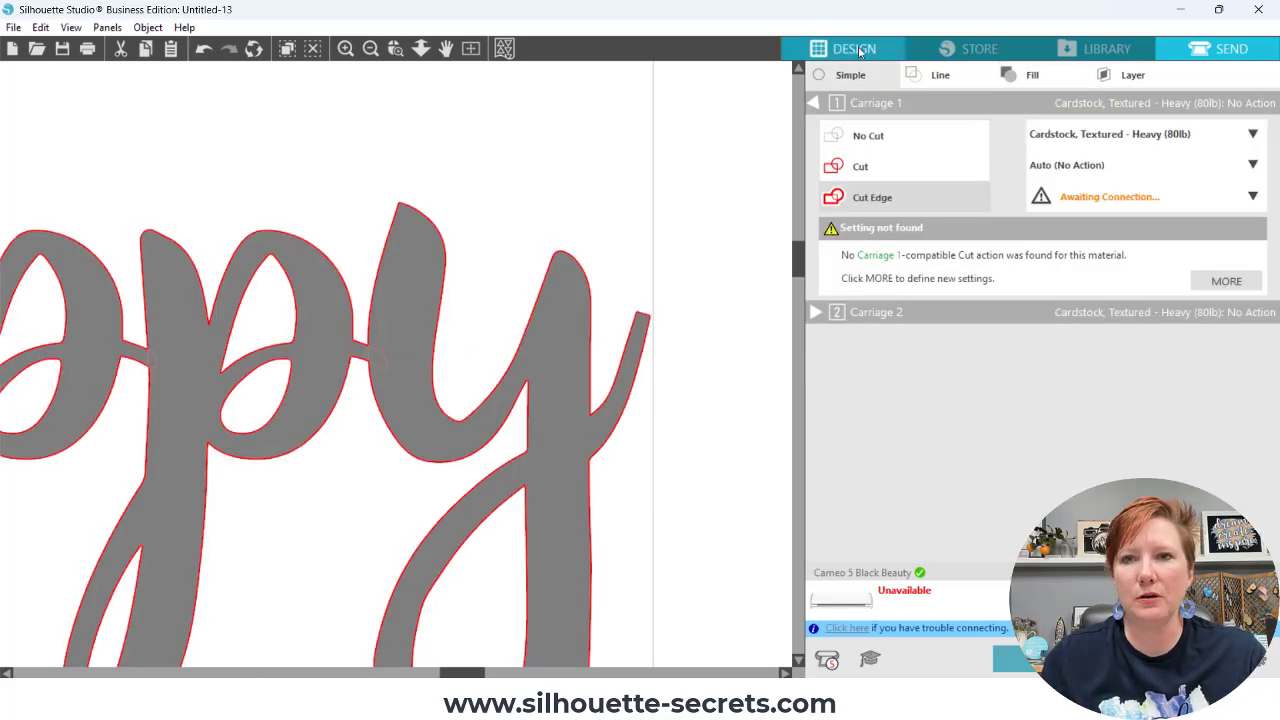
pyautogui.click(856, 49)
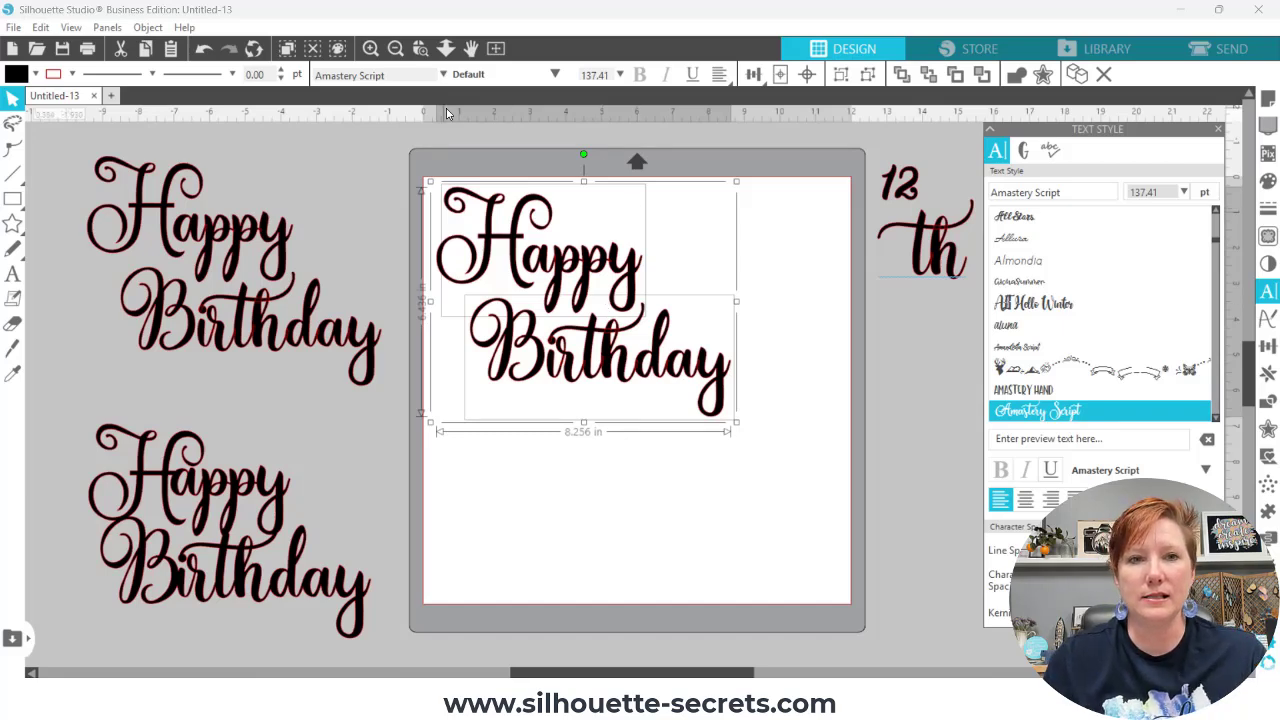
# Move the unwelded "Happy Birthday" off the mat below the "12" and "th", and place the welded design on the mat
pyautogui.moveTo(432, 178); pyautogui.dragTo(742, 430)
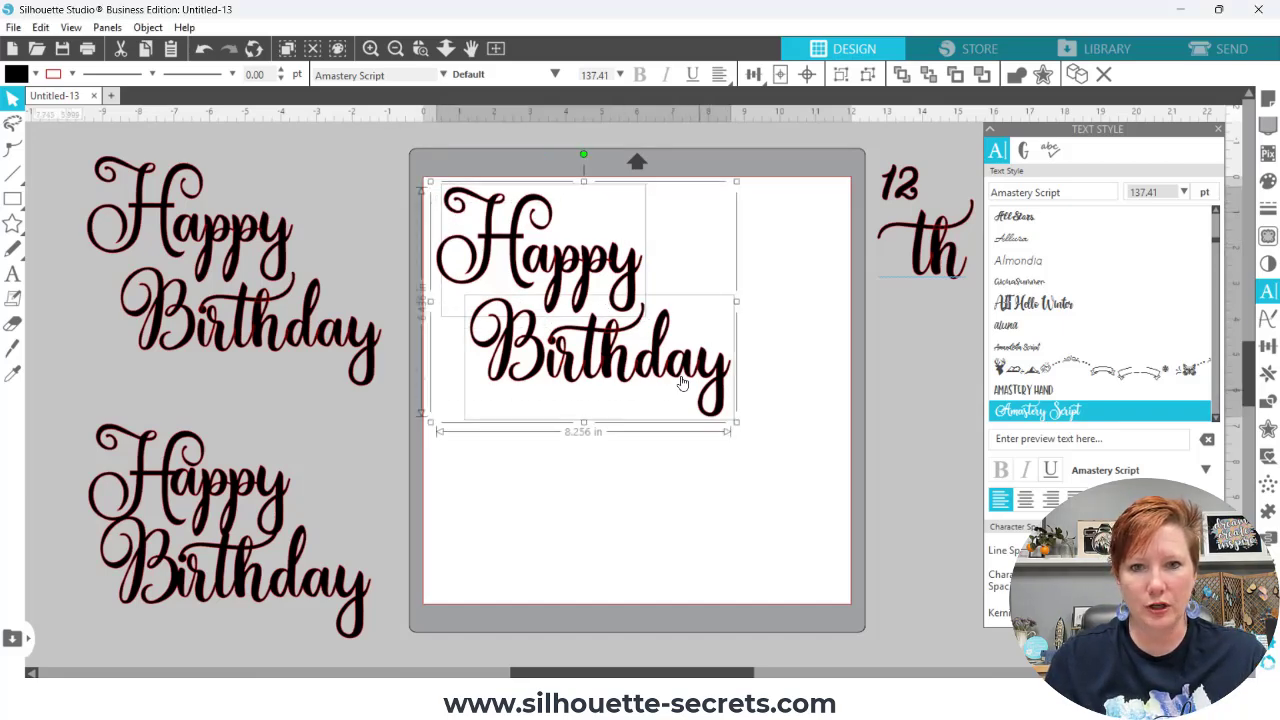
pyautogui.moveTo(657, 366); pyautogui.dragTo(1104, 548)
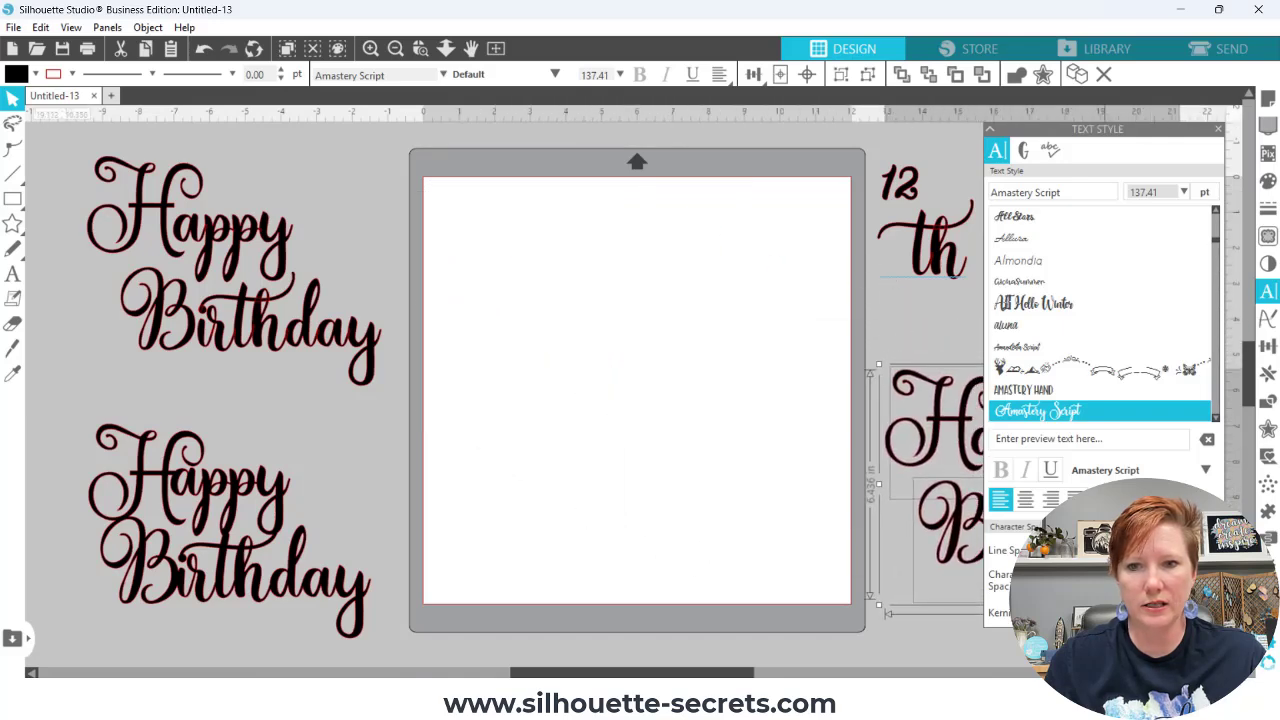
pyautogui.moveTo(278, 492); pyautogui.dragTo(625, 270)
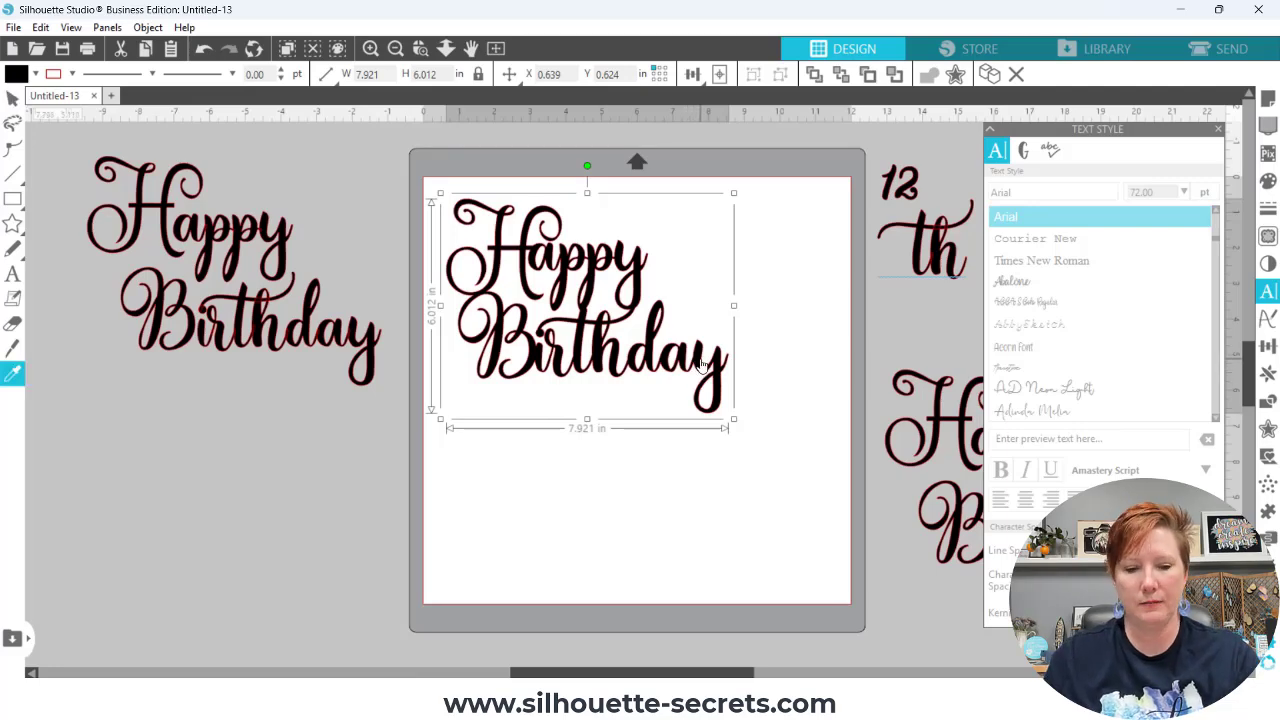
# Duplicate the welded "Happy Birthday" and store one copy off the mat below the unwelded spare
pyautogui.hotkey('ctrl', 'd')
pyautogui.moveTo(665, 363); pyautogui.dragTo(283, 526)
pyautogui.click(521, 446)
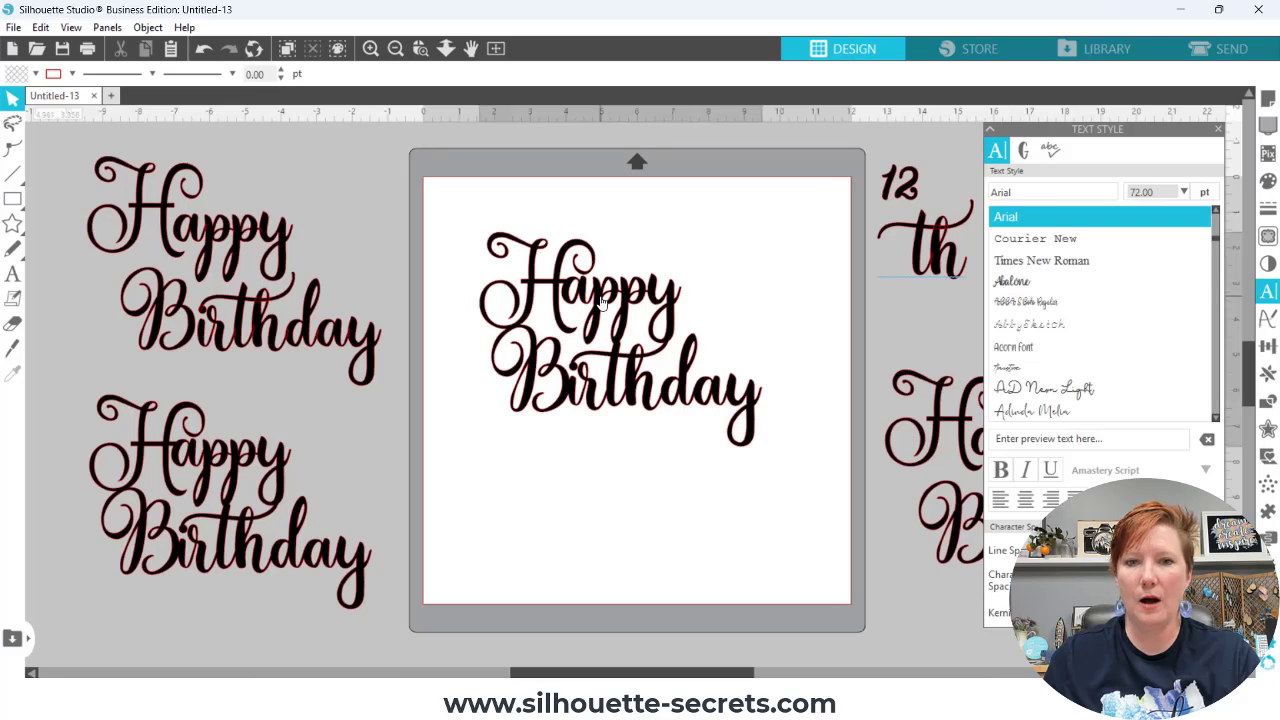
# Scale the welded "Happy Birthday" on the mat down to about 3.32 in wide and examine the letter joins in "Happy" up close
pyautogui.click(612, 330)
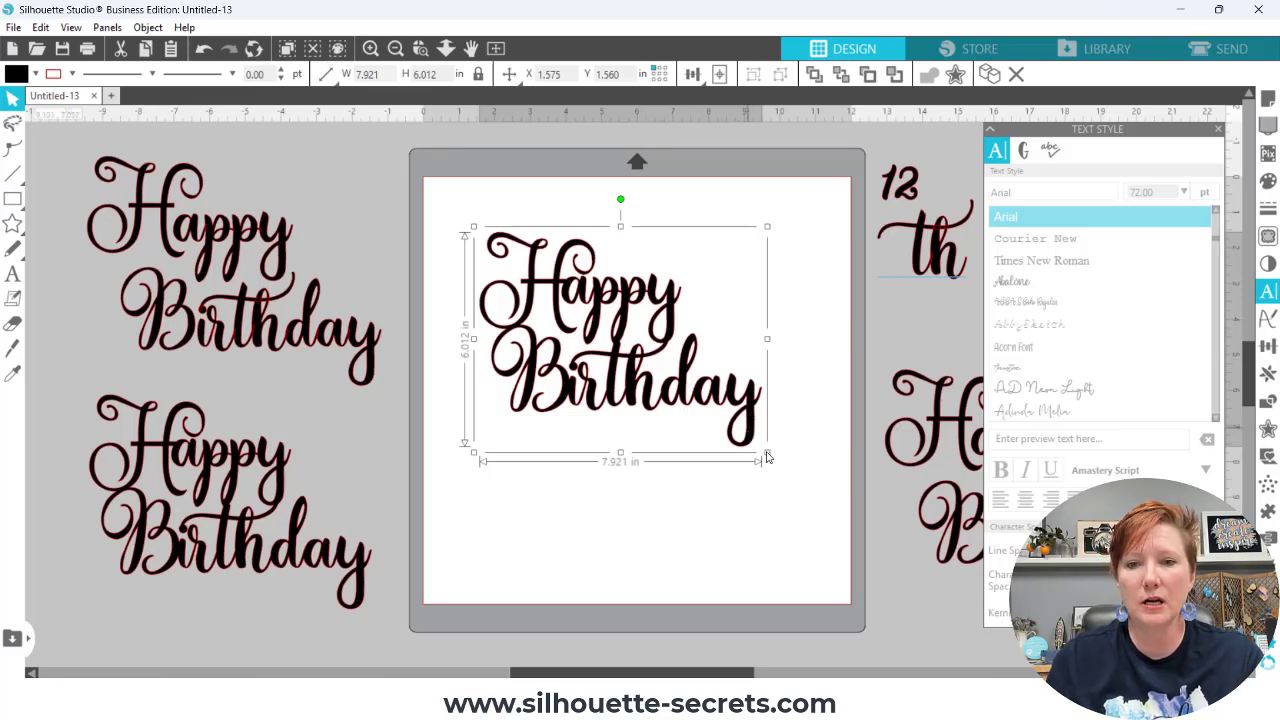
pyautogui.moveTo(766, 453); pyautogui.dragTo(604, 327)
pyautogui.click(420, 48)
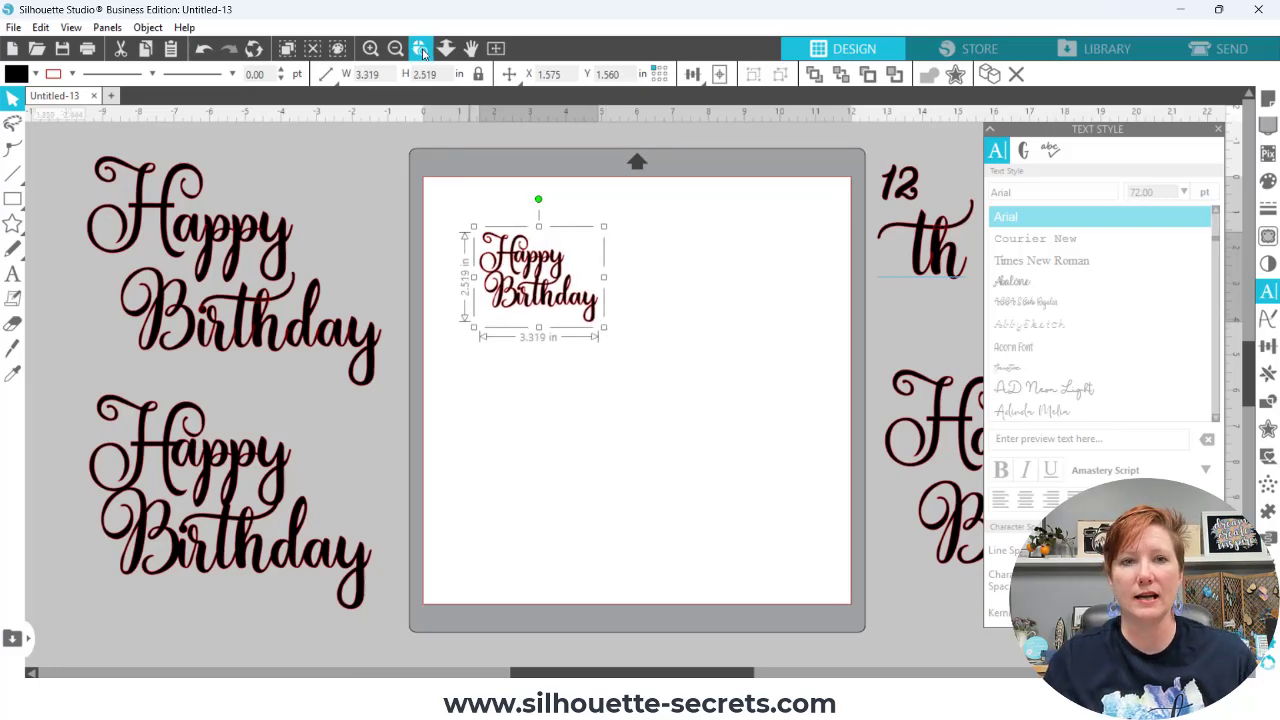
pyautogui.moveTo(459, 219); pyautogui.dragTo(647, 366)
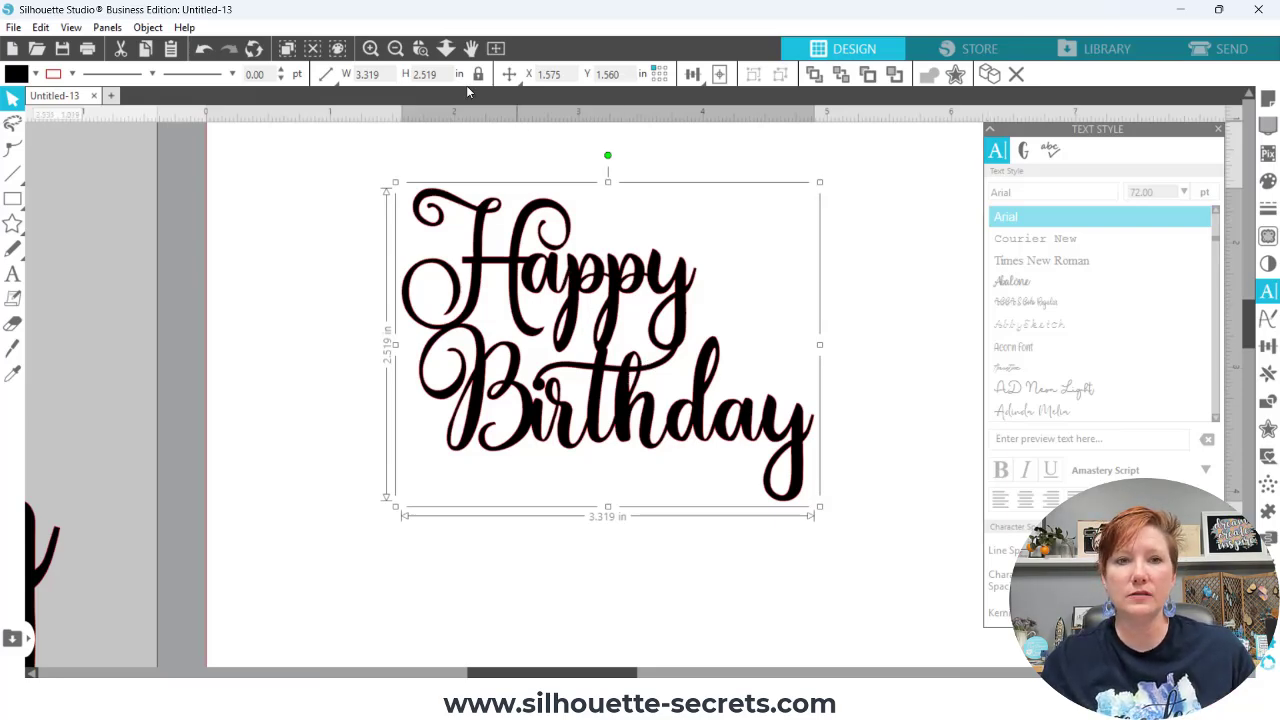
pyautogui.click(420, 48)
pyautogui.moveTo(341, 141); pyautogui.dragTo(890, 568)
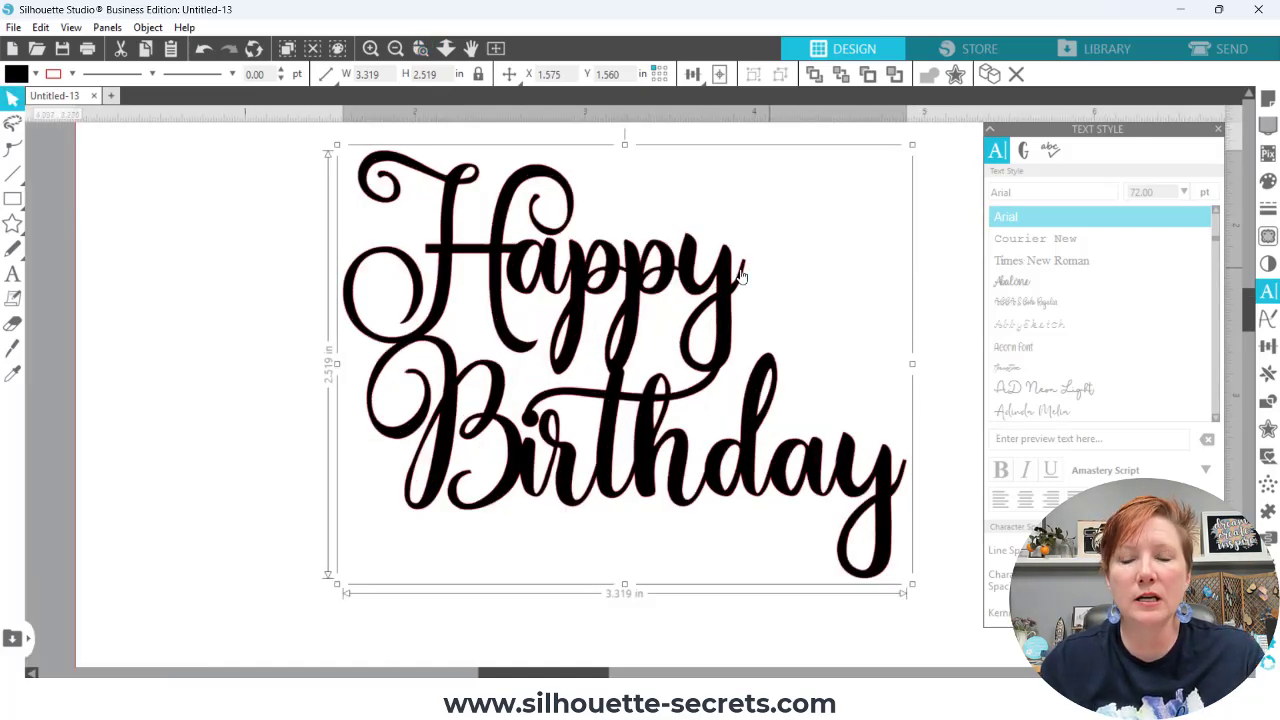
pyautogui.moveTo(723, 271); pyautogui.dragTo(657, 323)
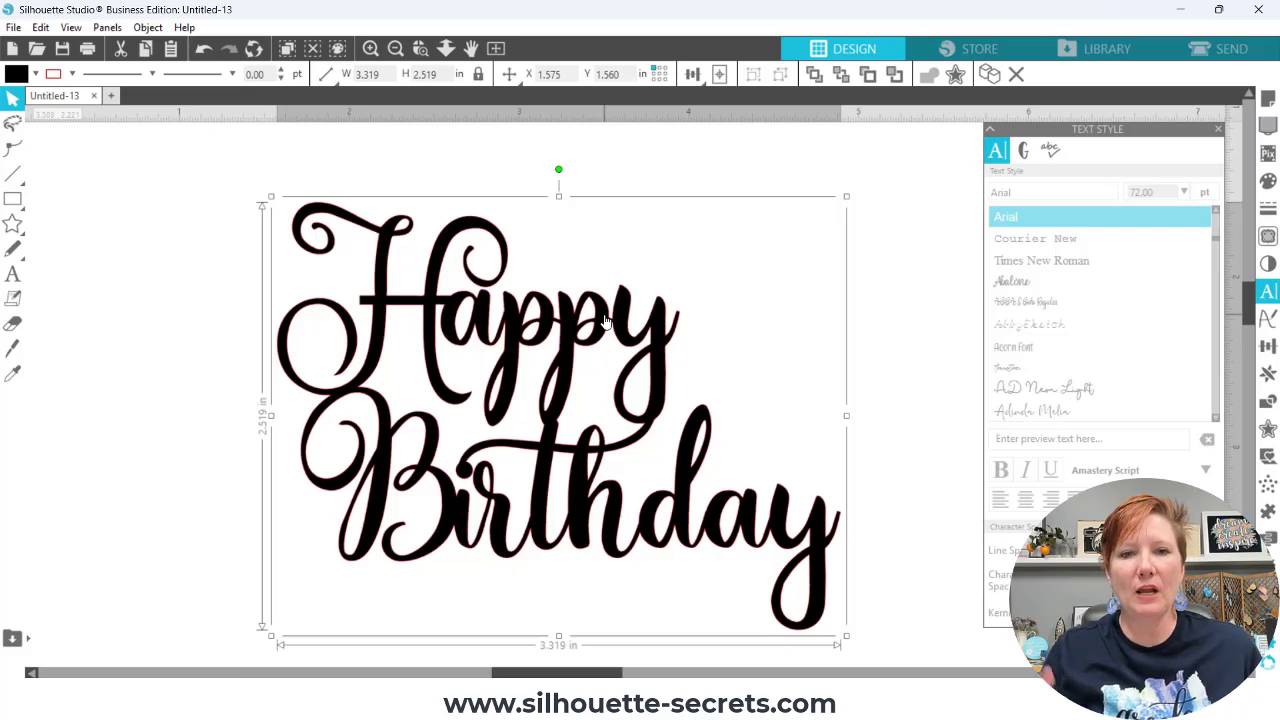
pyautogui.click(420, 48)
pyautogui.moveTo(428, 229); pyautogui.dragTo(710, 402)
pyautogui.press('space')
pyautogui.moveTo(803, 398); pyautogui.dragTo(697, 337)
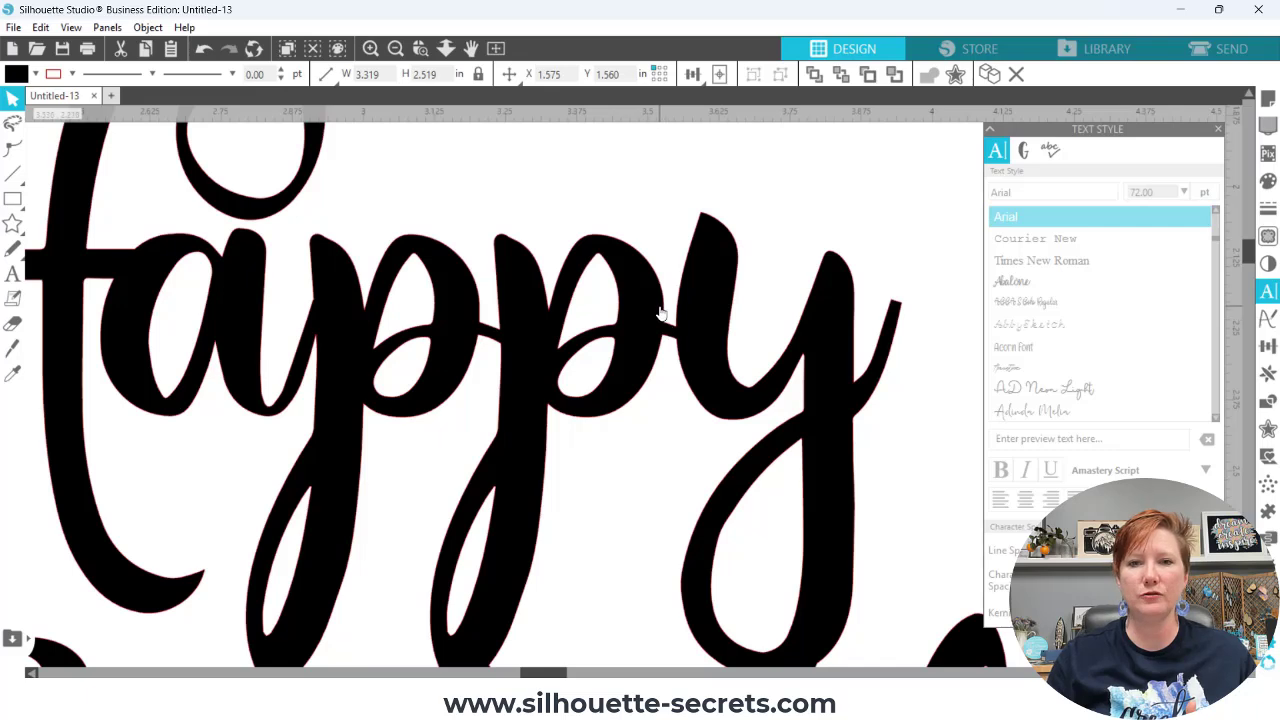
# Try pulling a point at the tip of the "y" in "Happy" up and outward in point editing, and undo it
pyautogui.doubleClick(661, 314)
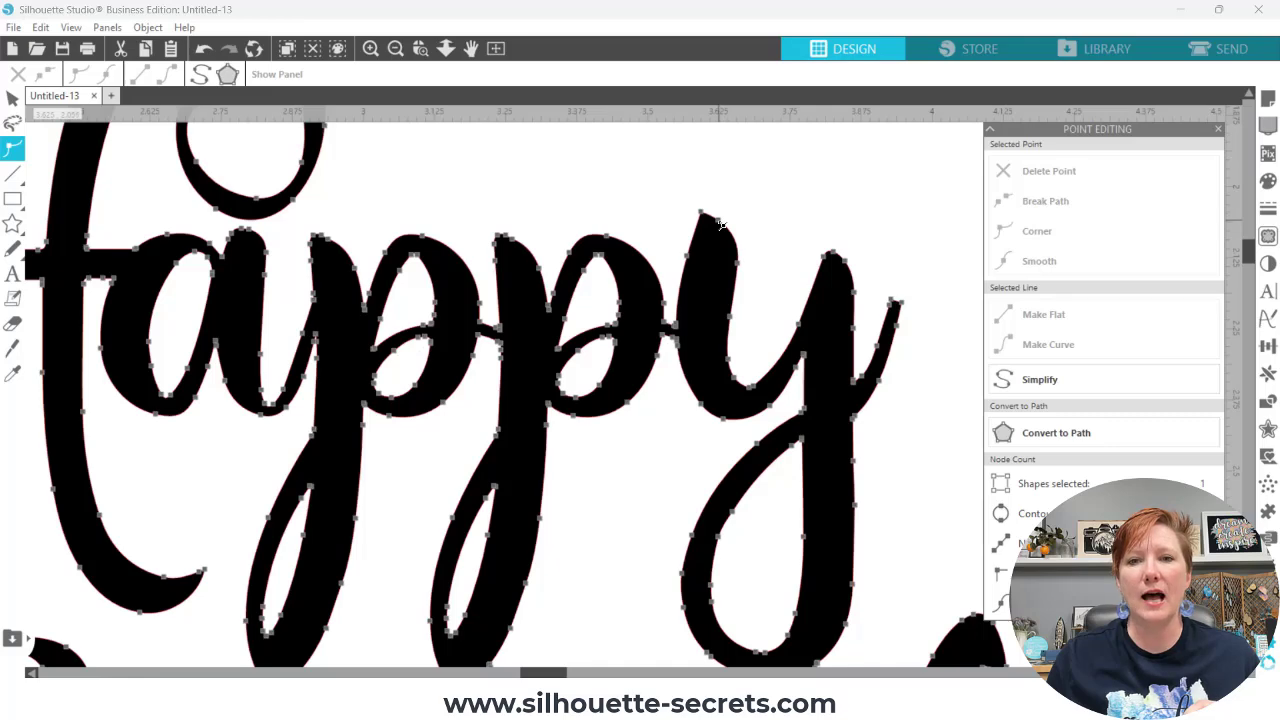
pyautogui.click(721, 222)
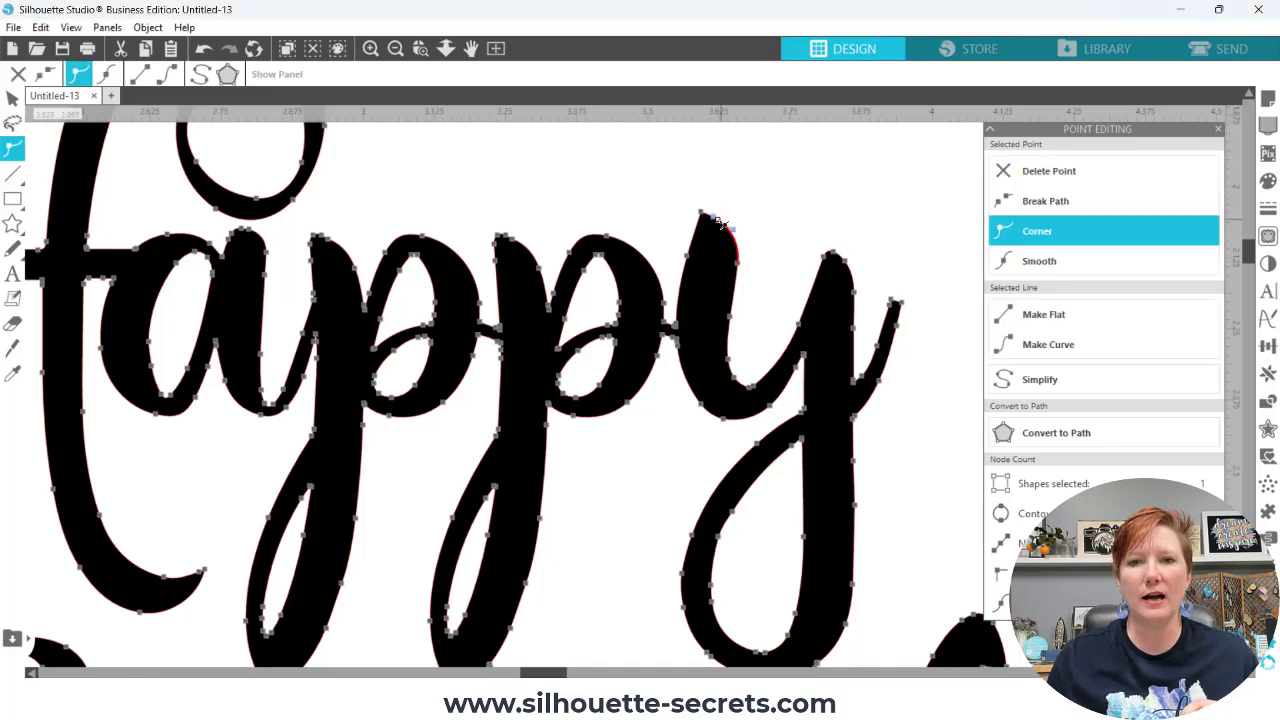
pyautogui.moveTo(721, 222); pyautogui.dragTo(797, 165)
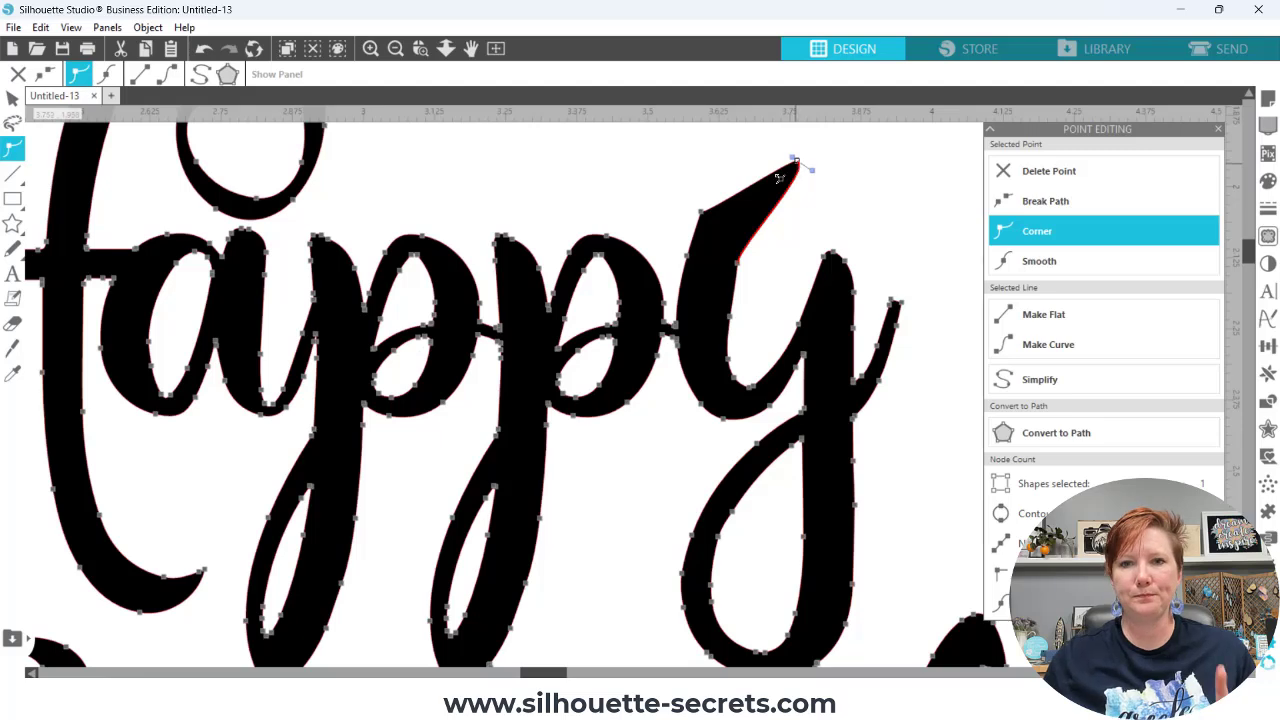
pyautogui.hotkey('ctrl', 'z')
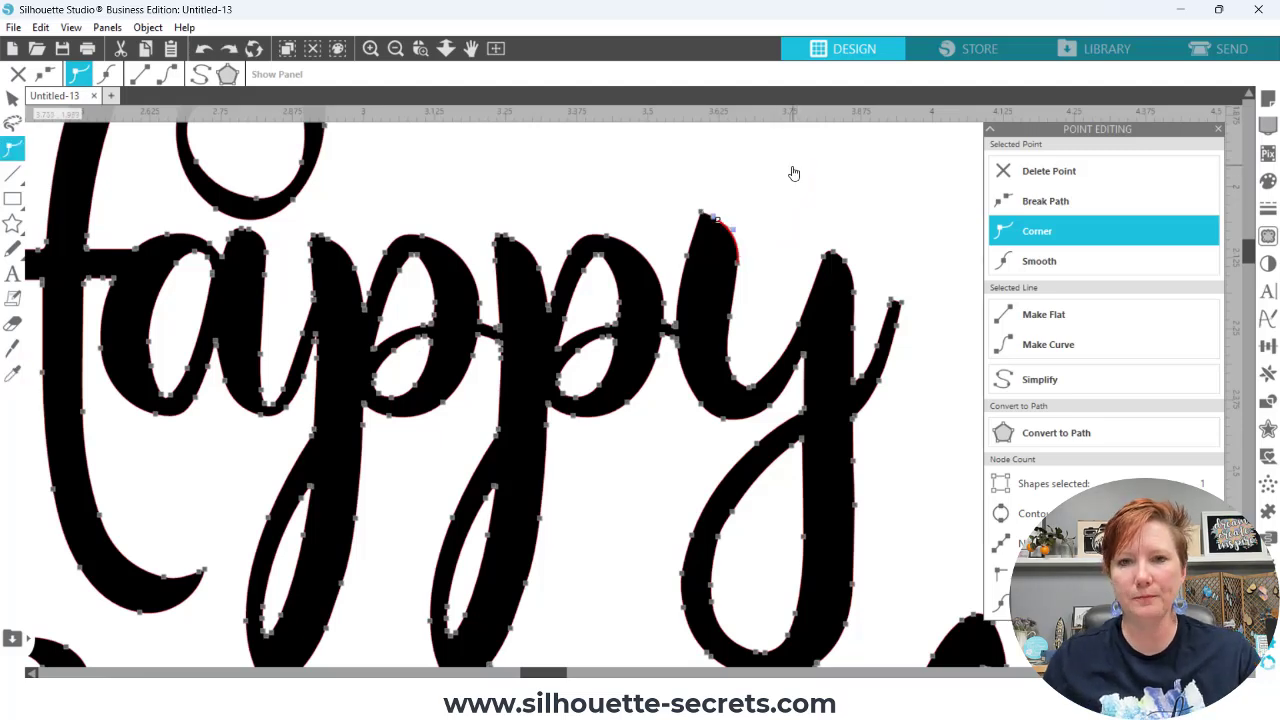
pyautogui.click(779, 230)
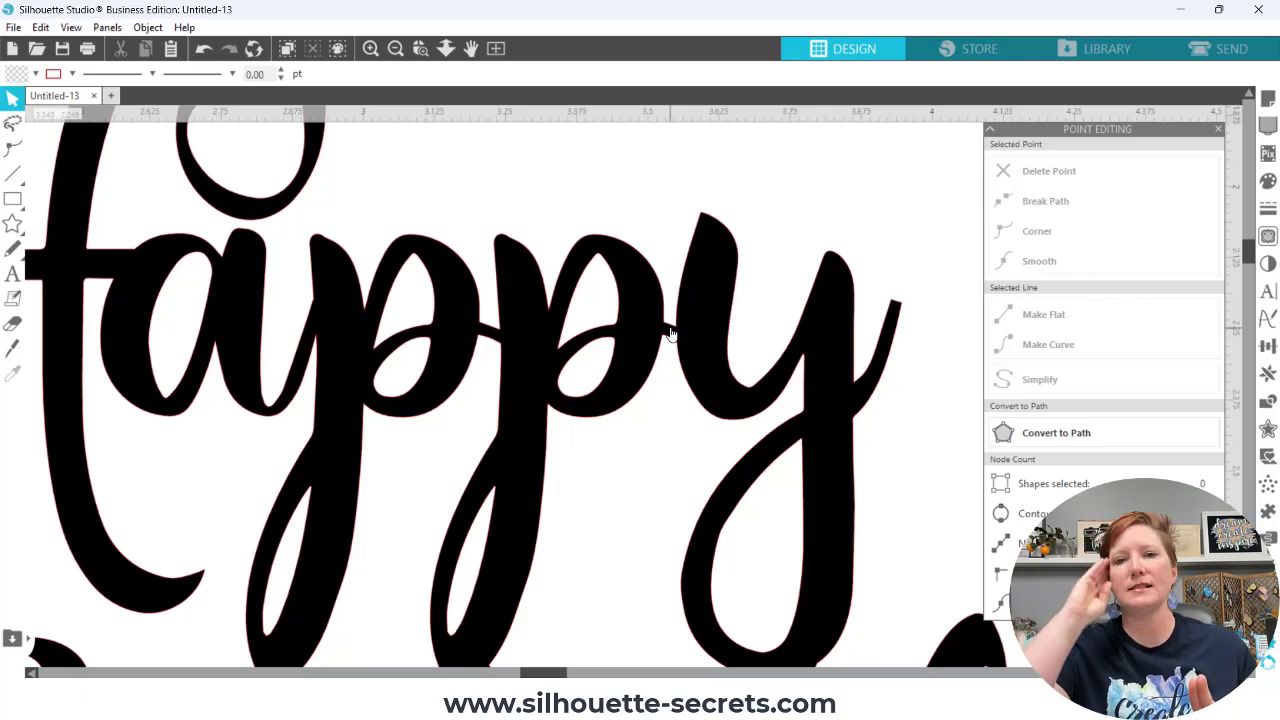
# Try to select the upper-edge points of the p-to-y and p-to-p connectors in "Happy" together in point editing
pyautogui.doubleClick(670, 333)
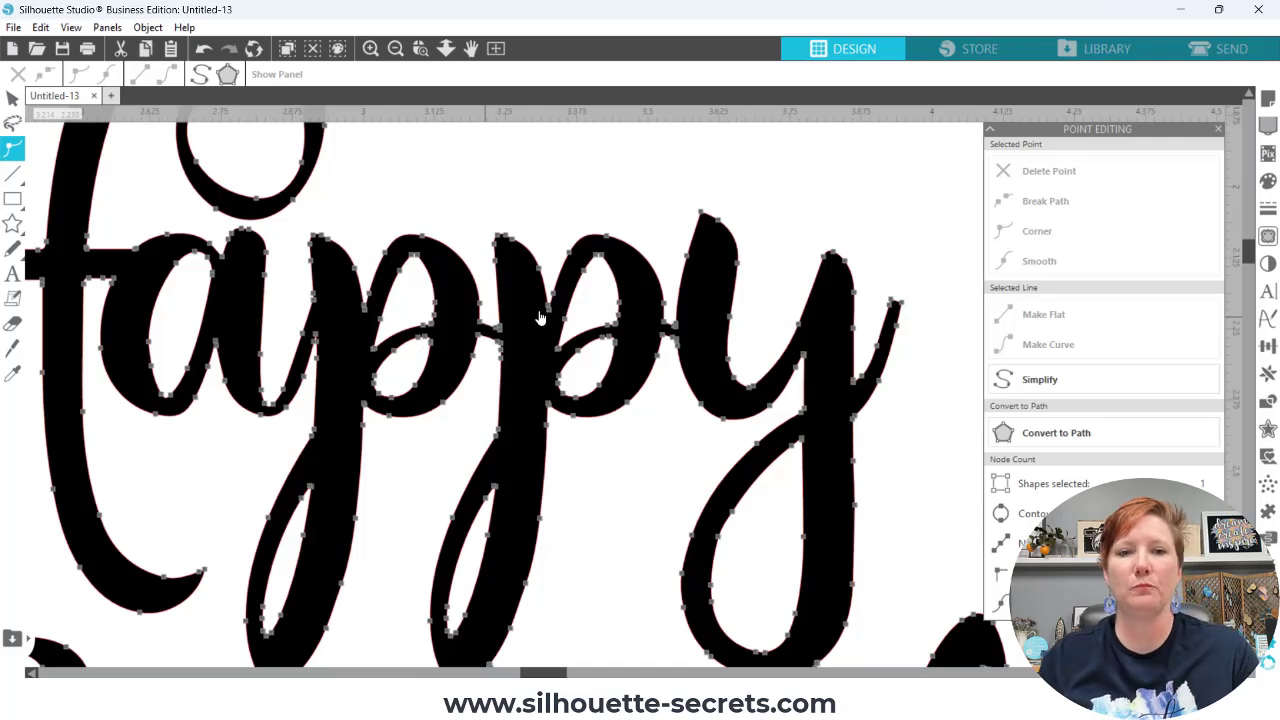
pyautogui.click(420, 48)
pyautogui.moveTo(340, 198); pyautogui.dragTo(732, 507)
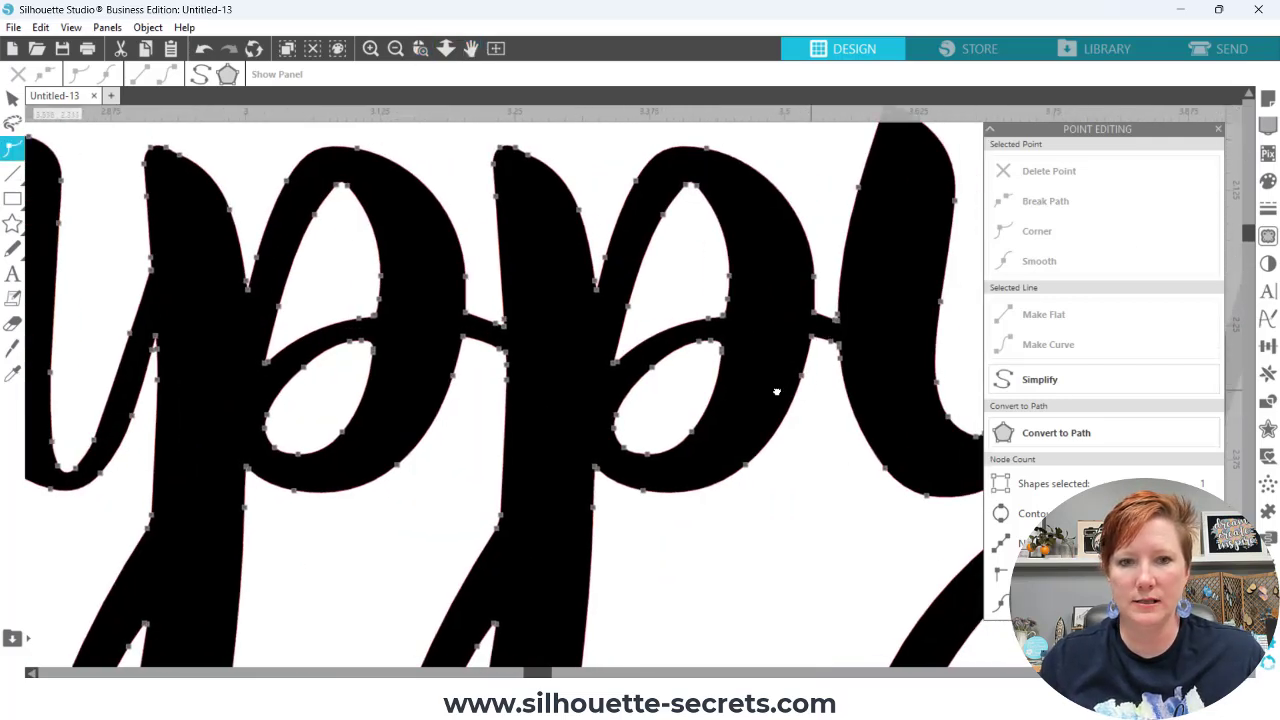
pyautogui.moveTo(810, 390); pyautogui.dragTo(744, 391)
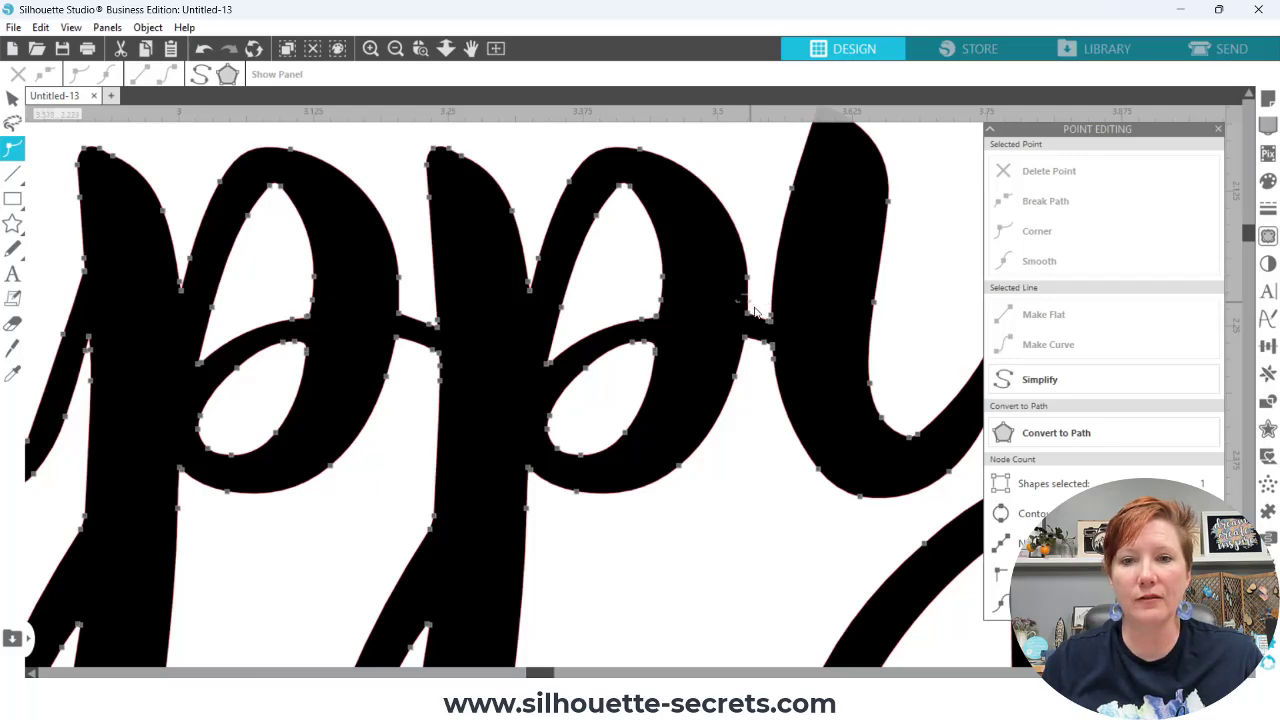
pyautogui.moveTo(736, 298); pyautogui.dragTo(789, 327)
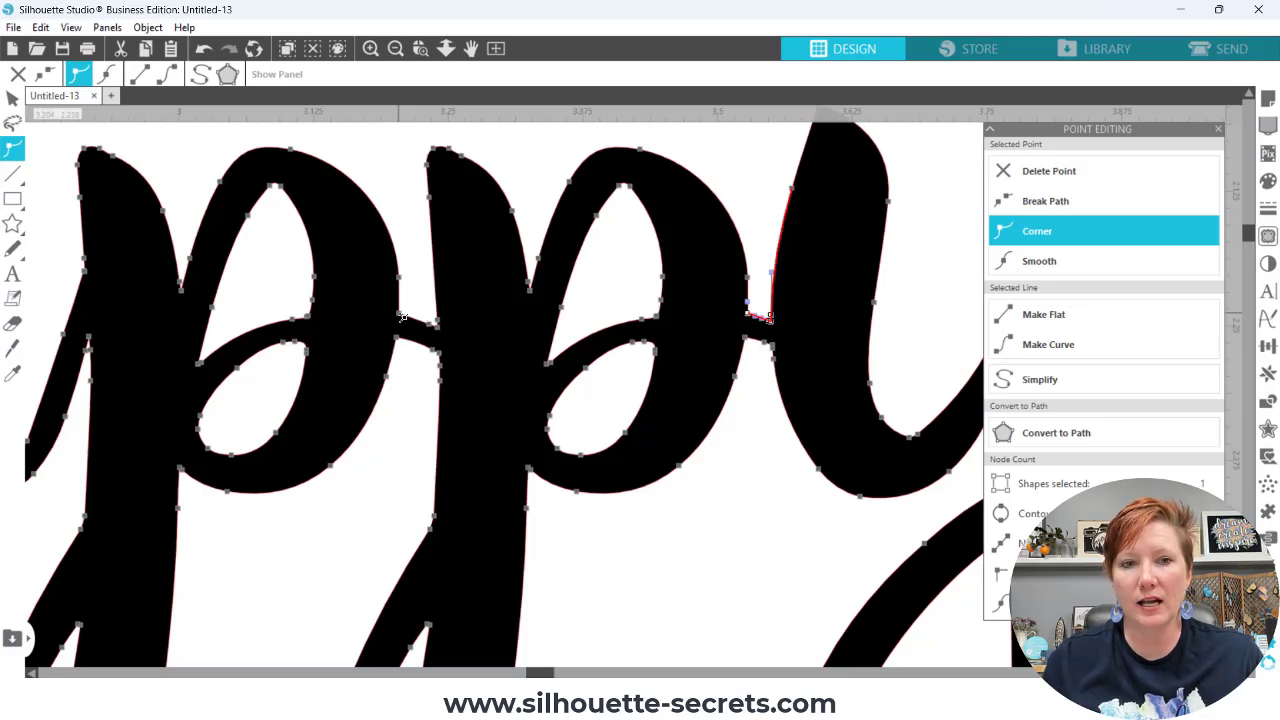
pyautogui.click(403, 318)
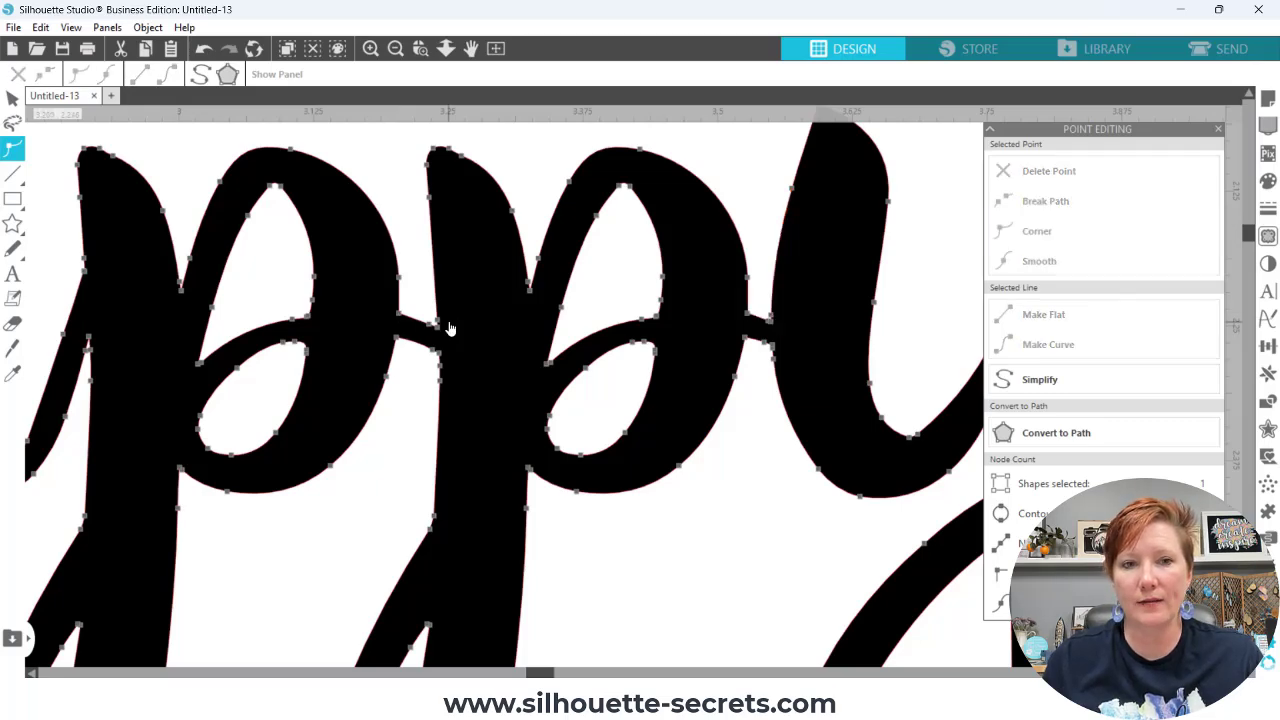
pyautogui.click(760, 290)
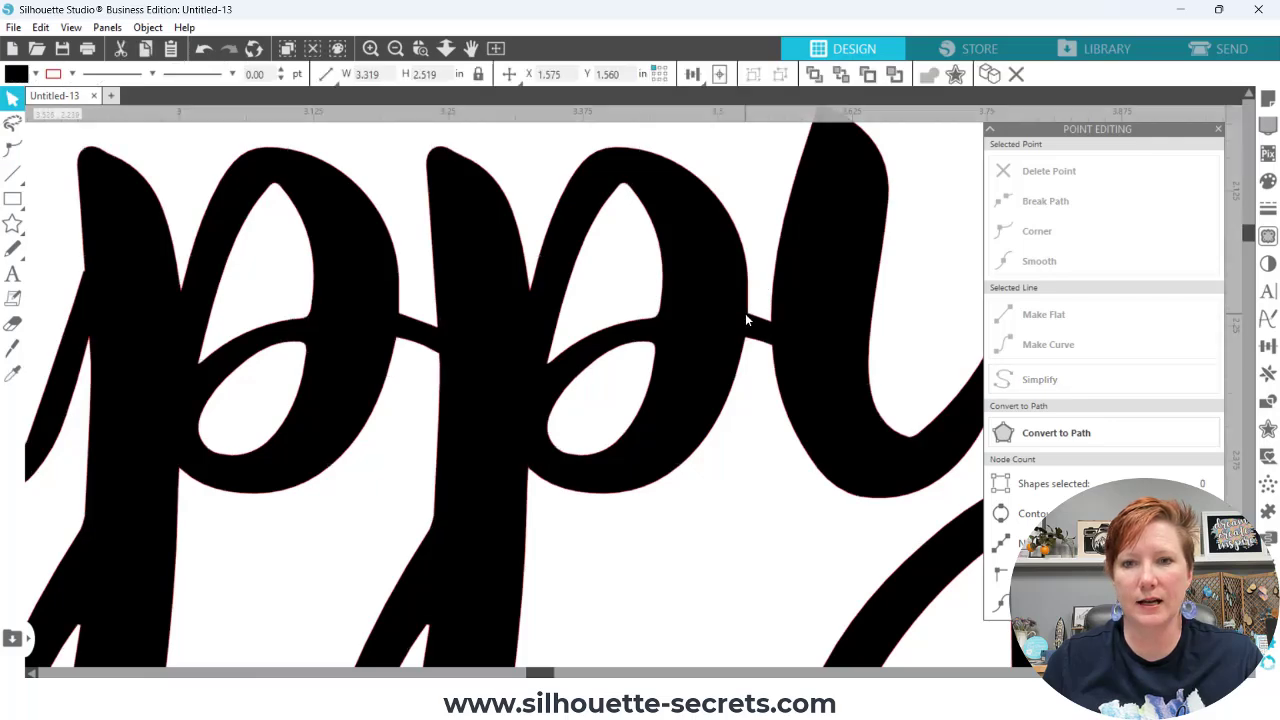
pyautogui.doubleClick(745, 315)
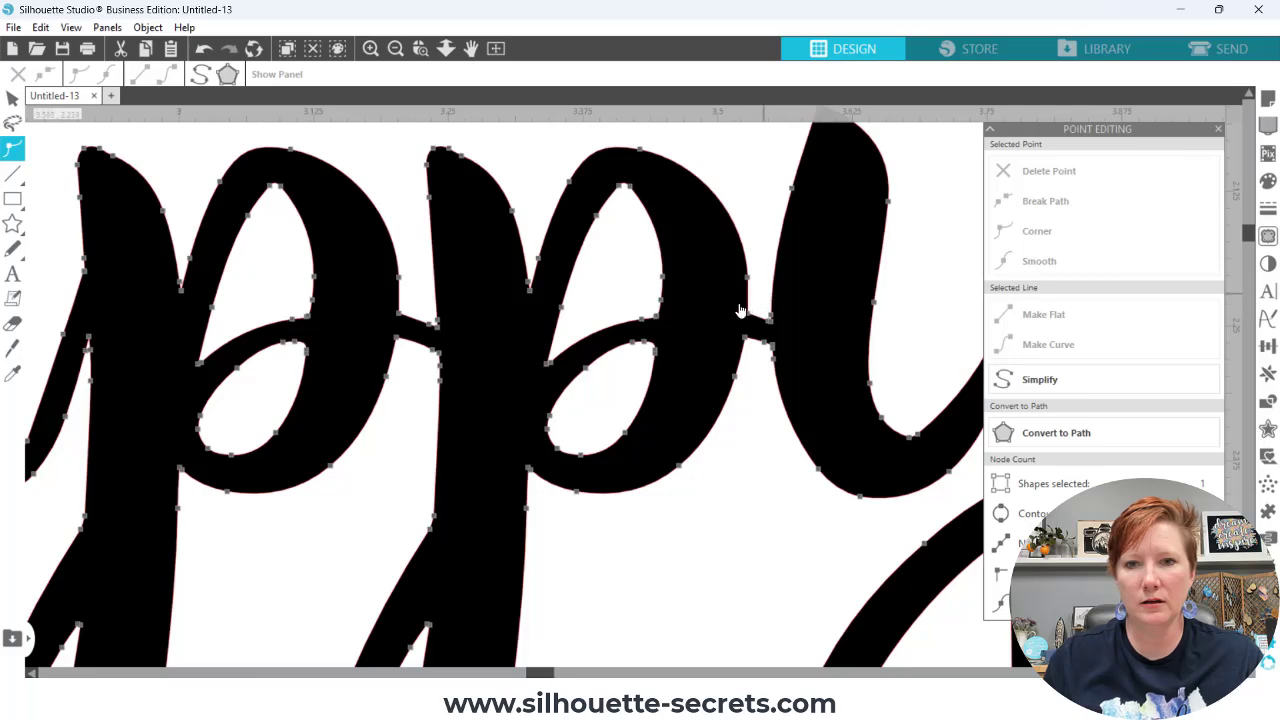
pyautogui.moveTo(735, 295); pyautogui.dragTo(786, 326)
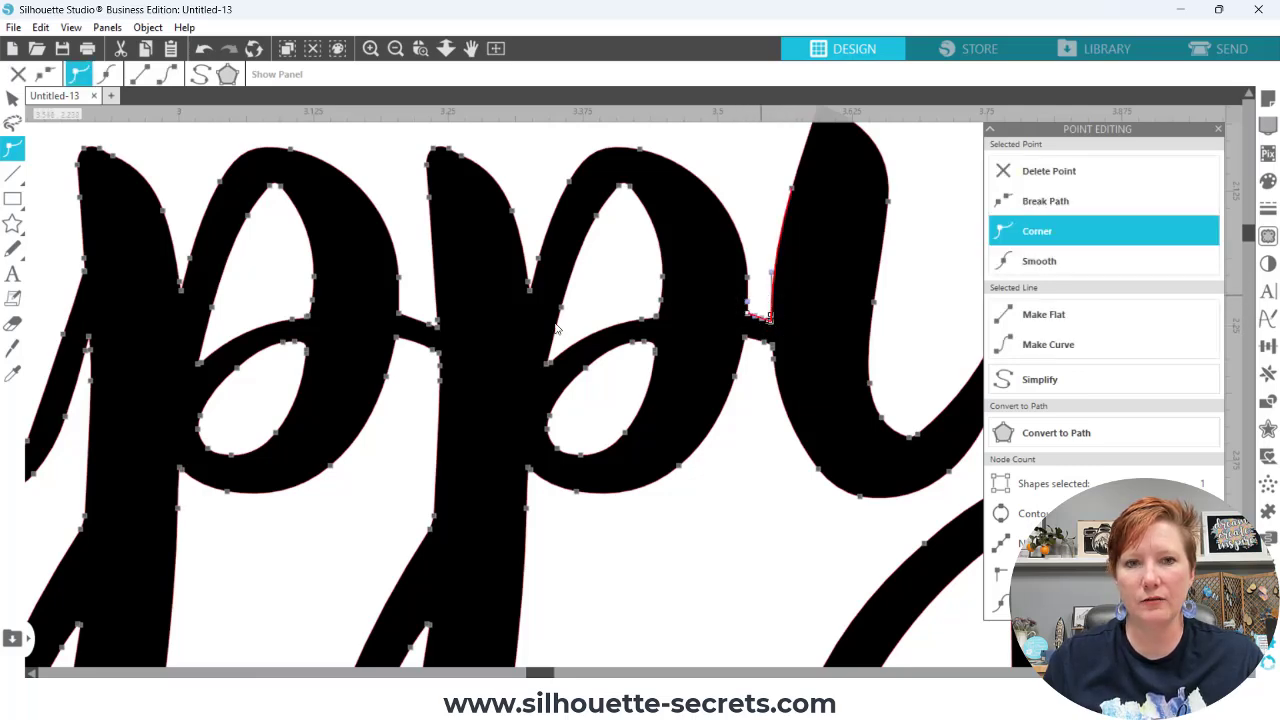
pyautogui.click(401, 316)
pyautogui.click(401, 316)
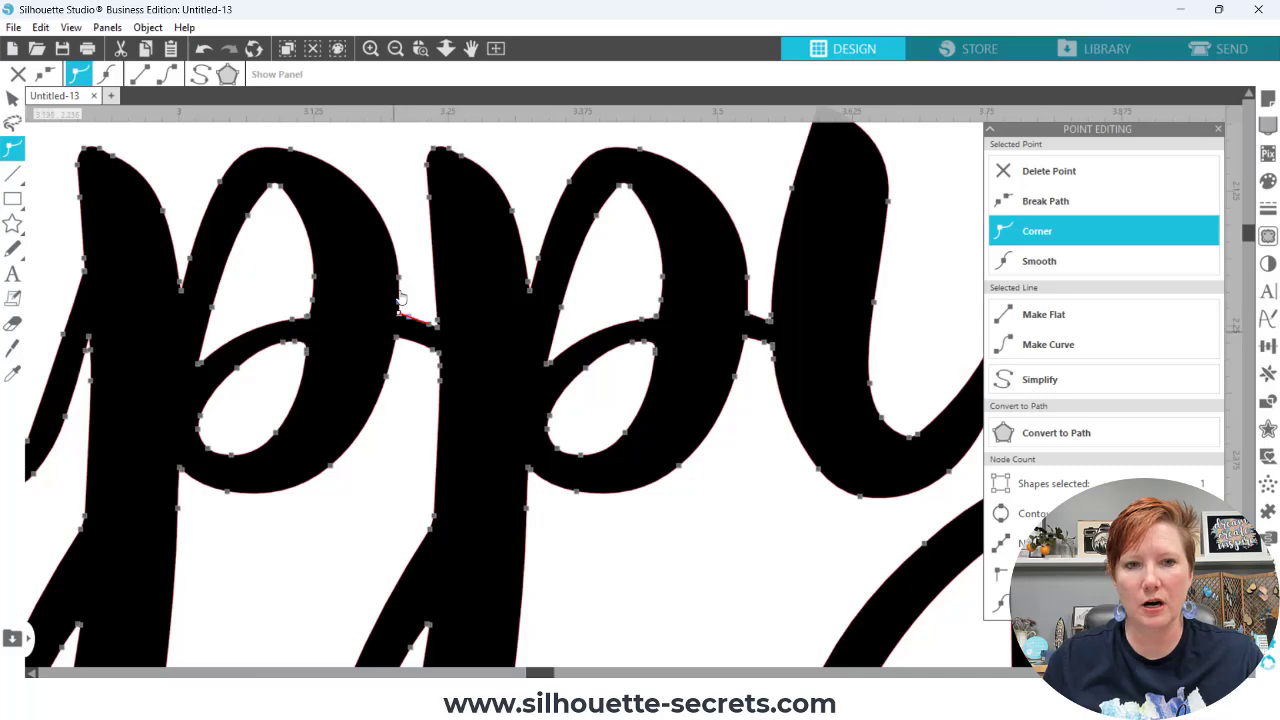
pyautogui.click(440, 322)
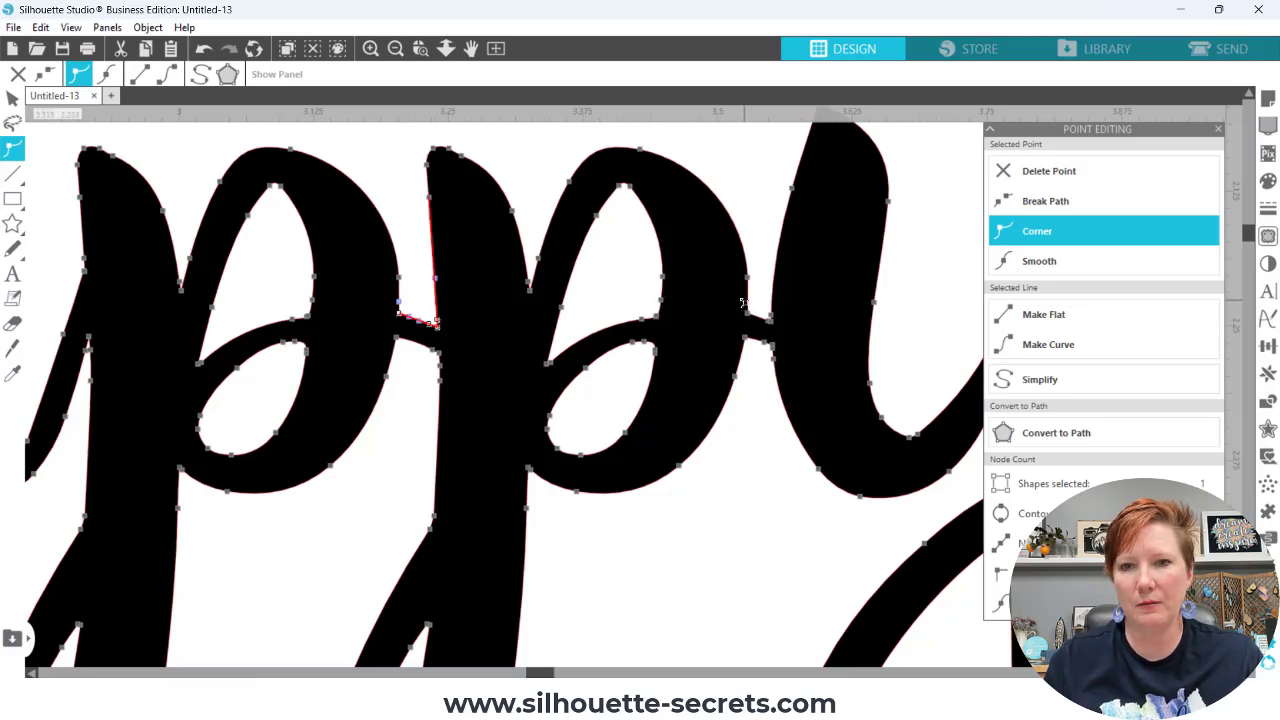
pyautogui.moveTo(741, 298); pyautogui.dragTo(780, 328)
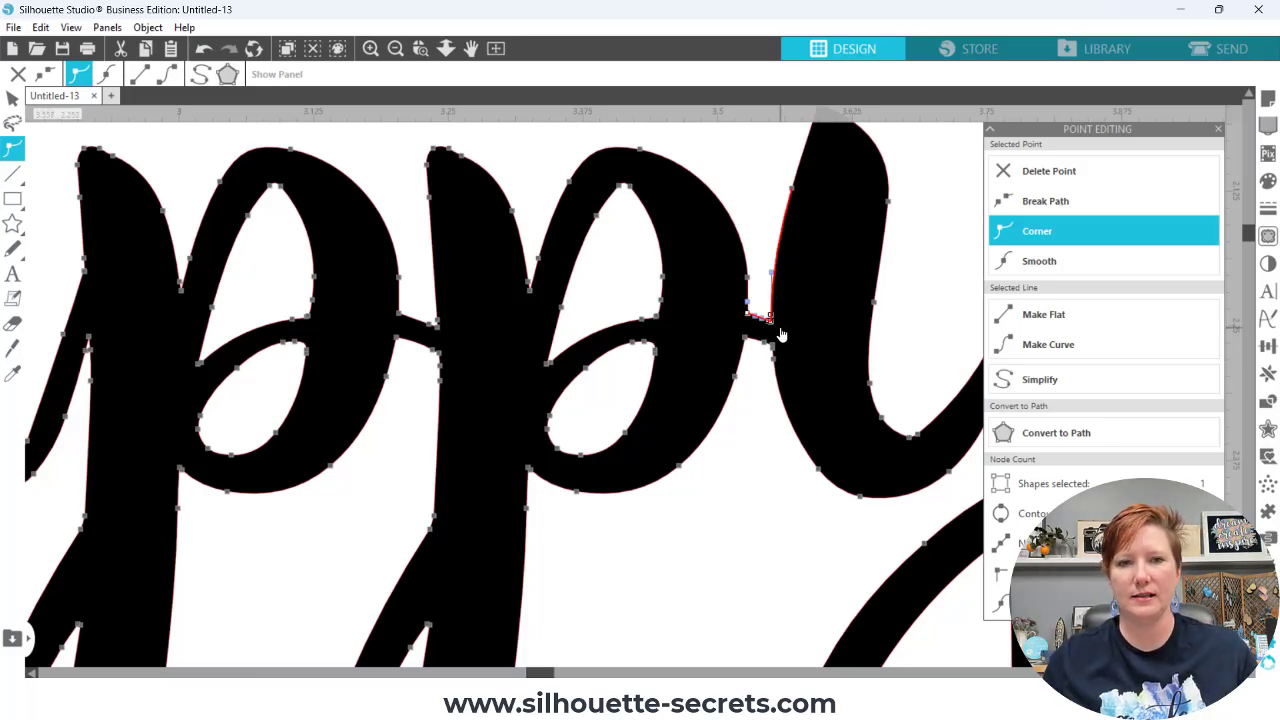
# Thicken the p-to-p and p-to-y connectors in "Happy" by selecting the points along their upper edges together and moving them up
pyautogui.click(400, 318)
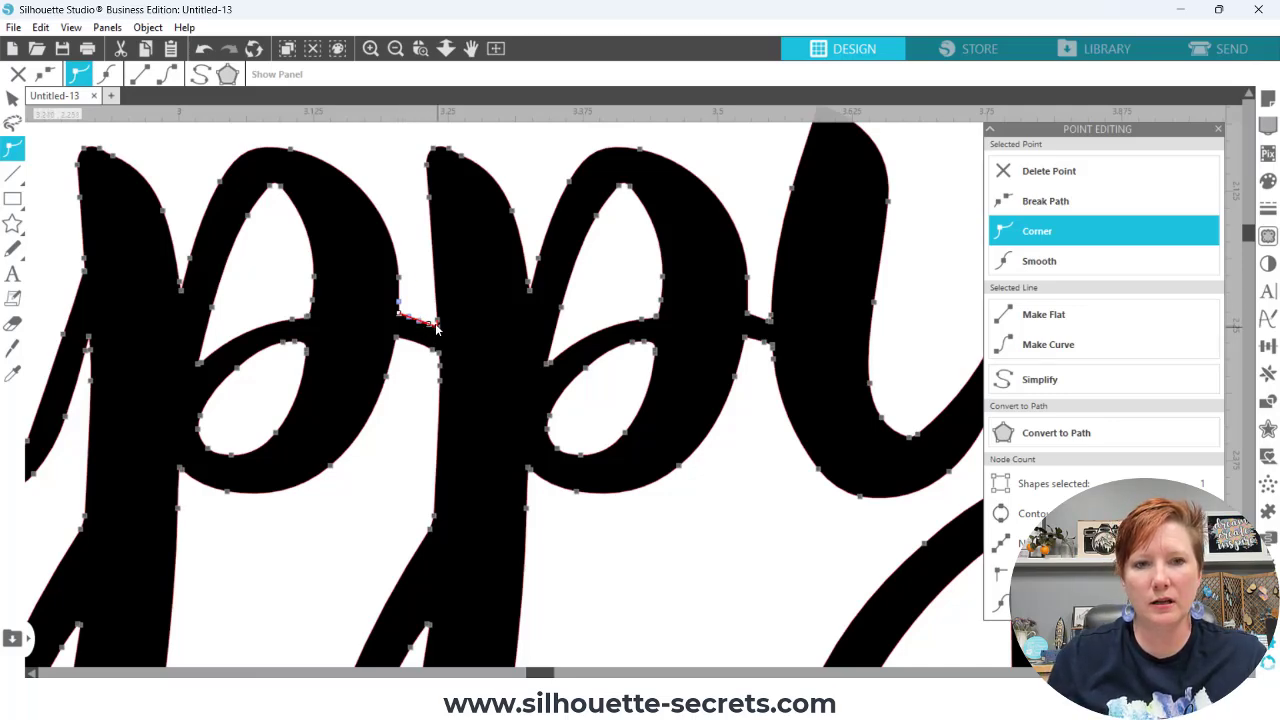
pyautogui.click(437, 322)
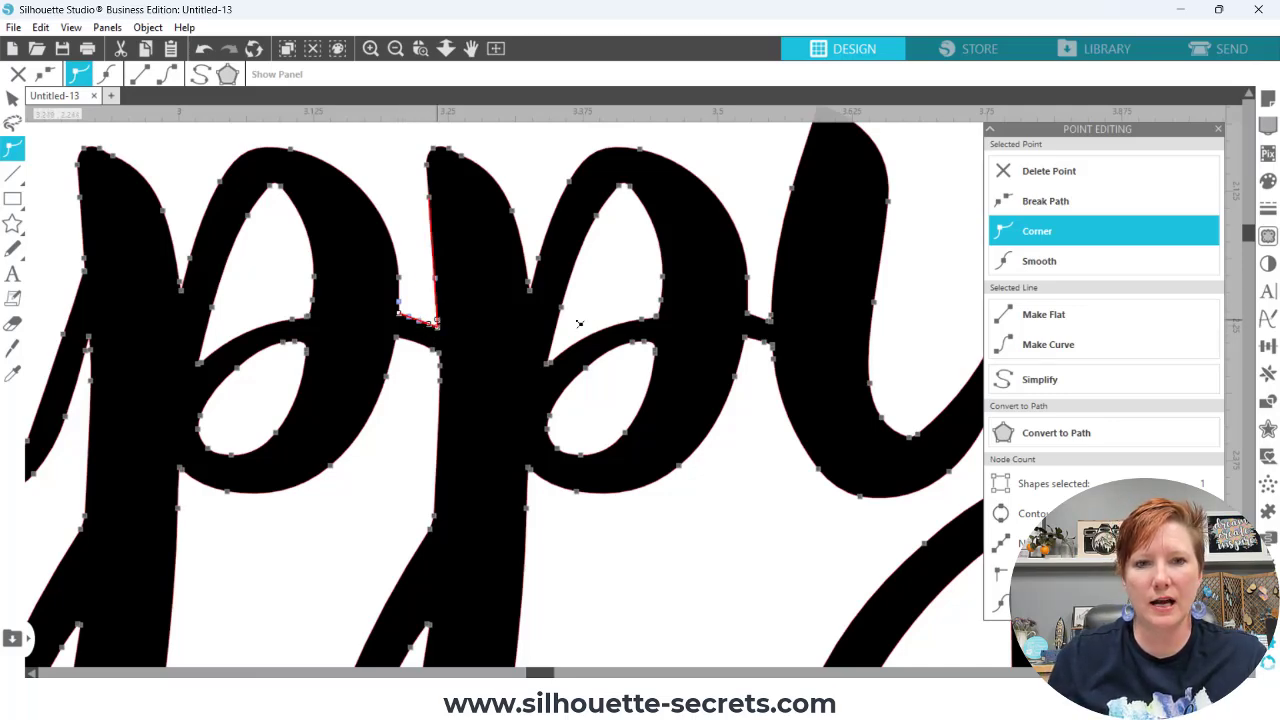
pyautogui.keyDown('shift'); pyautogui.click(757, 318); pyautogui.keyUp('shift')
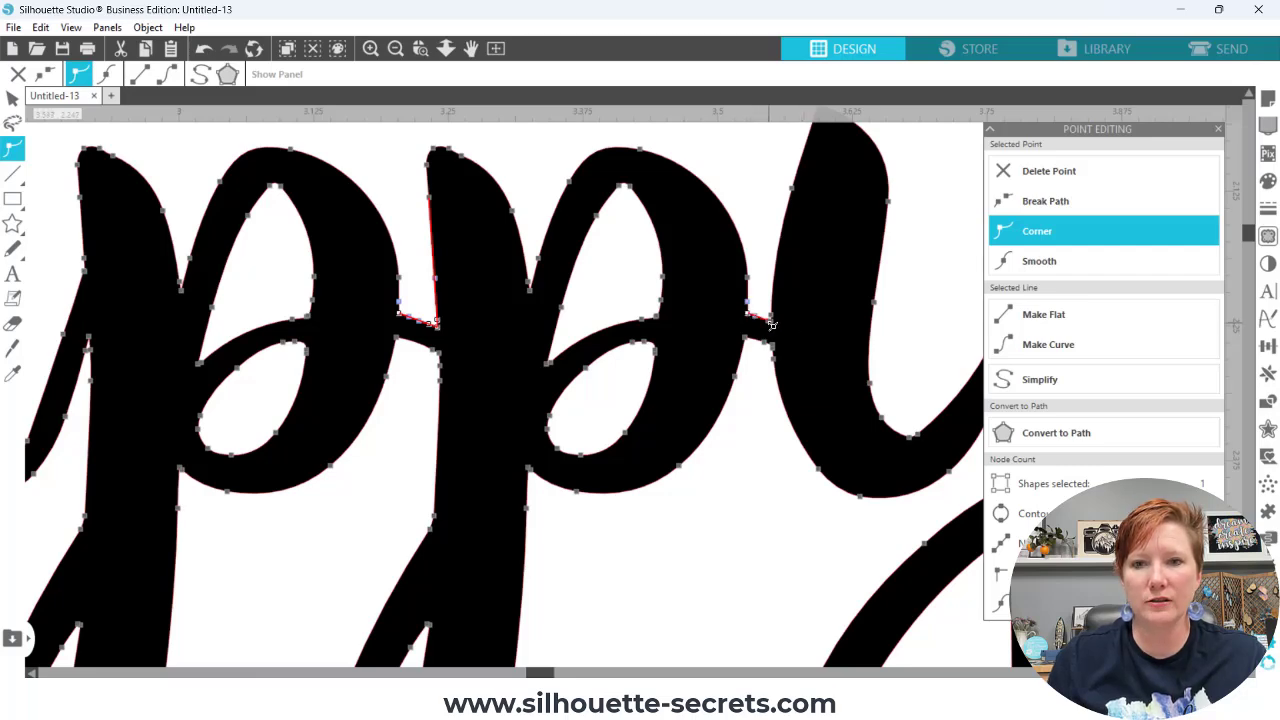
pyautogui.keyDown('shift'); pyautogui.click(771, 320); pyautogui.keyUp('shift')
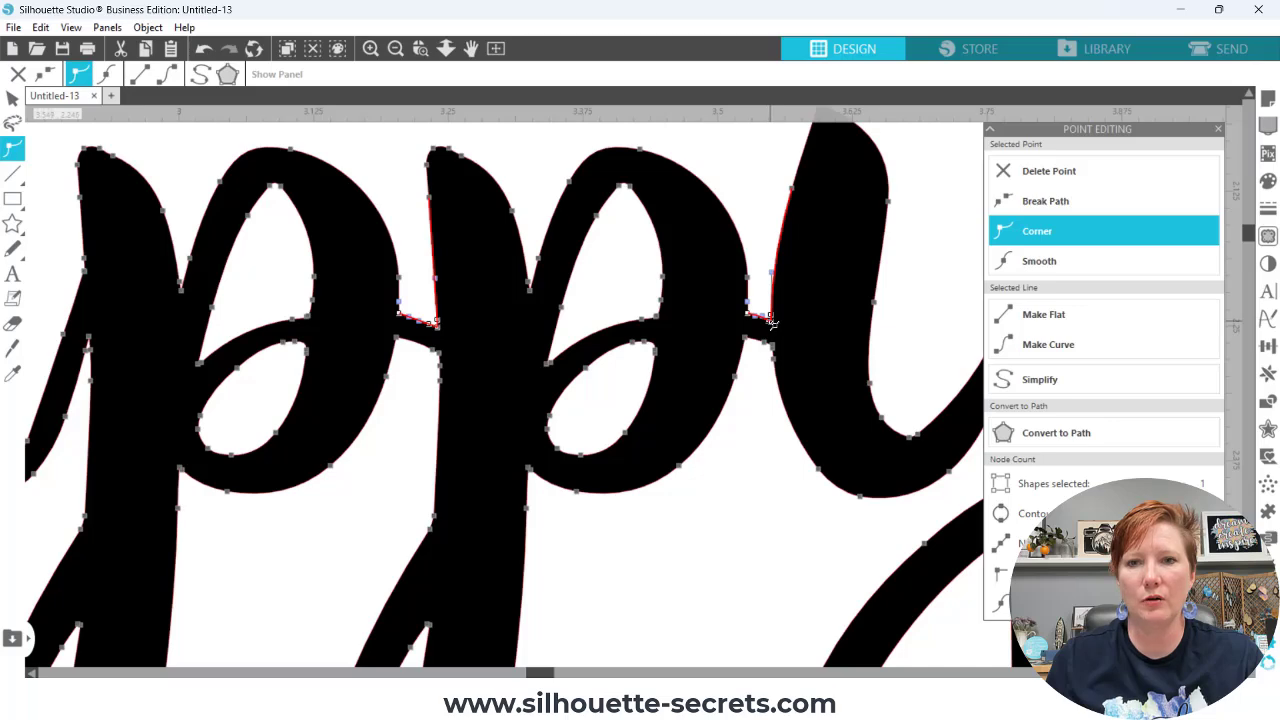
pyautogui.moveTo(772, 323); pyautogui.dragTo(771, 294)
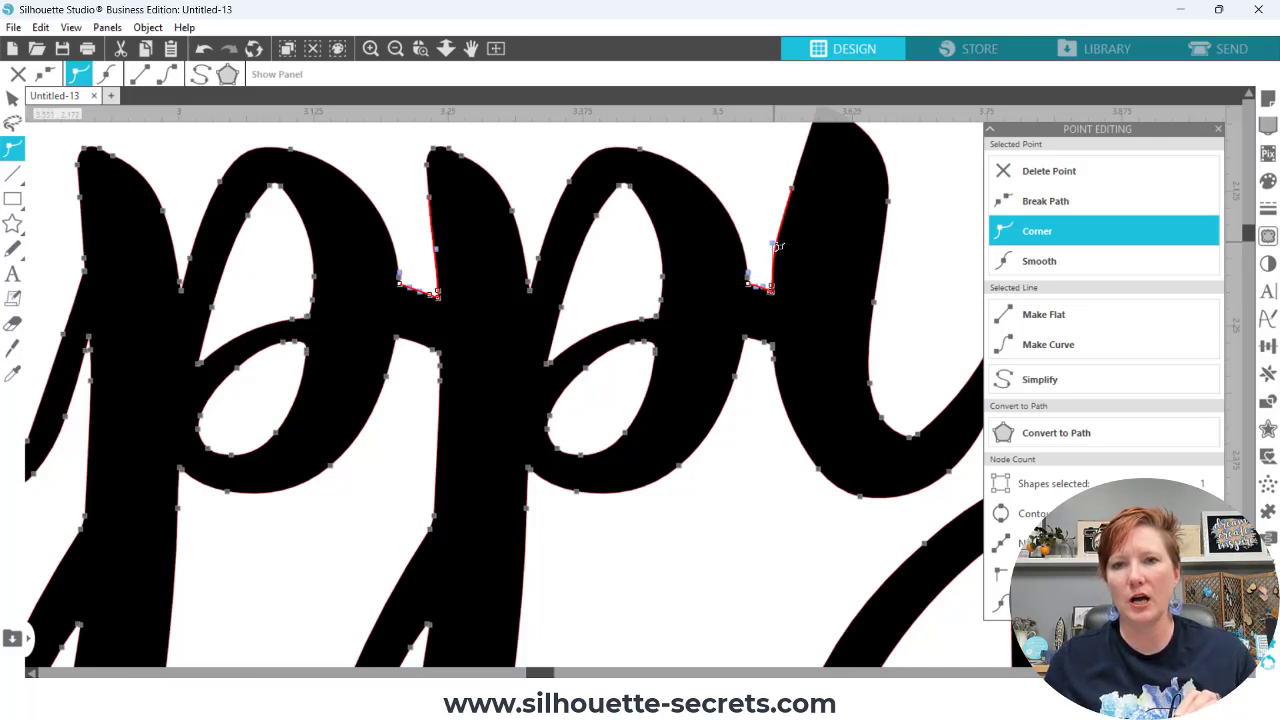
pyautogui.moveTo(777, 246)
pyautogui.mouseDown()
pyautogui.moveTo(818, 253)
pyautogui.moveTo(835, 332)
pyautogui.moveTo(819, 215)
pyautogui.moveTo(843, 251)
pyautogui.moveTo(766, 207)
pyautogui.moveTo(752, 216)
pyautogui.moveTo(795, 230)
pyautogui.moveTo(781, 223)
pyautogui.mouseUp()
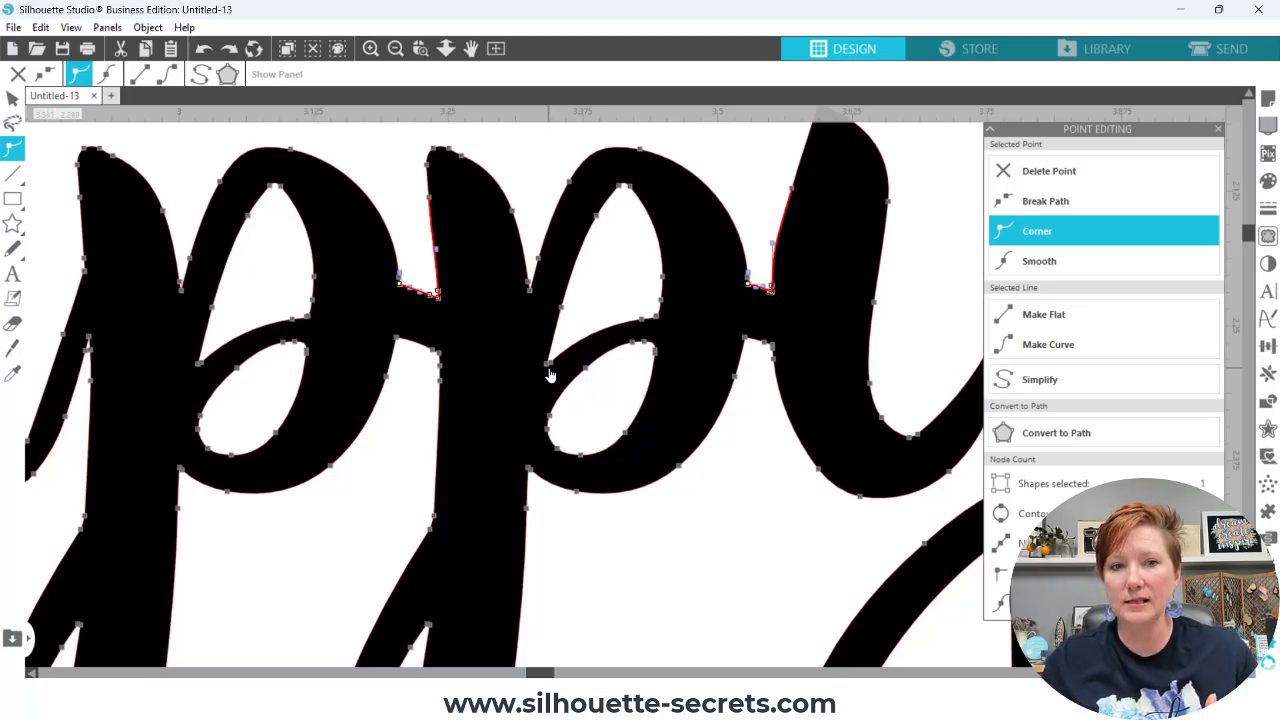
# Thicken the thin strokes inside both p's of "Happy" by selecting their upper-edge points together and moving them up
pyautogui.click(645, 320)
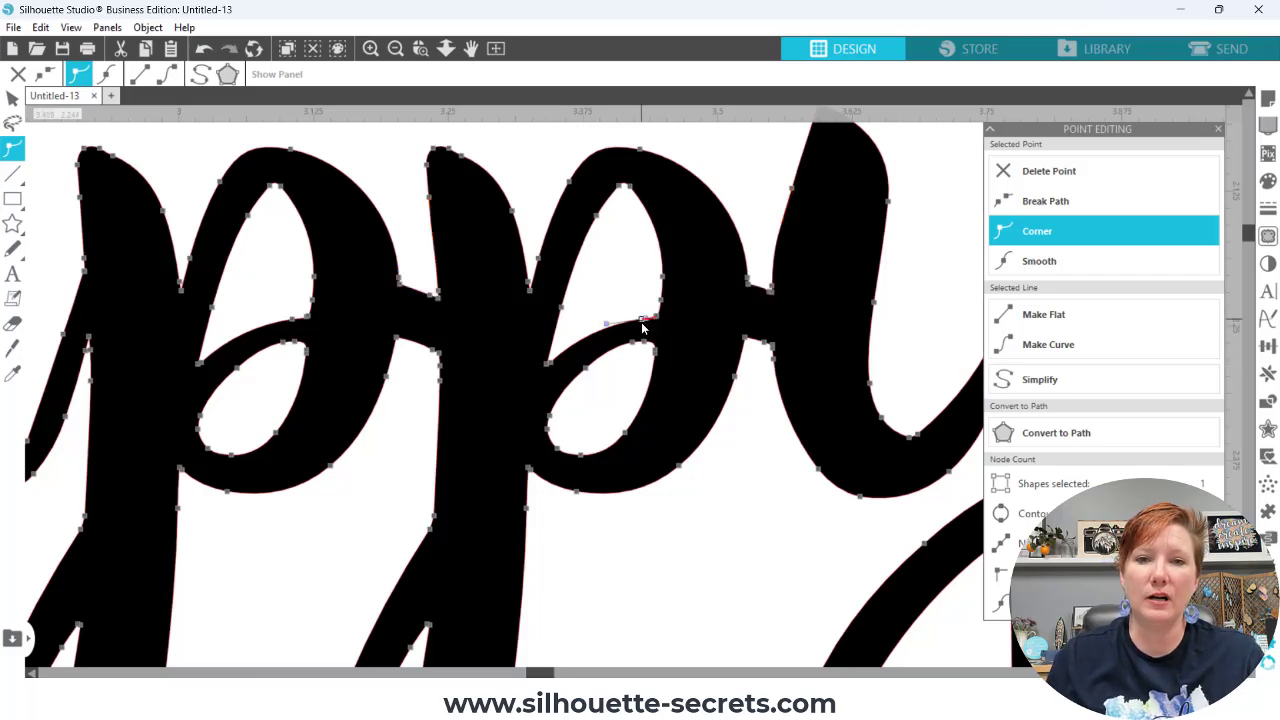
pyautogui.keyDown('shift'); pyautogui.click(662, 277); pyautogui.keyUp('shift')
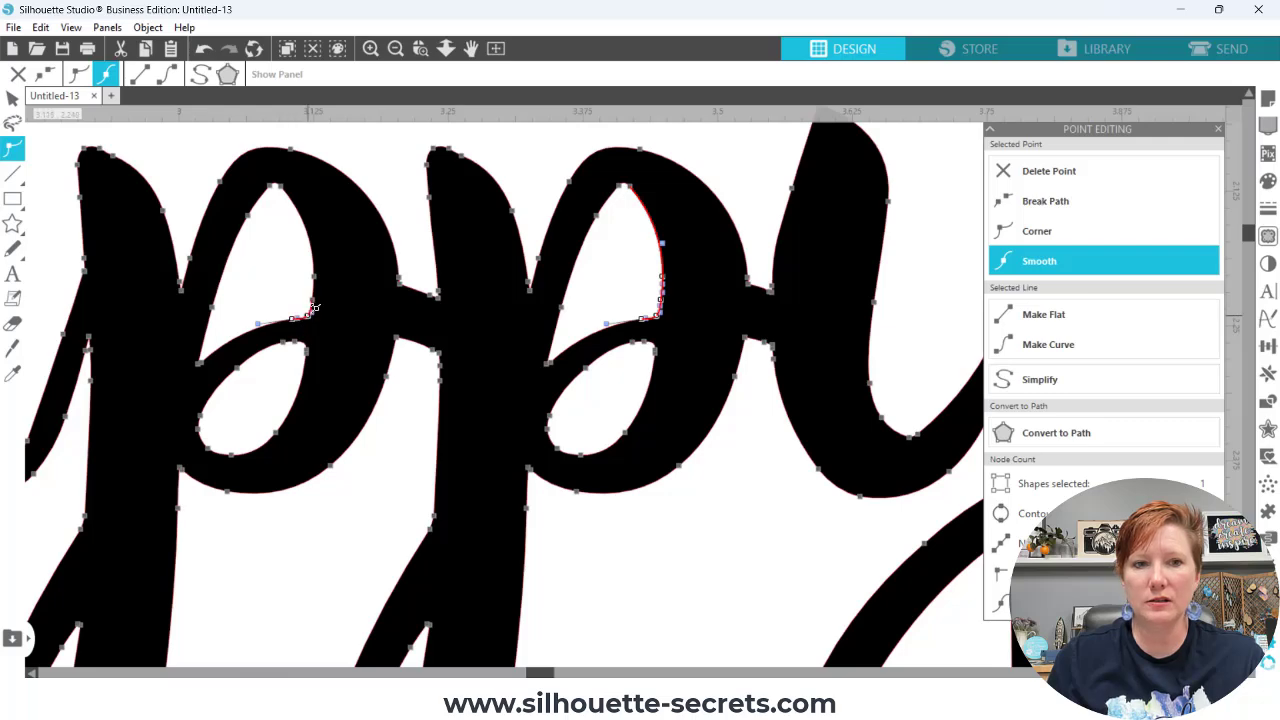
pyautogui.keyDown('shift'); pyautogui.click(314, 278); pyautogui.keyUp('shift')
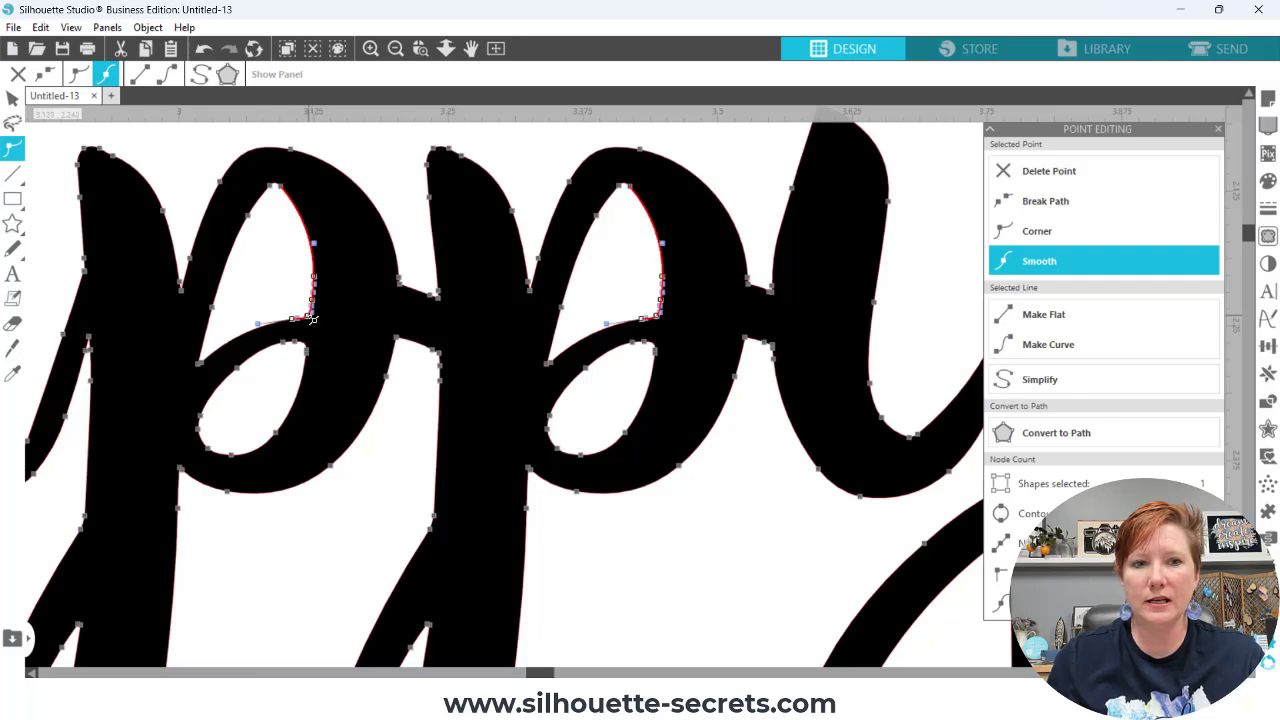
pyautogui.moveTo(312, 318); pyautogui.dragTo(298, 298)
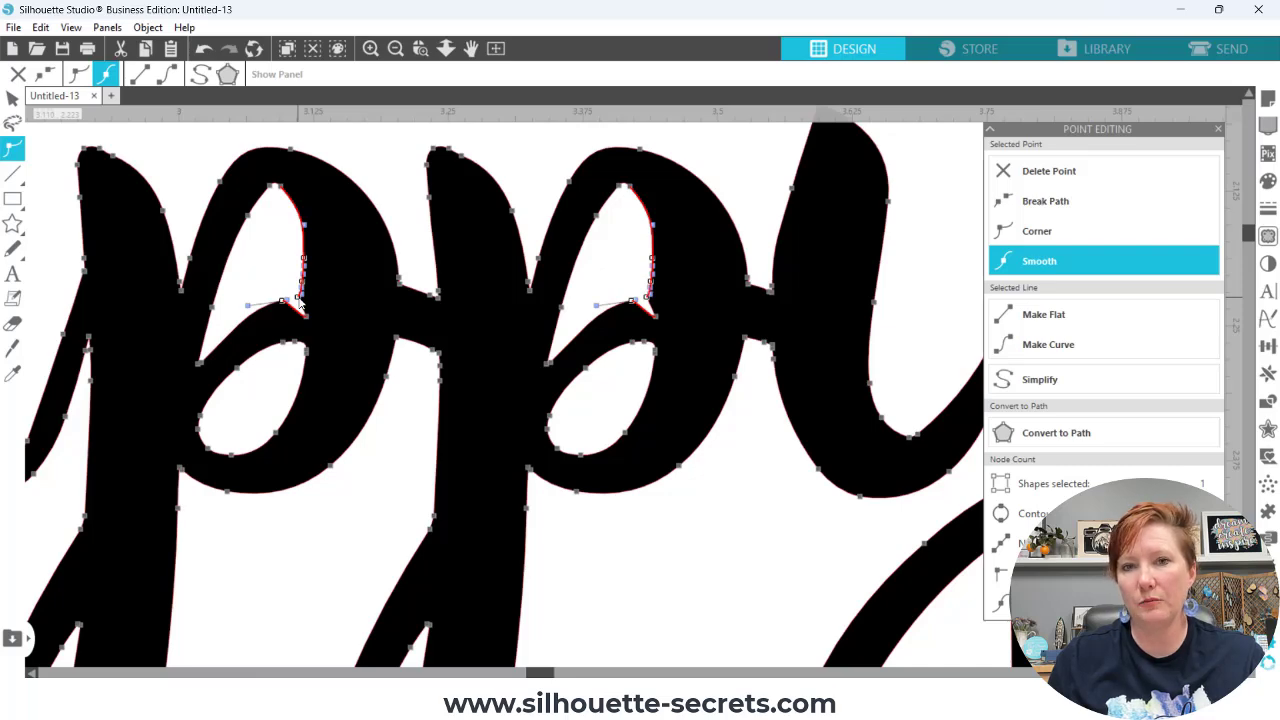
pyautogui.moveTo(300, 304)
pyautogui.mouseDown()
pyautogui.moveTo(292, 294)
pyautogui.moveTo(310, 281)
pyautogui.mouseUp()
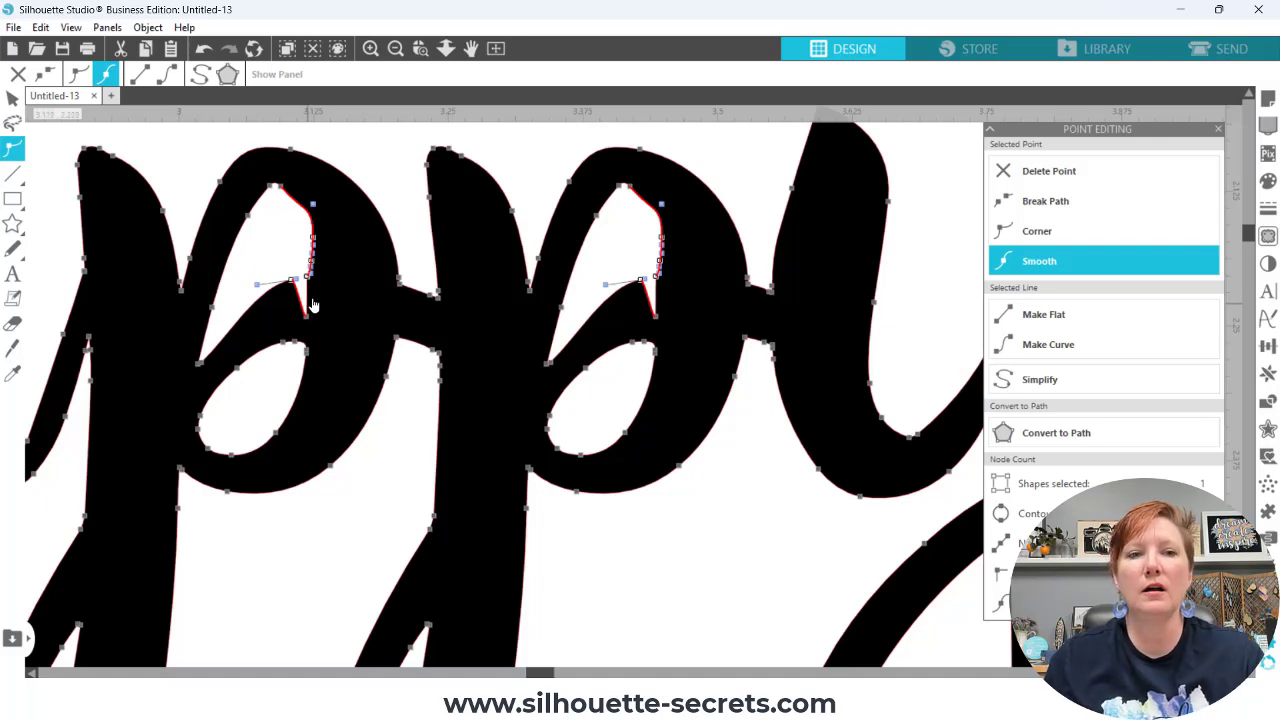
# Delete the leftover low point in the notch inside each p of "Happy" and leave point editing
pyautogui.click(275, 241)
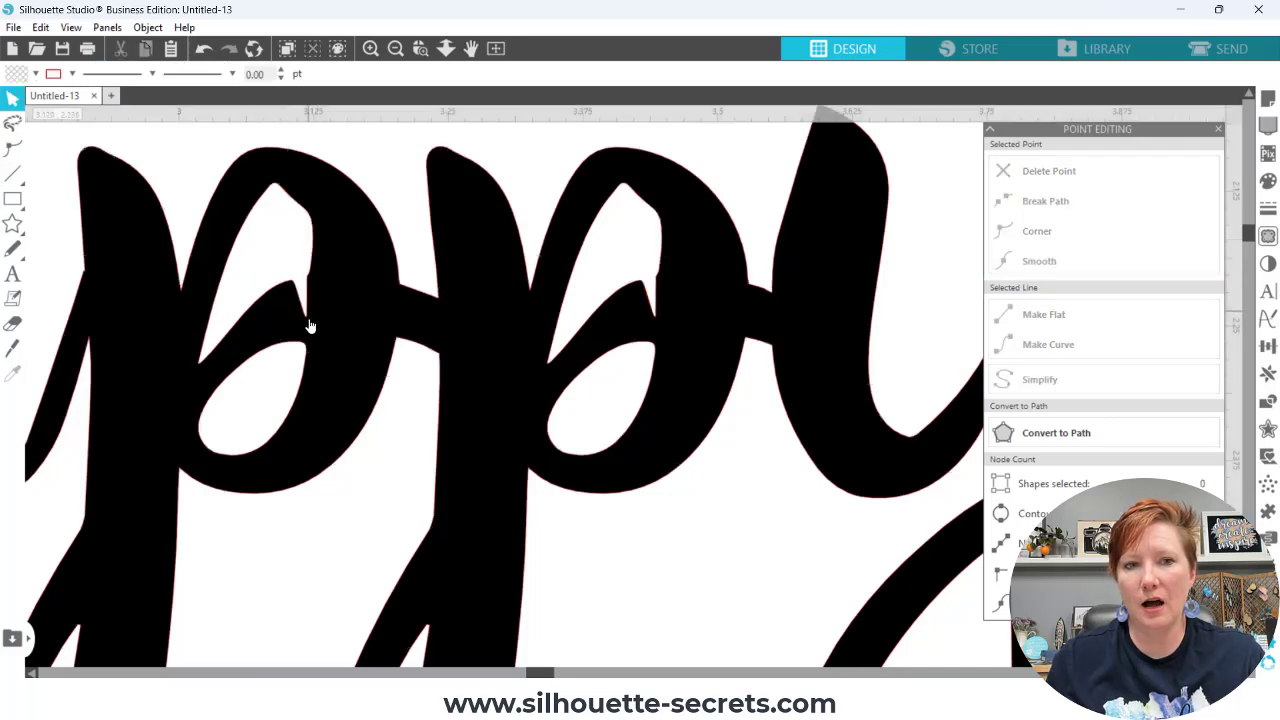
pyautogui.doubleClick(307, 322)
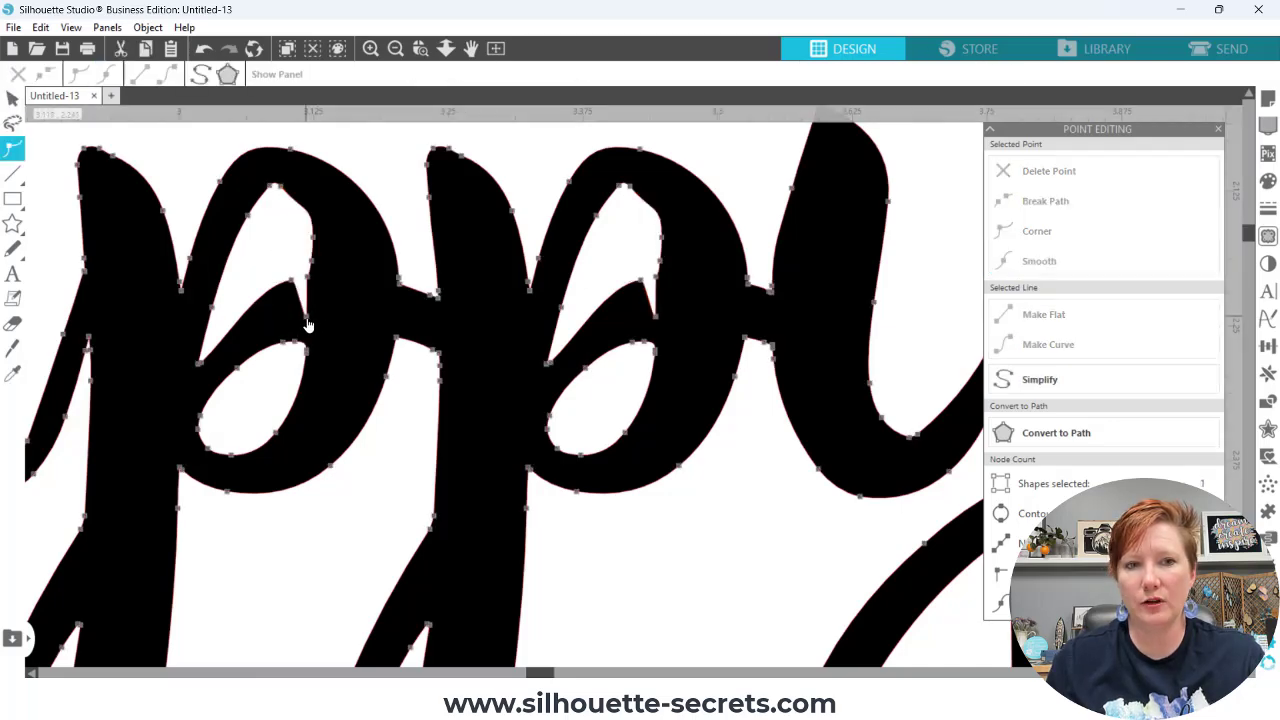
pyautogui.click(305, 319)
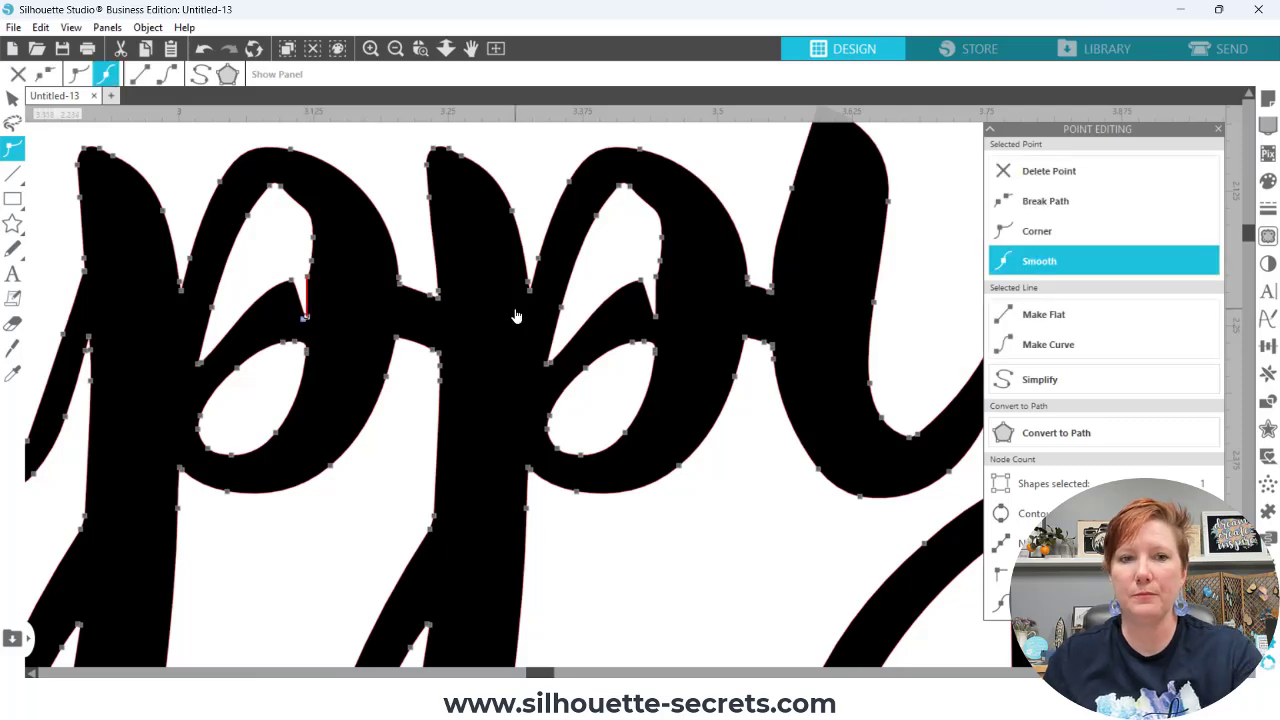
pyautogui.press('Delete')
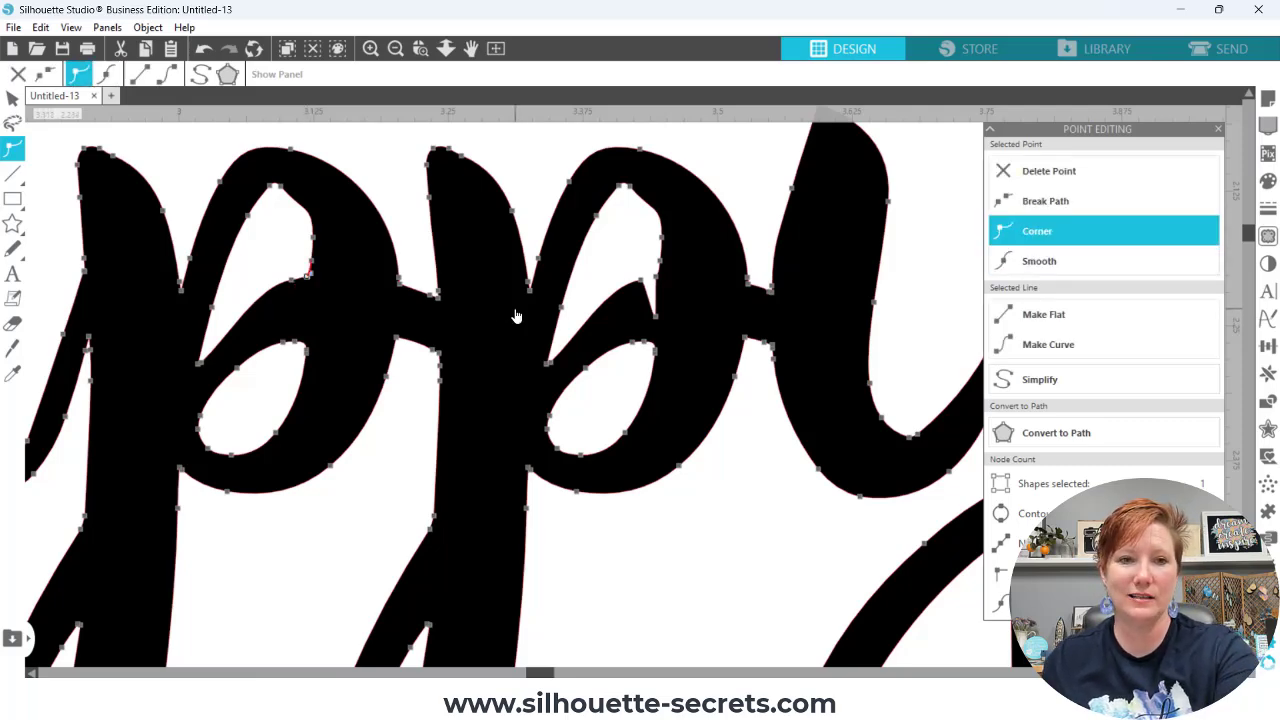
pyautogui.click(655, 318)
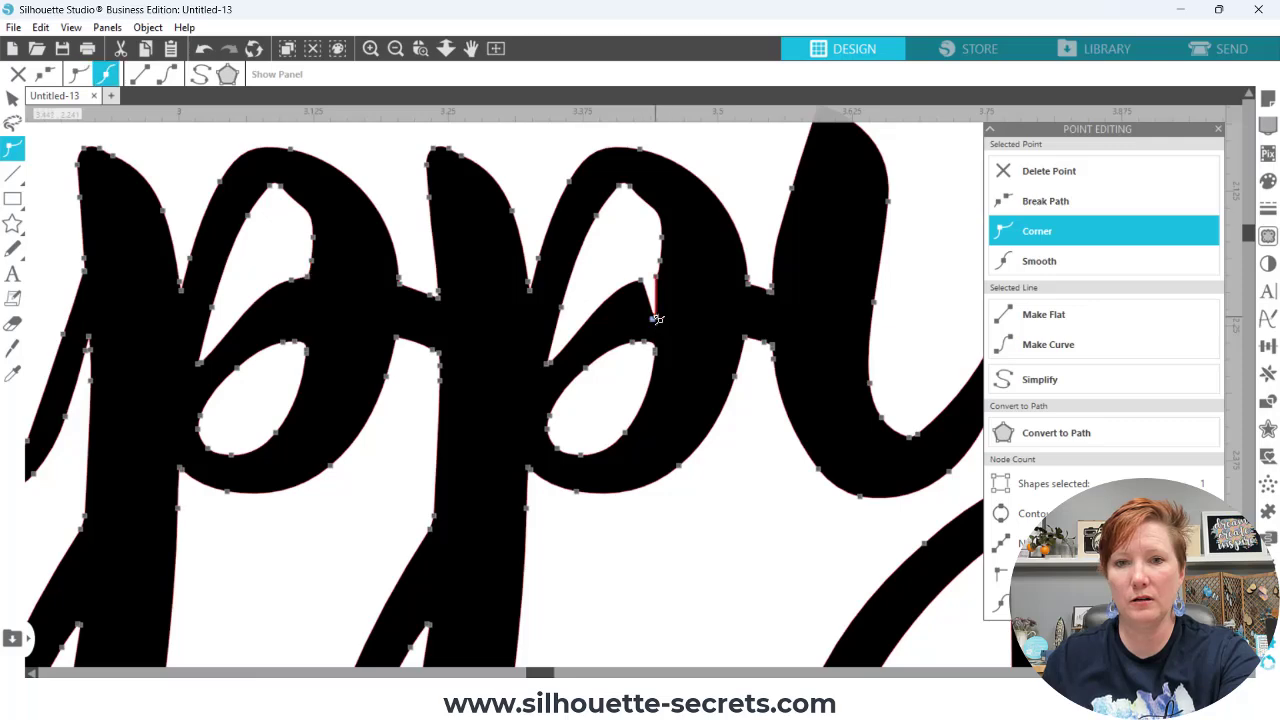
pyautogui.press('Delete')
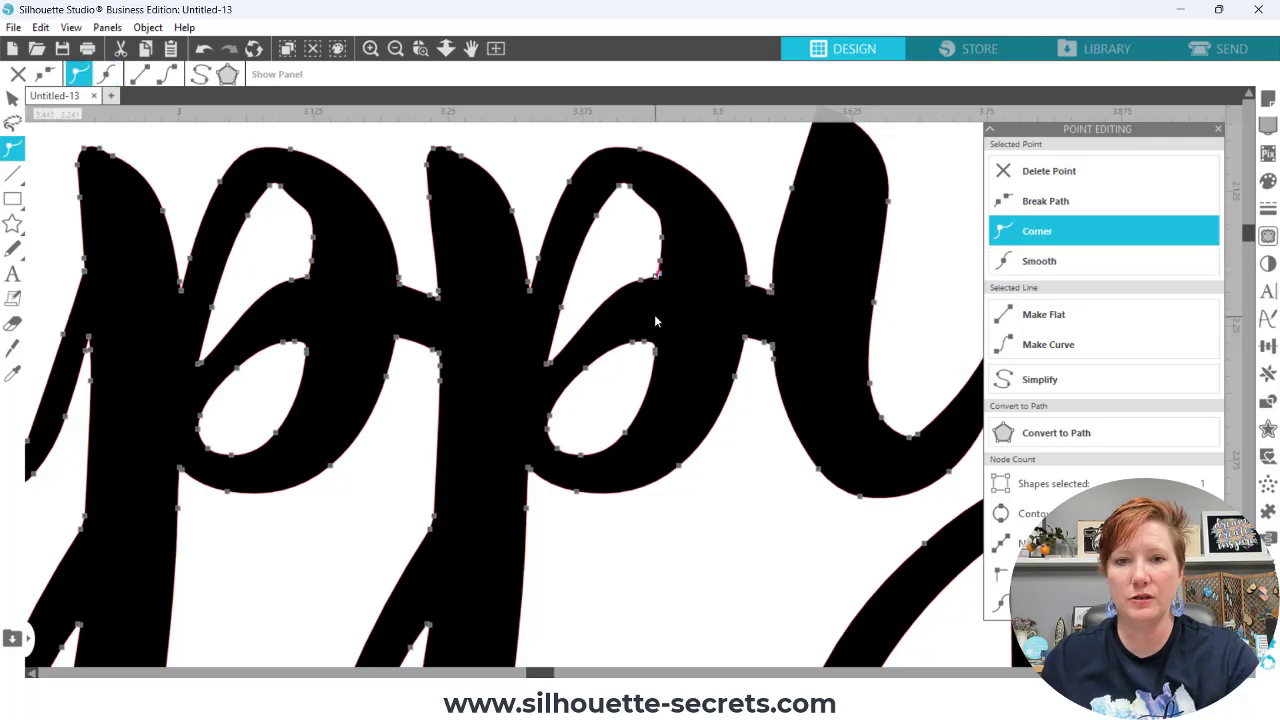
pyautogui.click(635, 264)
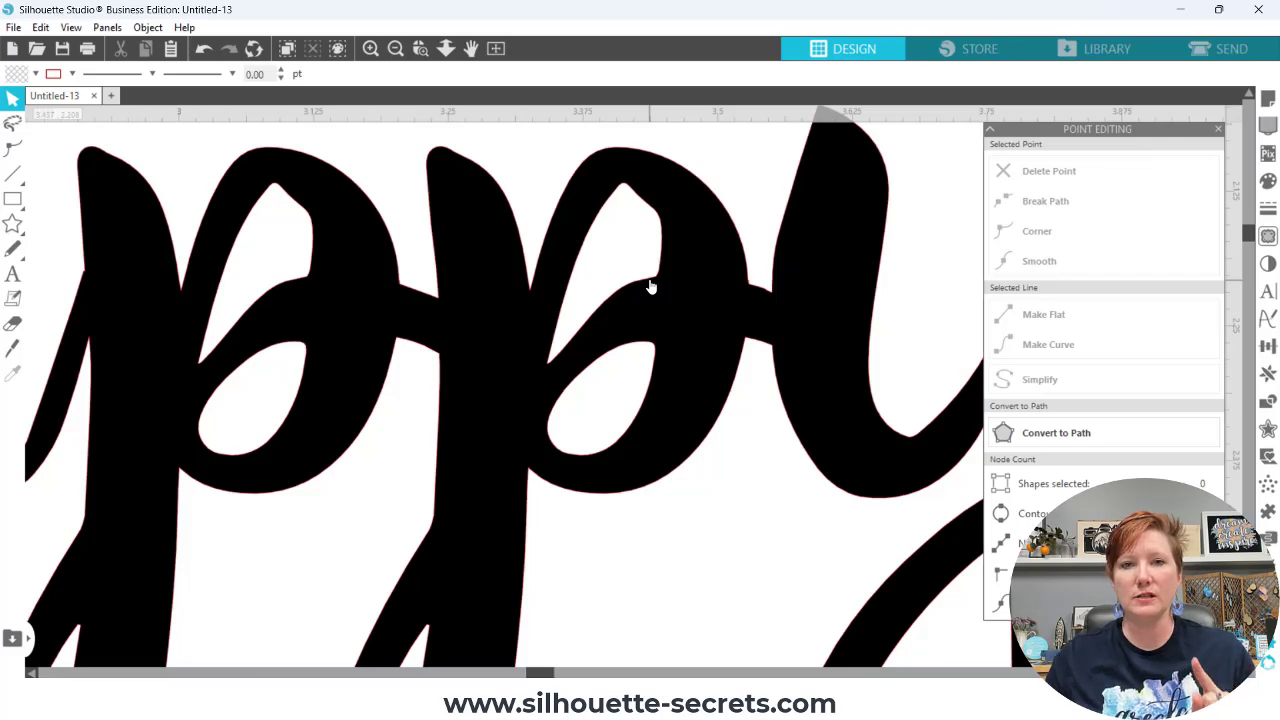
# Examine the thickened connectors and edit points across the whole welded "Happy Birthday" design
pyautogui.click(396, 52)
pyautogui.click(396, 52)
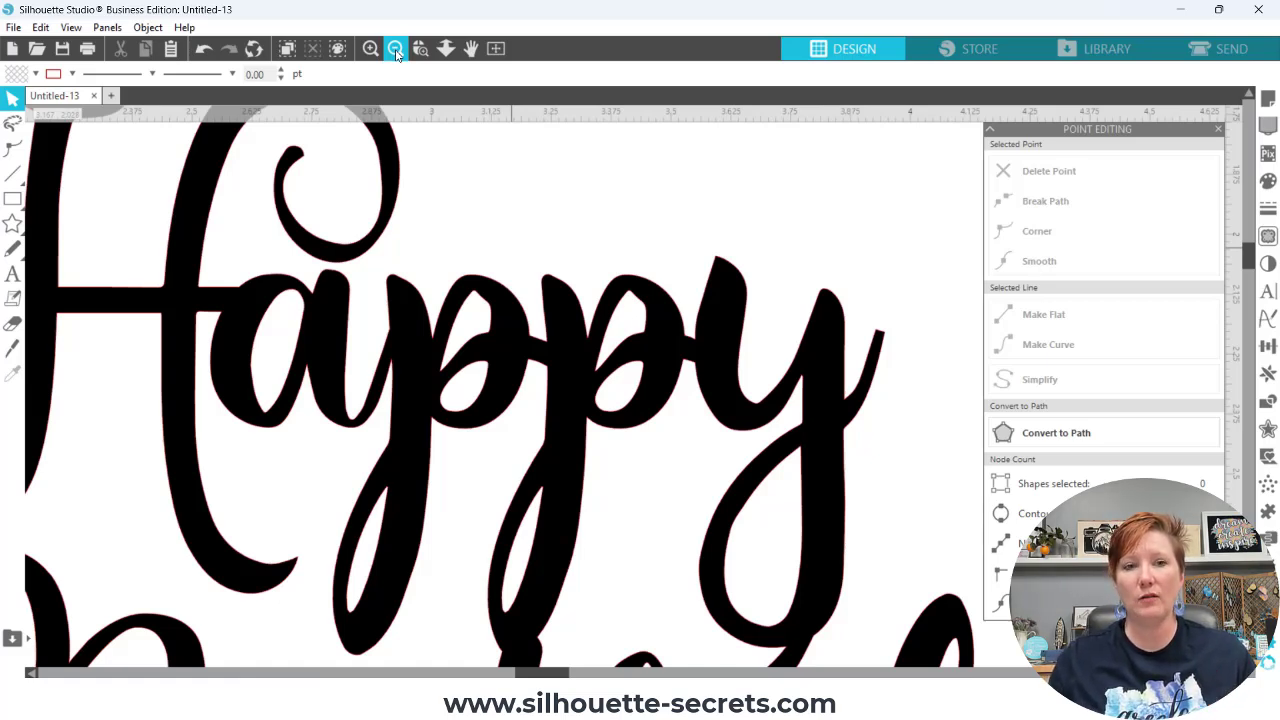
pyautogui.click(396, 52)
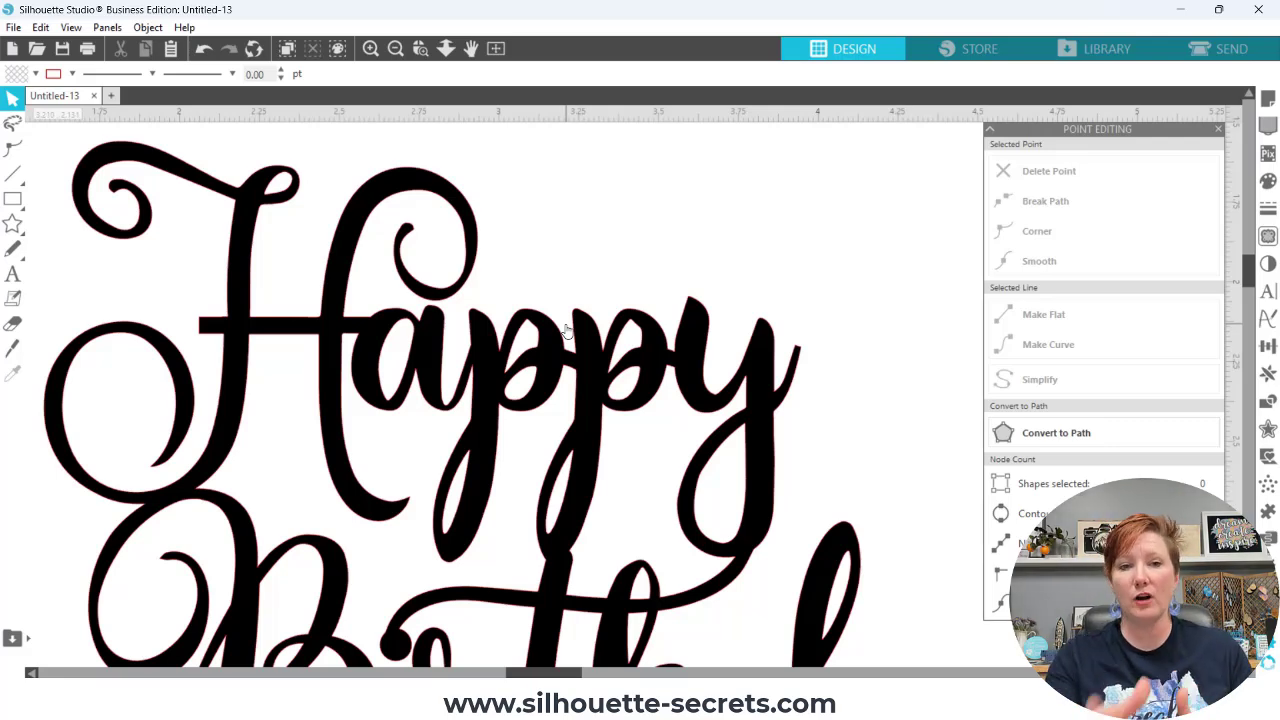
pyautogui.click(395, 48)
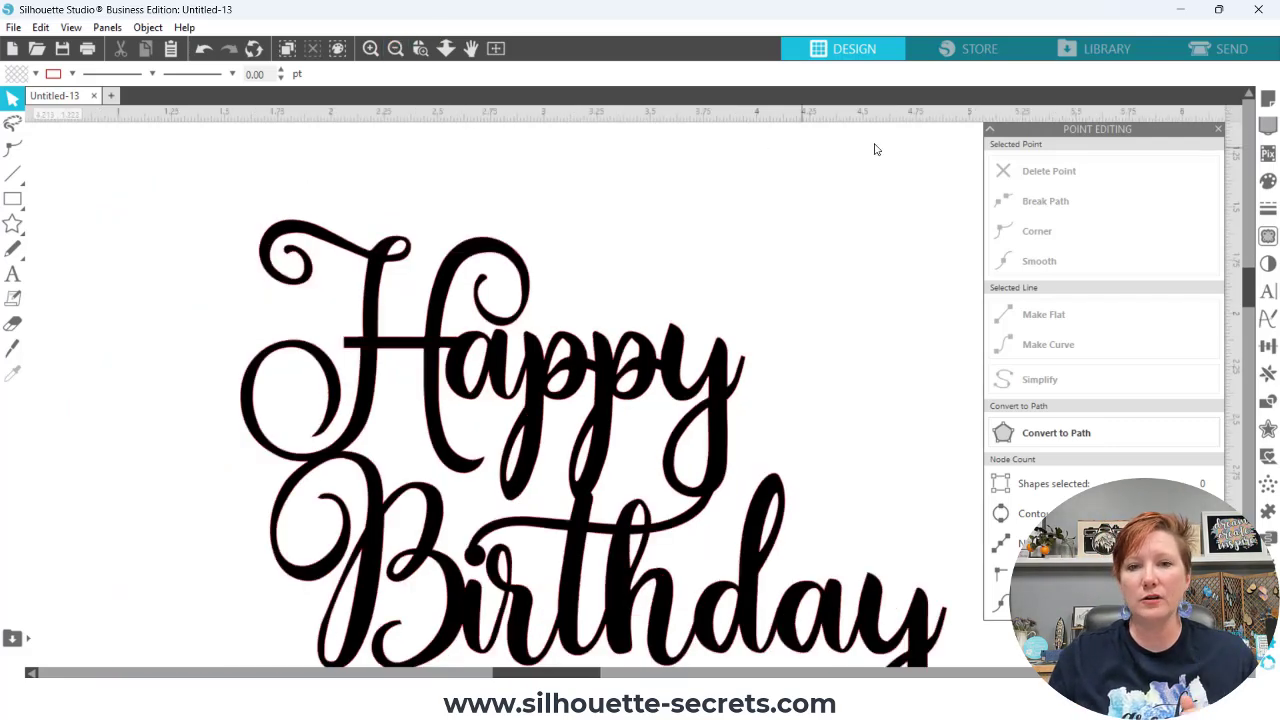
pyautogui.moveTo(1248, 278)
pyautogui.mouseDown()
pyautogui.moveTo(1250, 296)
pyautogui.moveTo(1253, 285)
pyautogui.mouseUp()
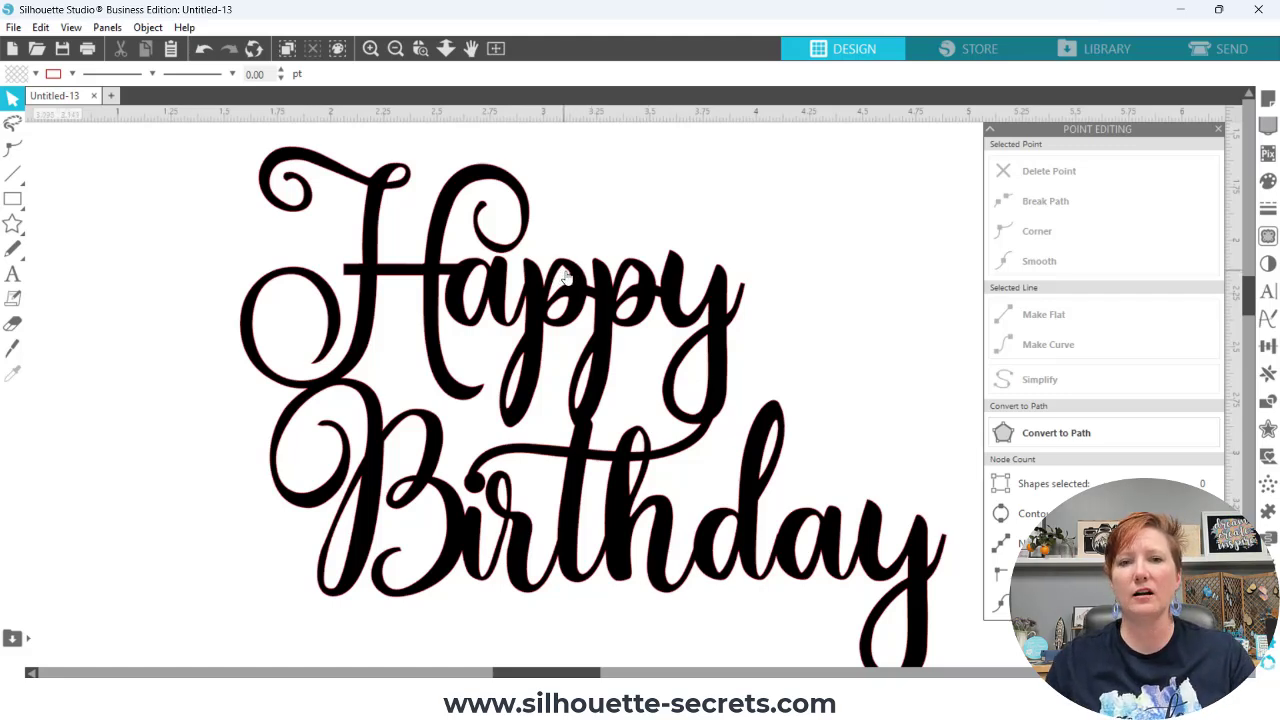
pyautogui.click(642, 282)
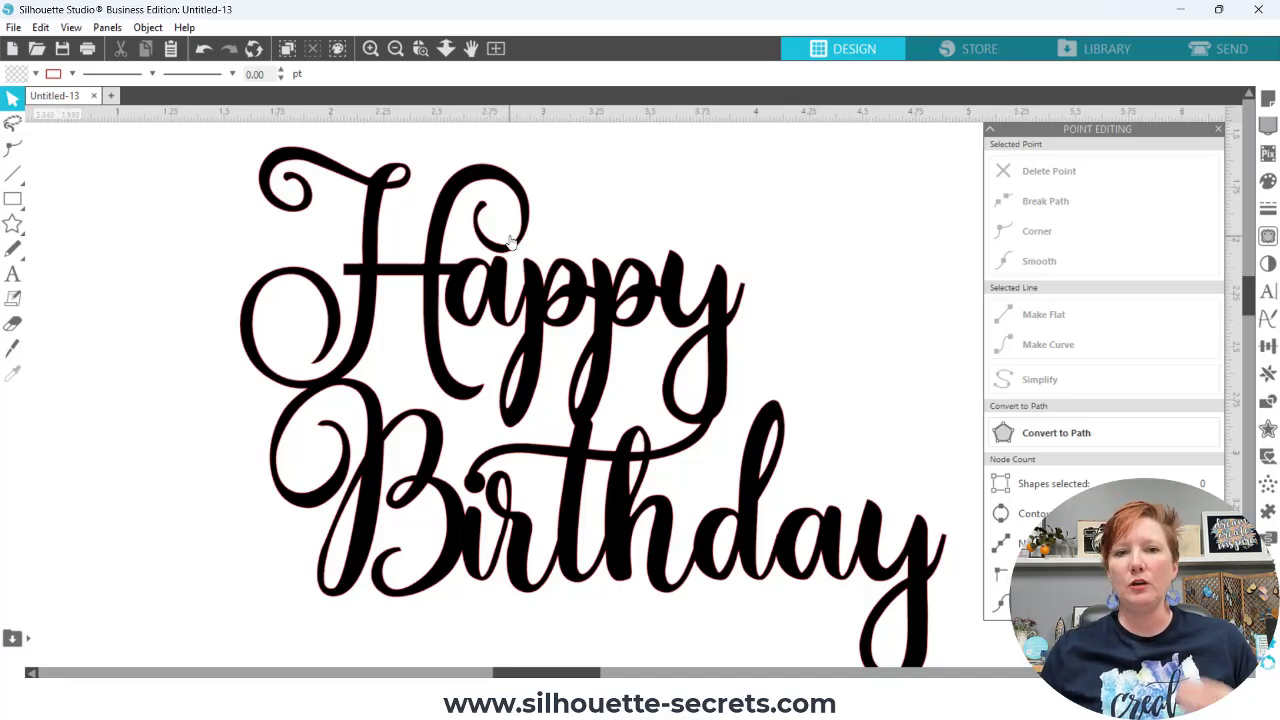
pyautogui.doubleClick(533, 283)
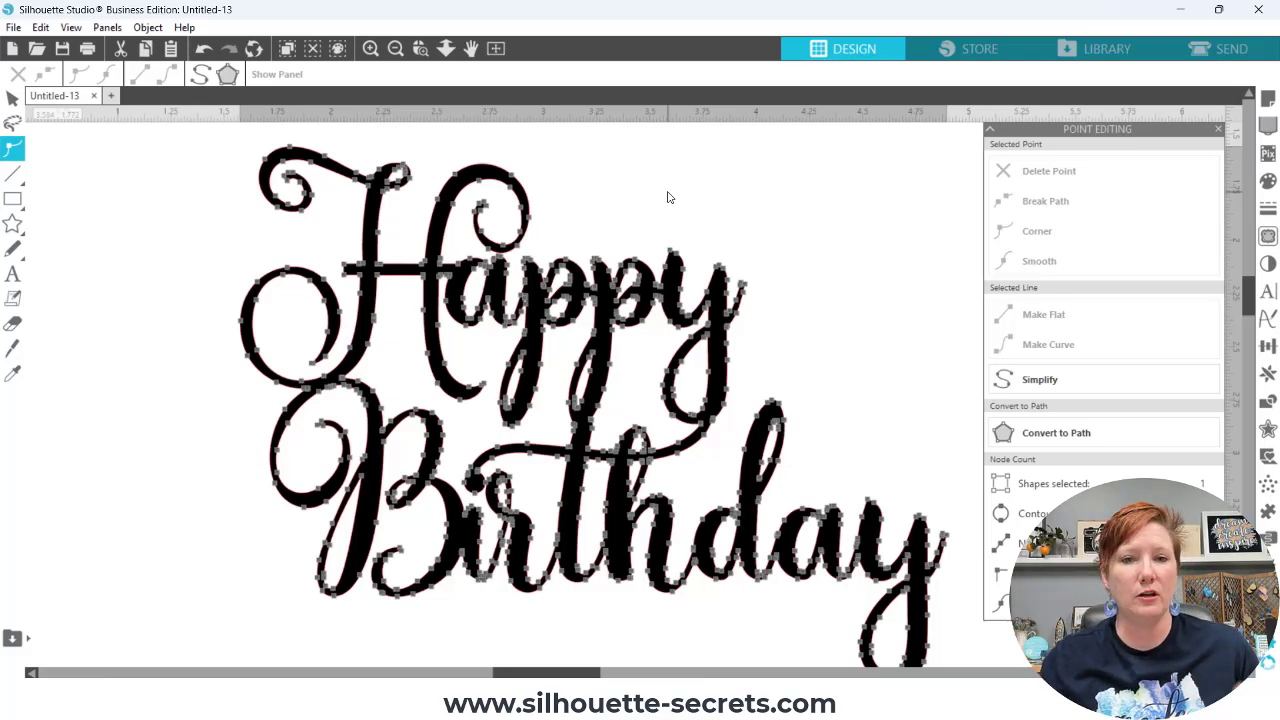
pyautogui.click(689, 230)
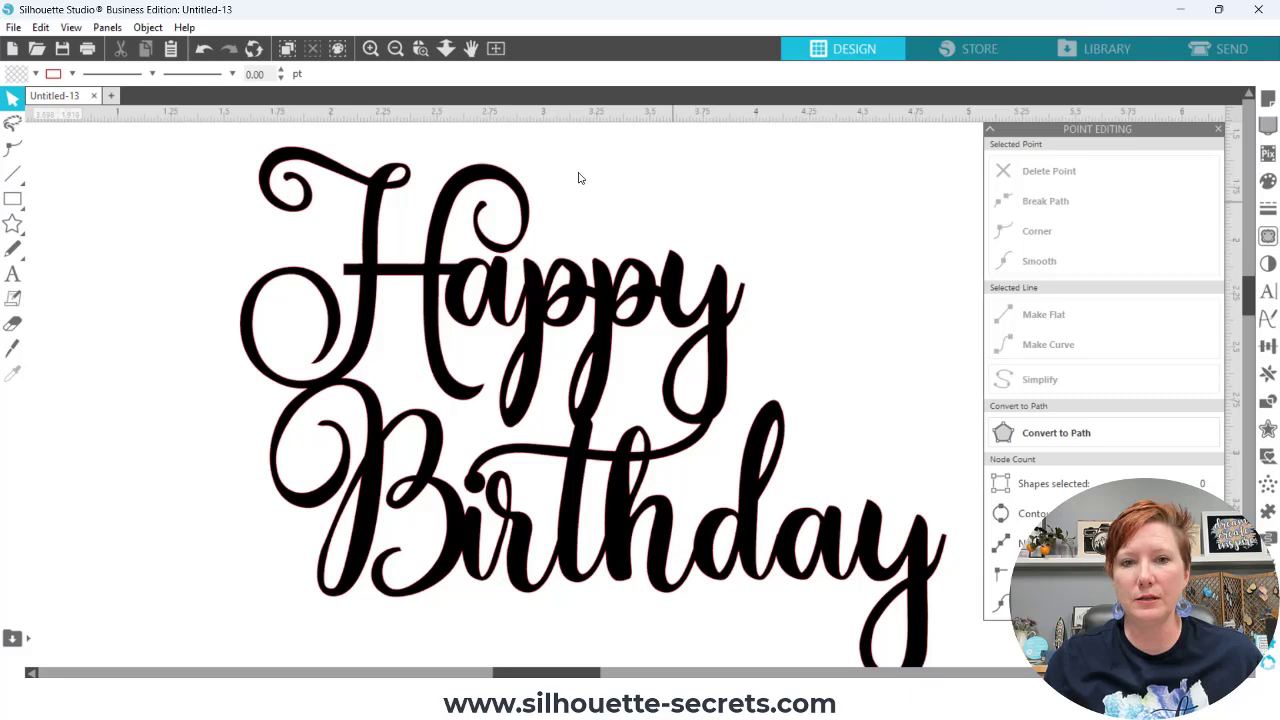
# Move the small welded "Happy Birthday" off the mat, below the two larger versions
pyautogui.click(496, 48)
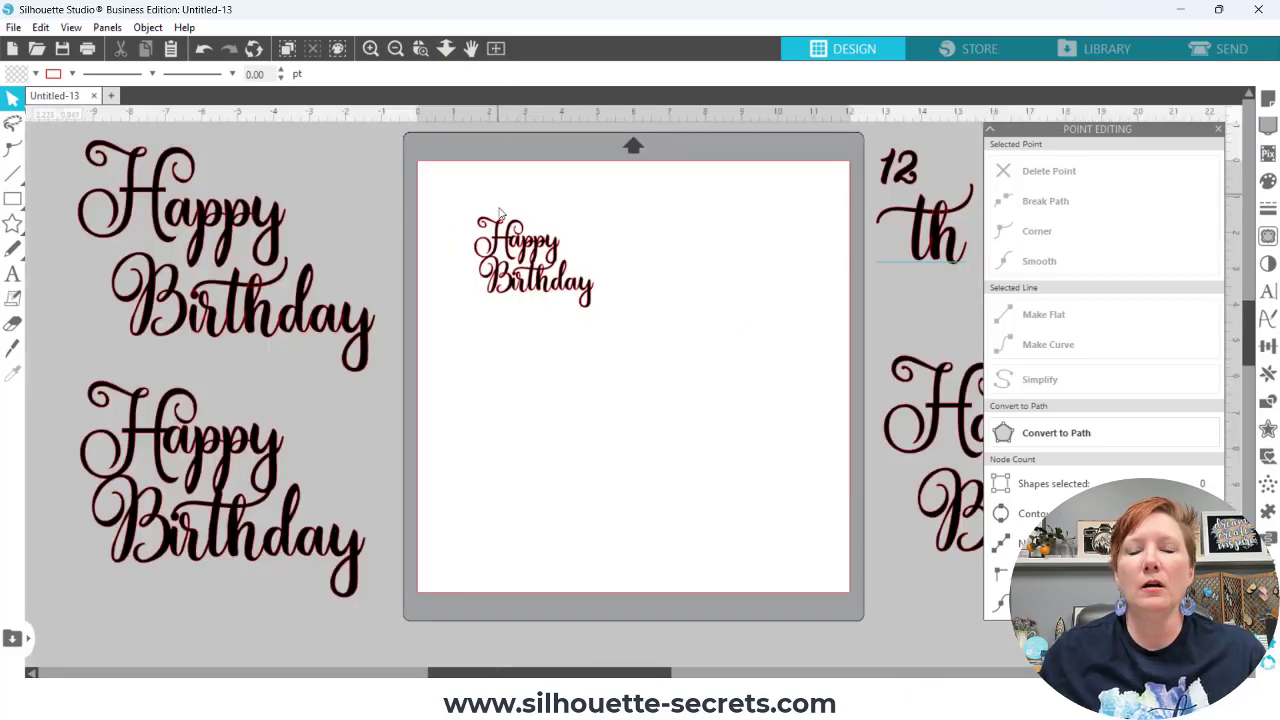
pyautogui.moveTo(482, 180); pyautogui.dragTo(600, 316)
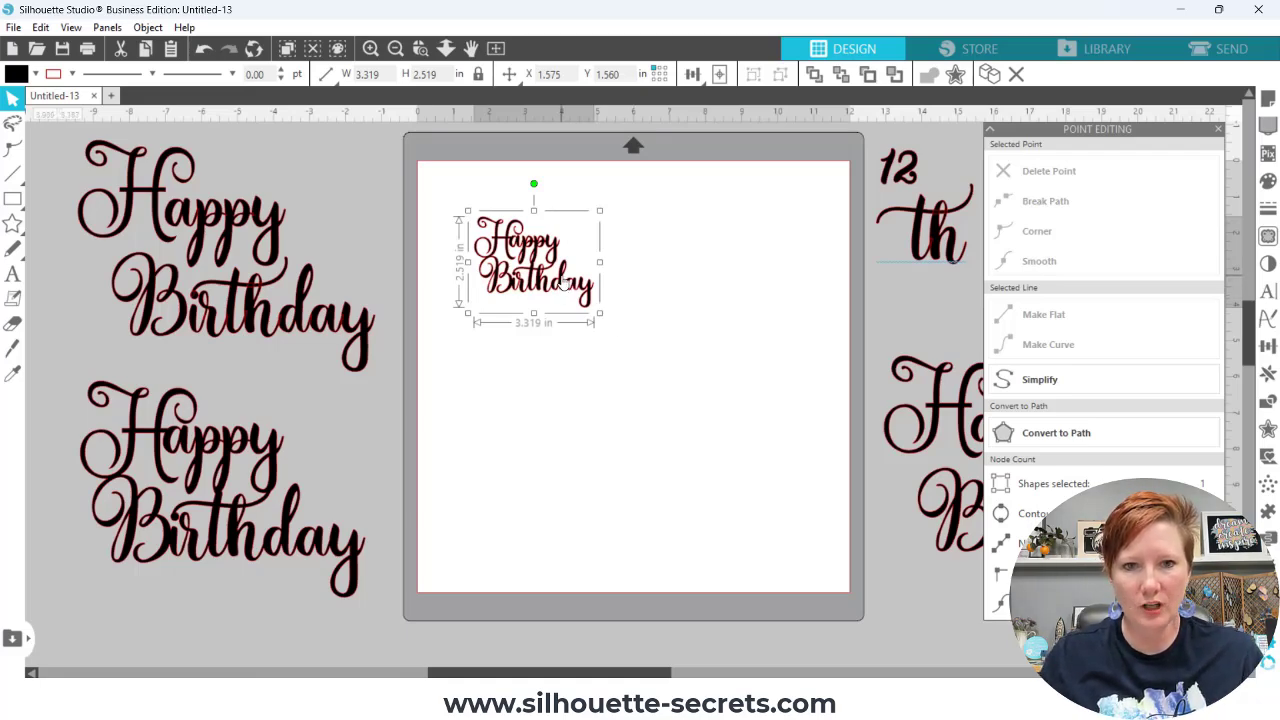
pyautogui.moveTo(565, 283); pyautogui.dragTo(330, 655)
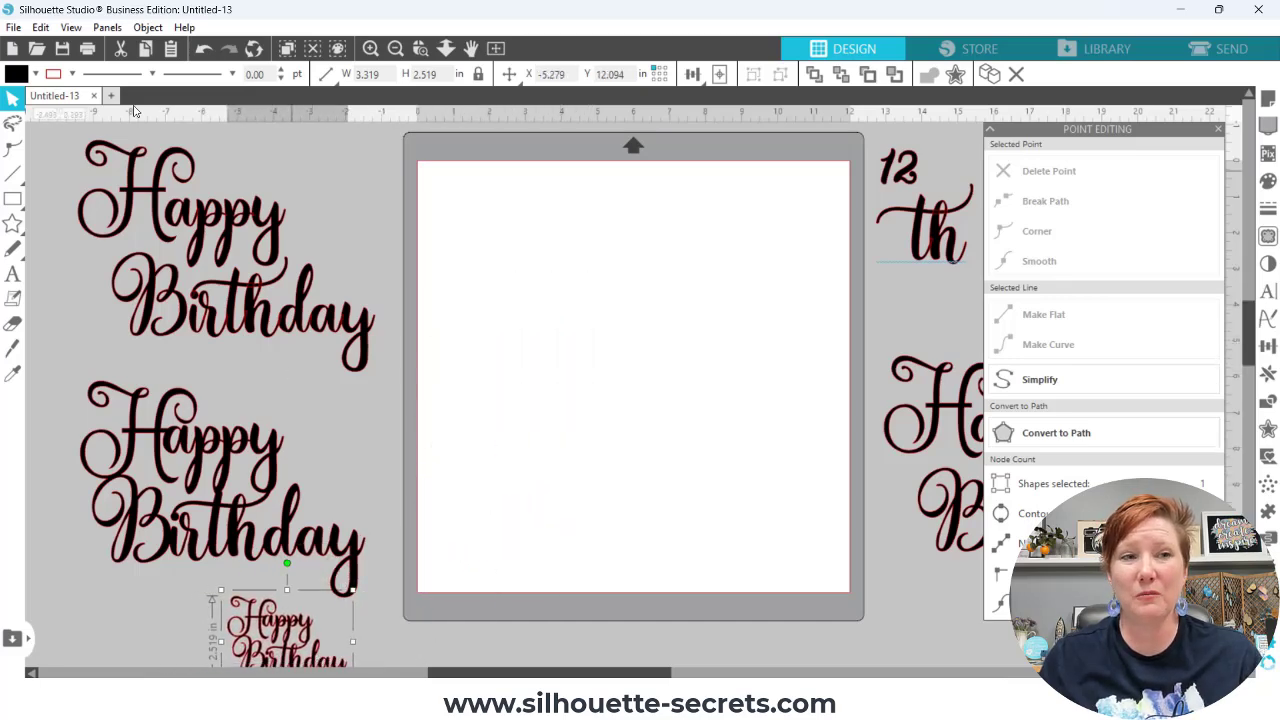
# Save the design as "Demo version Recording" in the Silhouette Live Tutorial on Text with Glyphs folder
pyautogui.click(13, 27)
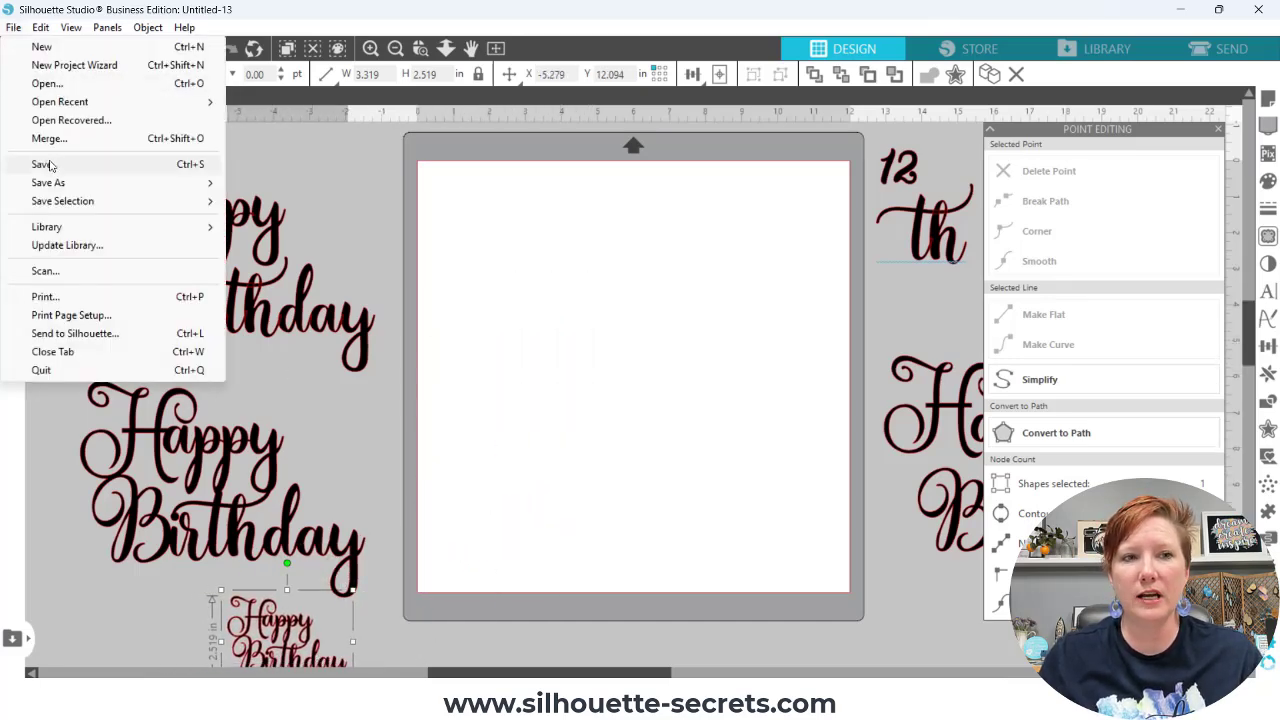
pyautogui.click(170, 165)
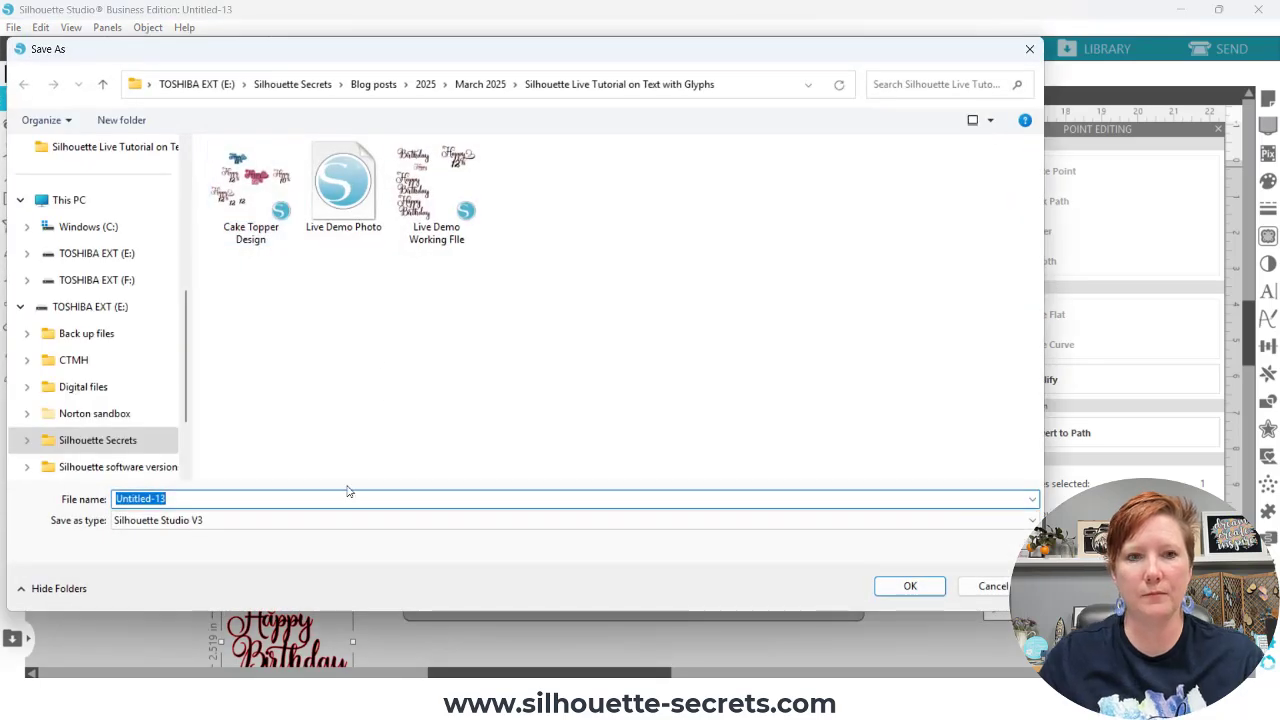
pyautogui.write('Demo')
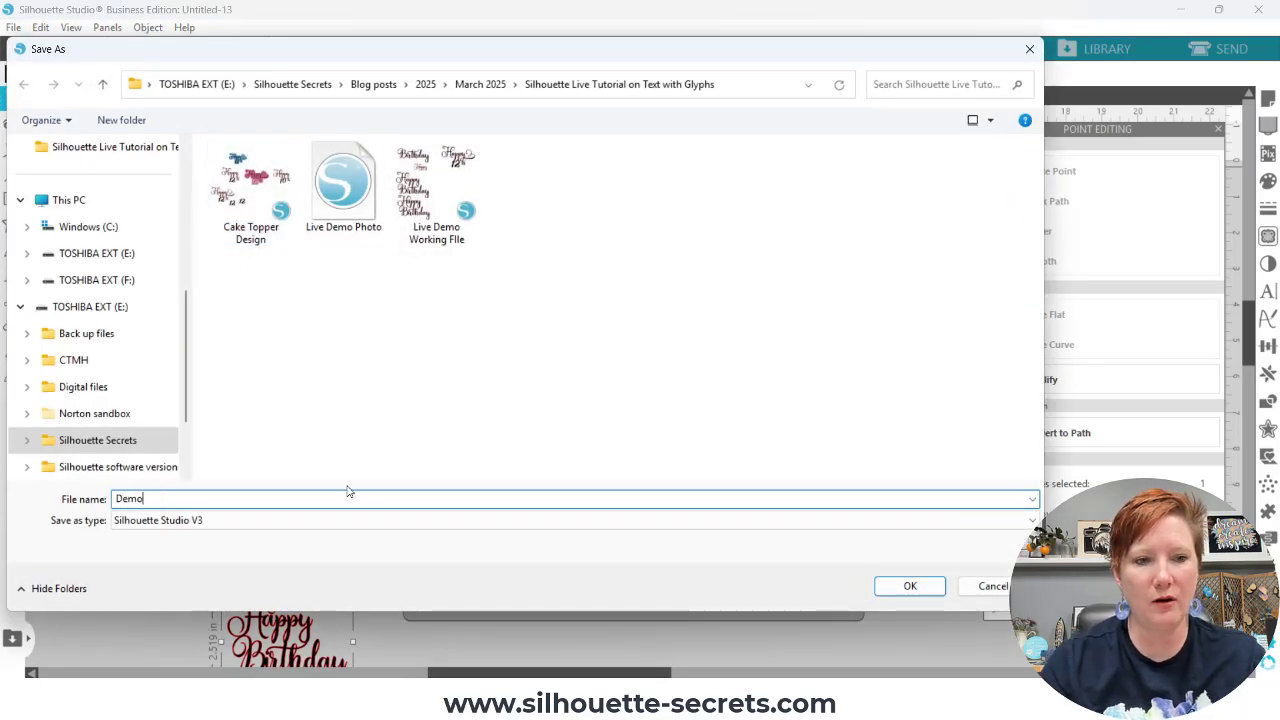
pyautogui.write(' version ')
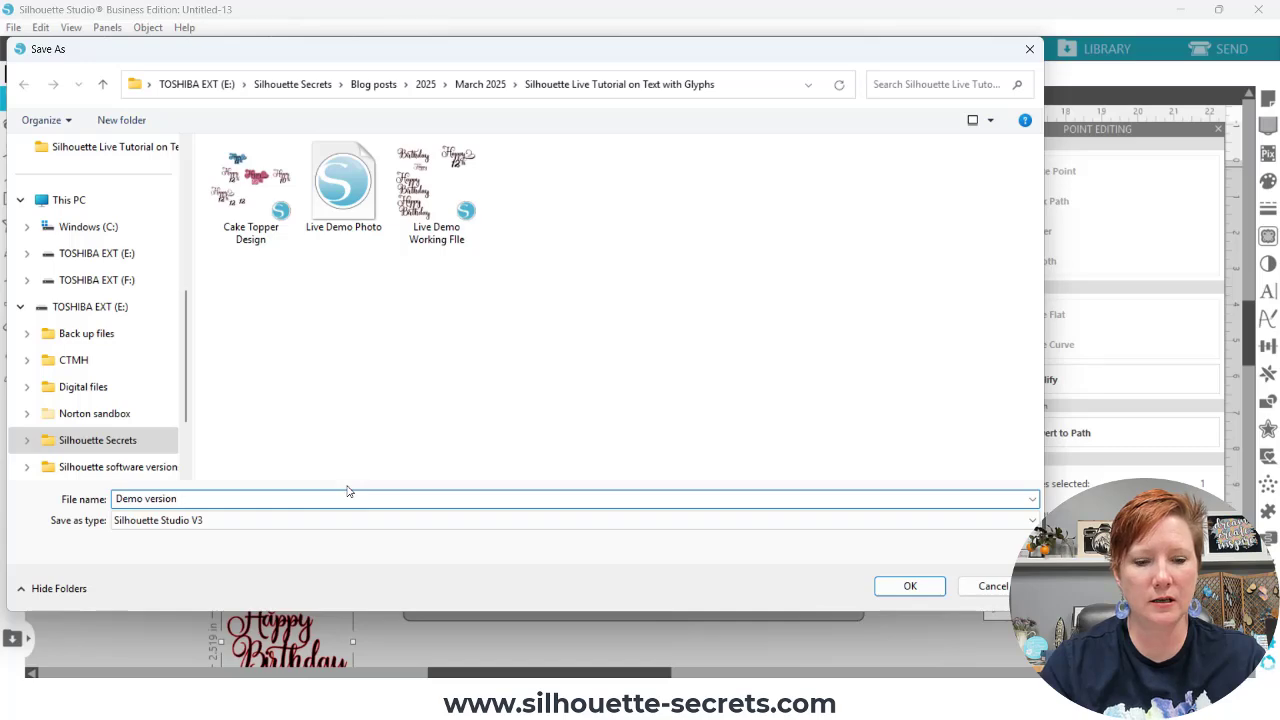
pyautogui.write('Recording')
pyautogui.press('Return')
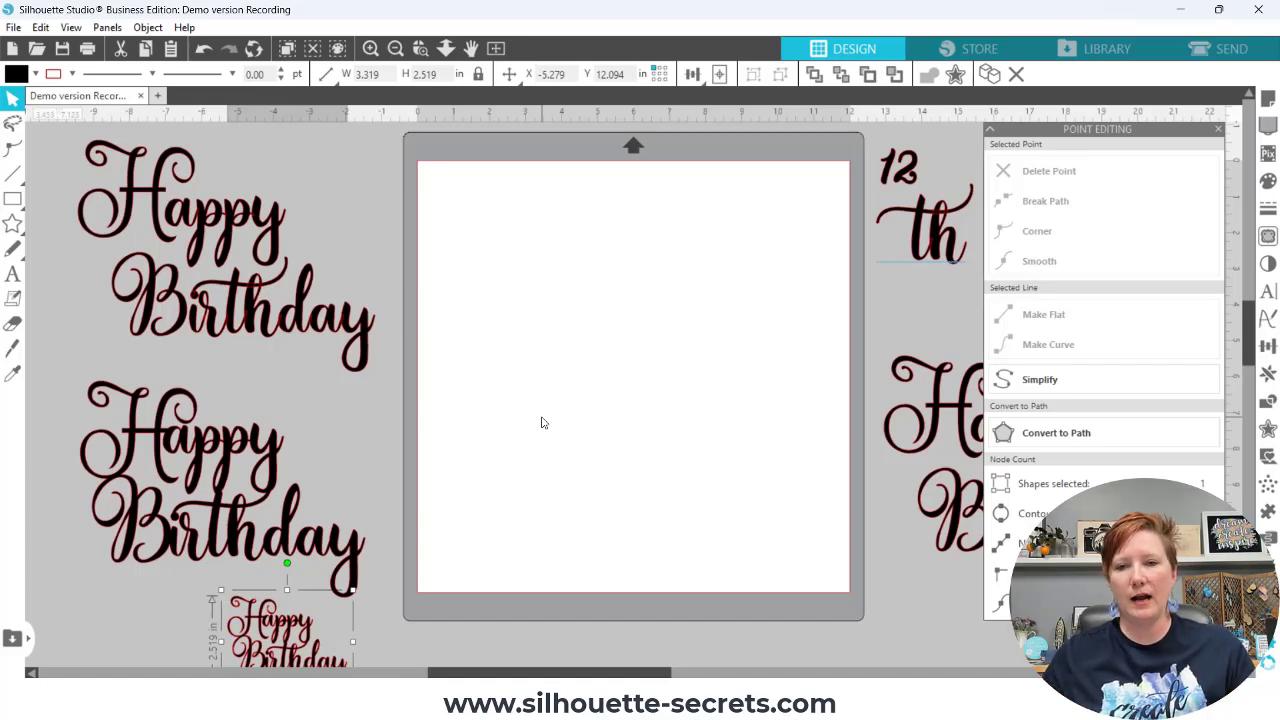
# Place a copy of the separate Amastery Script word "Happy" on the upper-left part of the mat
pyautogui.moveTo(459, 376); pyautogui.dragTo(420, 385)
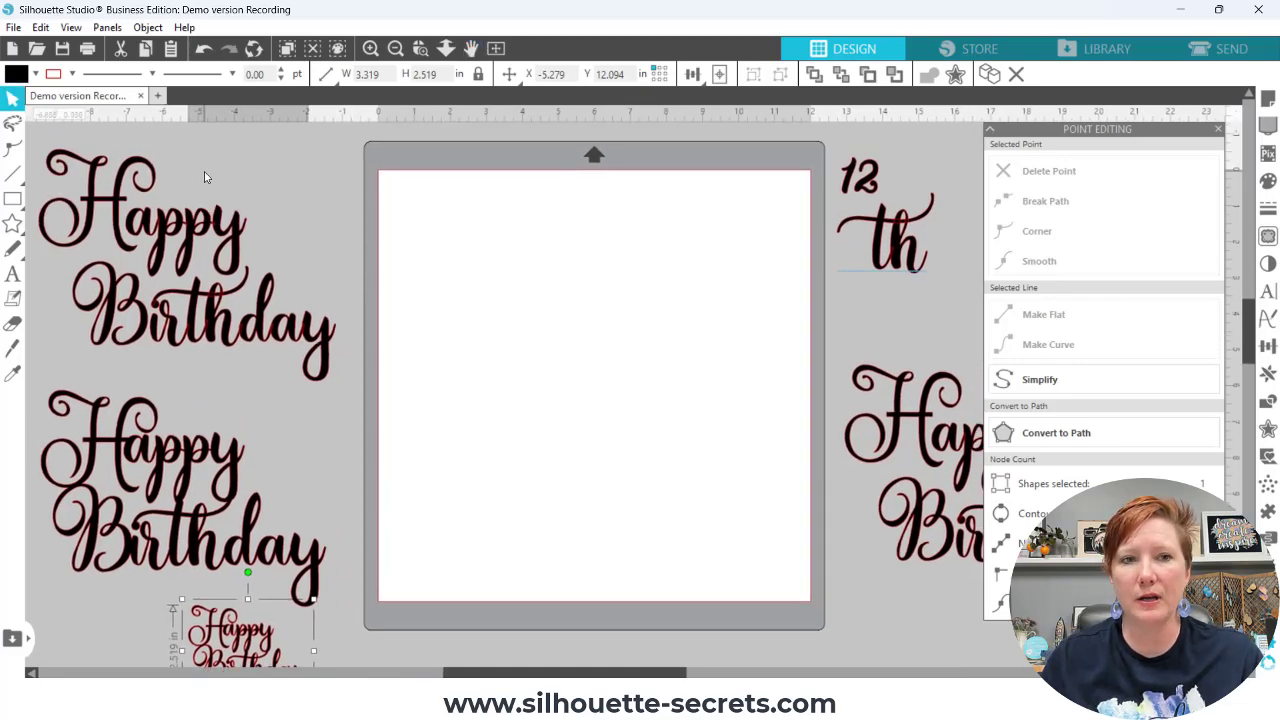
pyautogui.press('i')
pyautogui.press('v')
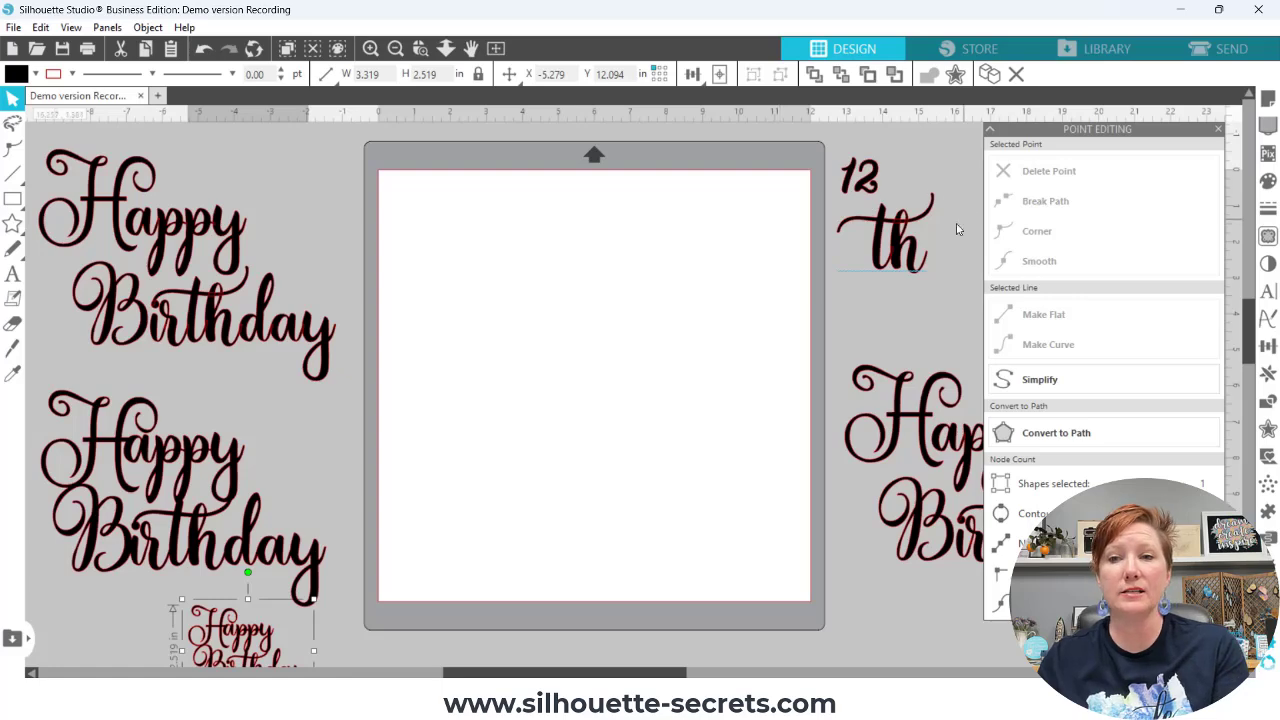
pyautogui.moveTo(898, 232)
pyautogui.mouseDown()
pyautogui.moveTo(950, 230)
pyautogui.moveTo(816, 232)
pyautogui.moveTo(894, 240)
pyautogui.mouseUp()
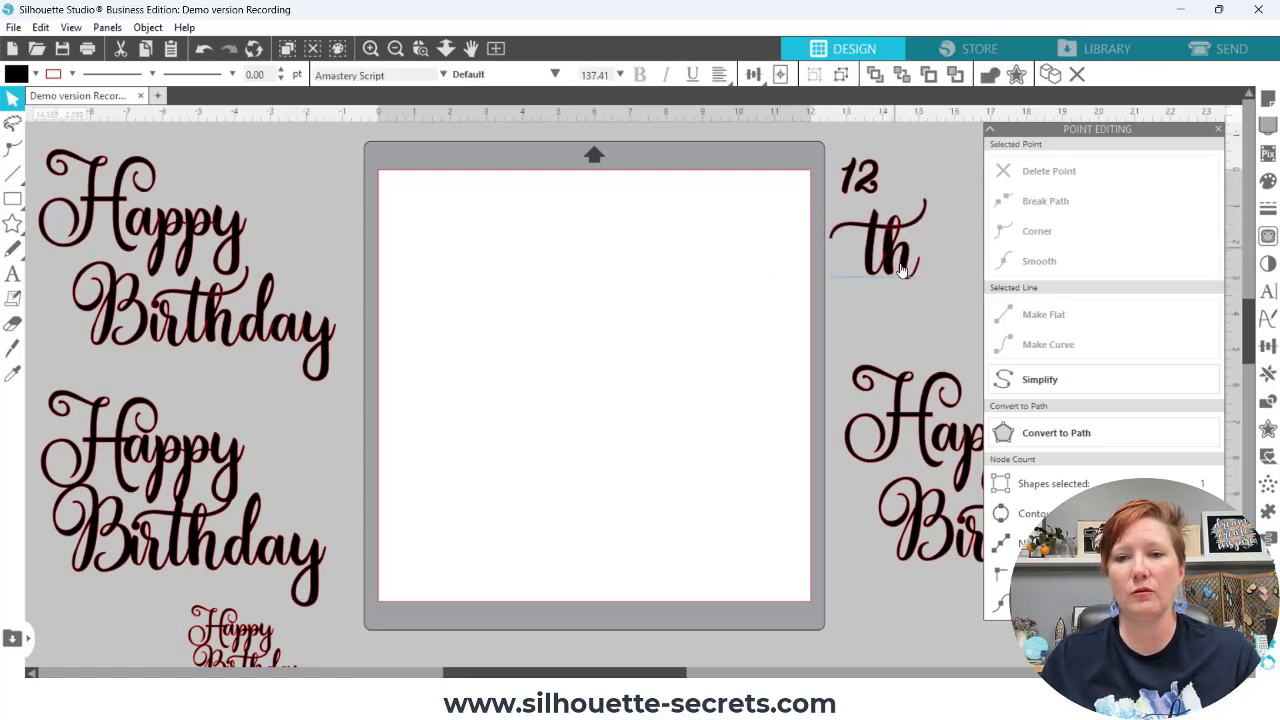
pyautogui.click(943, 397)
pyautogui.click(931, 406)
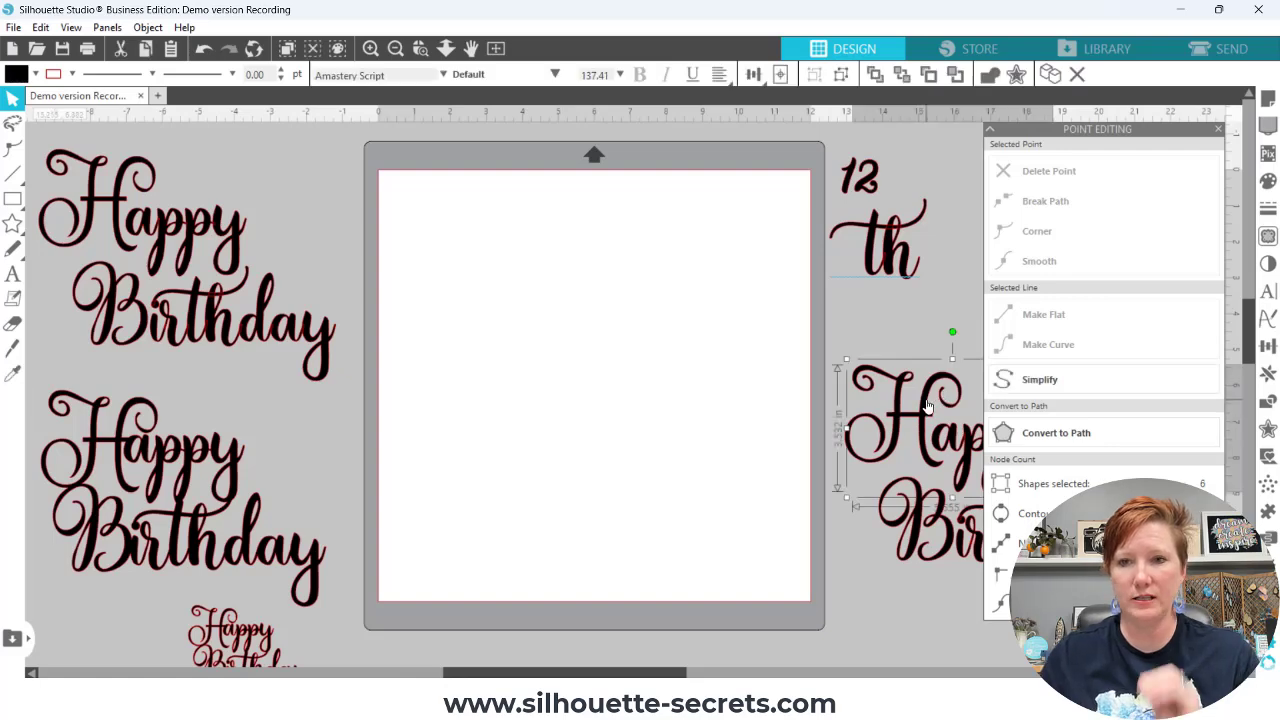
pyautogui.press('i')
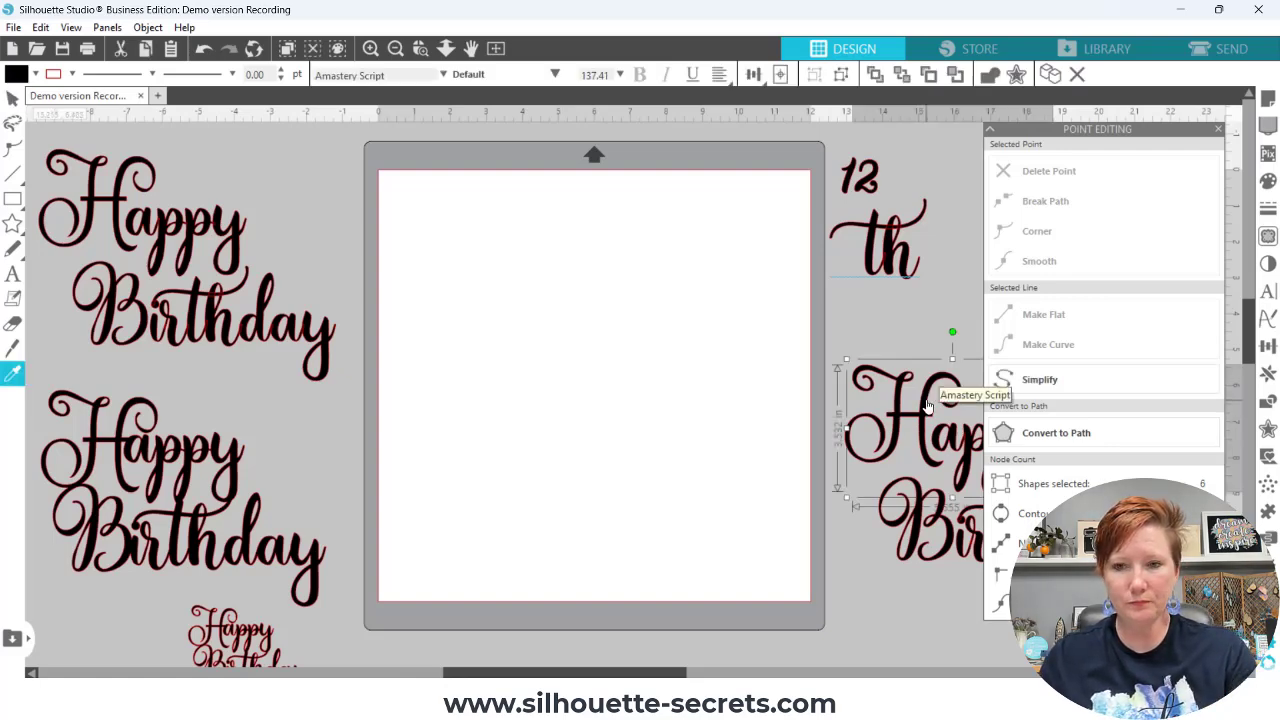
pyautogui.hotkey('ctrl', 'v')
pyautogui.moveTo(925, 407); pyautogui.dragTo(459, 227)
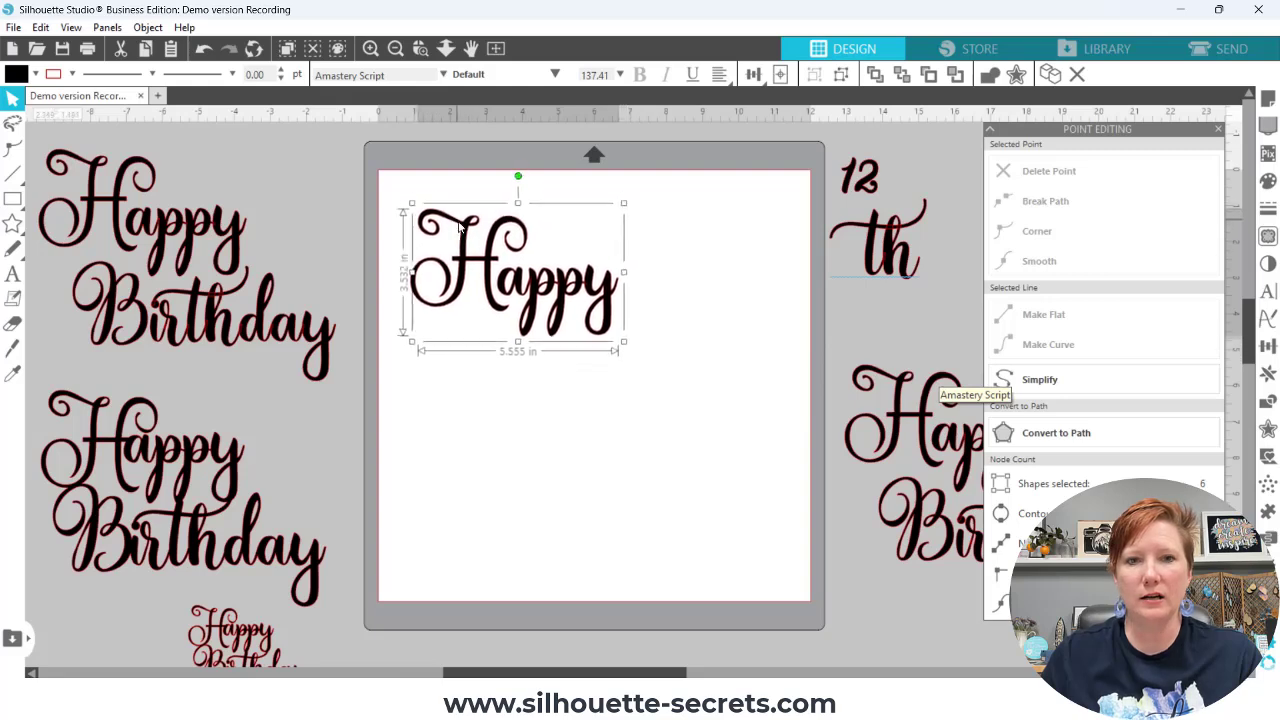
# Move the "12" and the "th" onto the mat side by side beneath "Happy"
pyautogui.moveTo(875, 178); pyautogui.dragTo(553, 372)
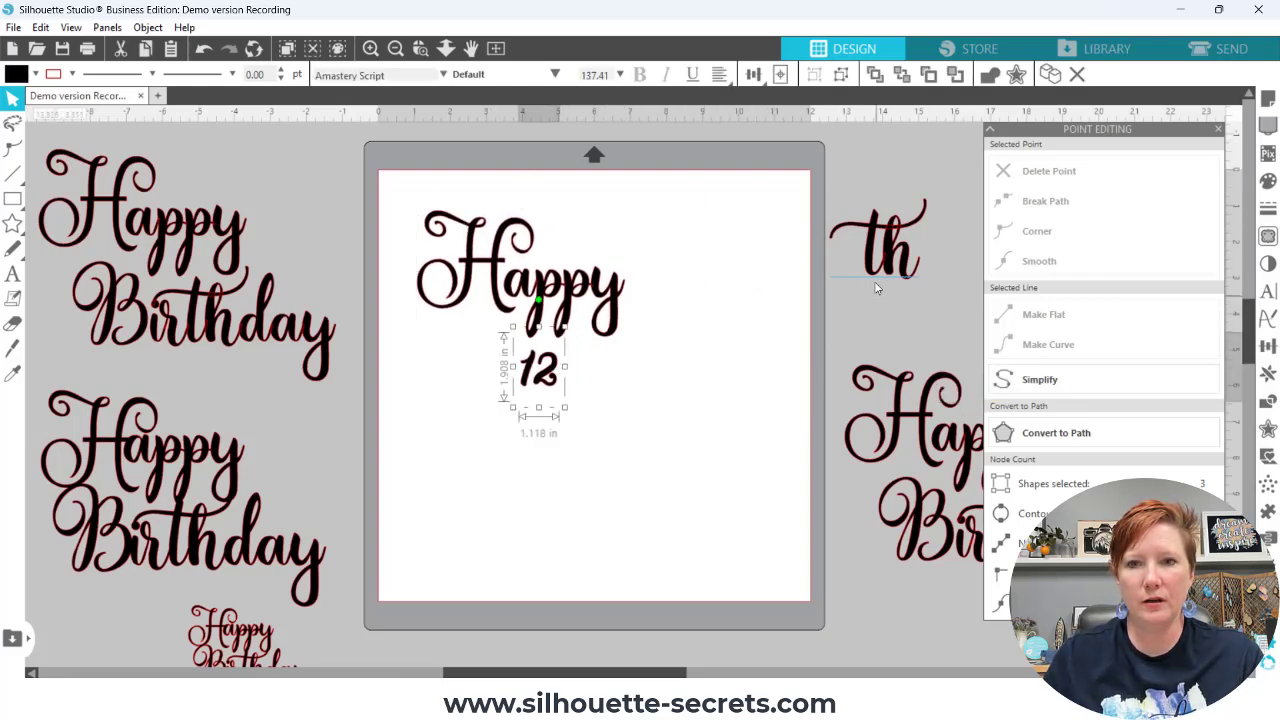
pyautogui.moveTo(876, 288); pyautogui.dragTo(607, 388)
pyautogui.click(547, 378)
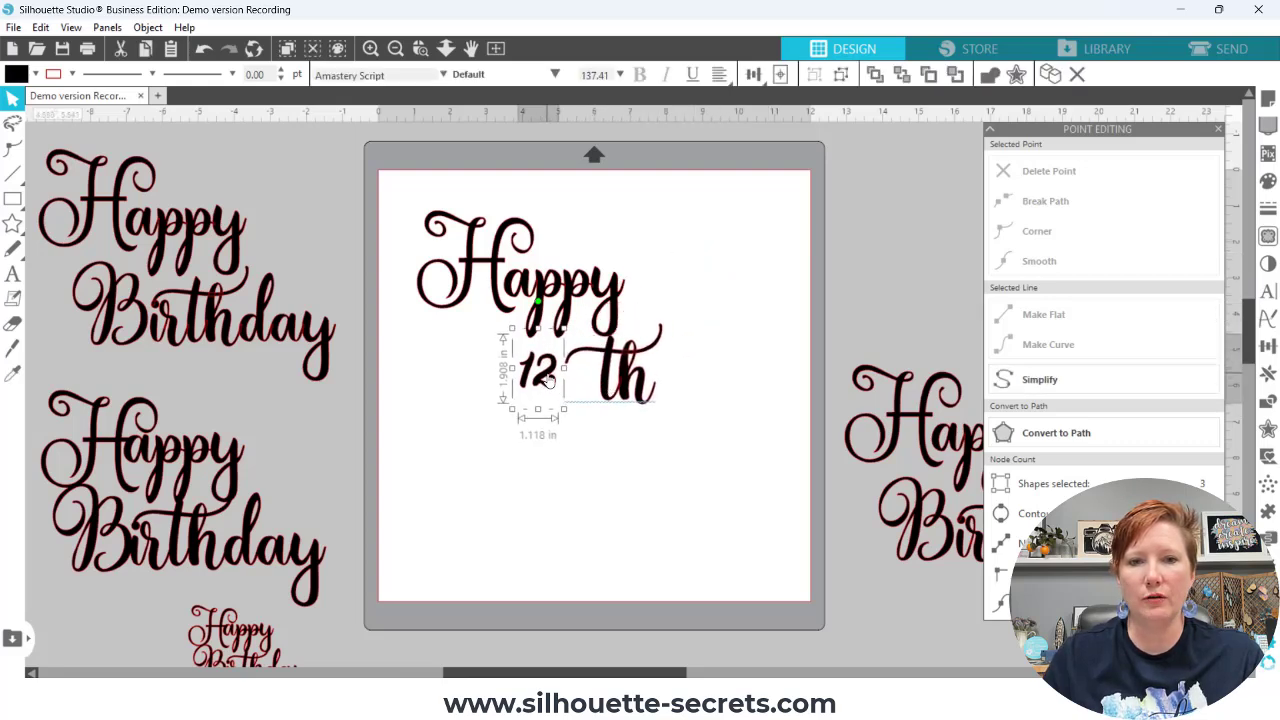
# Enlarge the "12" to about 2.24 in wide and shrink the "th" beside it to about 1.07 in wide
pyautogui.moveTo(564, 410); pyautogui.dragTo(612, 482)
pyautogui.moveTo(578, 416); pyautogui.dragTo(561, 378)
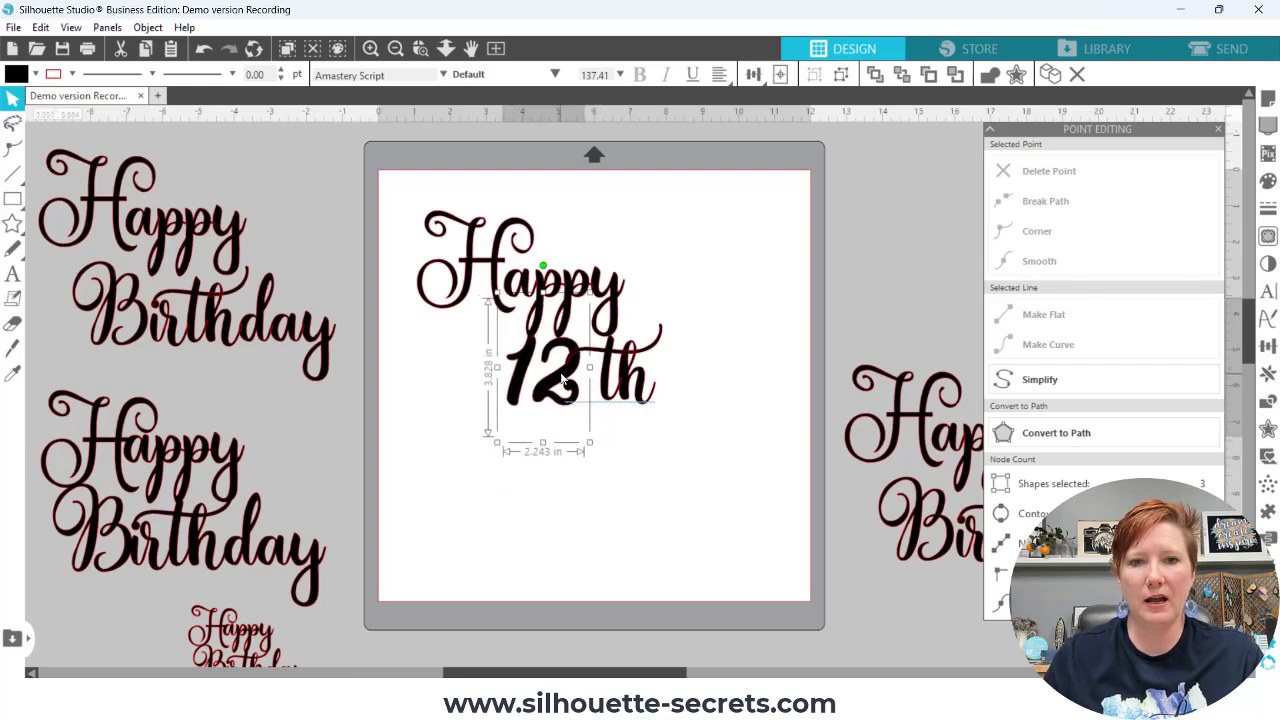
pyautogui.click(615, 376)
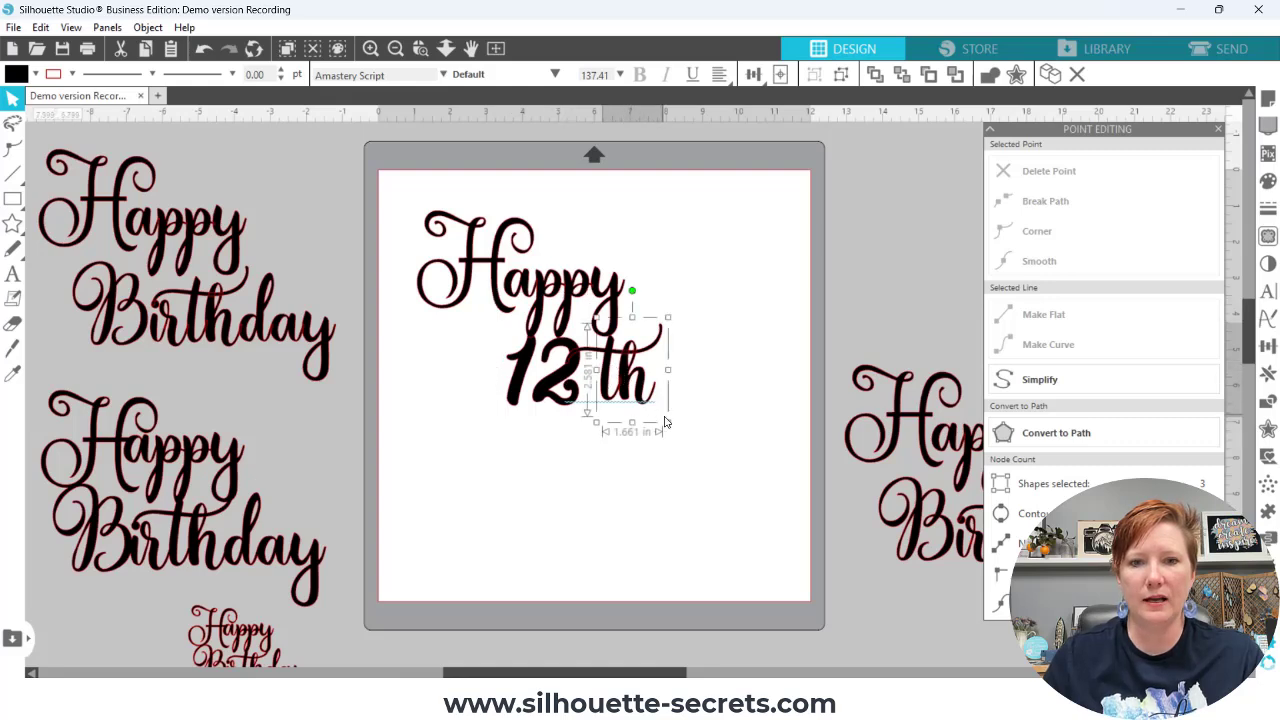
pyautogui.moveTo(668, 421); pyautogui.dragTo(550, 381)
# Enlarge "Happy" to about 6.27 in wide, moving the "12" down the mat to clear space
pyautogui.click(570, 300)
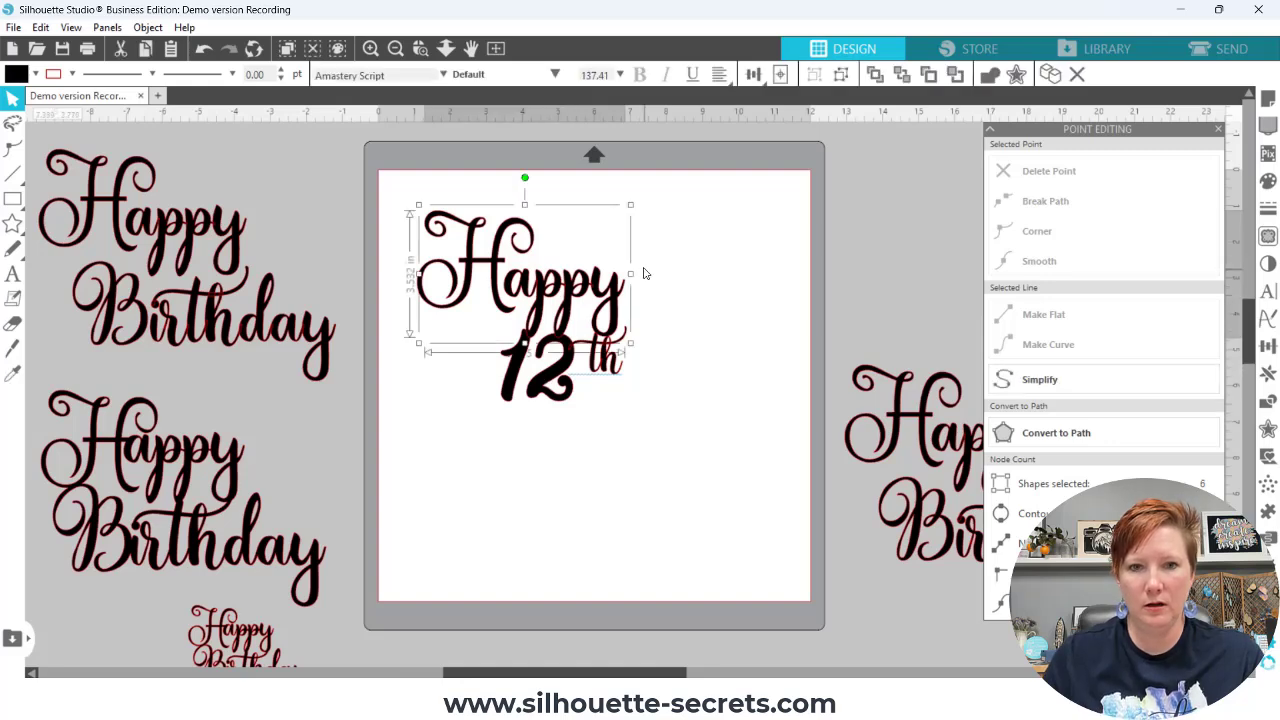
pyautogui.moveTo(649, 203); pyautogui.dragTo(654, 205)
pyautogui.moveTo(560, 368); pyautogui.dragTo(560, 446)
pyautogui.click(588, 298)
pyautogui.click(588, 298)
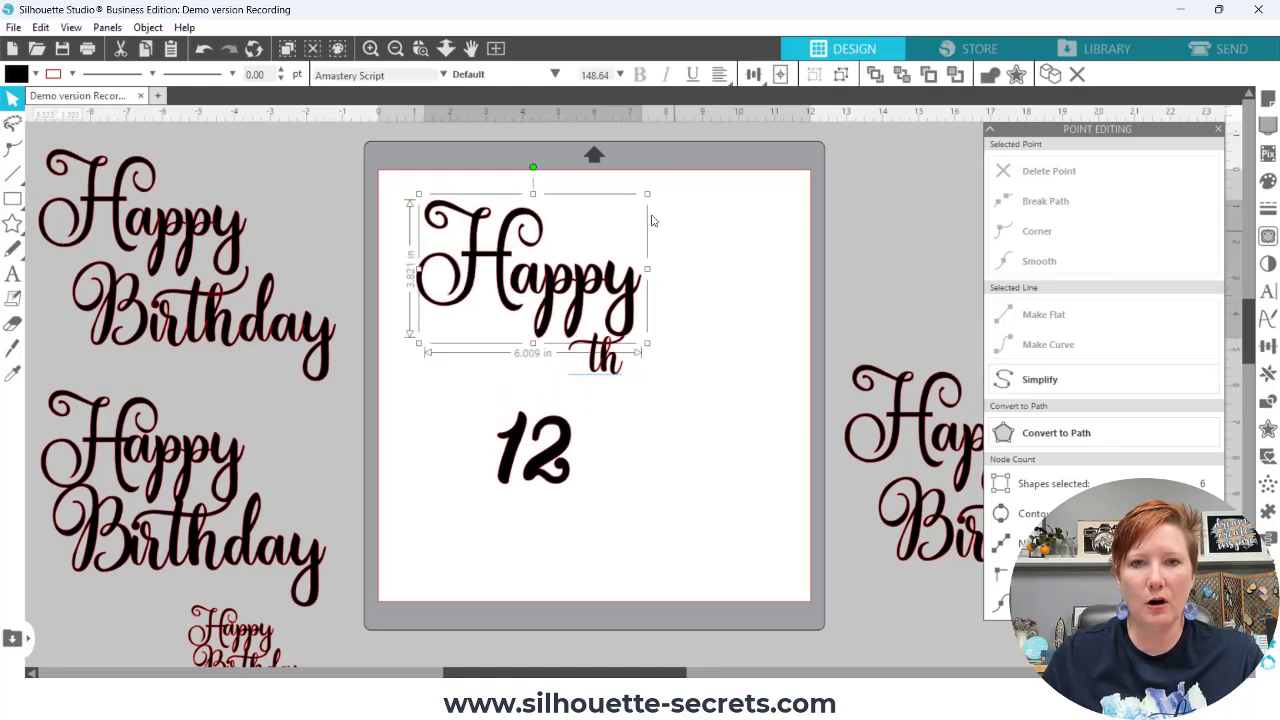
pyautogui.moveTo(654, 199); pyautogui.dragTo(660, 197)
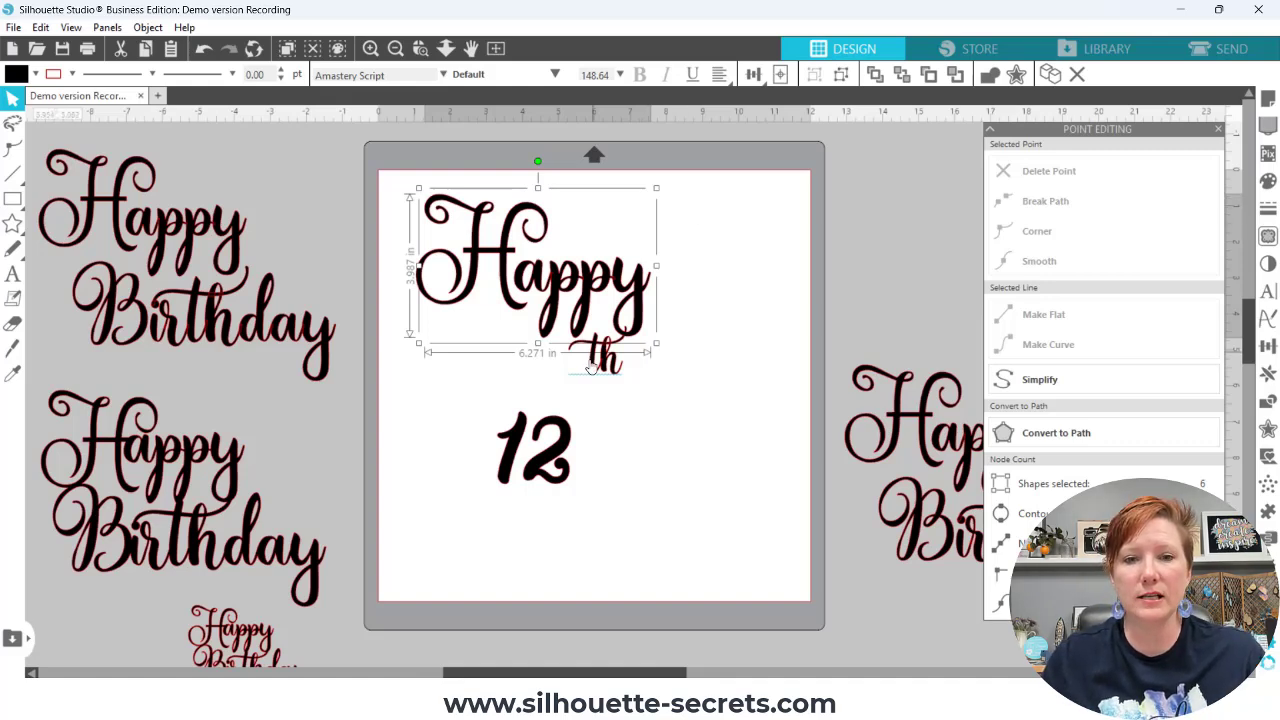
# Place the "th" under the y of "Happy" with the "12" before it, and enlarge the "th" to about 1.27 in wide
pyautogui.moveTo(605, 360)
pyautogui.mouseDown()
pyautogui.moveTo(651, 394)
pyautogui.moveTo(628, 370)
pyautogui.mouseUp()
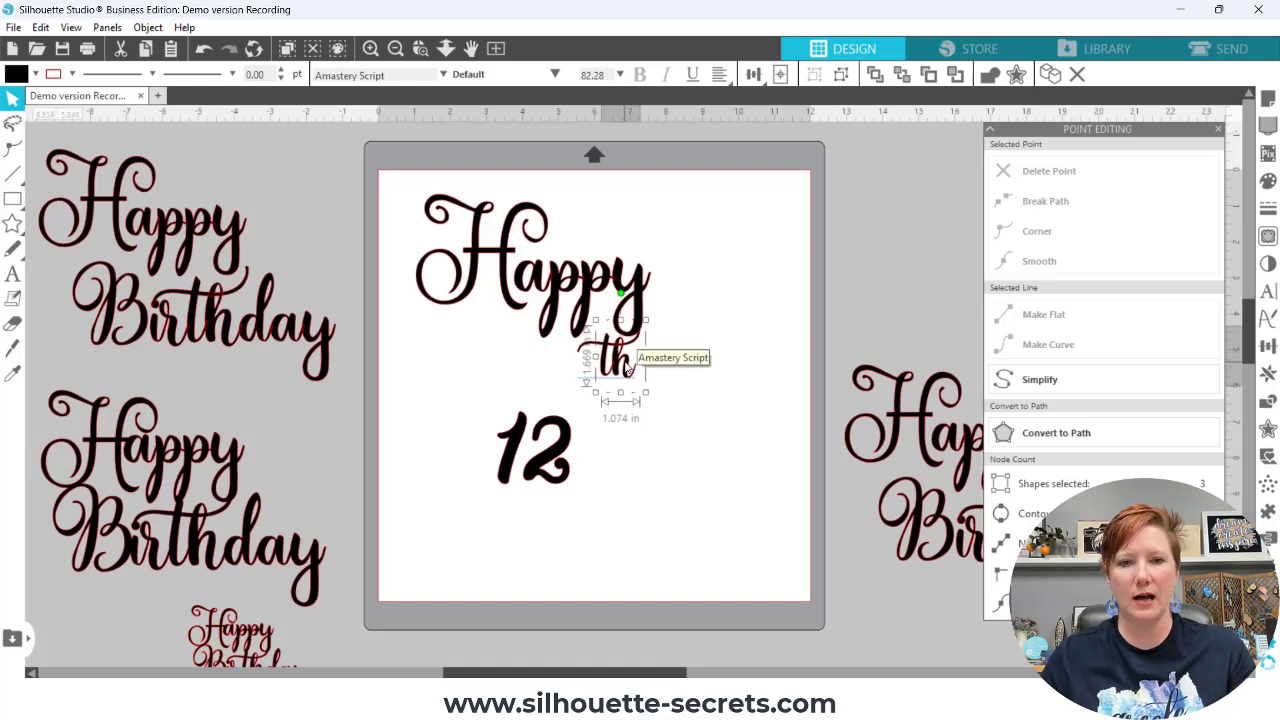
pyautogui.moveTo(571, 423); pyautogui.dragTo(618, 355)
pyautogui.click(616, 398)
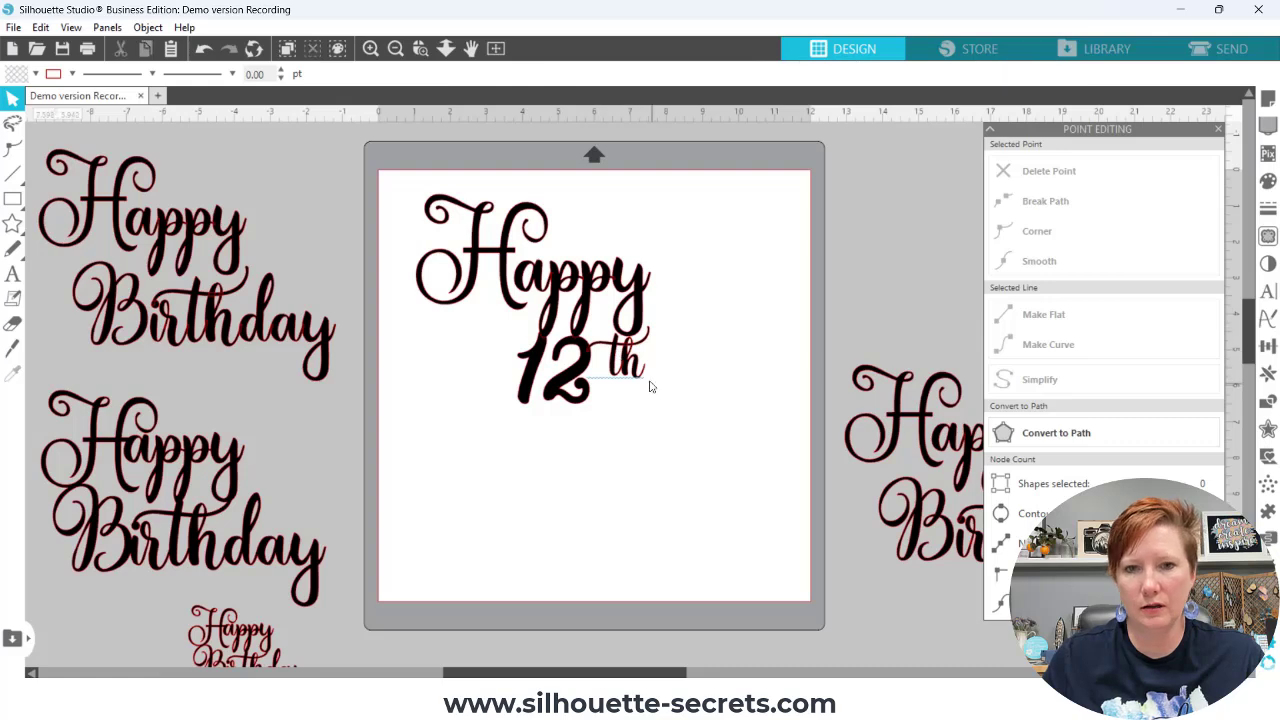
pyautogui.moveTo(656, 393); pyautogui.dragTo(663, 400)
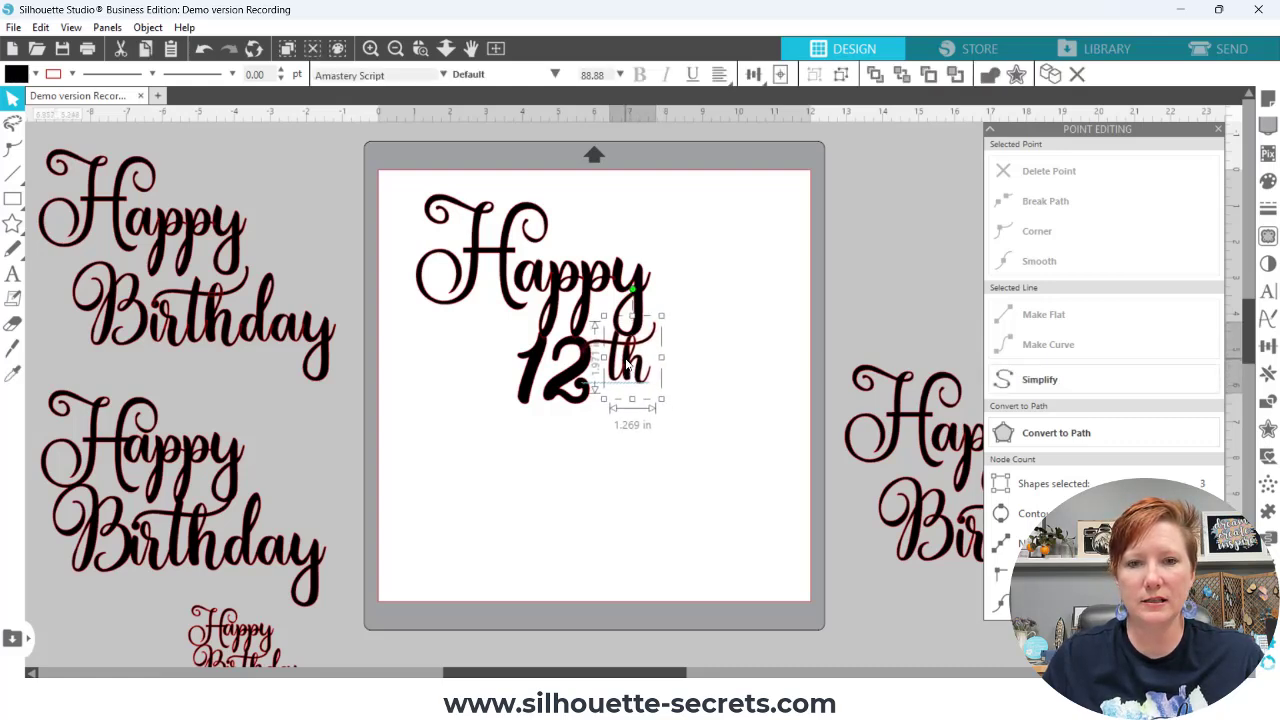
# Nudge the "th" slightly so its crossbar overlaps the edge of the "2" and its letters overlap the y tail
pyautogui.click(420, 48)
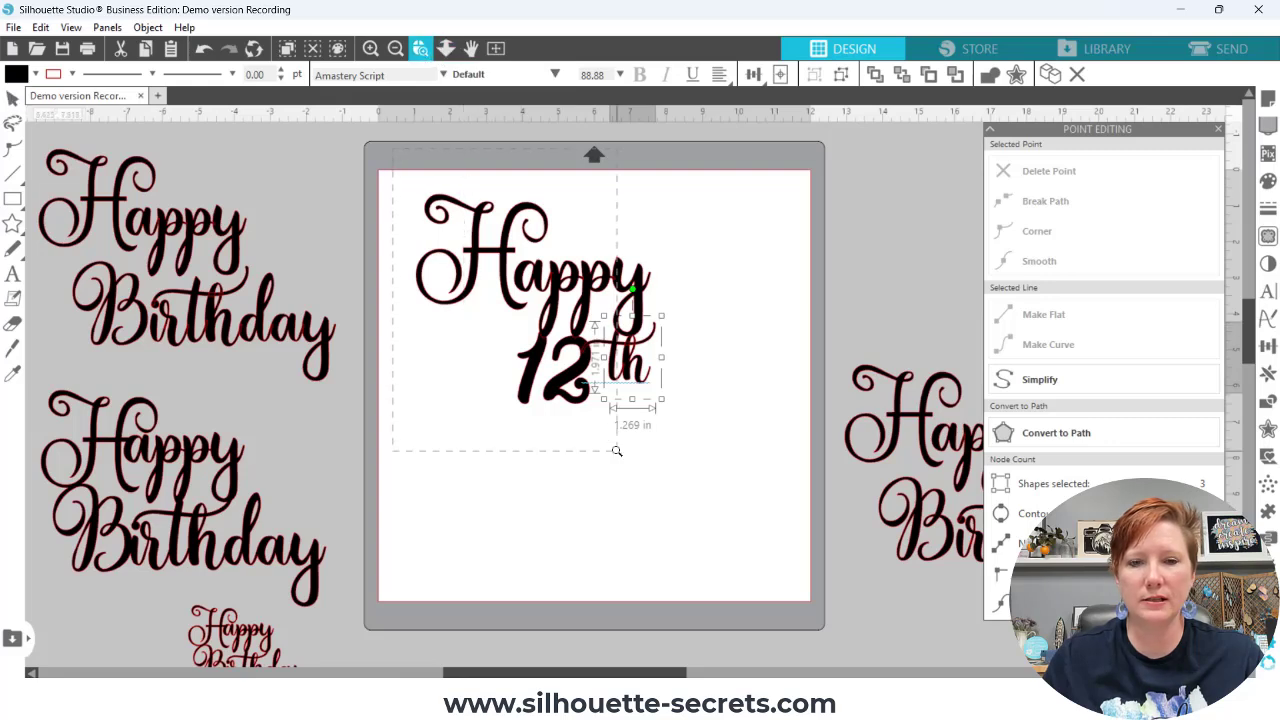
pyautogui.moveTo(709, 465); pyautogui.dragTo(715, 470)
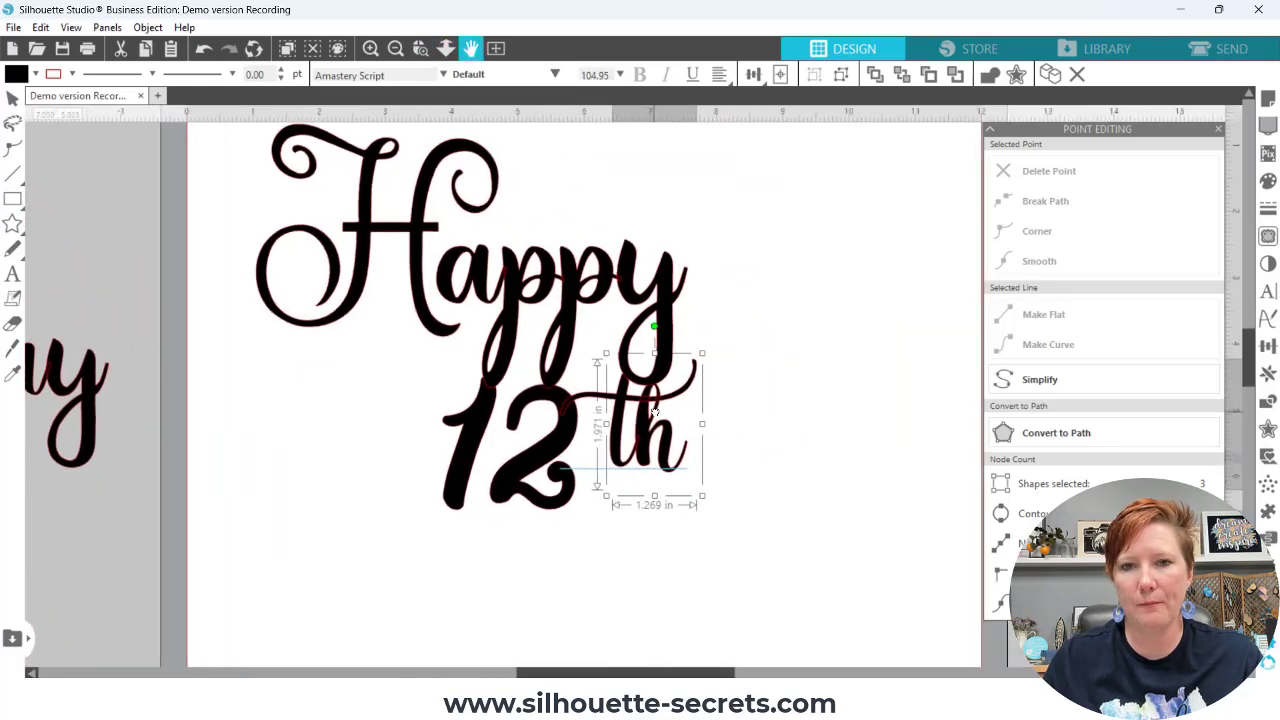
pyautogui.click(1219, 132)
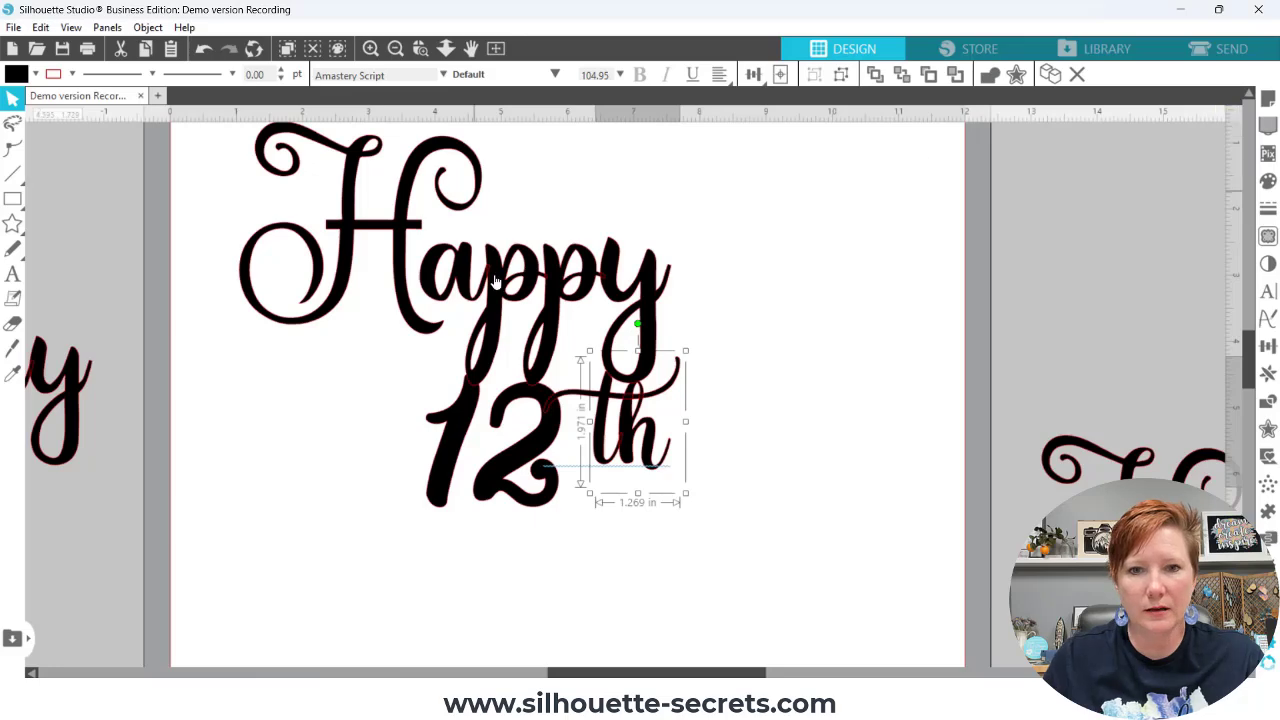
pyautogui.click(420, 48)
pyautogui.moveTo(211, 141); pyautogui.dragTo(801, 581)
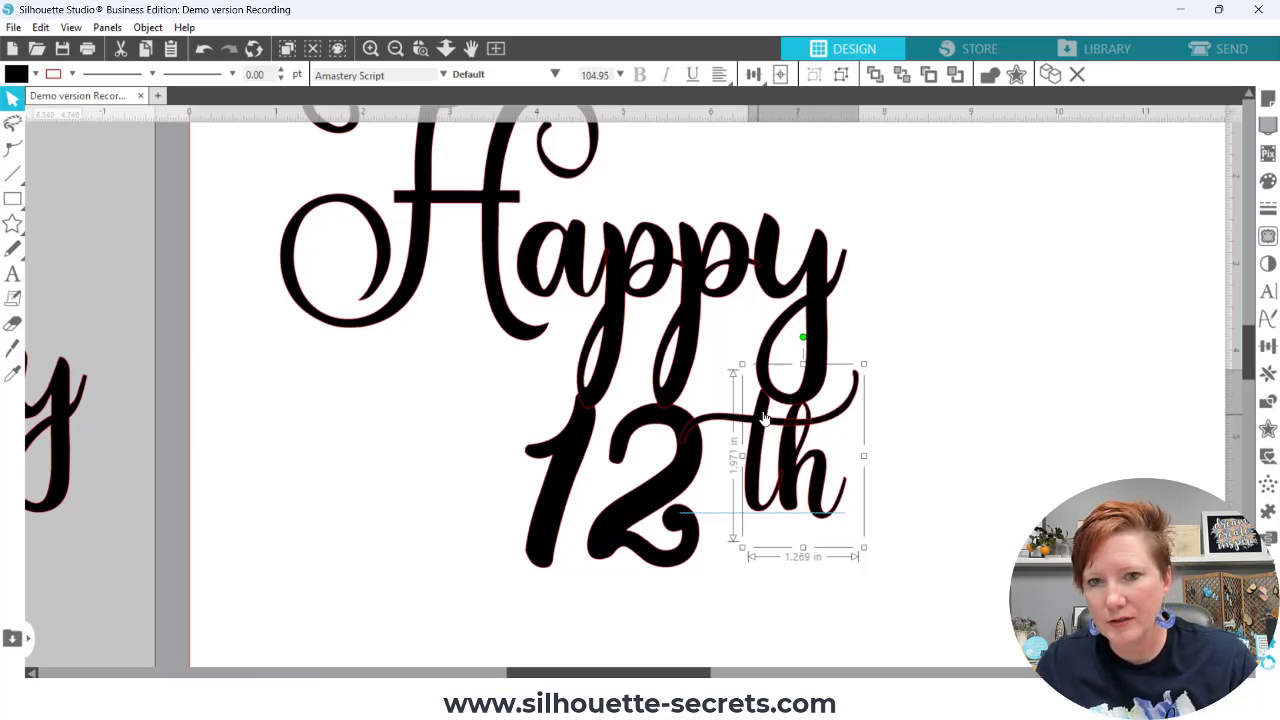
pyautogui.moveTo(766, 417); pyautogui.dragTo(770, 411)
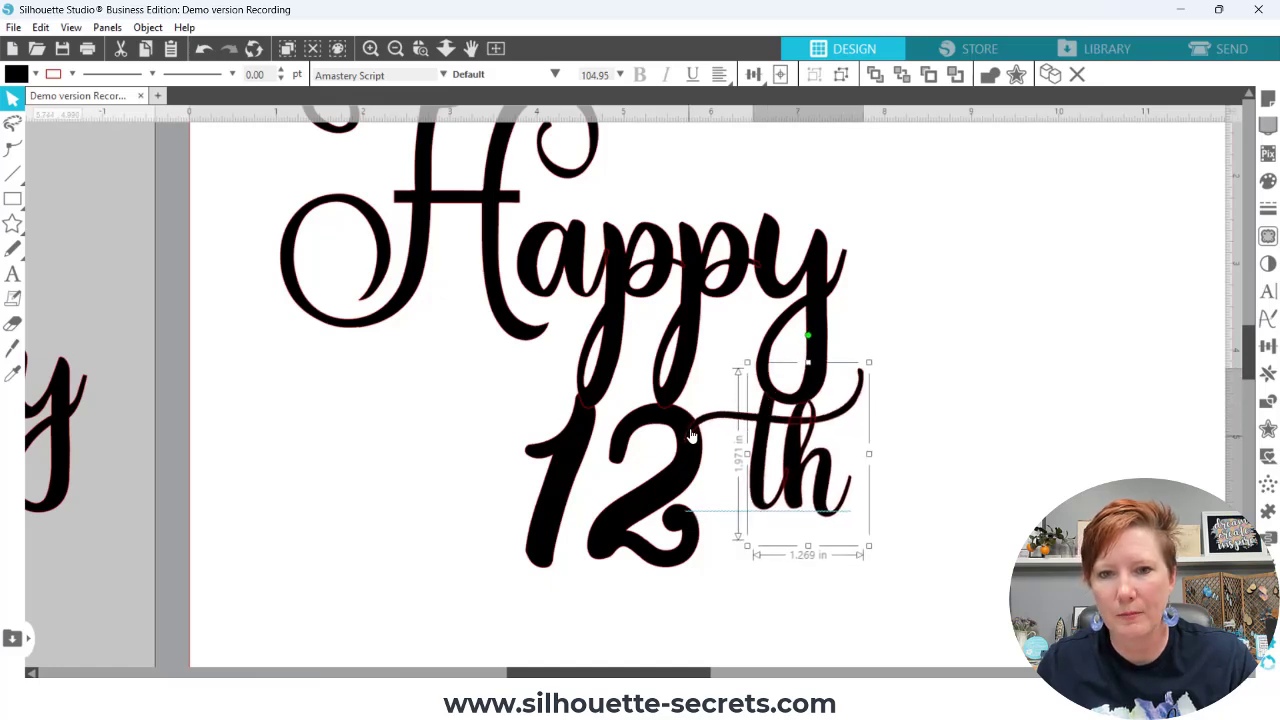
# Inspect the overlaps between "Happy", "12" and "th" by showing them without fill, and restore their black fill
pyautogui.moveTo(212, 166); pyautogui.dragTo(896, 530)
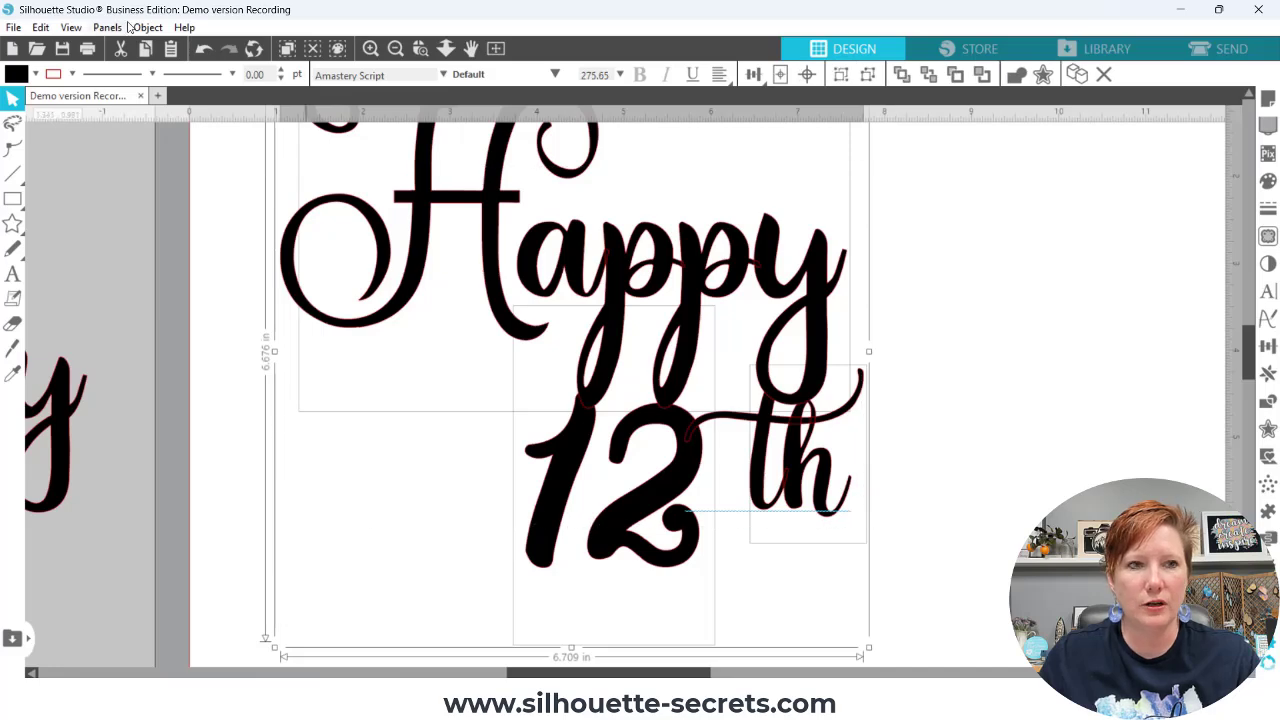
pyautogui.click(36, 75)
pyautogui.click(32, 104)
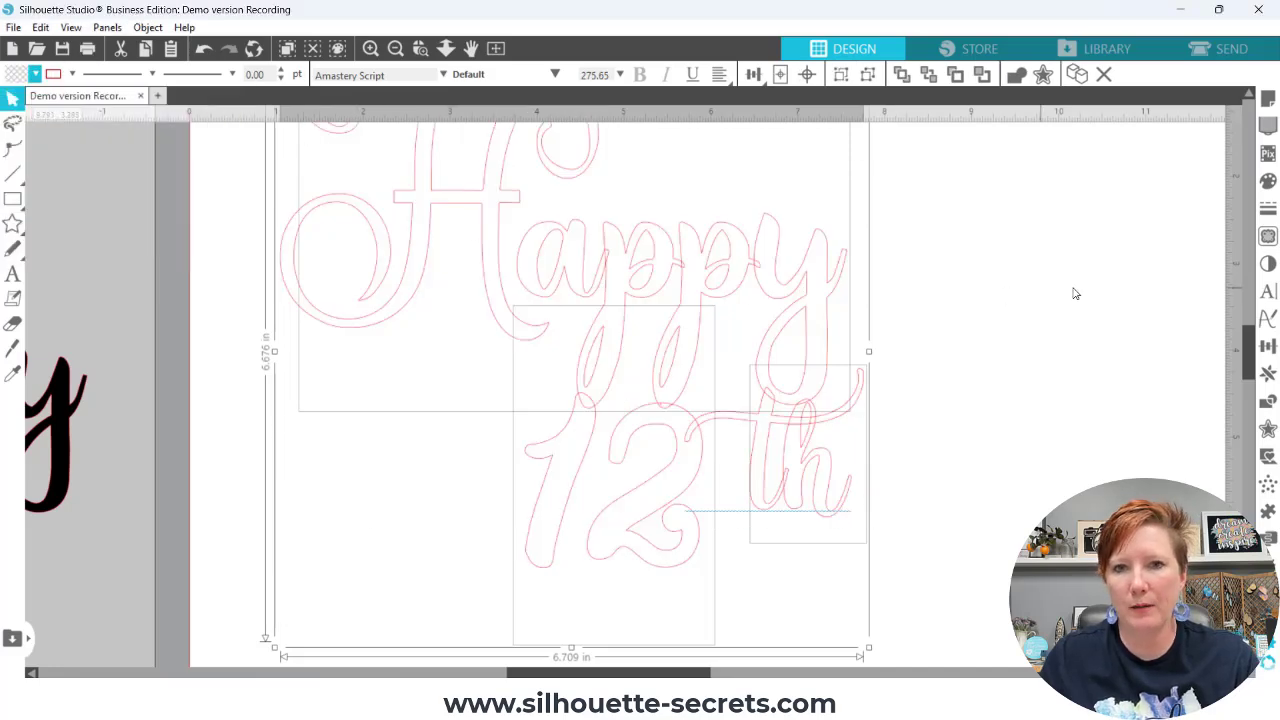
pyautogui.press('space')
pyautogui.moveTo(1073, 289); pyautogui.dragTo(899, 276)
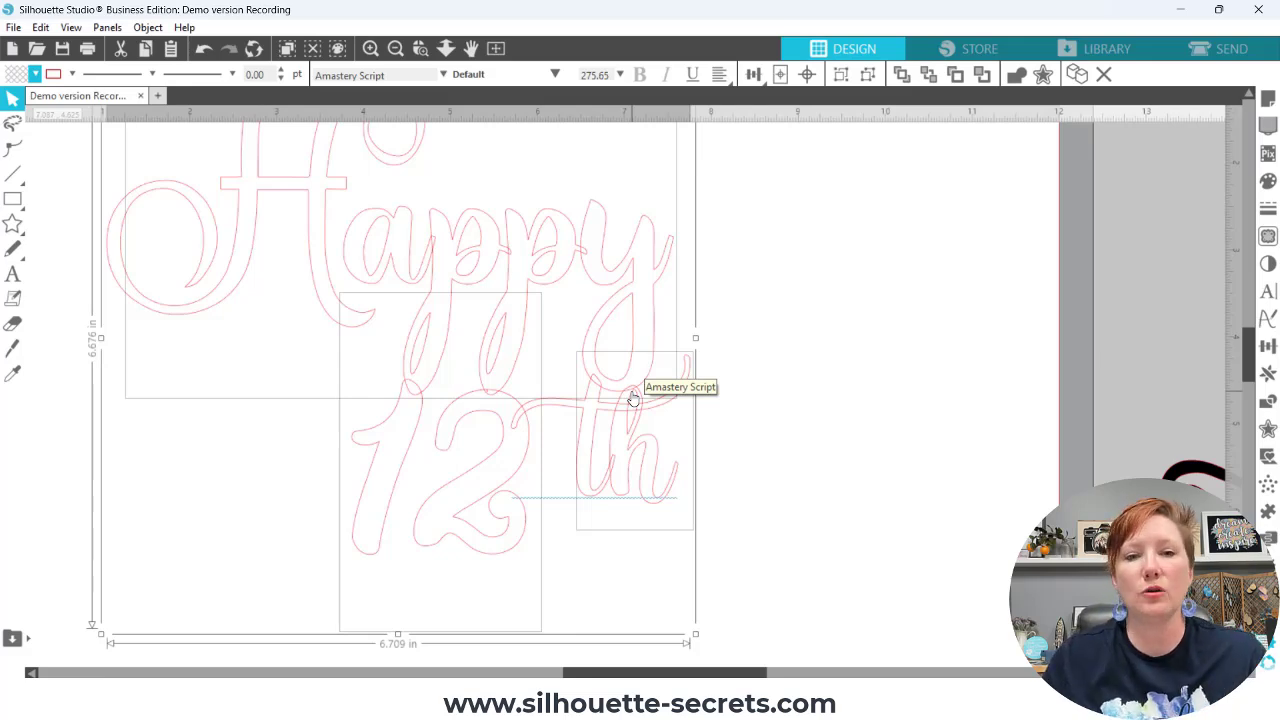
pyautogui.click(35, 74)
pyautogui.click(32, 100)
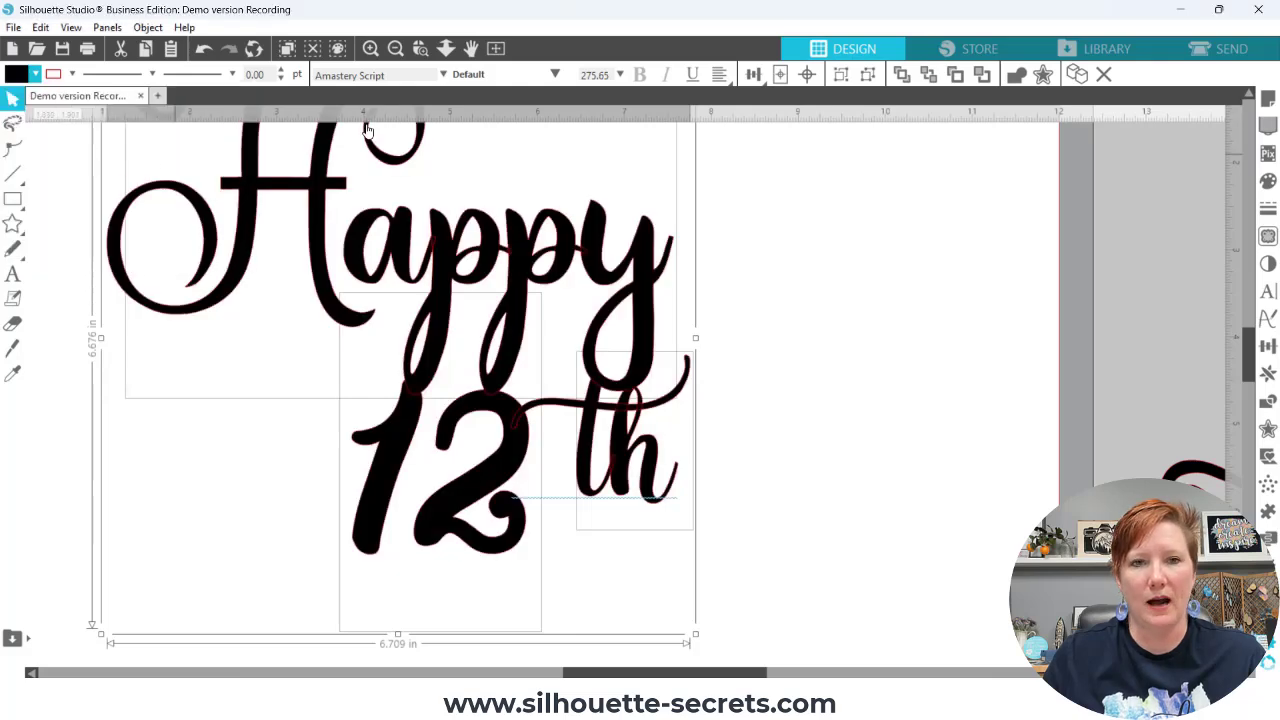
pyautogui.click(395, 48)
pyautogui.moveTo(570, 243); pyautogui.dragTo(657, 251)
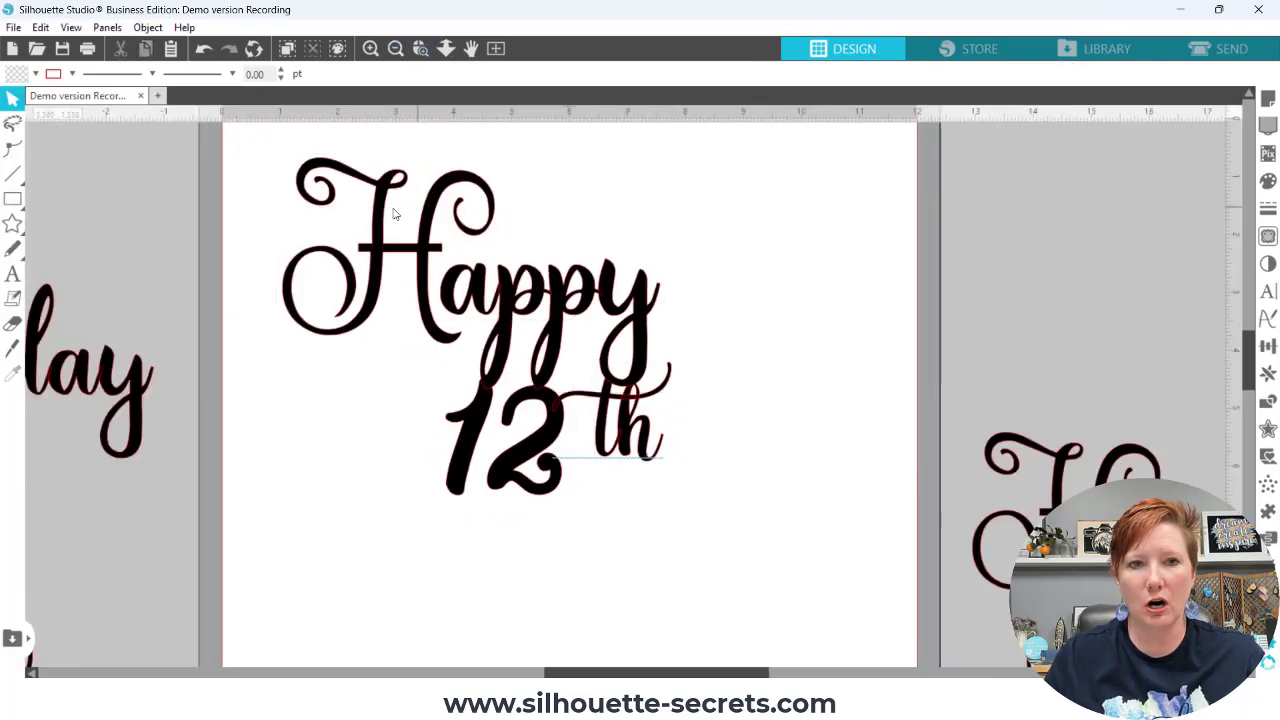
pyautogui.moveTo(267, 149); pyautogui.dragTo(689, 475)
pyautogui.press('space')
pyautogui.moveTo(575, 423); pyautogui.dragTo(644, 456)
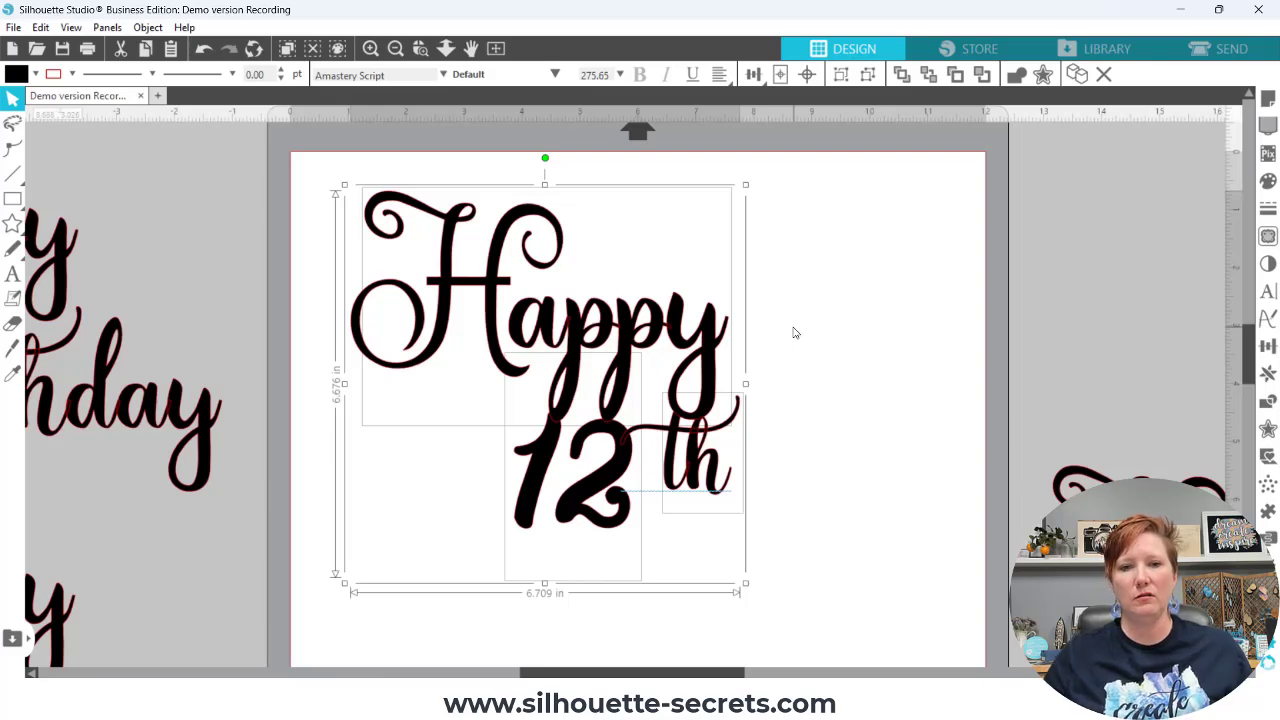
pyautogui.click(455, 495)
pyautogui.click(540, 473)
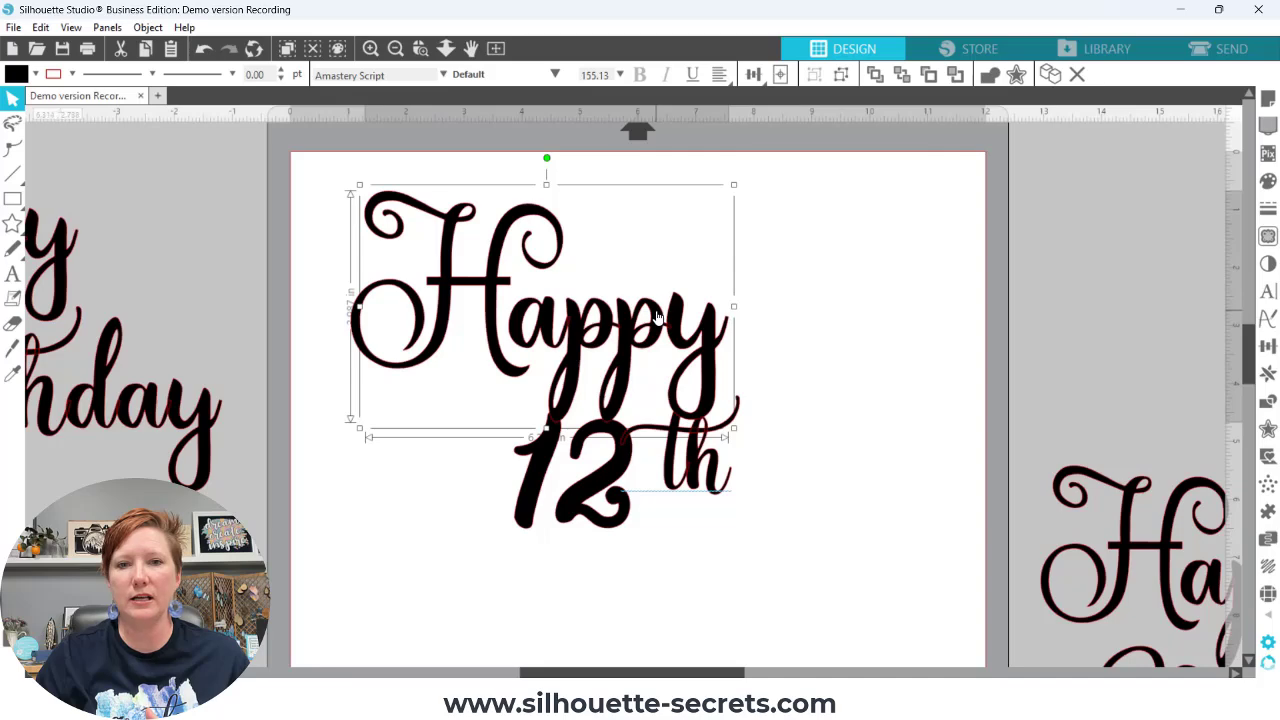
# Open the Amastery Script glyphs for the word "Happy" and browse to the alternate "y" characters
pyautogui.doubleClick(660, 318)
pyautogui.click(817, 289)
pyautogui.click(678, 314)
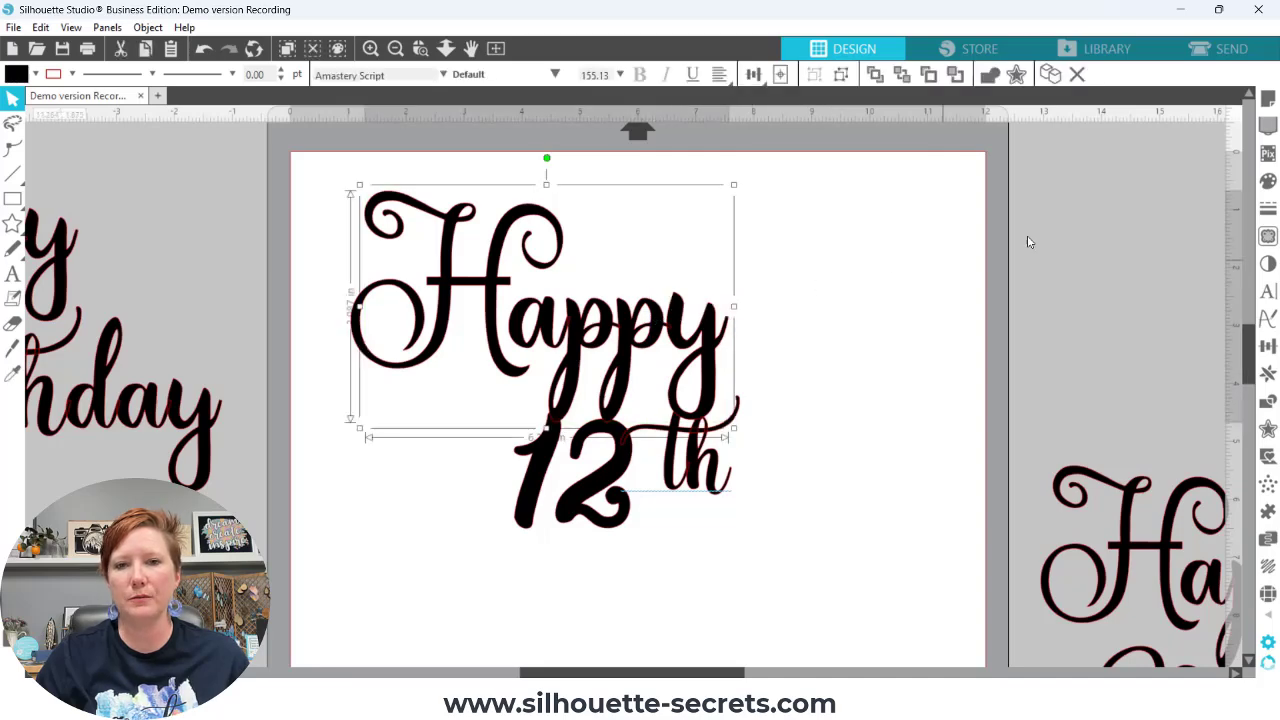
pyautogui.click(1268, 291)
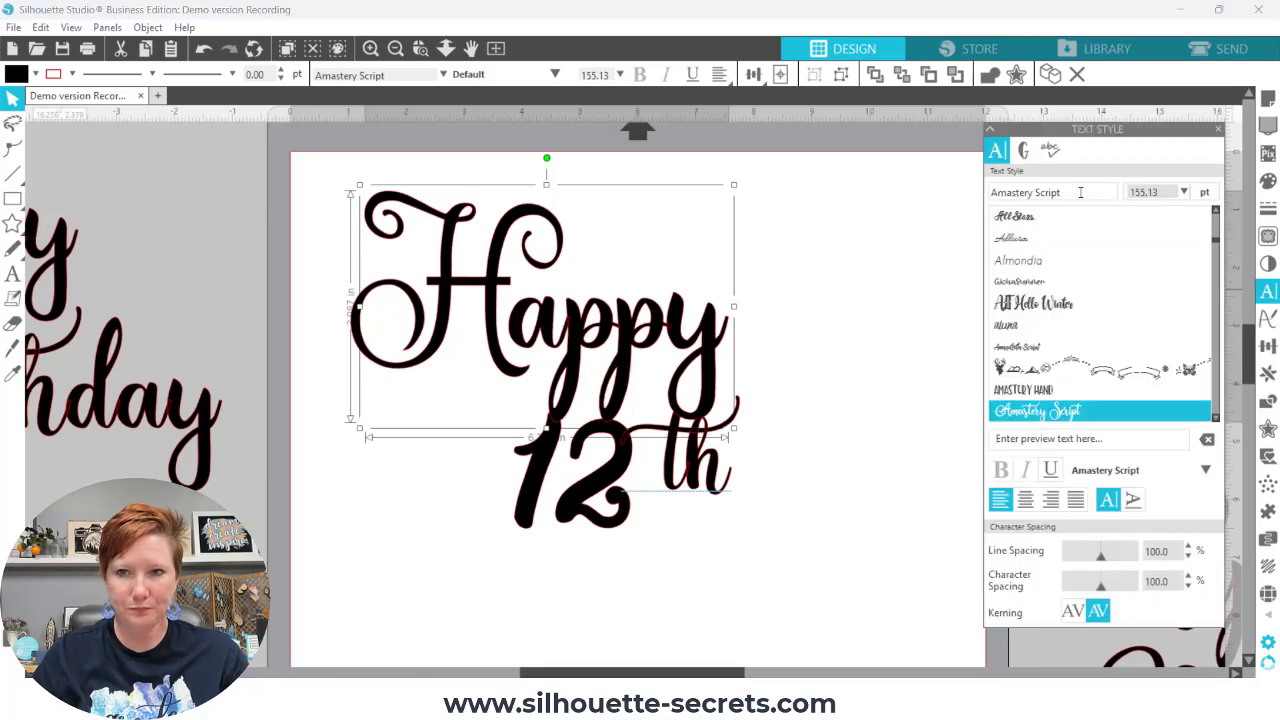
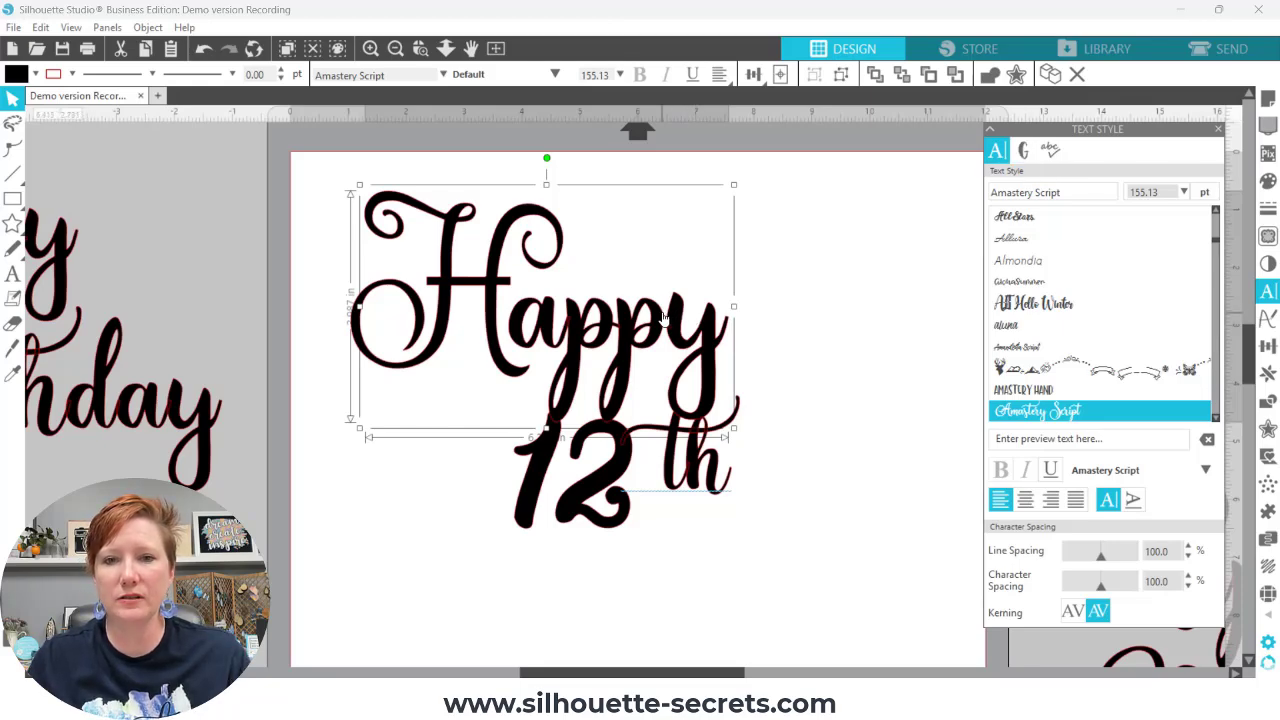
pyautogui.press('ctrl')
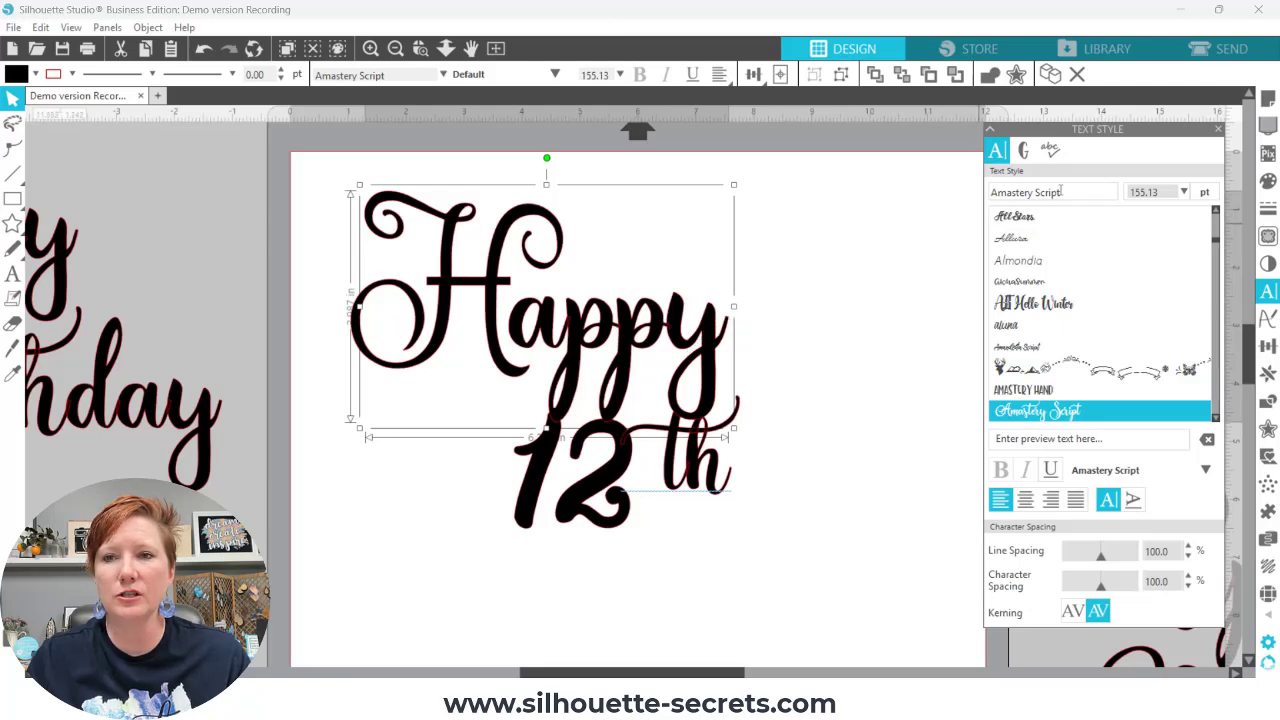
pyautogui.press('ctrl')
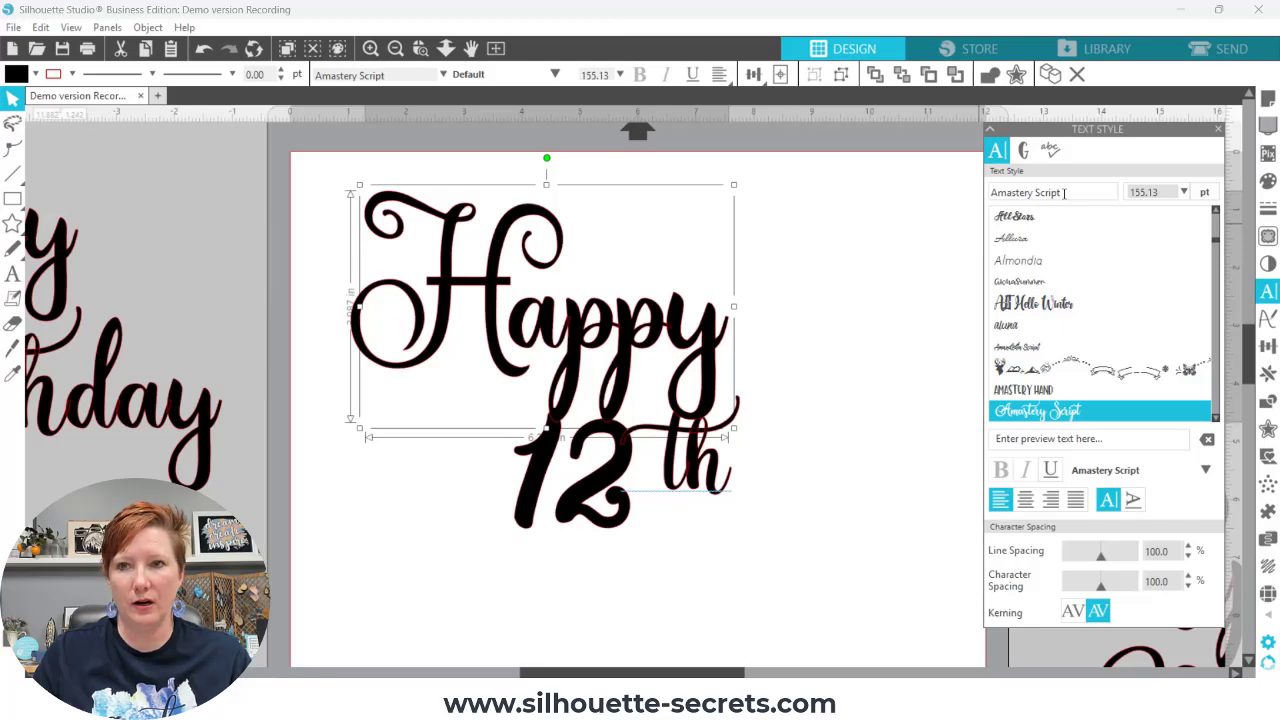
pyautogui.click(1024, 151)
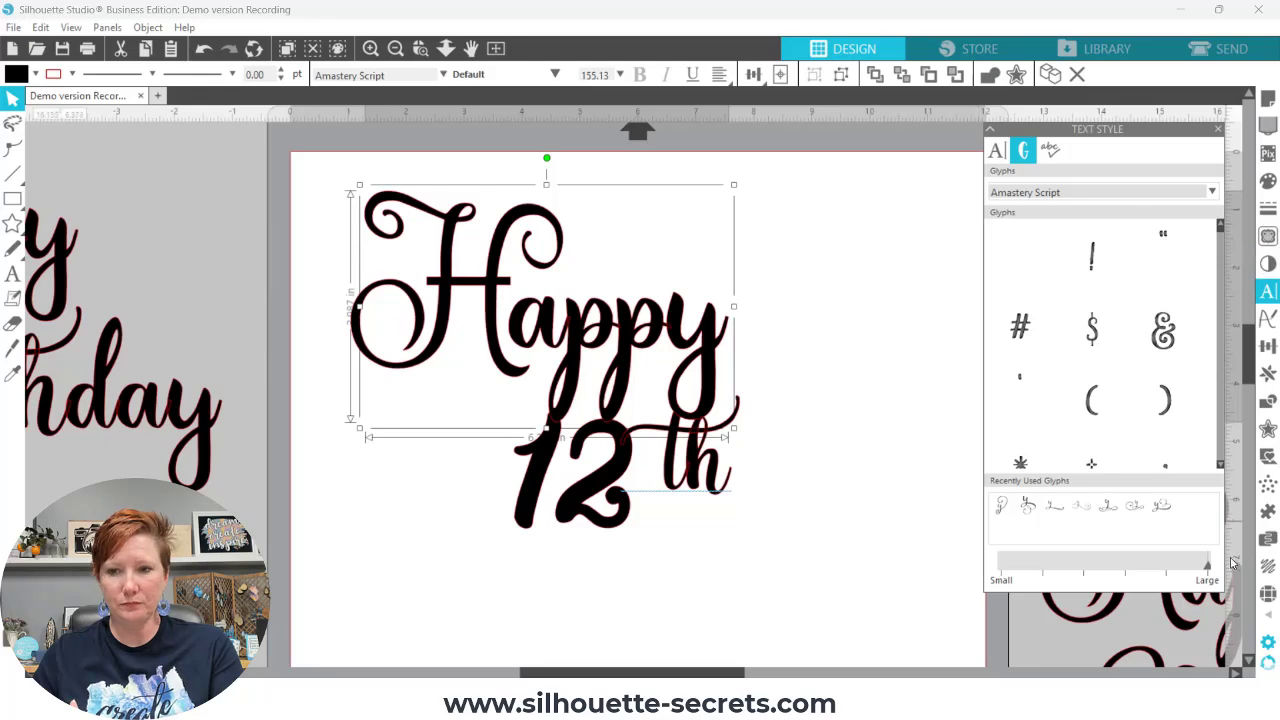
pyautogui.press('ctrl')
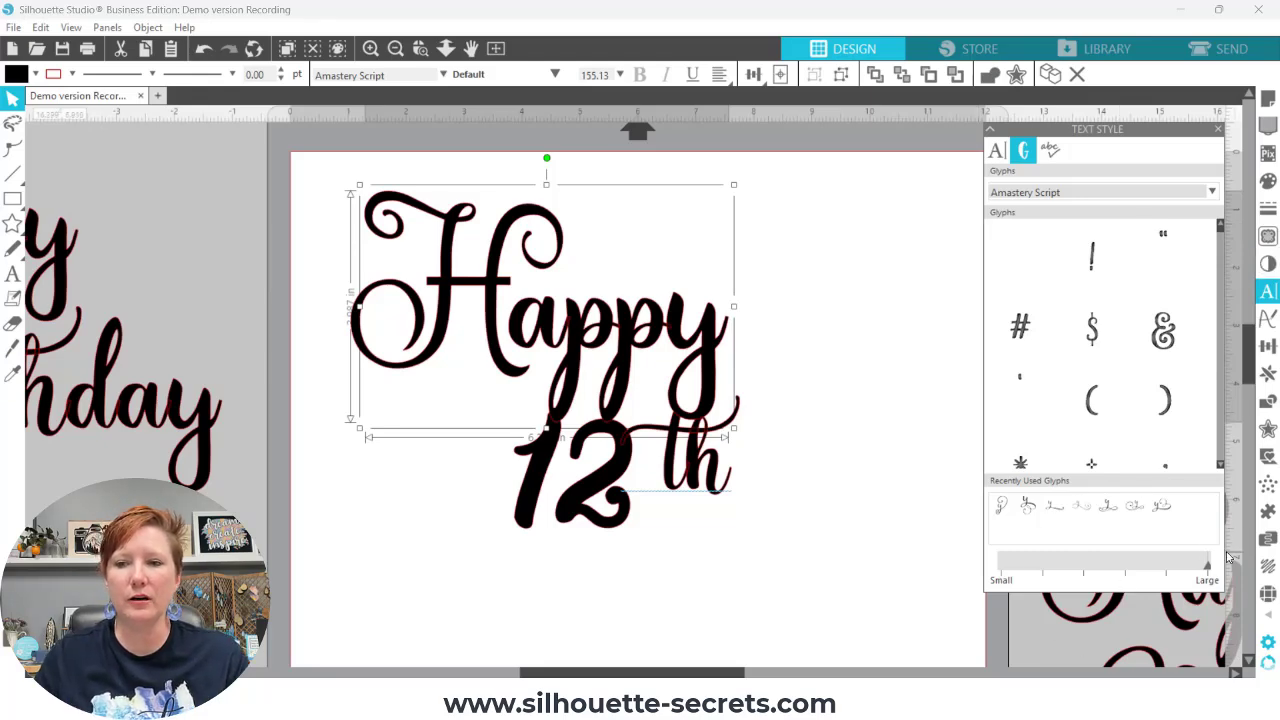
pyautogui.press('ctrl')
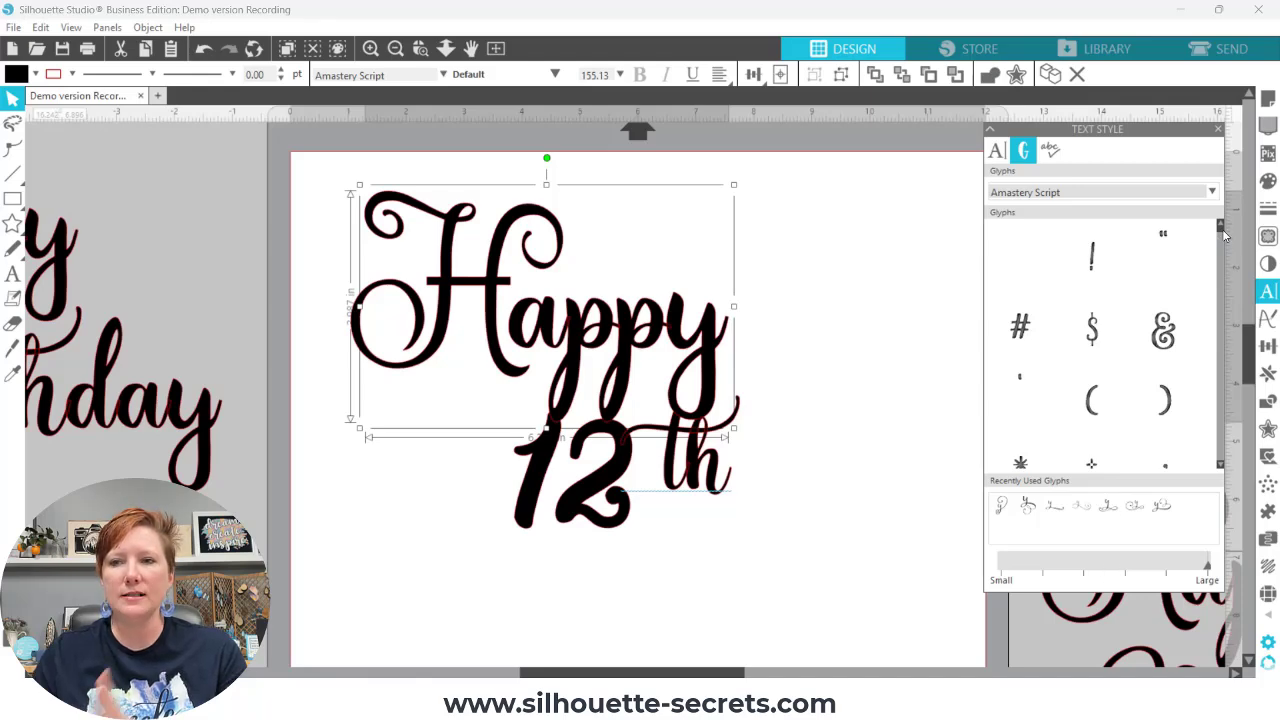
pyautogui.scroll(-3, 1220, 244)
pyautogui.scroll(-5, 1222, 250)
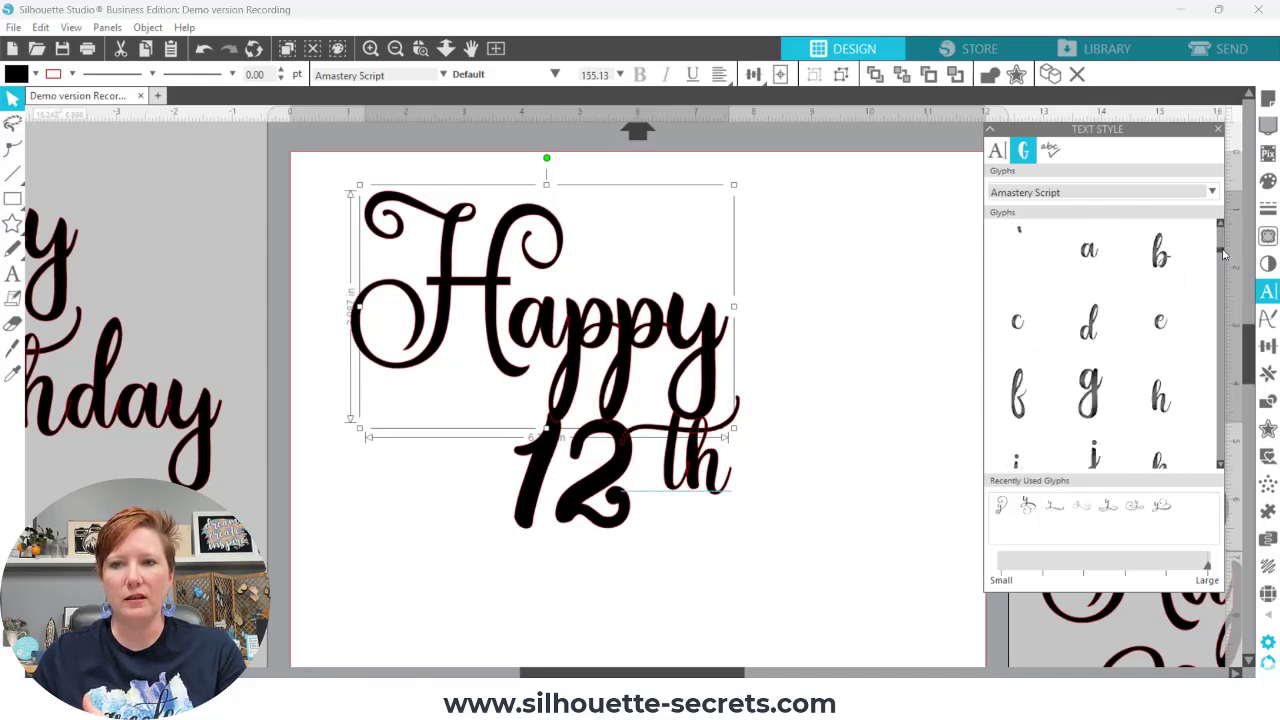
pyautogui.moveTo(1222, 254); pyautogui.dragTo(1230, 450)
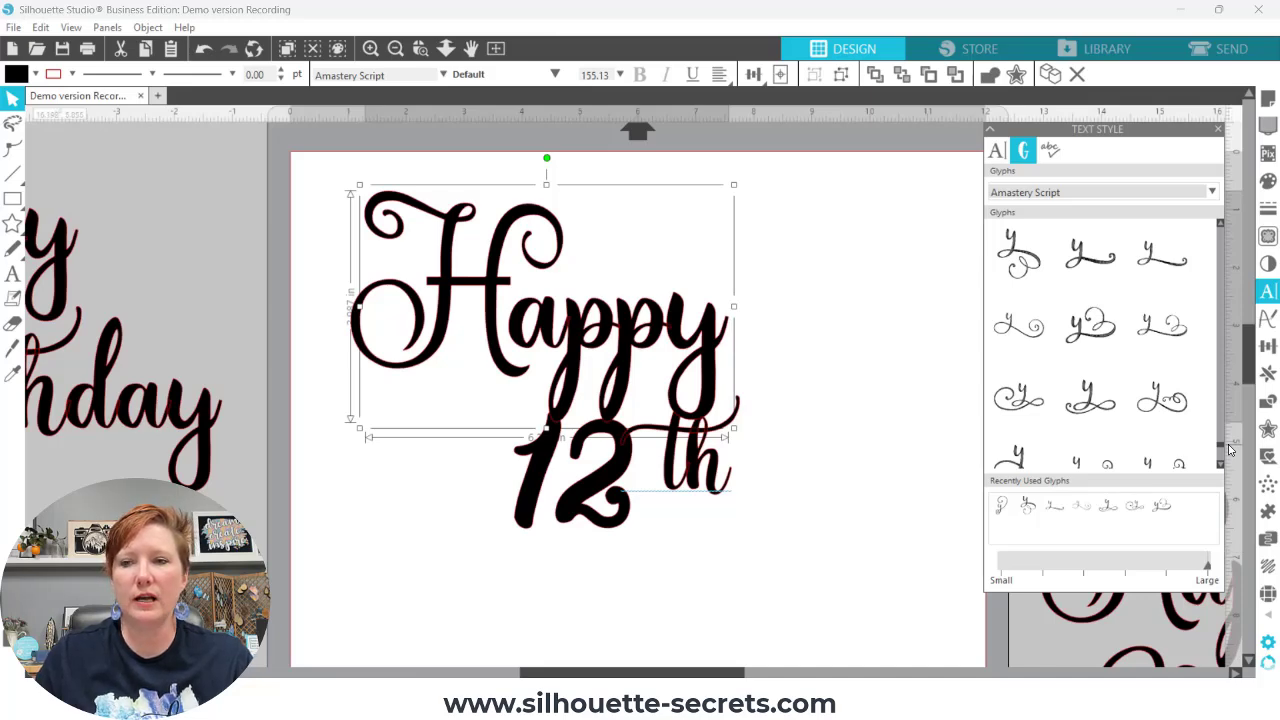
pyautogui.moveTo(1093, 336)
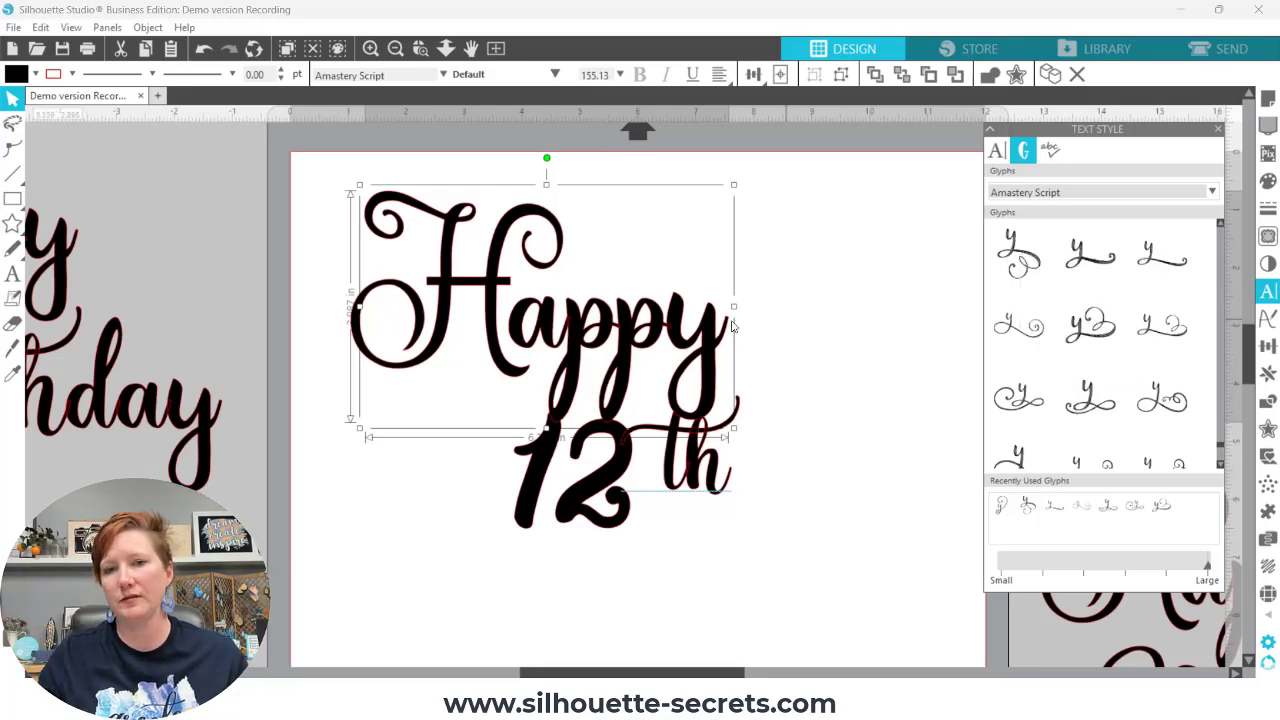
# Replace the y in "Happy" with the bold alternate glyph whose long tail sweeps right and curls back above itself
pyautogui.doubleClick(670, 317)
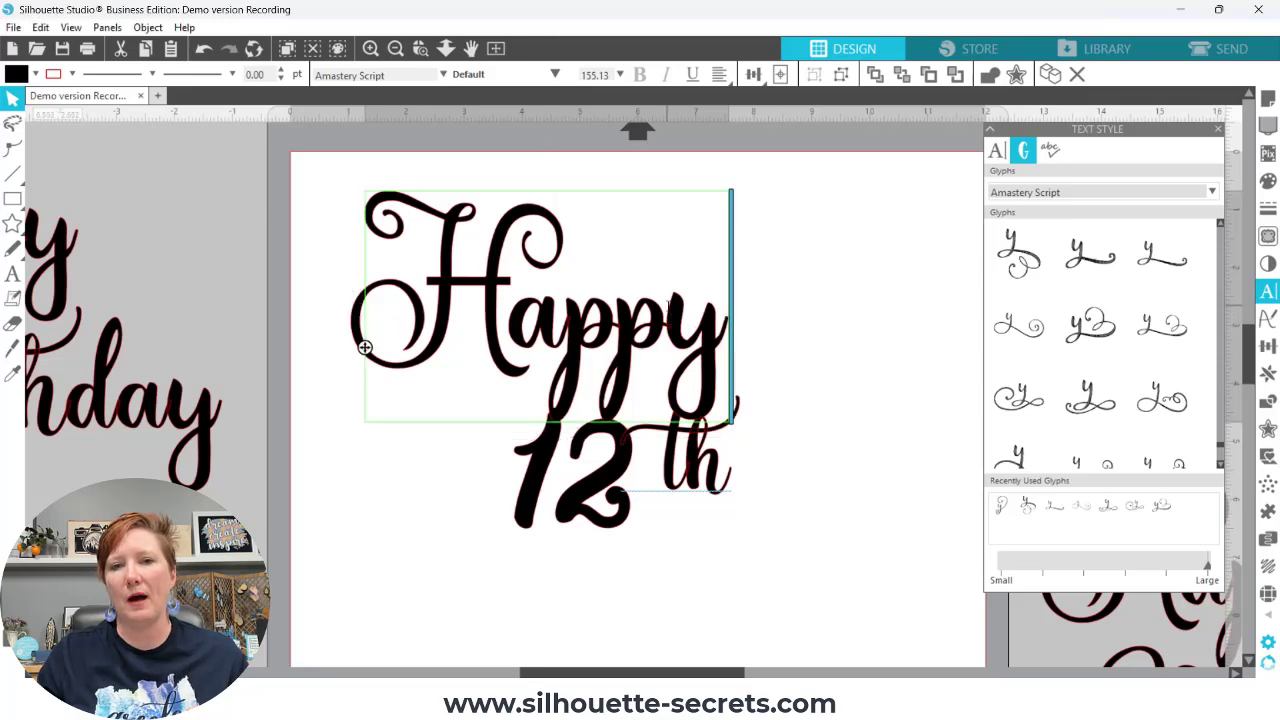
pyautogui.moveTo(668, 313); pyautogui.dragTo(722, 313)
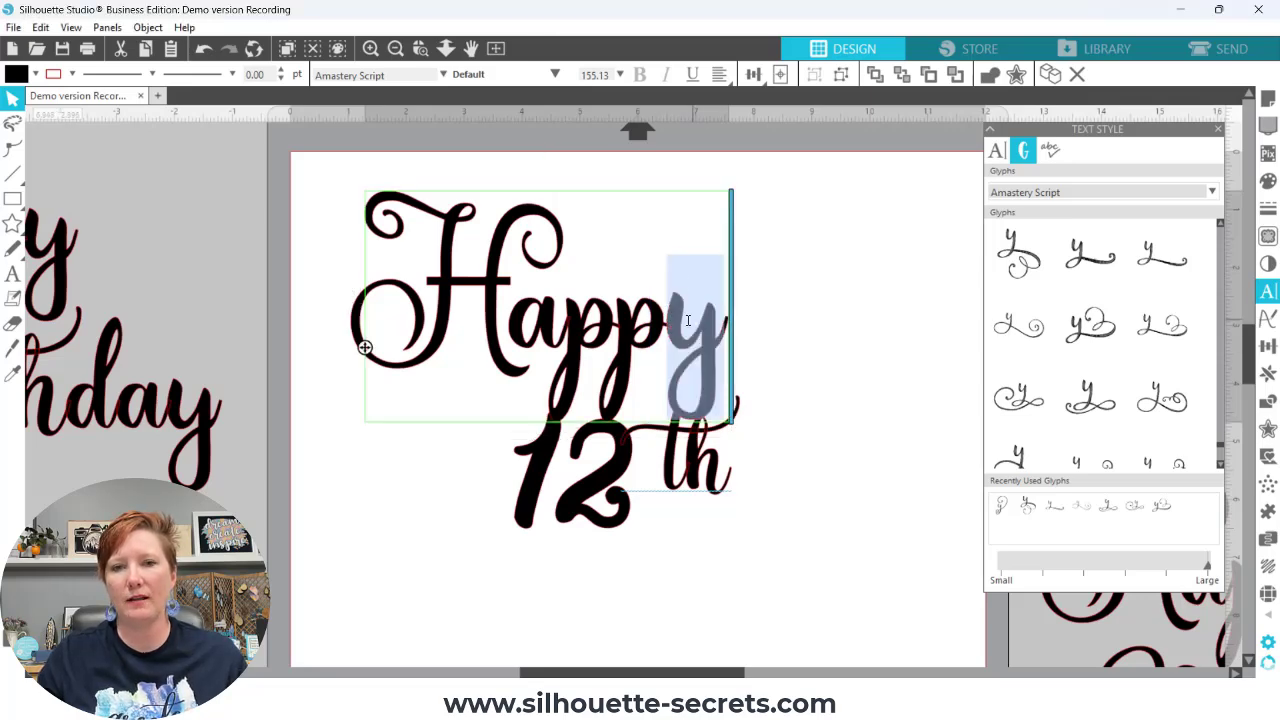
pyautogui.doubleClick(1088, 327)
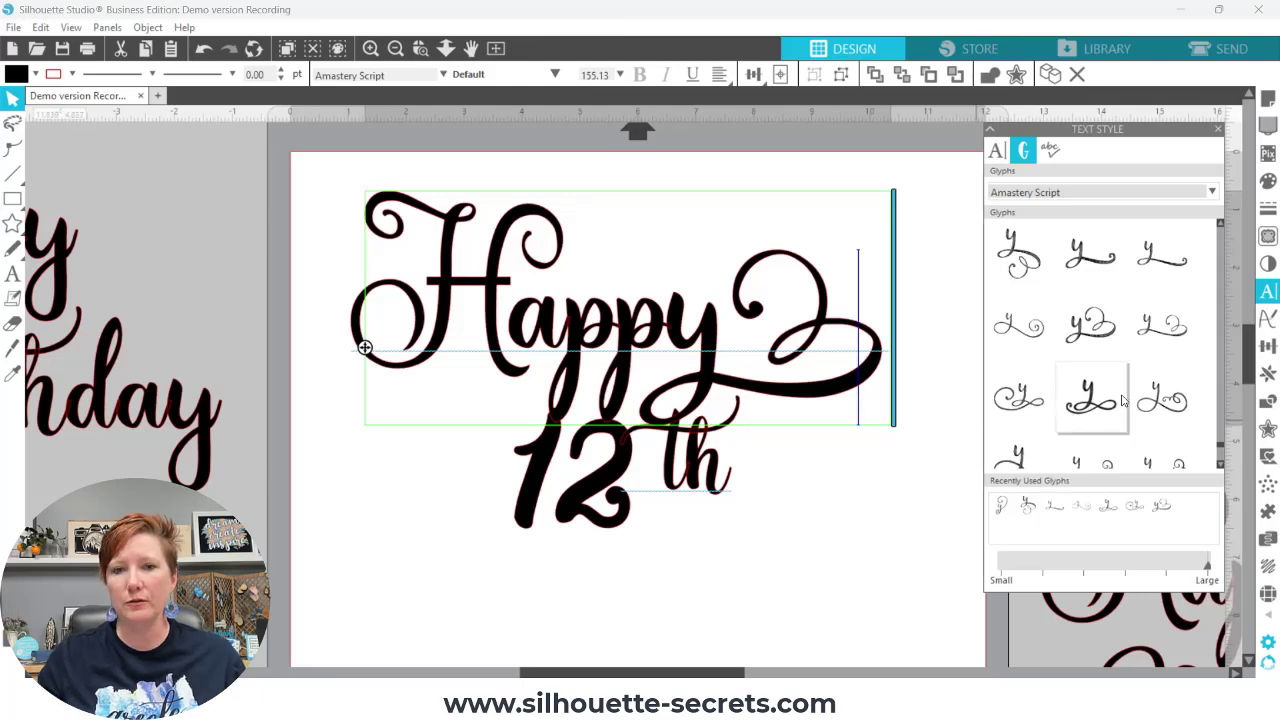
pyautogui.moveTo(1071, 405)
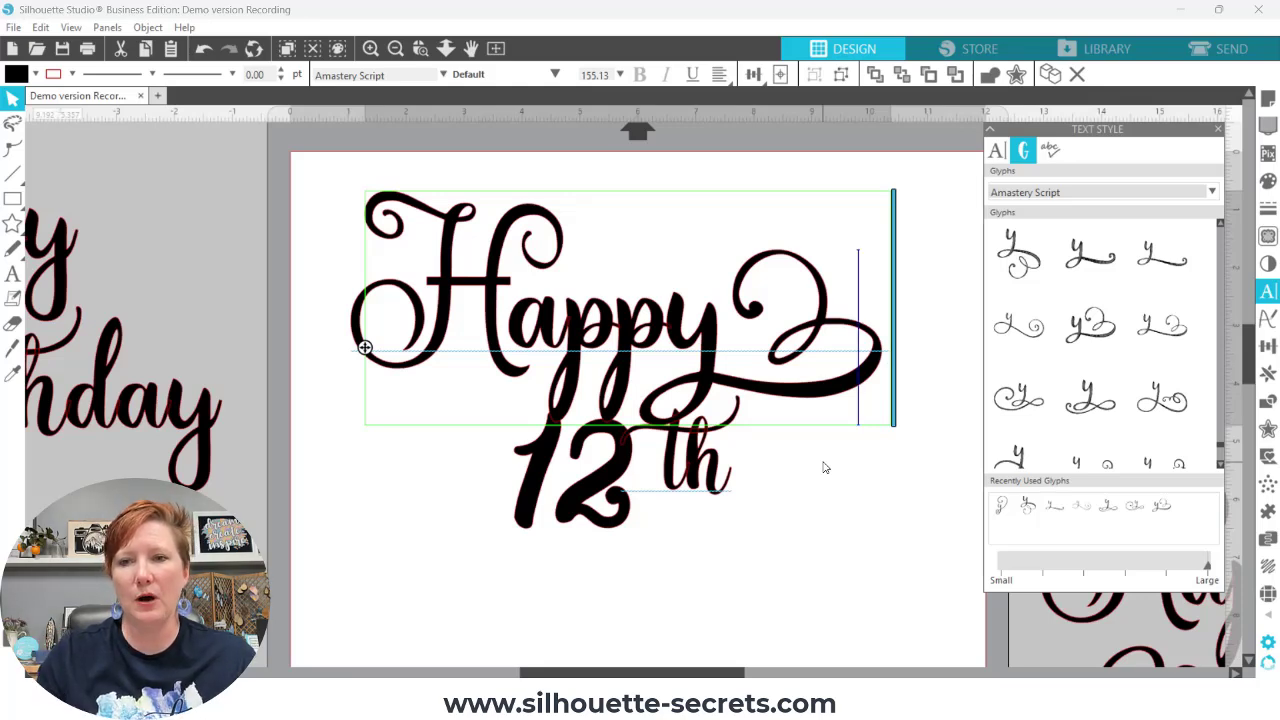
pyautogui.moveTo(1086, 332)
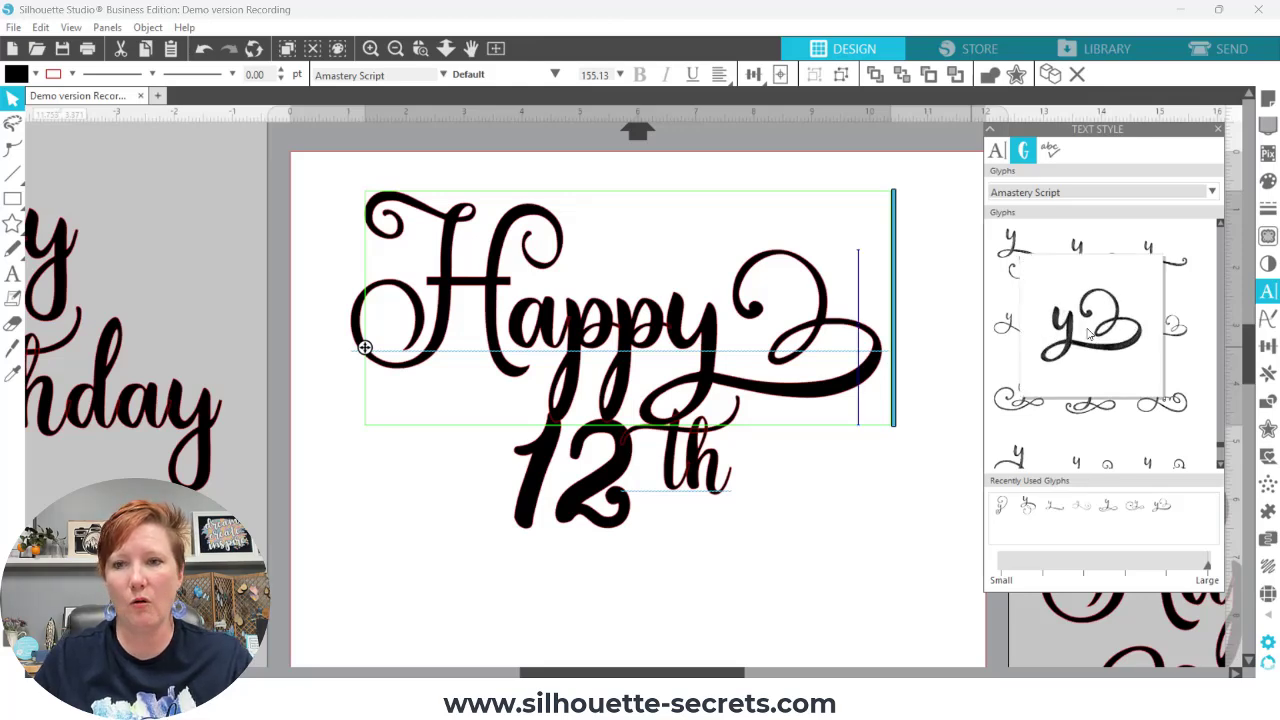
pyautogui.click(1078, 337)
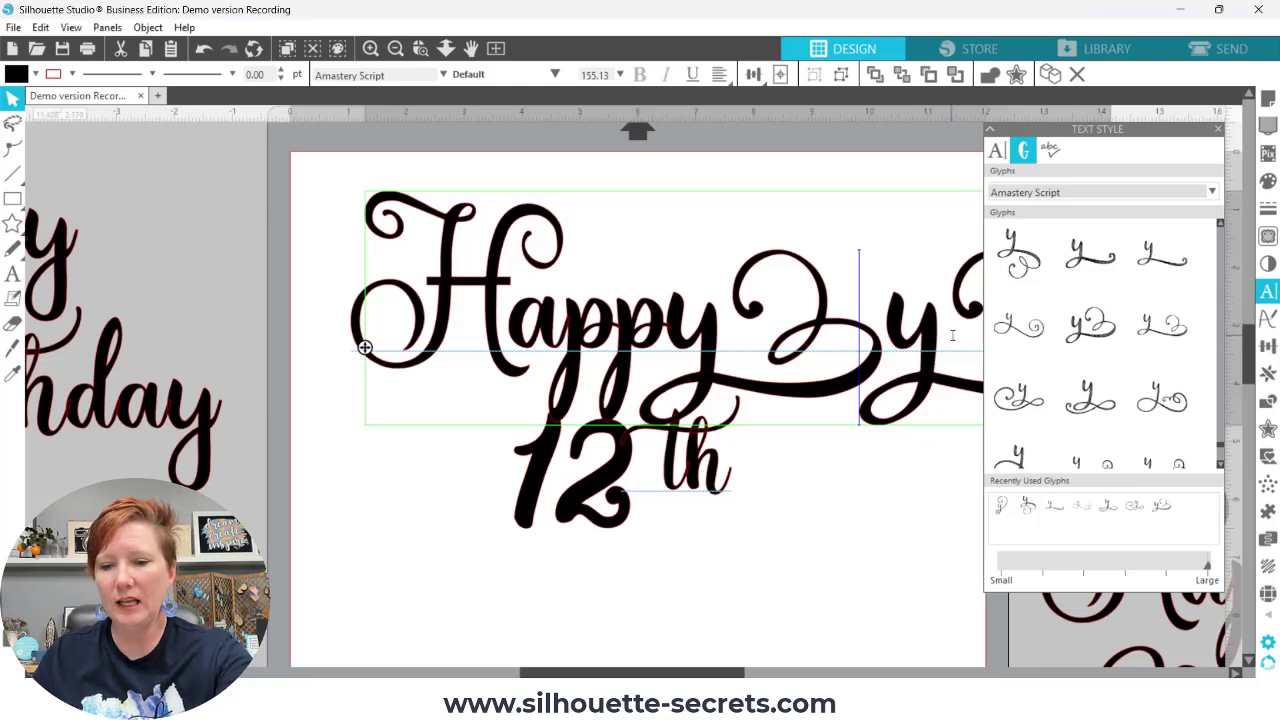
pyautogui.press('Delete')
# Add the bold looped alternate y glyph as a separate text object and move it off the page beside "Happy"
pyautogui.click(819, 508)
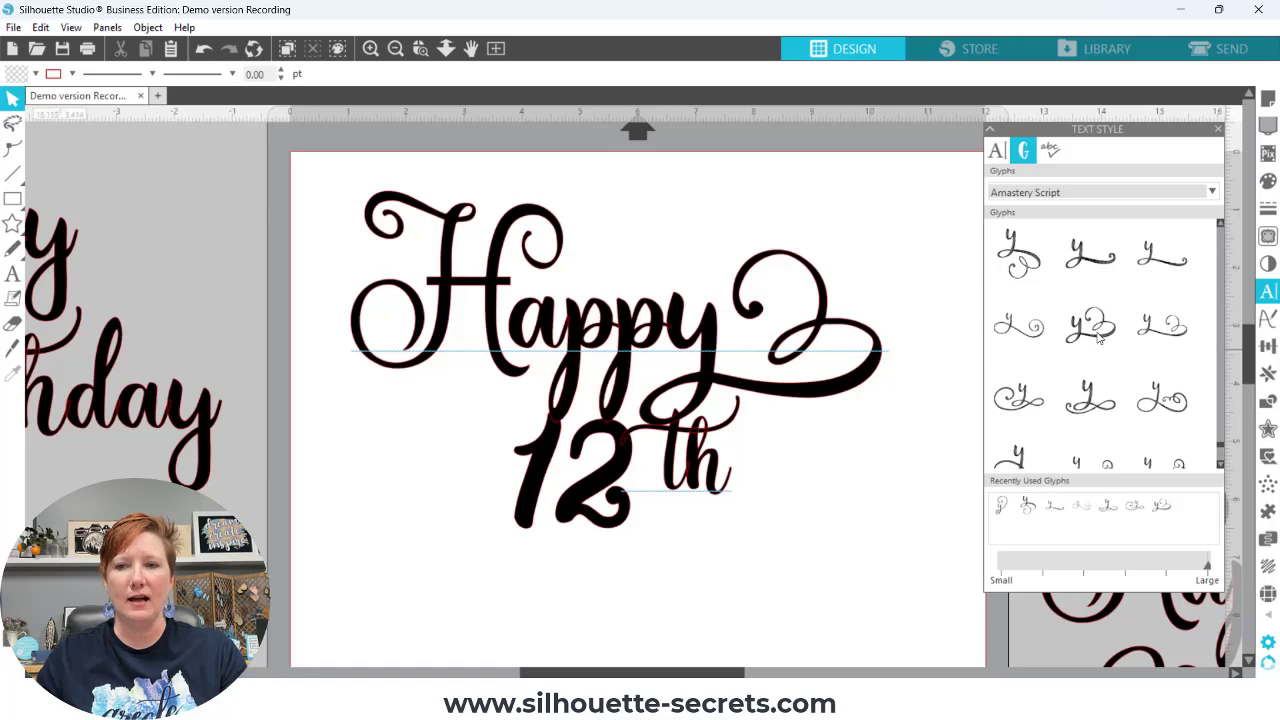
pyautogui.moveTo(1067, 333)
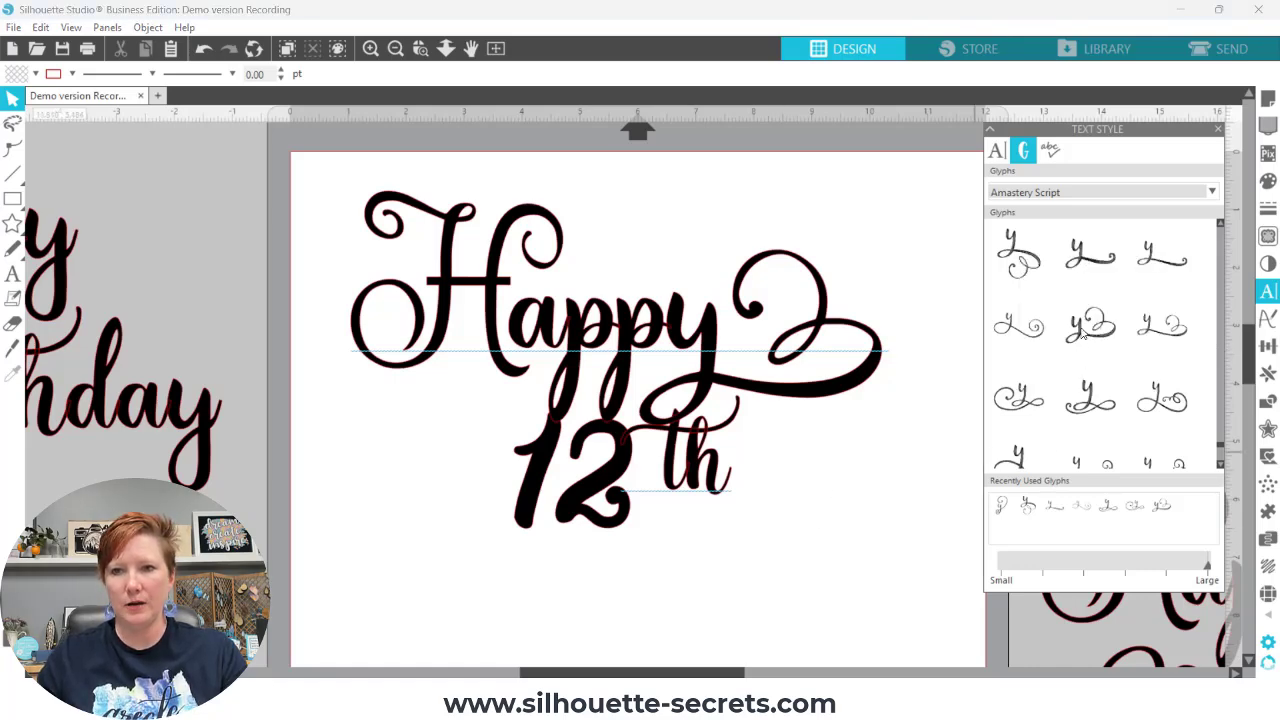
pyautogui.click(1082, 333)
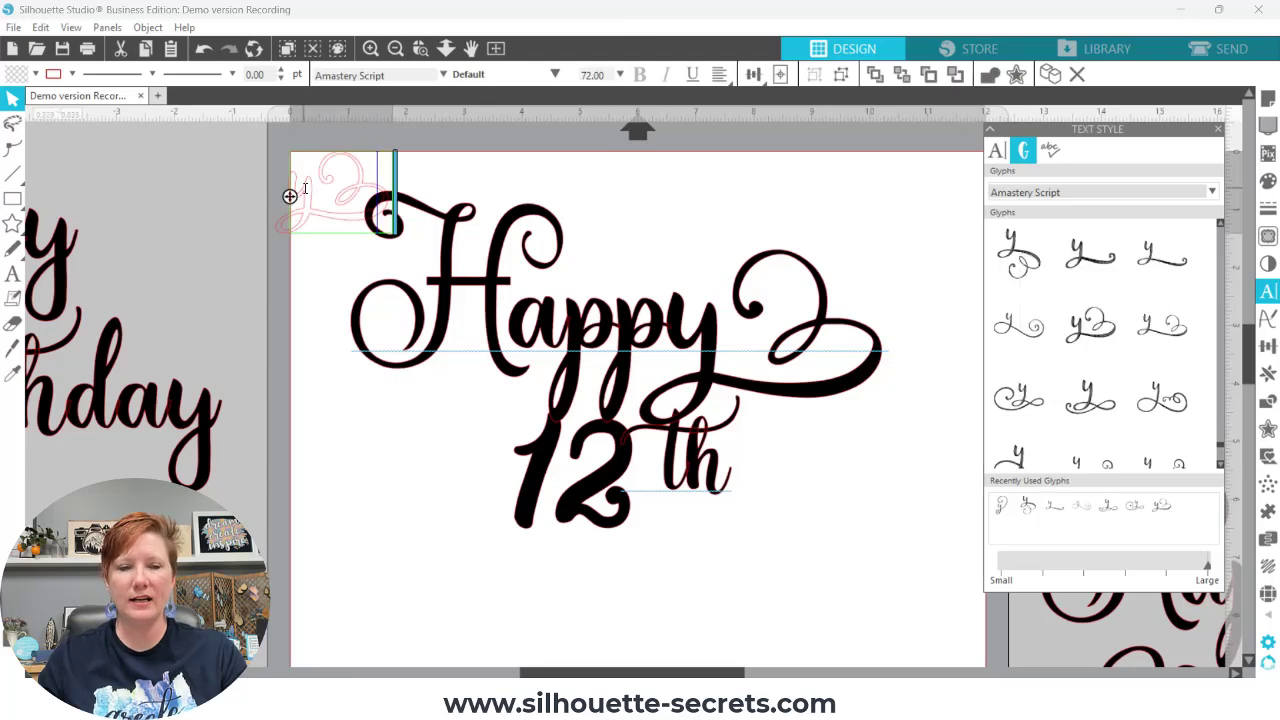
pyautogui.click(281, 306)
pyautogui.moveTo(306, 192); pyautogui.dragTo(250, 214)
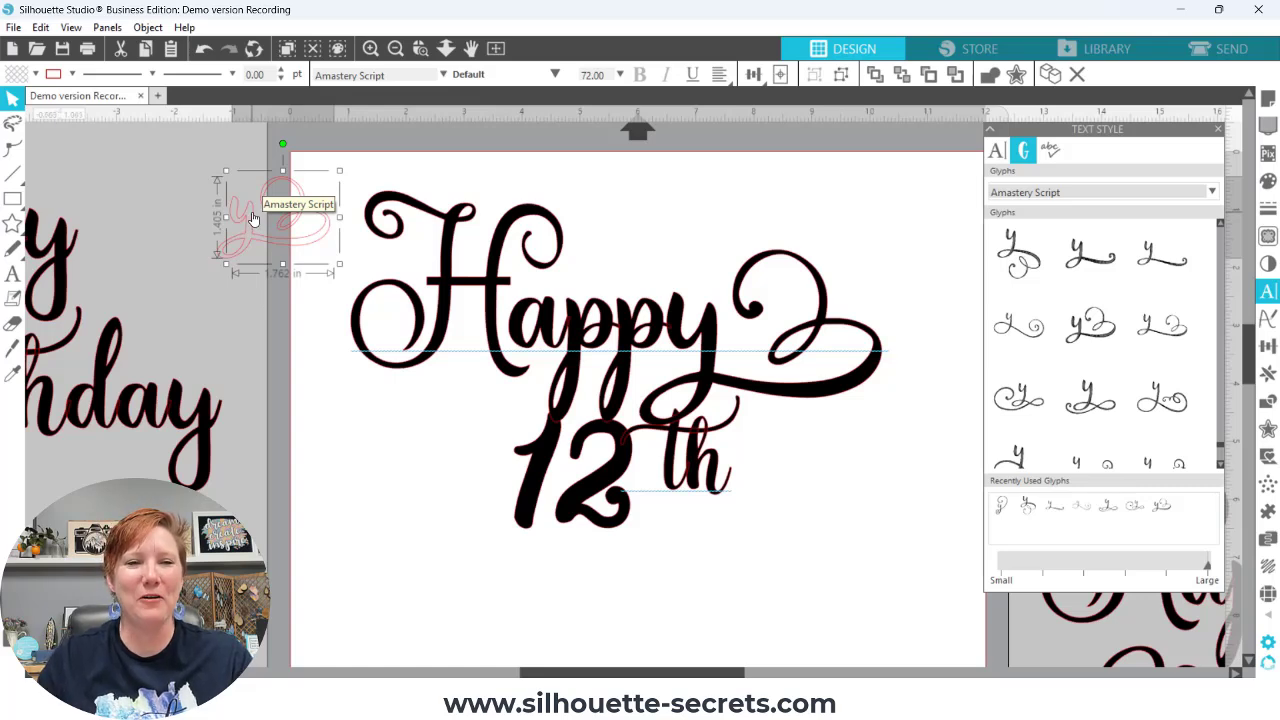
pyautogui.moveTo(253, 218); pyautogui.dragTo(210, 204)
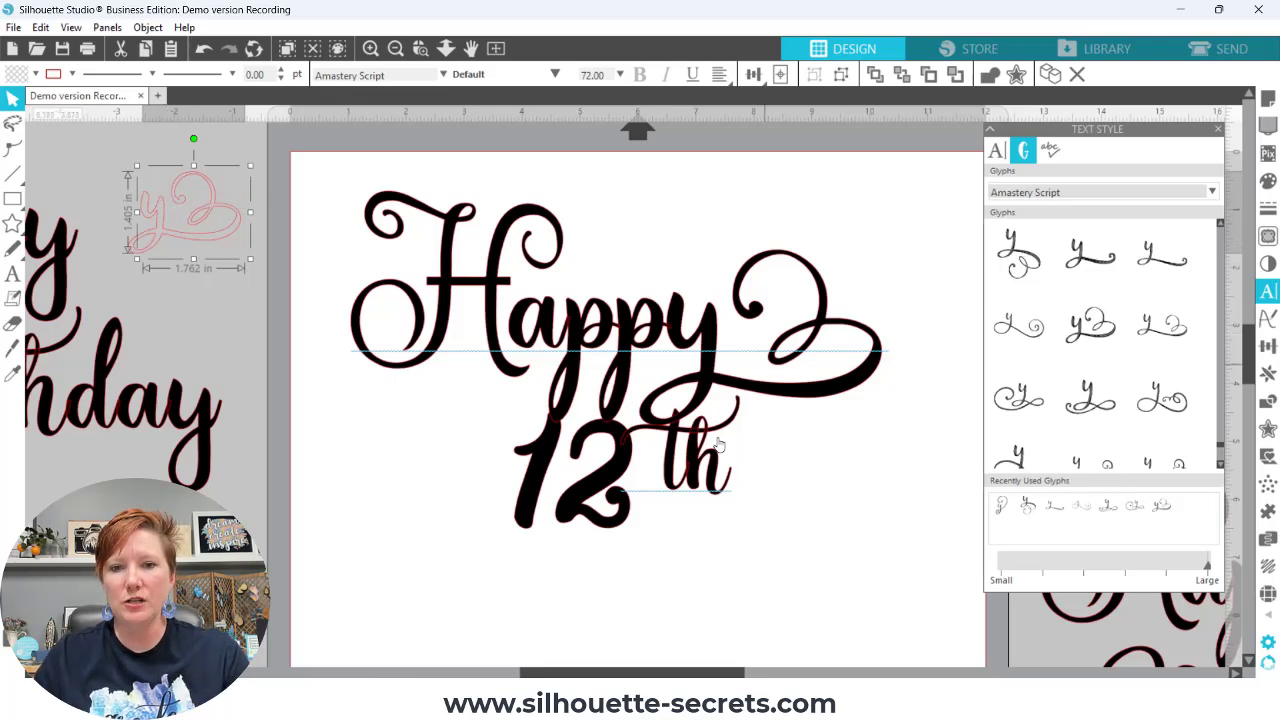
# Lower the "th" slightly so the top of its t still meets the y's loop, and check the overlaps up close
pyautogui.click(671, 447)
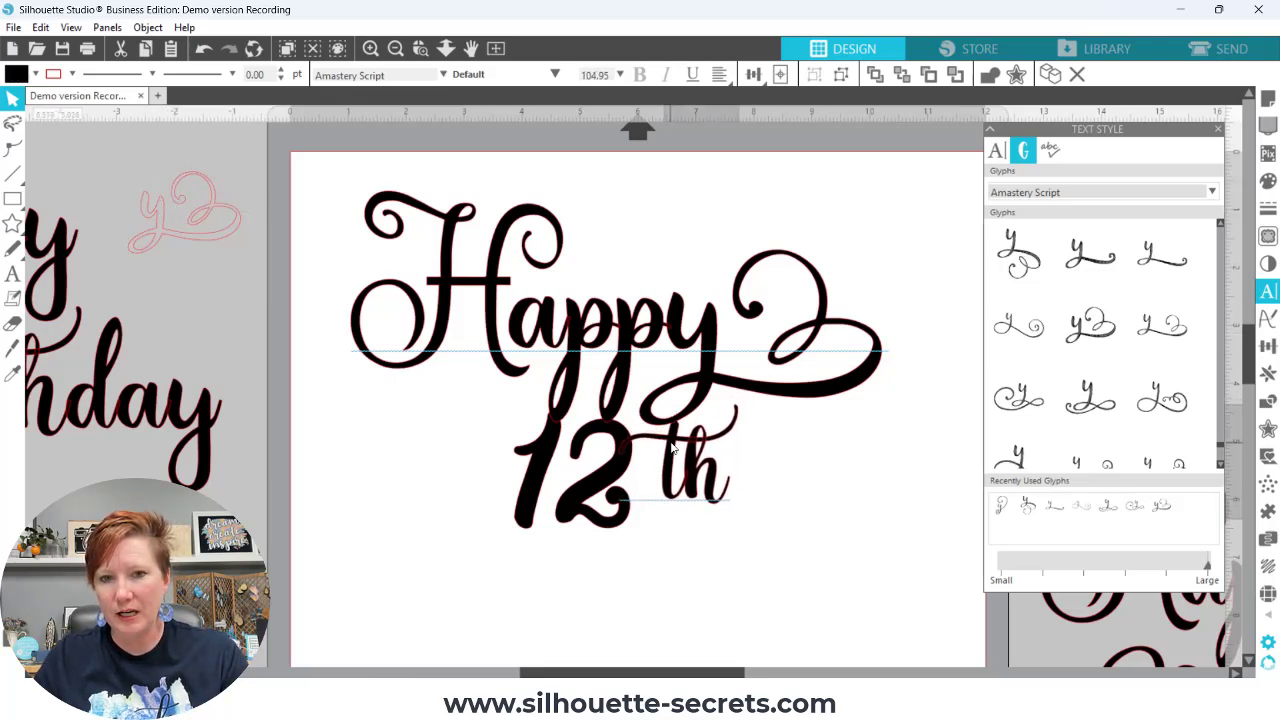
pyautogui.moveTo(671, 447); pyautogui.dragTo(673, 445)
pyautogui.click(775, 447)
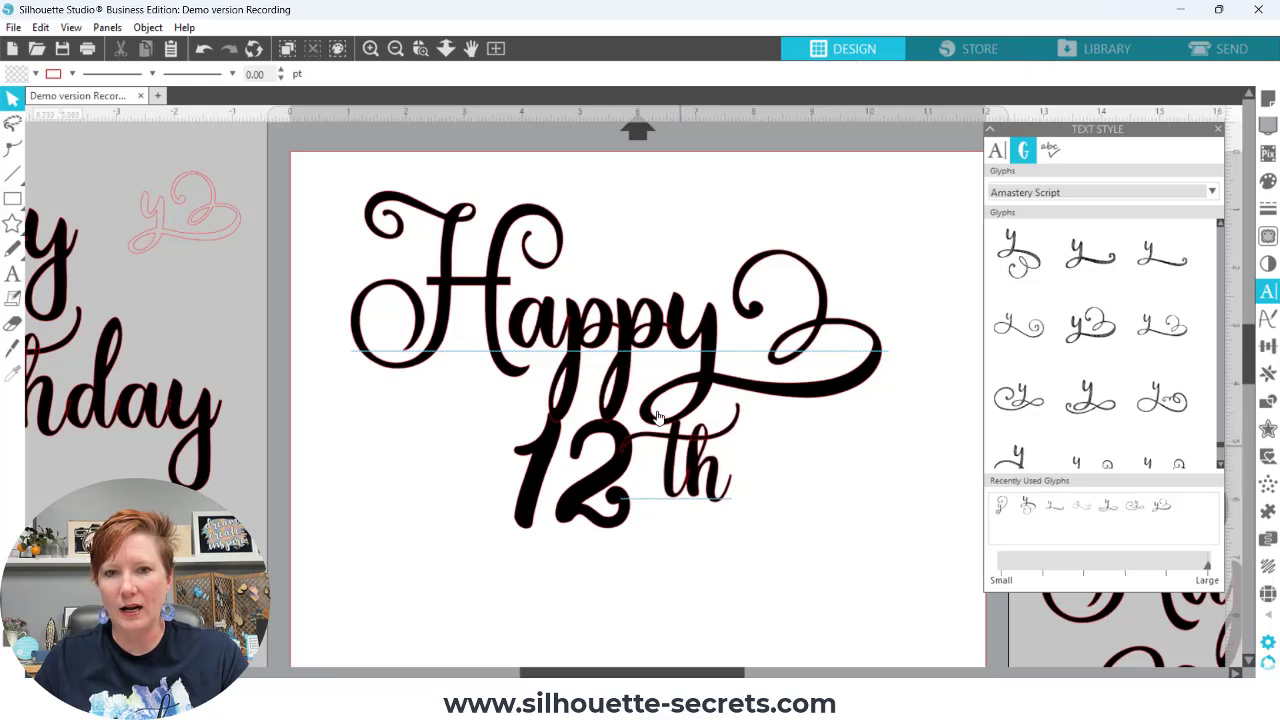
pyautogui.click(420, 48)
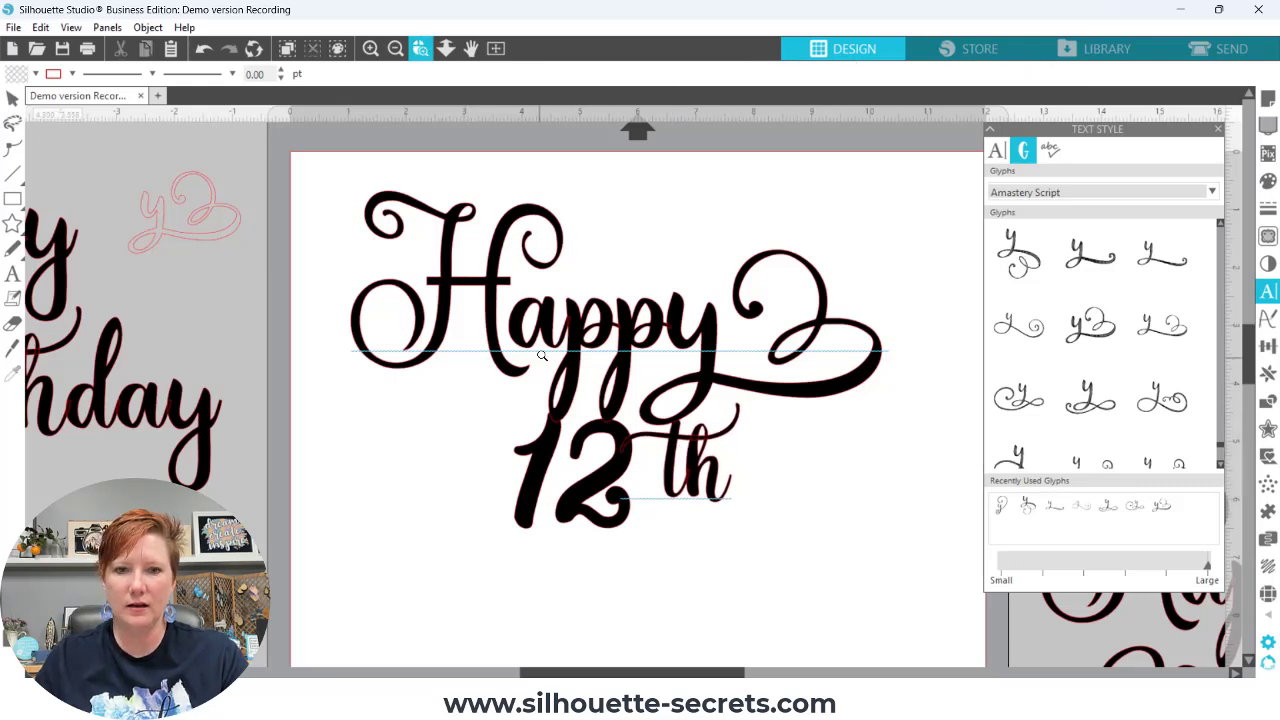
pyautogui.moveTo(537, 352); pyautogui.dragTo(787, 570)
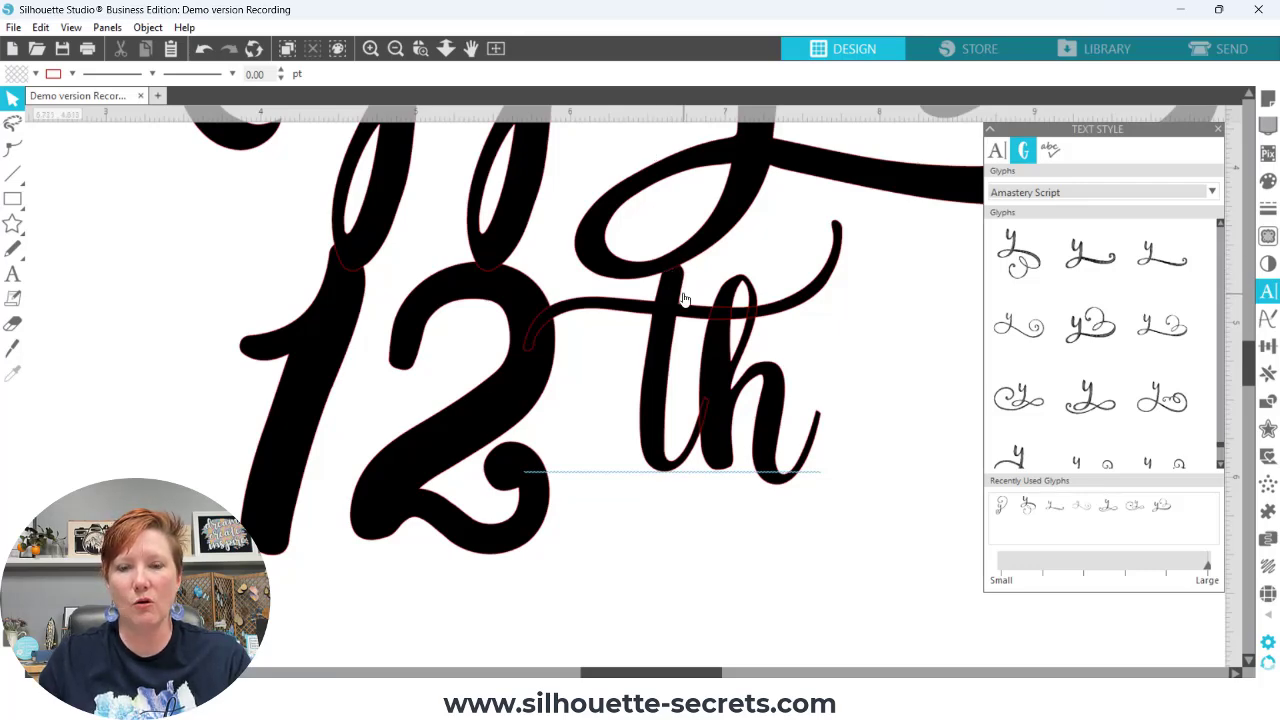
pyautogui.click(395, 49)
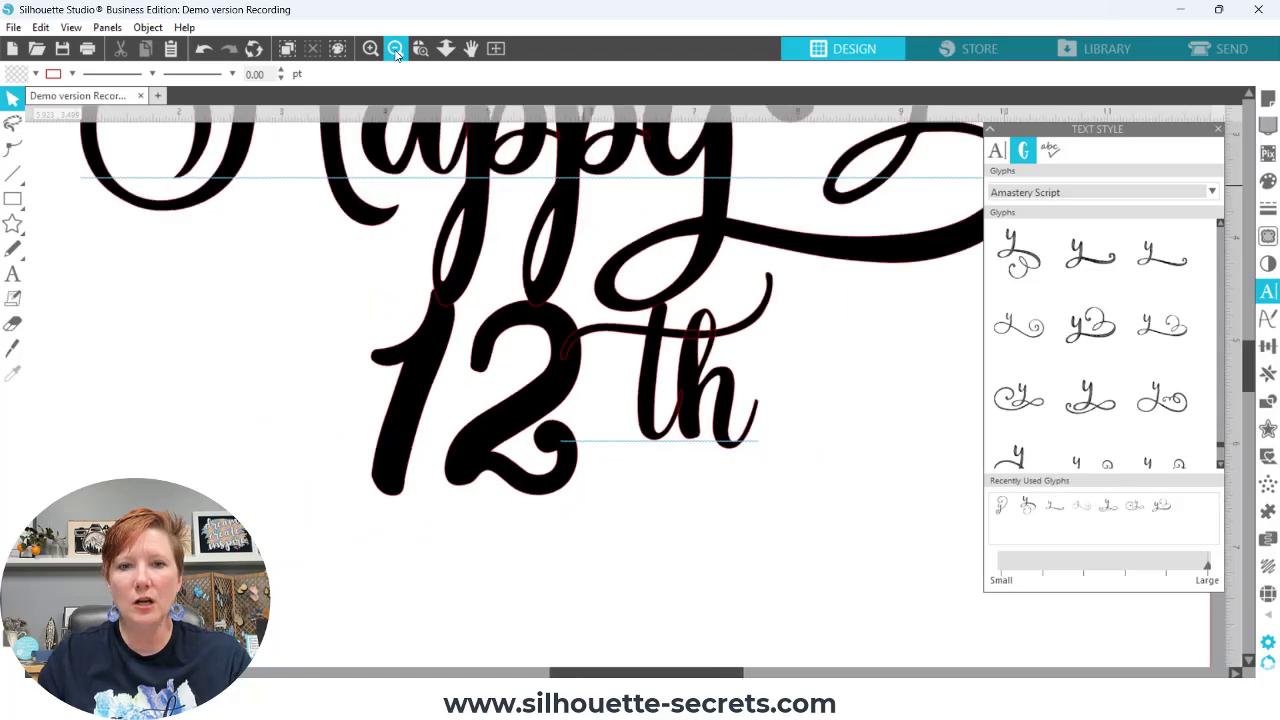
pyautogui.click(395, 49)
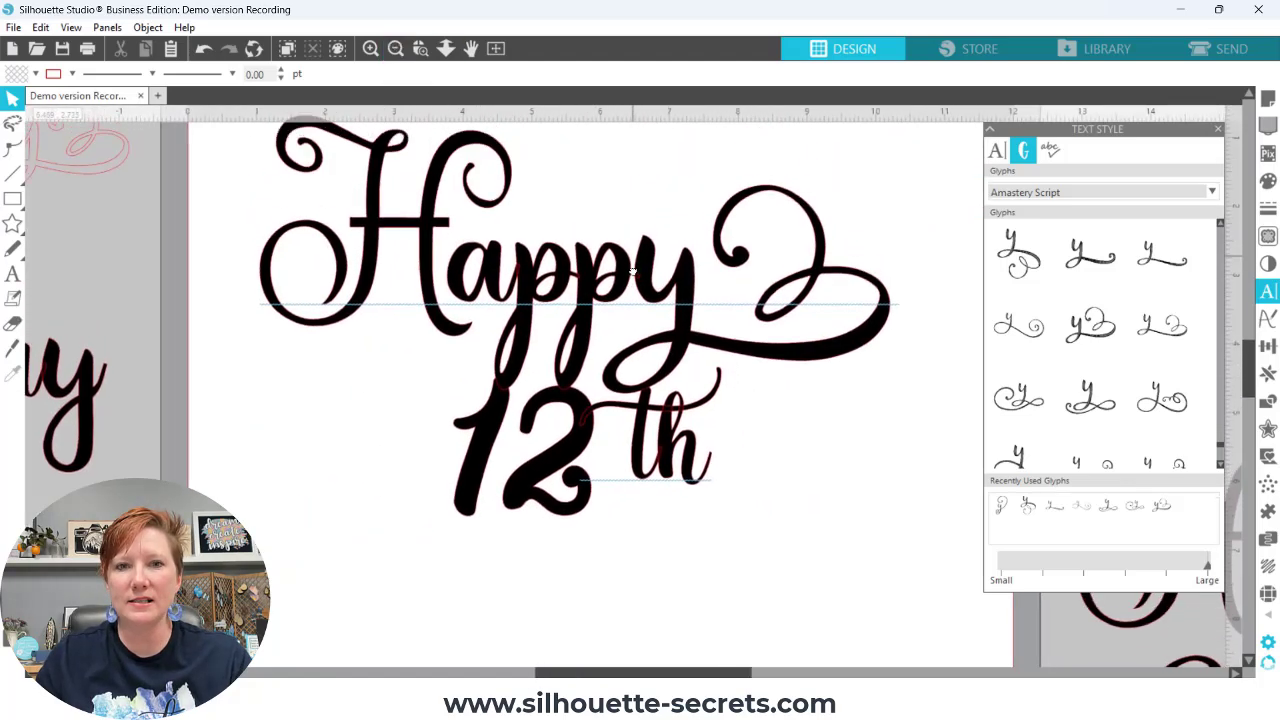
pyautogui.moveTo(633, 271); pyautogui.dragTo(628, 299)
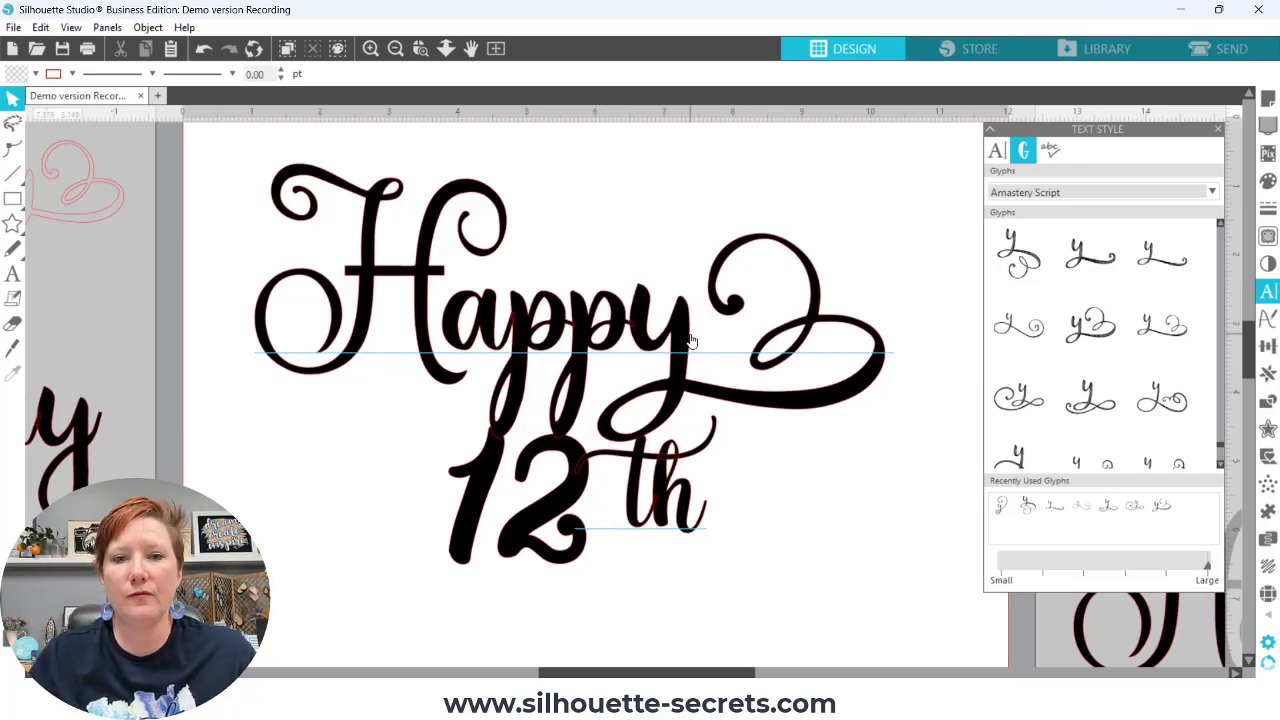
# Duplicate the whole "Happy 12th" design and place the copy off the page above the original
pyautogui.moveTo(220, 147); pyautogui.dragTo(900, 608)
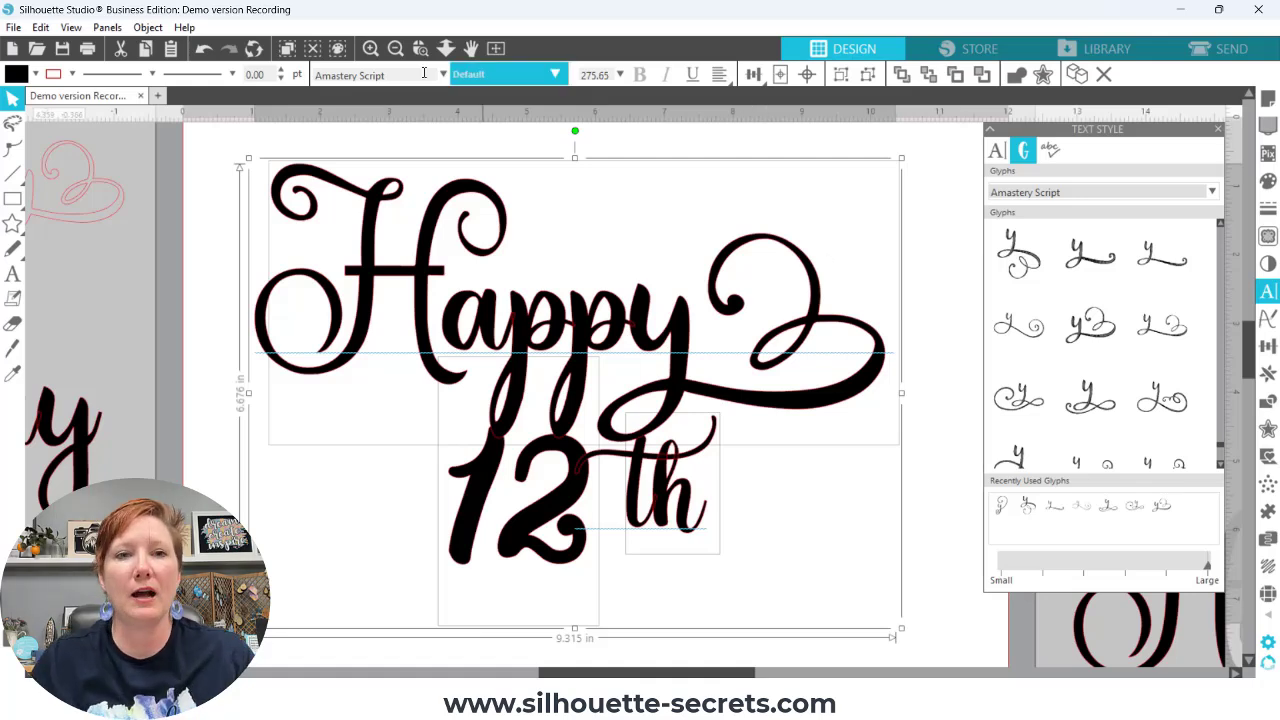
pyautogui.click(495, 48)
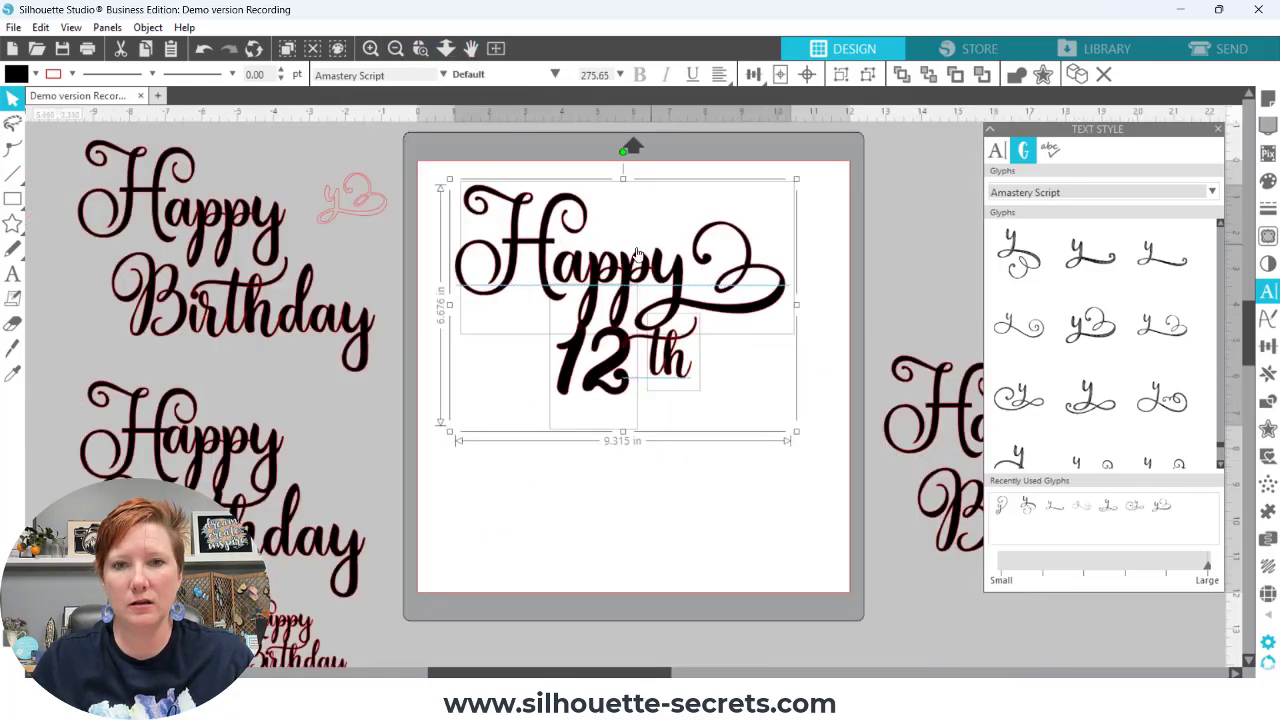
pyautogui.press('i')
pyautogui.hotkey('ctrl', 'v')
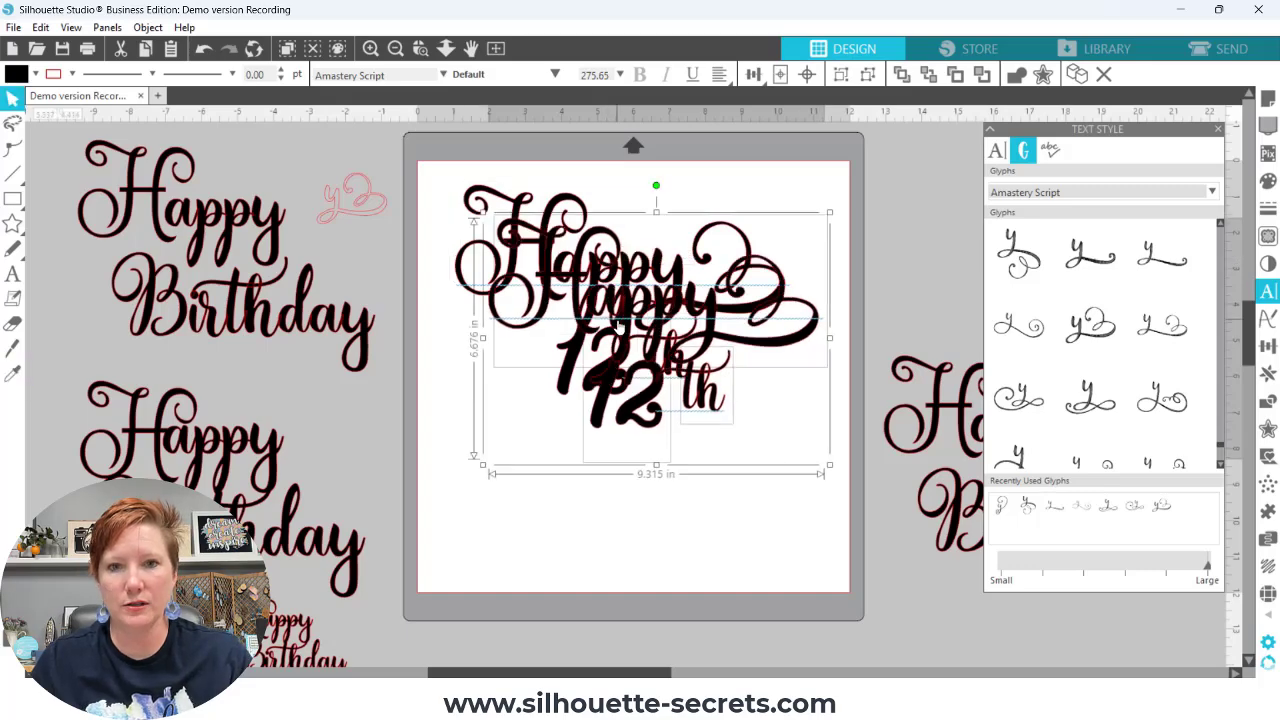
pyautogui.moveTo(628, 322); pyautogui.dragTo(550, 222)
pyautogui.press('space')
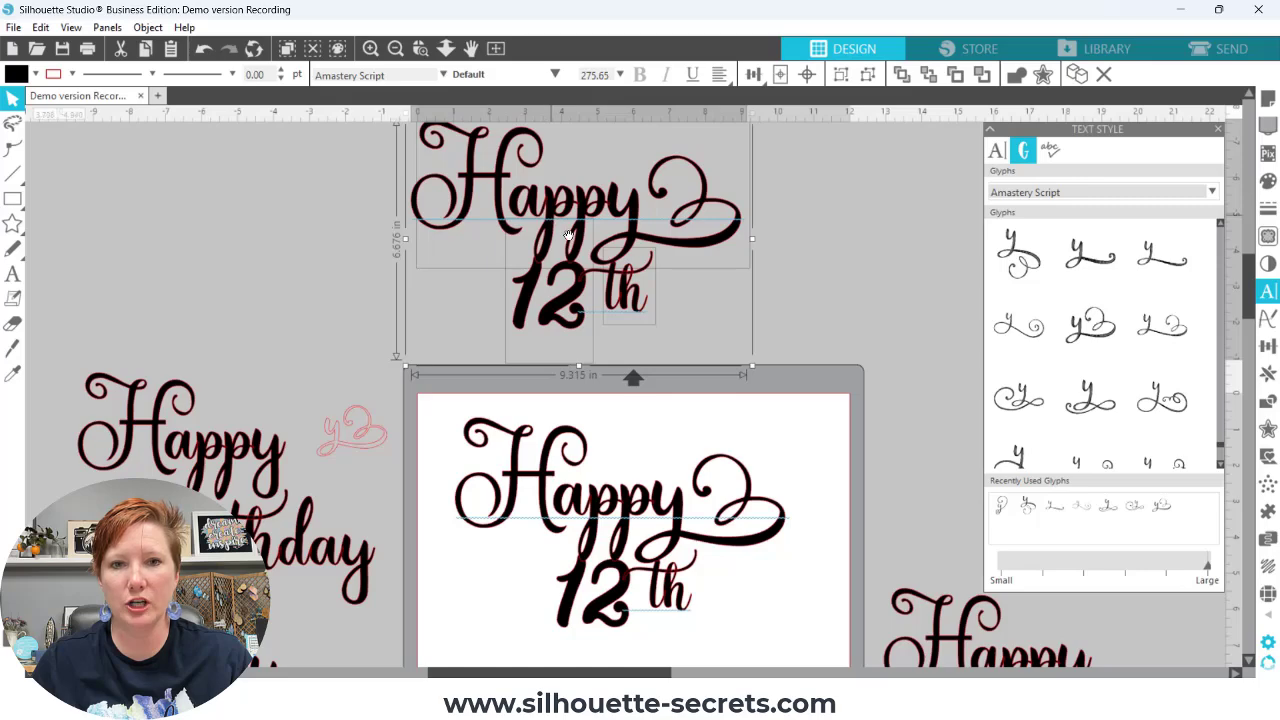
pyautogui.moveTo(666, 309); pyautogui.dragTo(564, 138)
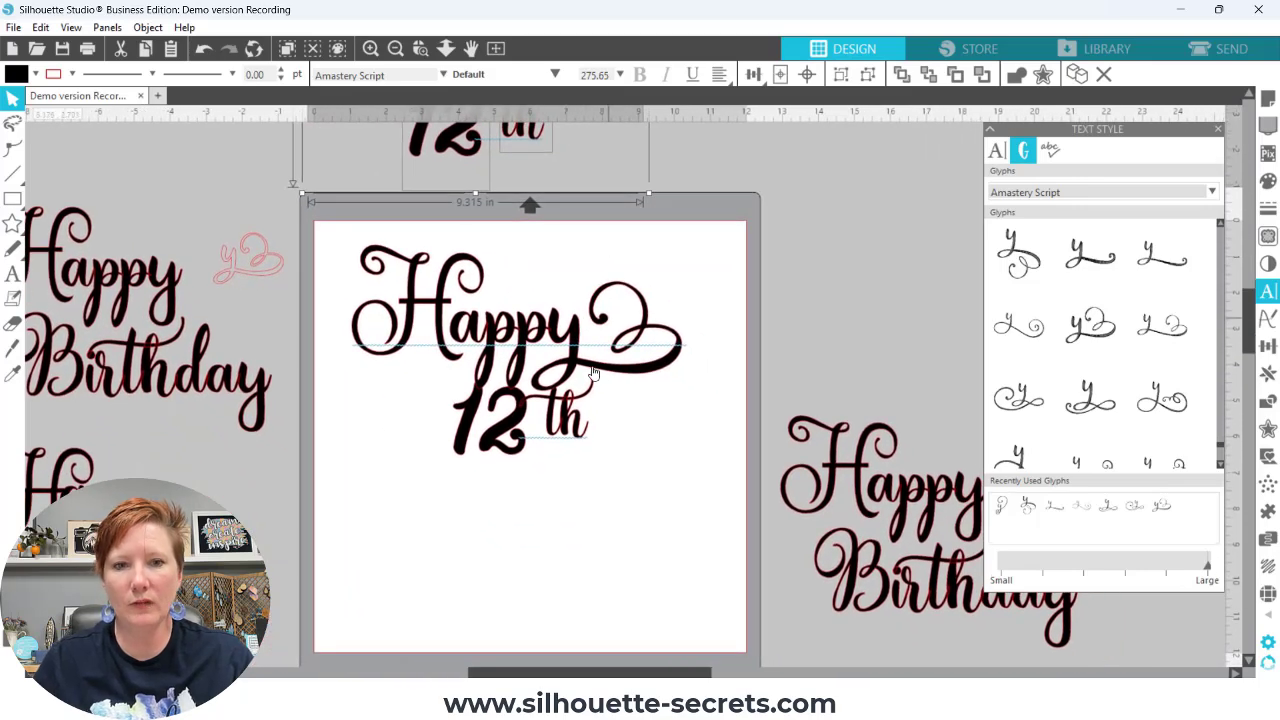
# Duplicate the "12" on the page and place the copy in the empty area below and right of the design
pyautogui.click(420, 48)
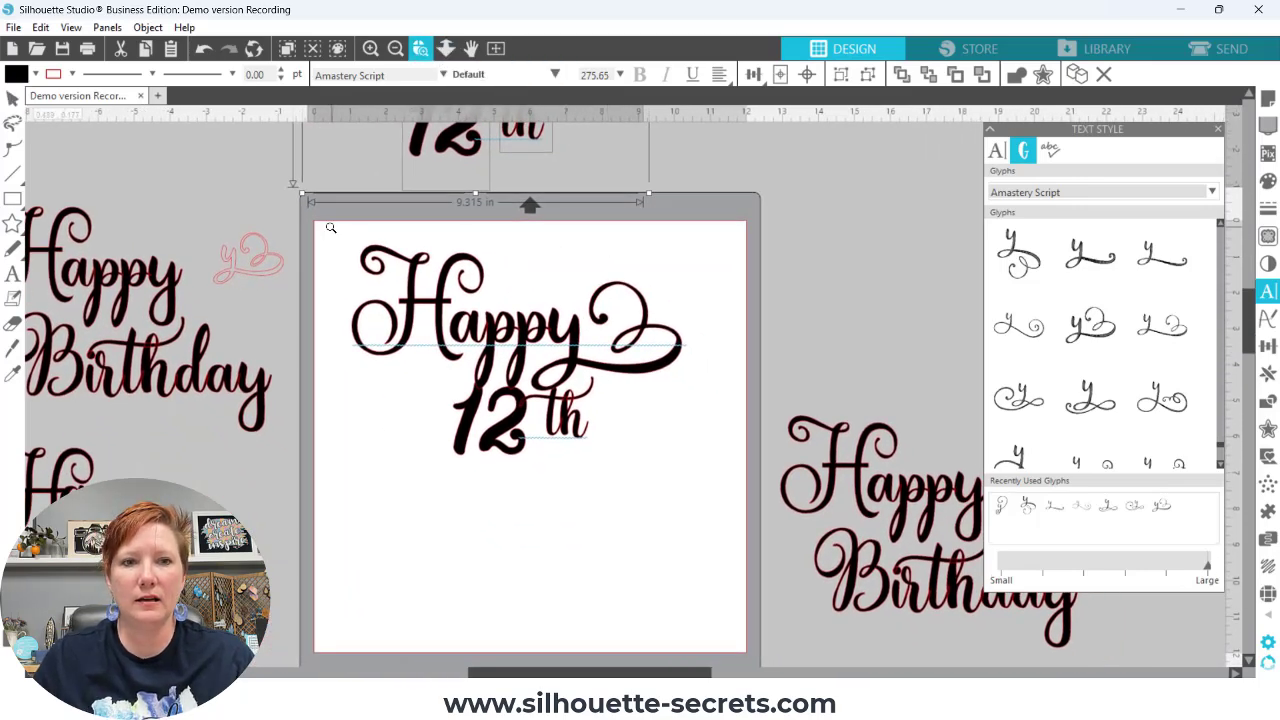
pyautogui.moveTo(330, 228); pyautogui.dragTo(722, 515)
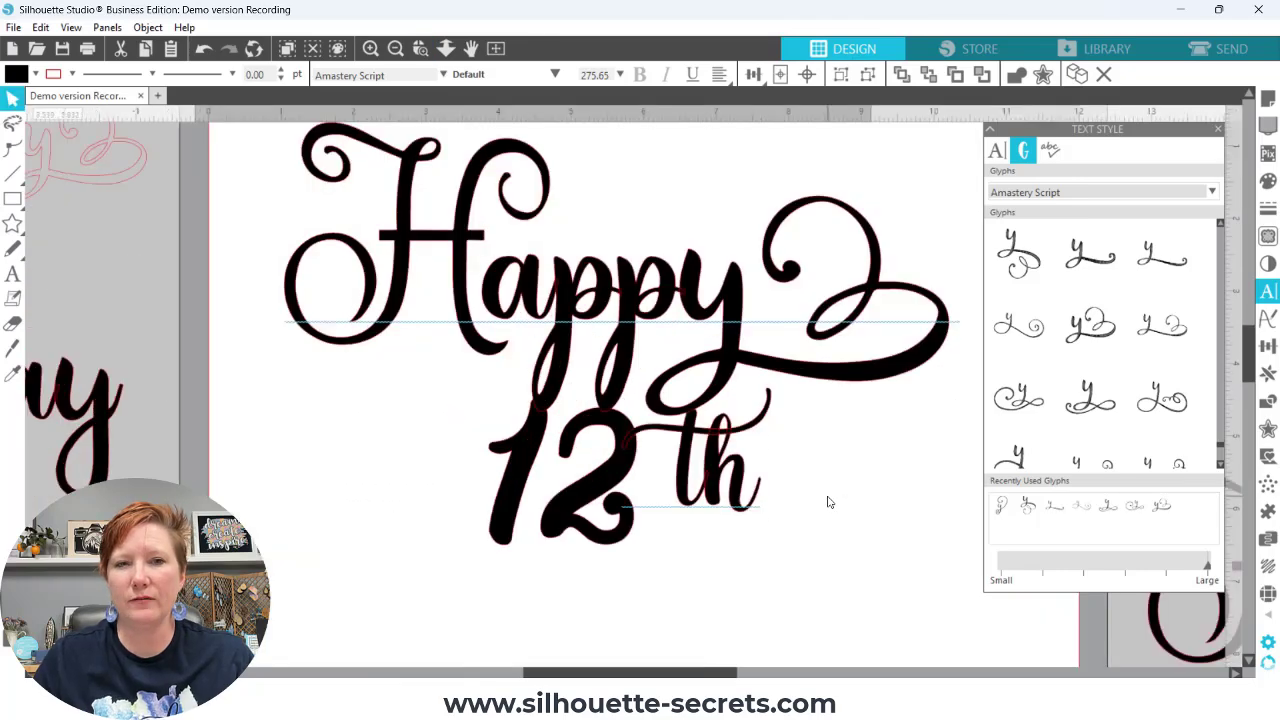
pyautogui.press('space')
pyautogui.moveTo(829, 500); pyautogui.dragTo(785, 540)
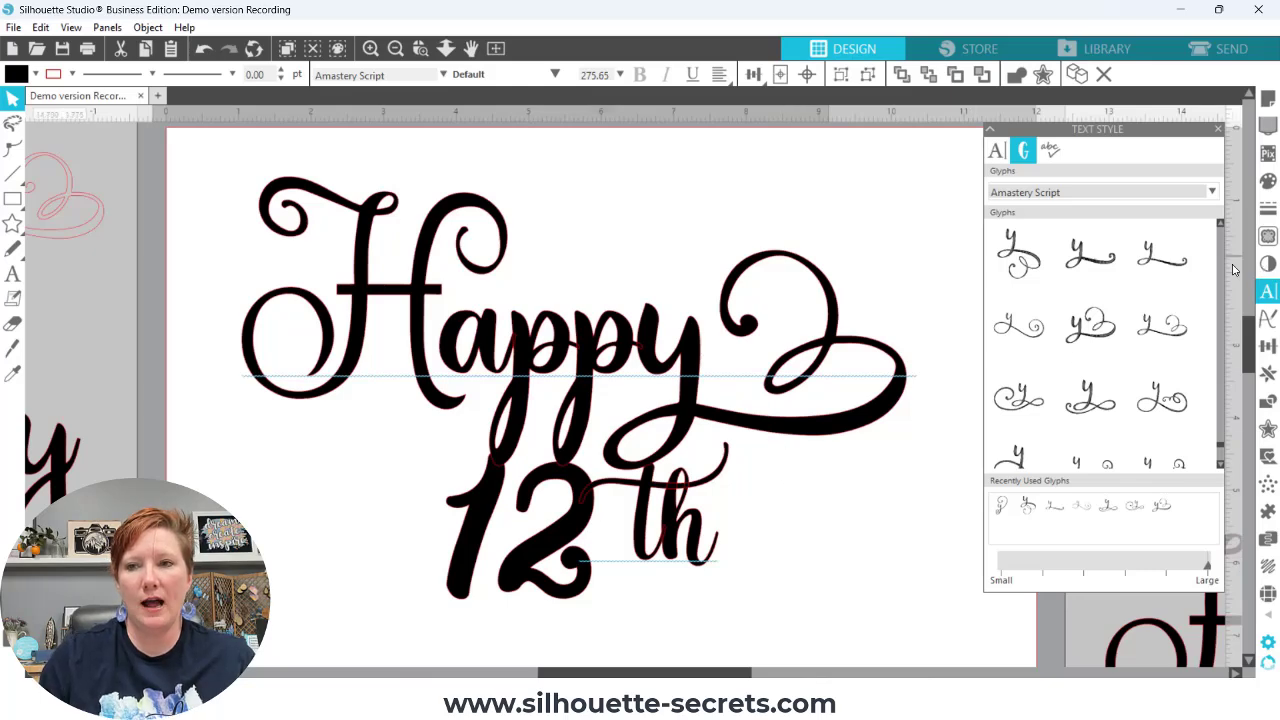
pyautogui.scroll(-2, 1250, 342)
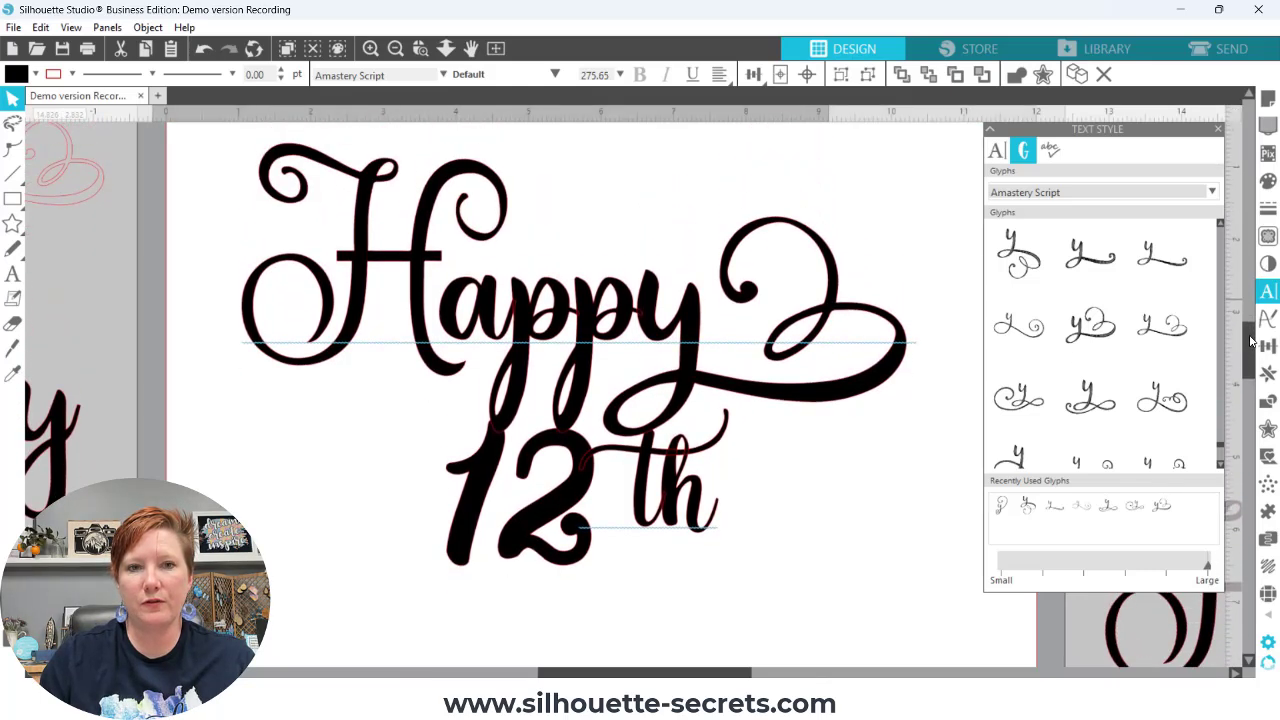
pyautogui.scroll(-5, 1250, 342)
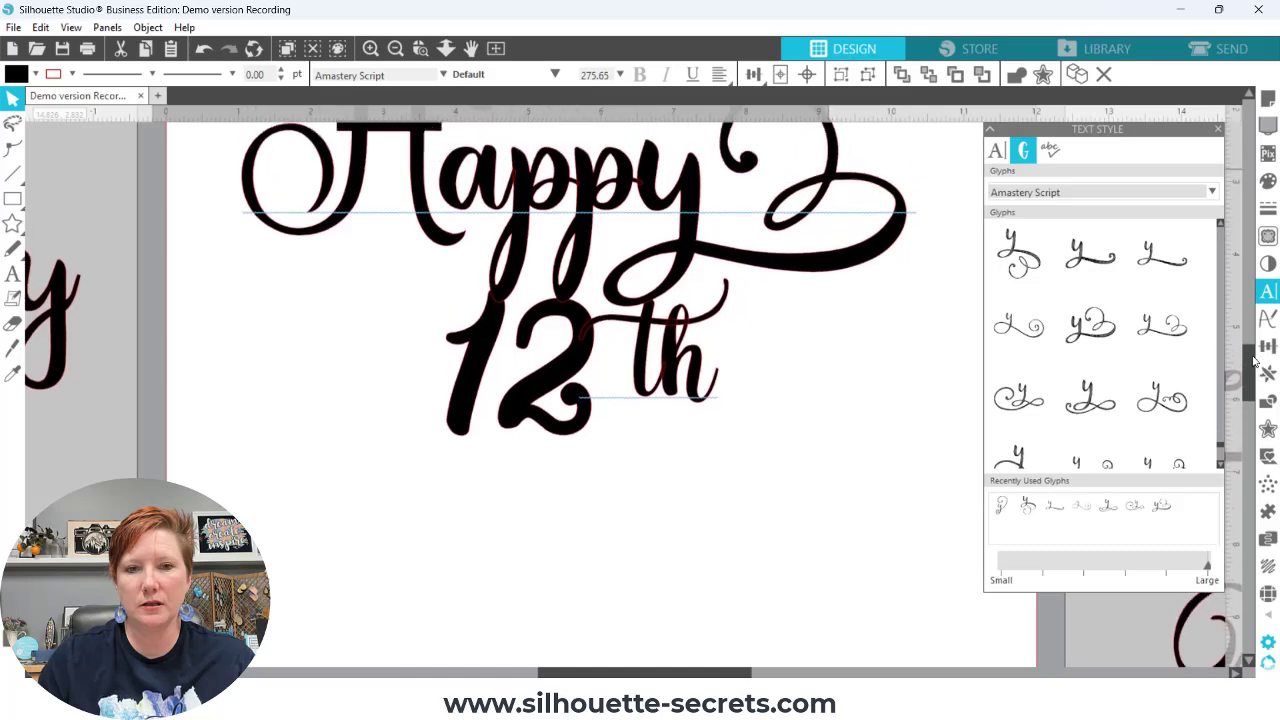
pyautogui.click(563, 381)
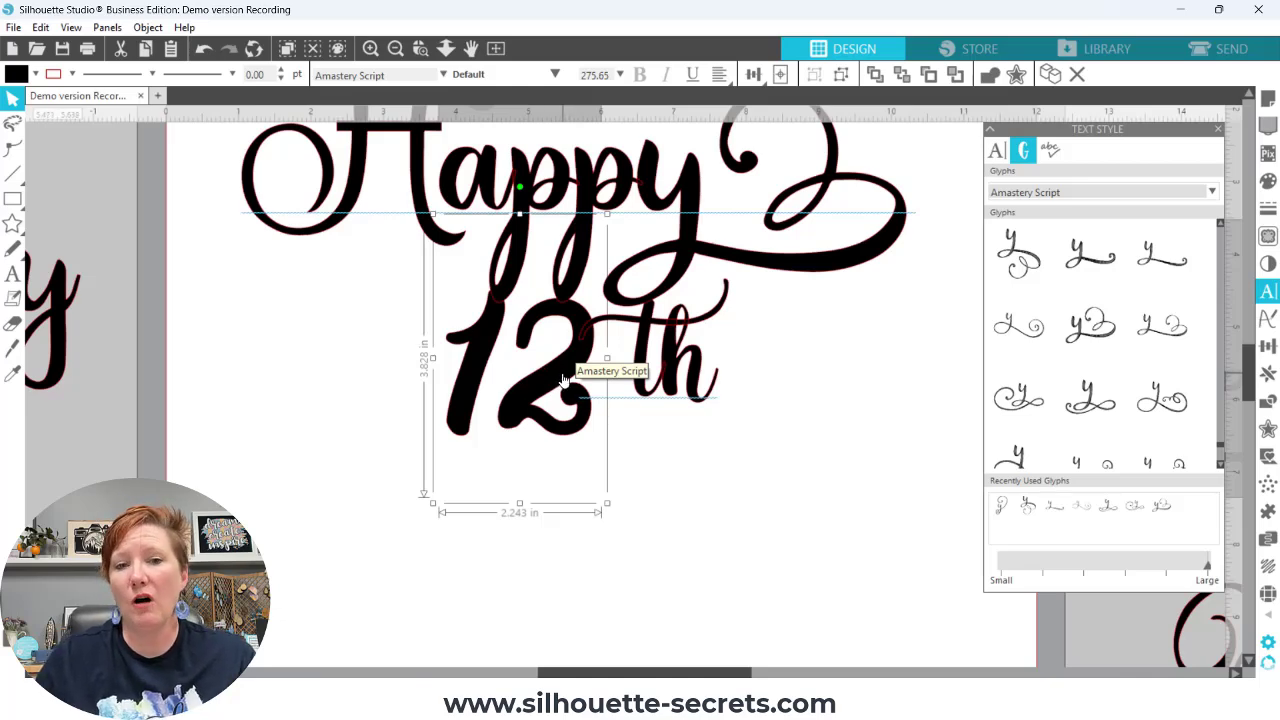
pyautogui.press('i')
pyautogui.hotkey('ctrl', 'v')
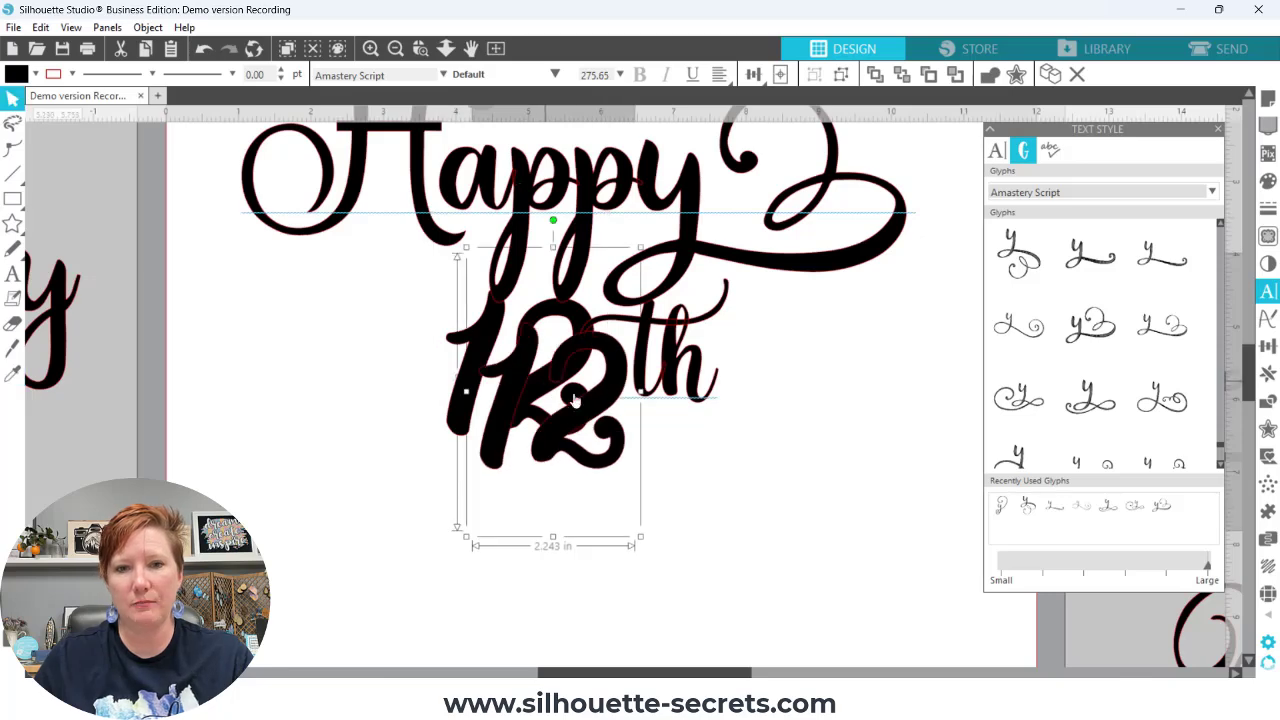
pyautogui.moveTo(573, 408); pyautogui.dragTo(677, 365)
pyautogui.press('space')
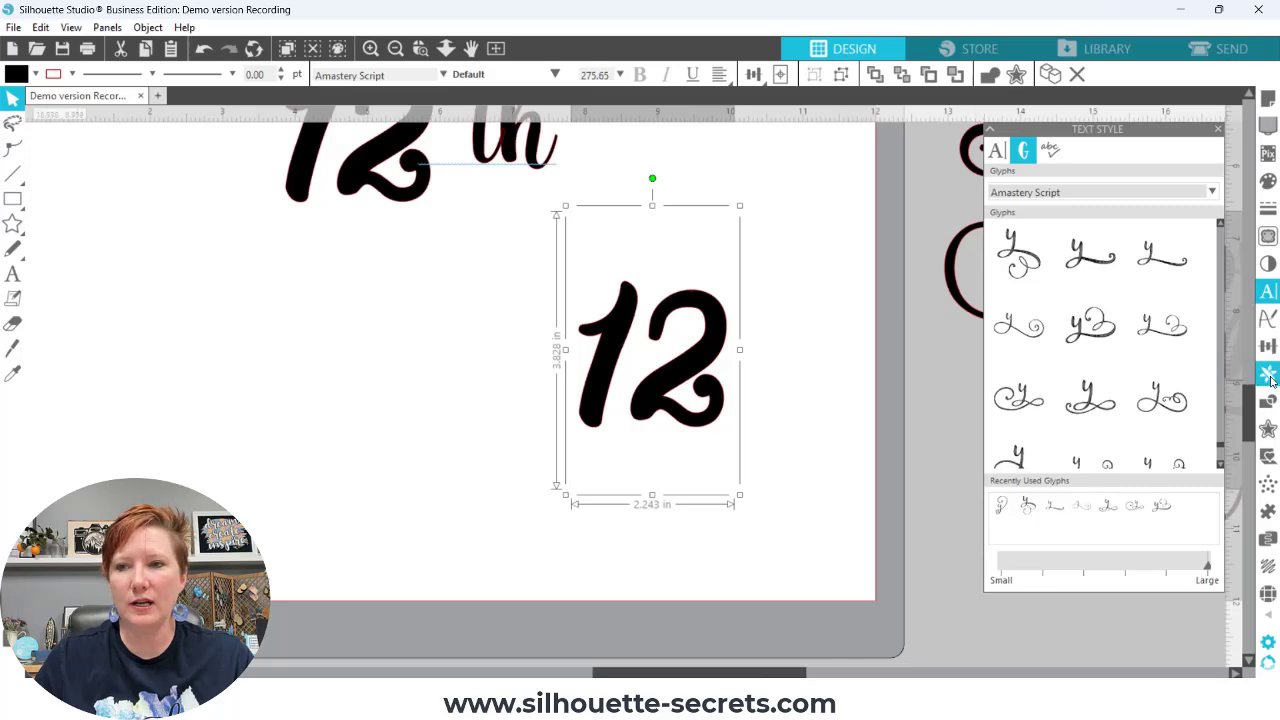
# Open the offset settings for the duplicated "12" and remove its black fill
pyautogui.click(1268, 432)
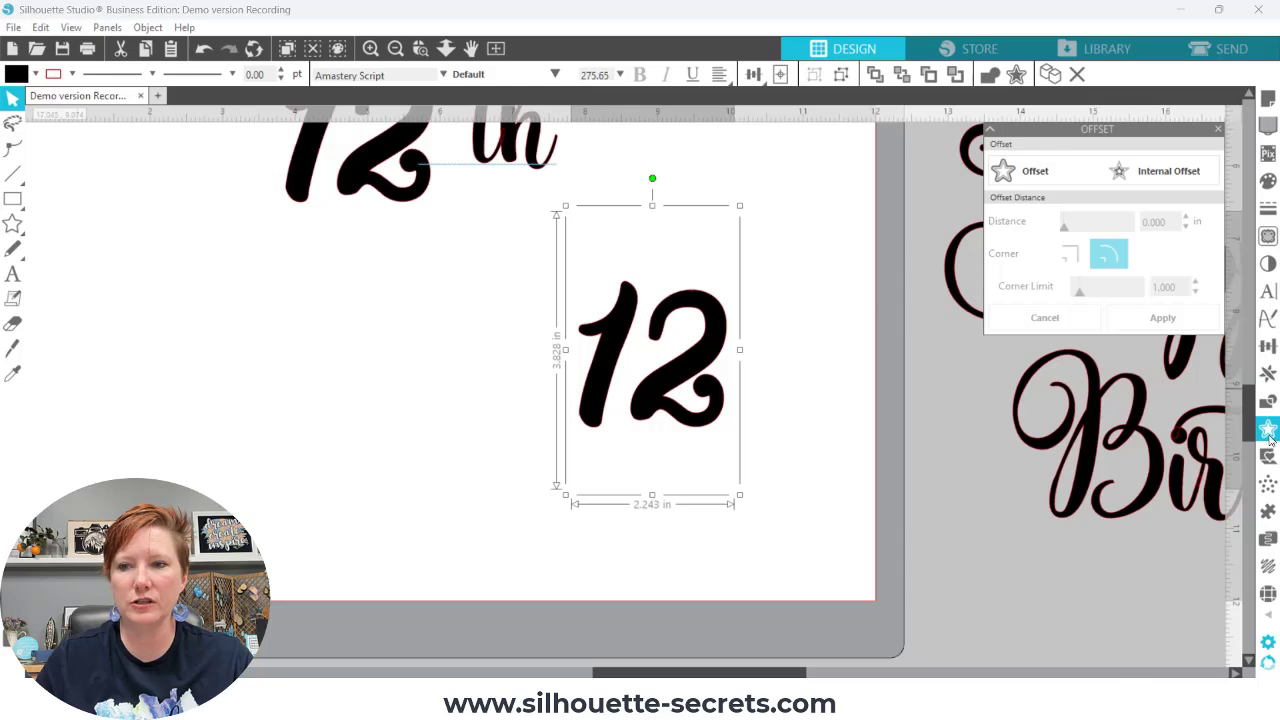
pyautogui.click(1128, 171)
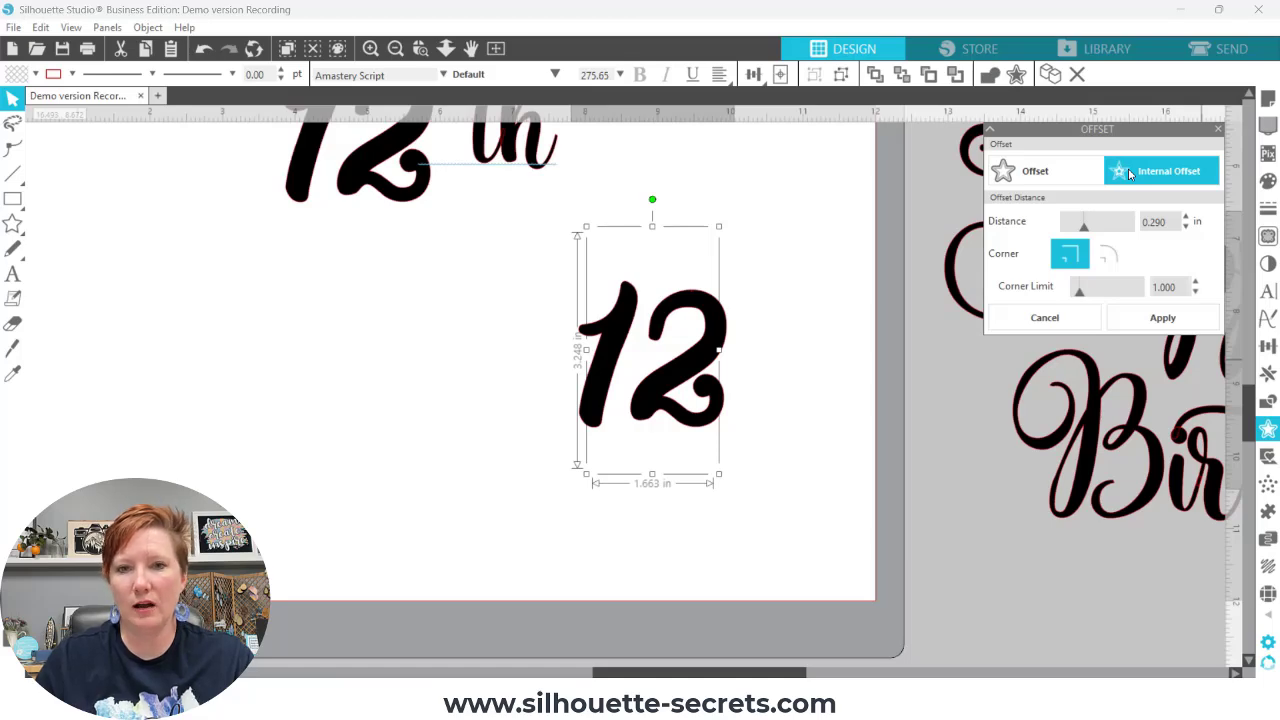
pyautogui.click(536, 251)
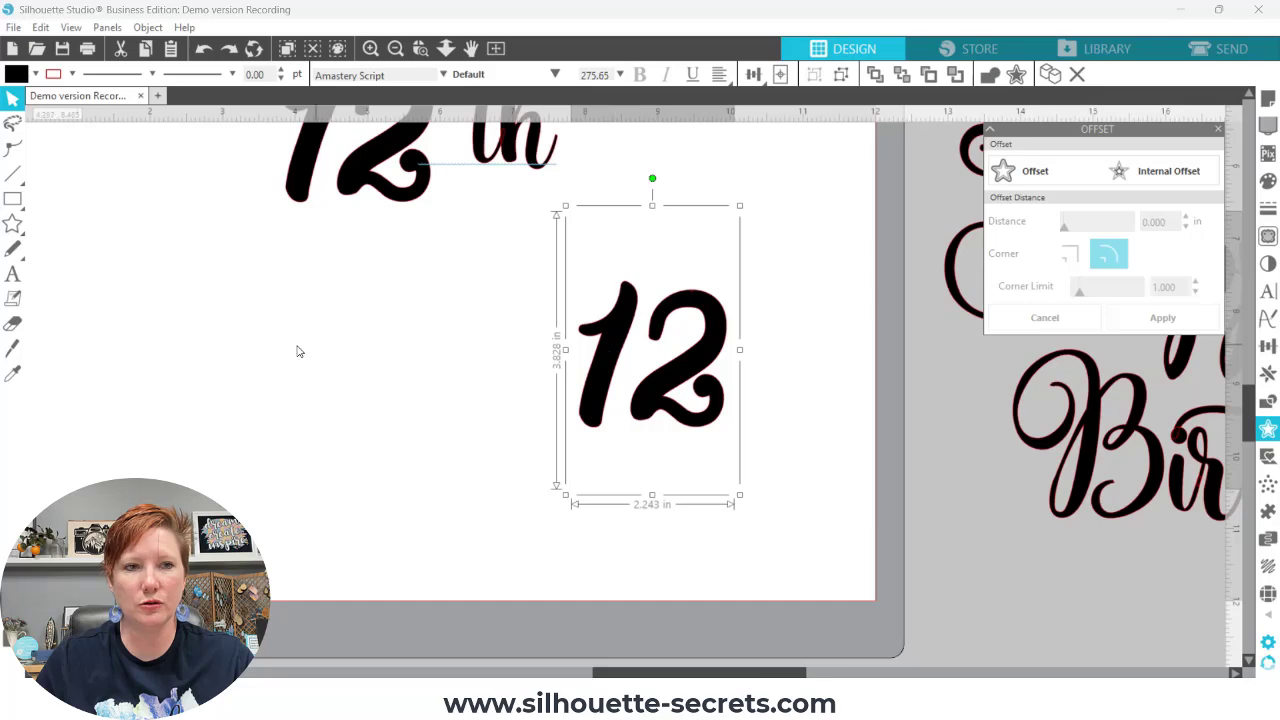
pyautogui.click(35, 74)
pyautogui.click(38, 102)
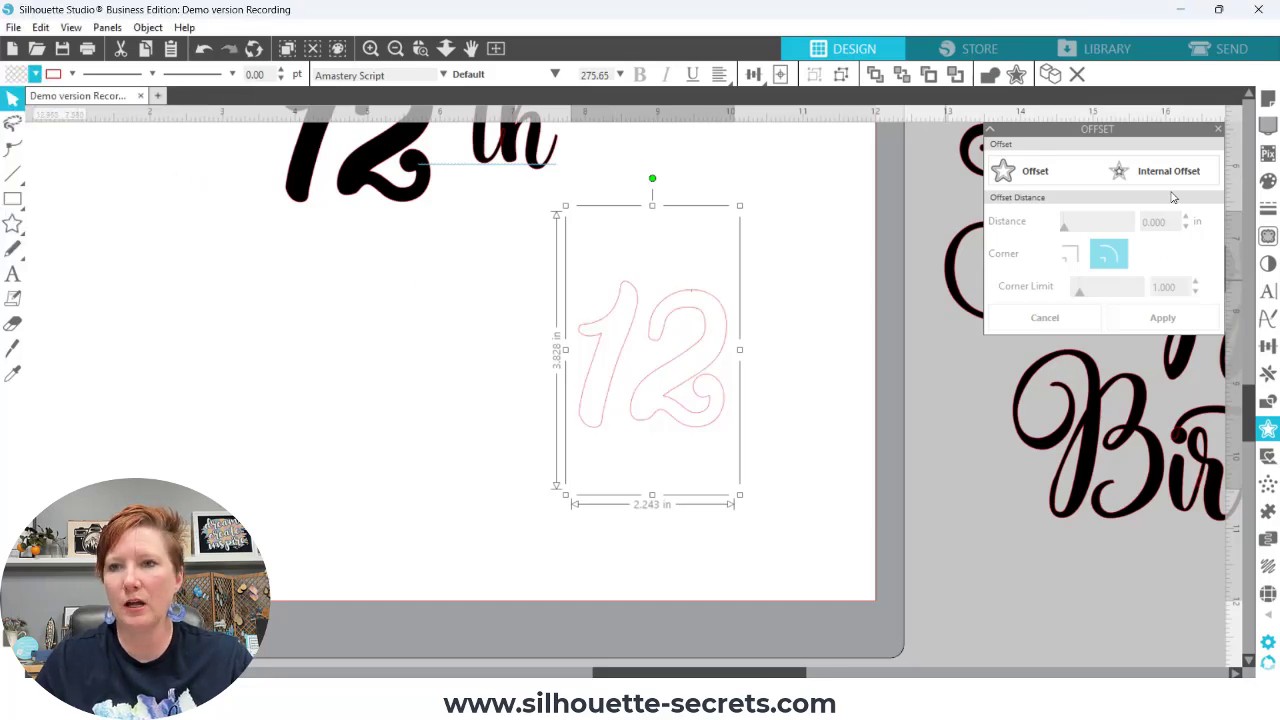
# Apply an internal offset of 0.060 in to the unfilled "12"
pyautogui.click(1160, 178)
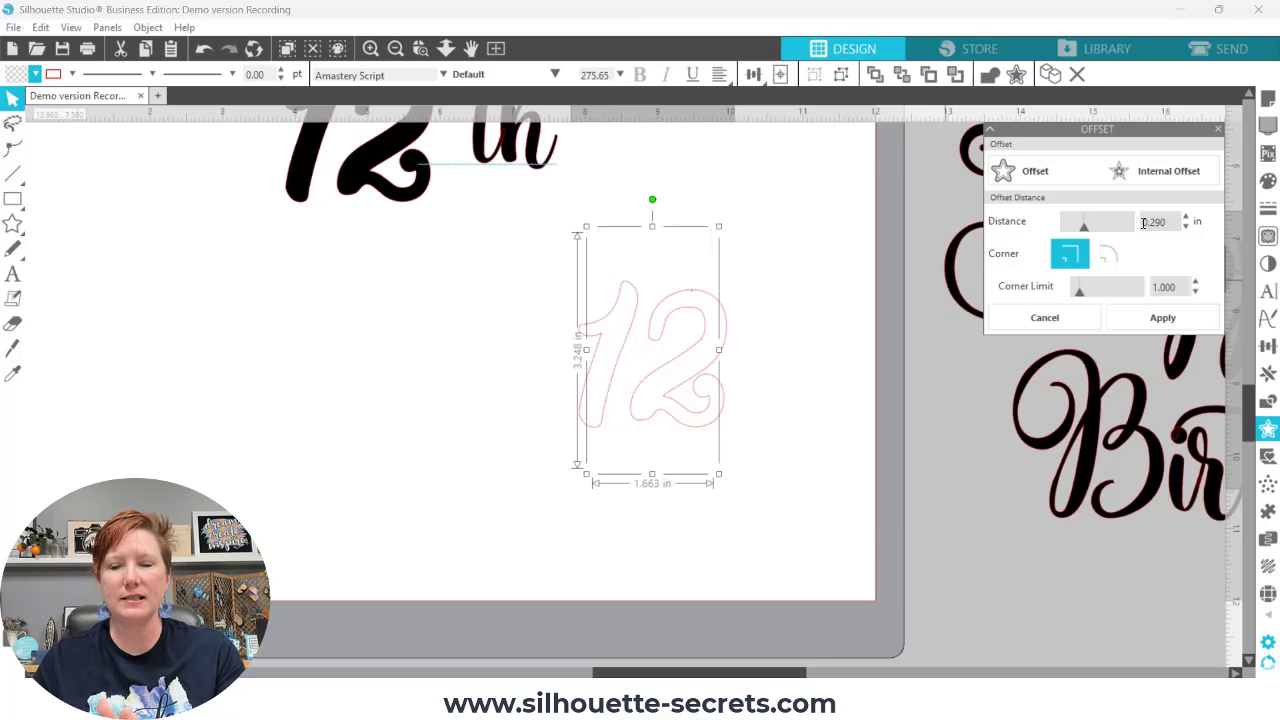
pyautogui.moveTo(1085, 230); pyautogui.dragTo(1069, 233)
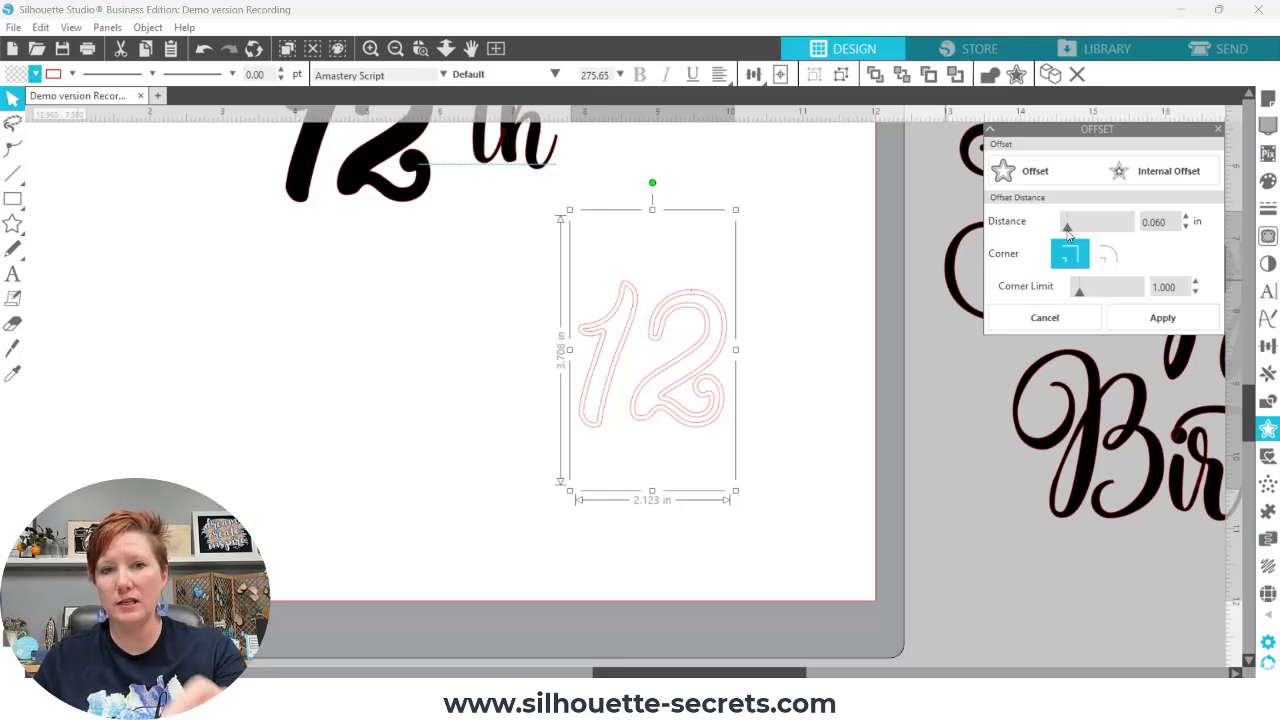
pyautogui.click(1129, 320)
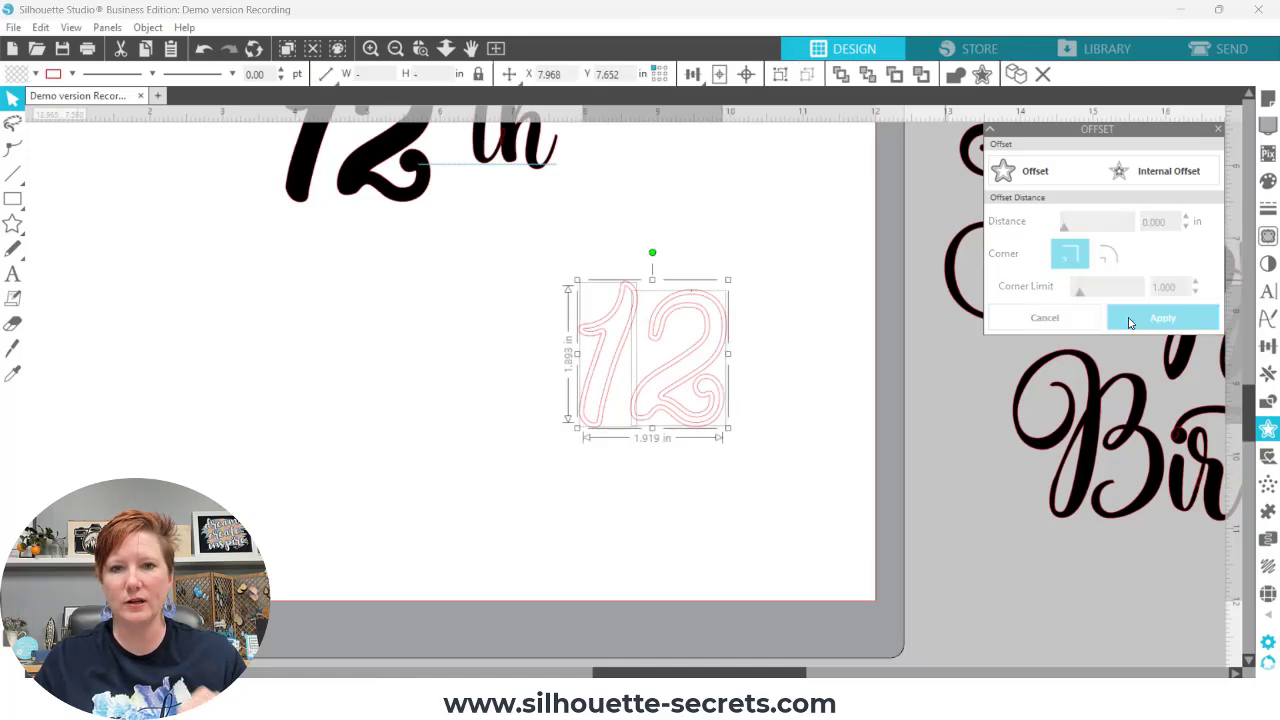
pyautogui.press('i')
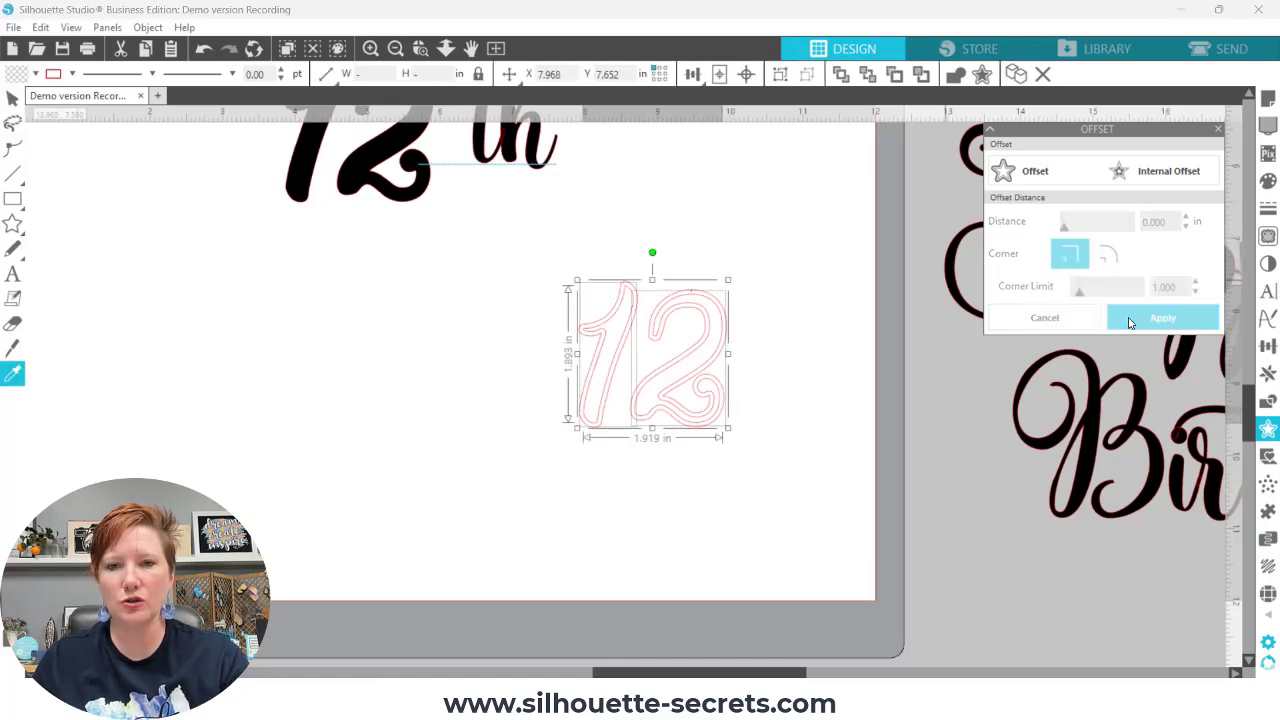
# Fill the internal offset shapes of the duplicated "12" with bright pink
pyautogui.press('v')
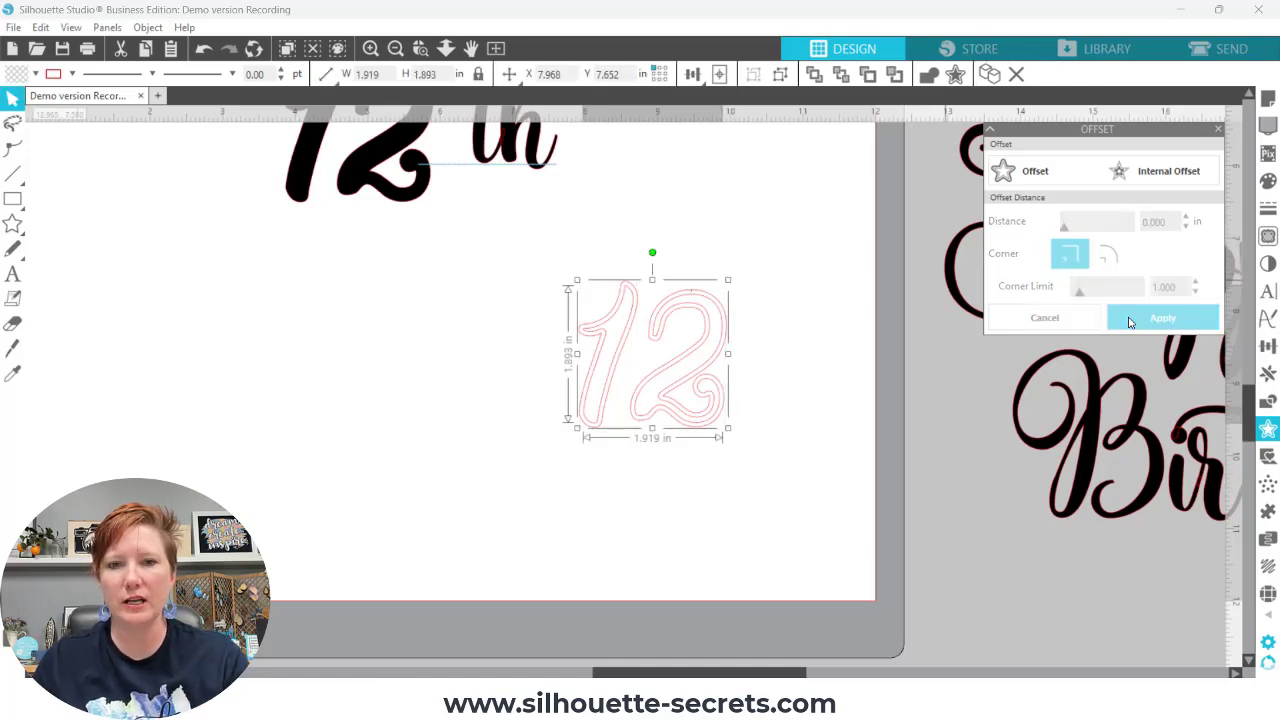
pyautogui.click(35, 75)
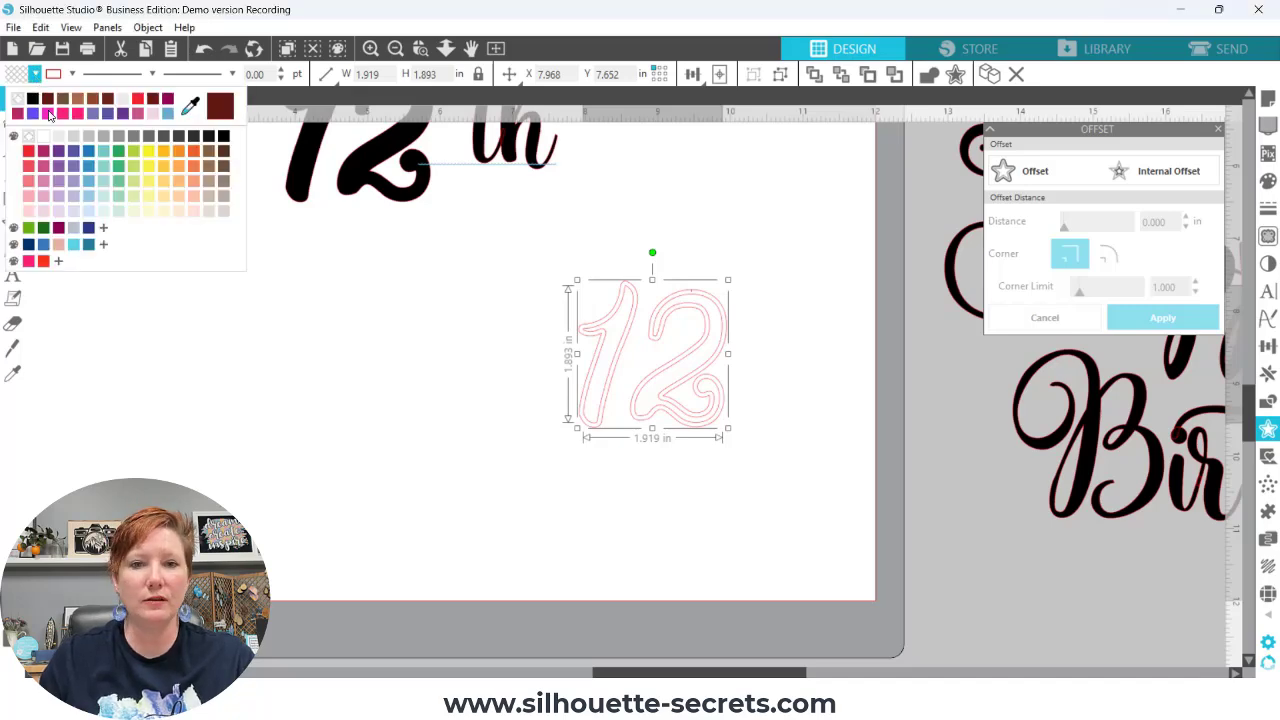
pyautogui.click(48, 114)
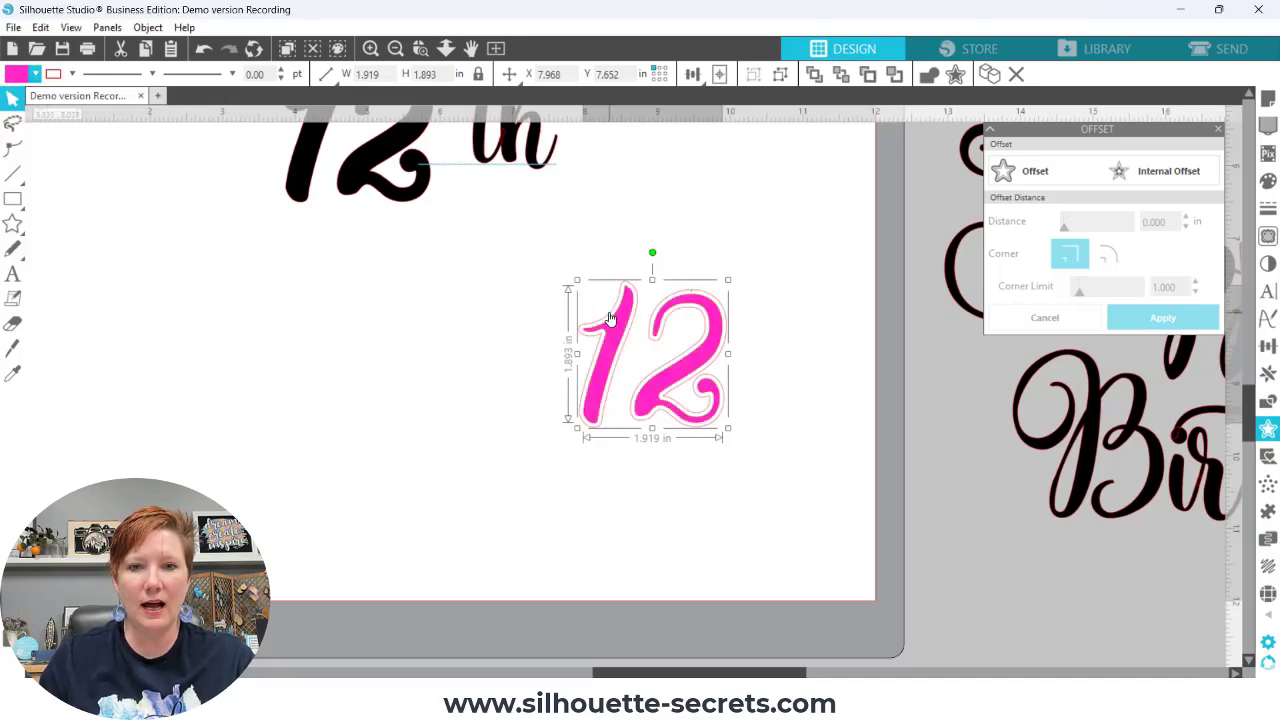
pyautogui.click(517, 340)
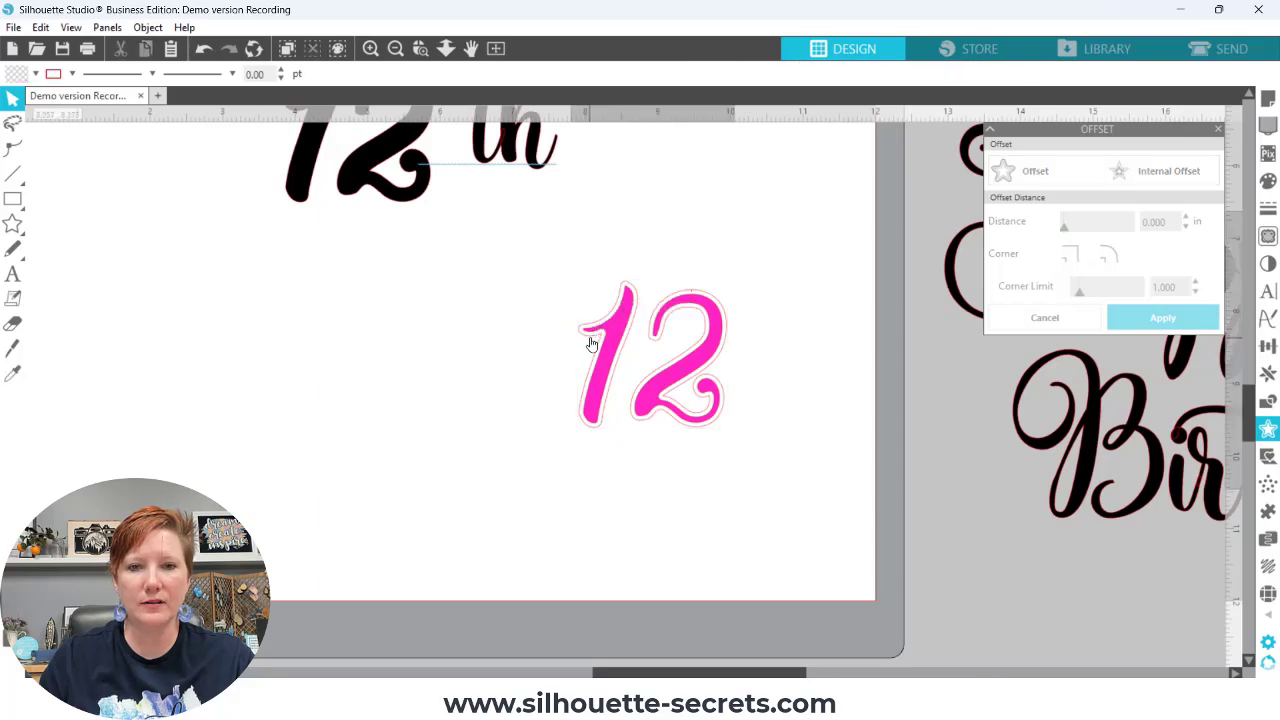
# Fill the outer duplicated "12" behind the pink internal offset with black
pyautogui.click(591, 343)
pyautogui.click(35, 75)
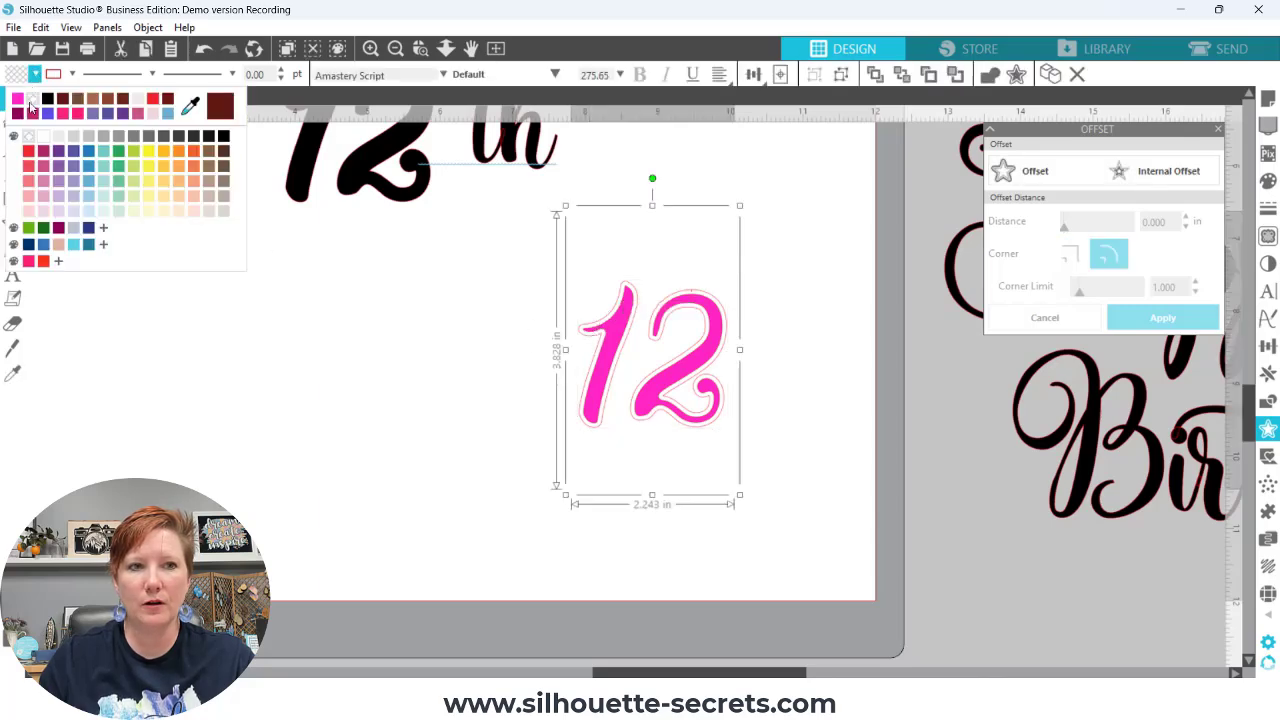
pyautogui.click(47, 98)
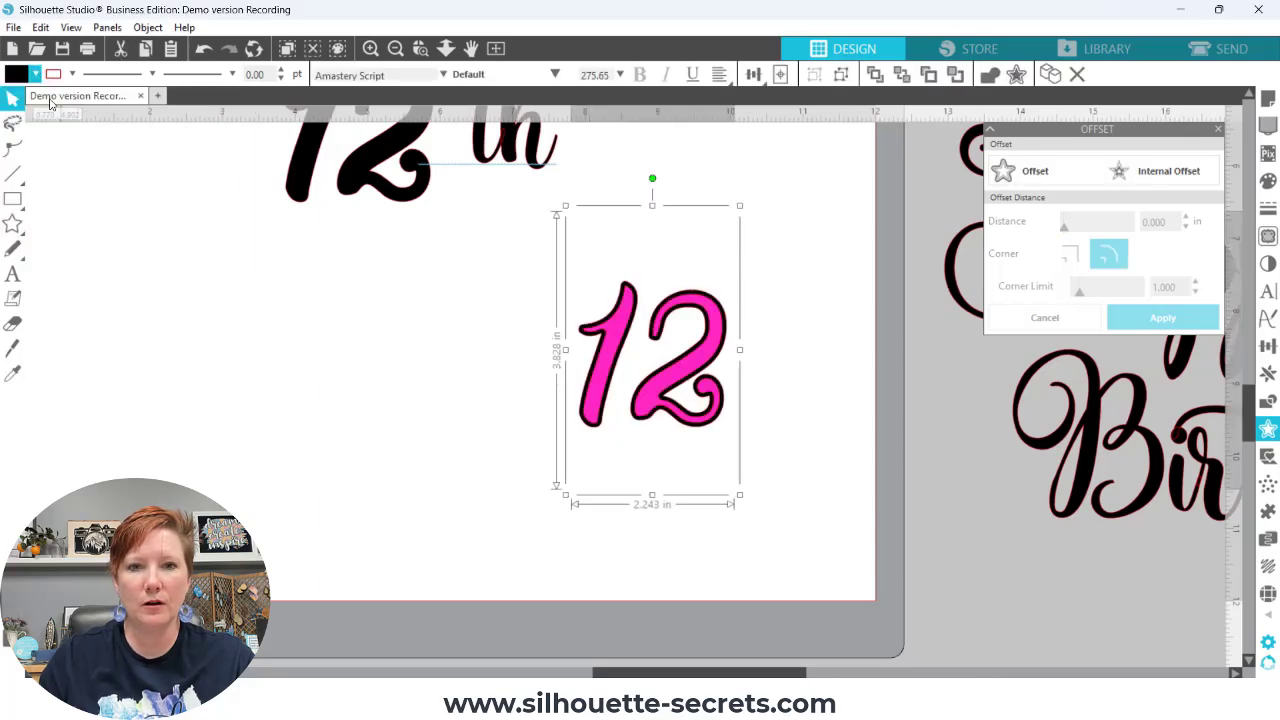
# Move the plain black "12" out of the "Happy 12th" design to the area left of the page
pyautogui.click(396, 52)
pyautogui.click(396, 52)
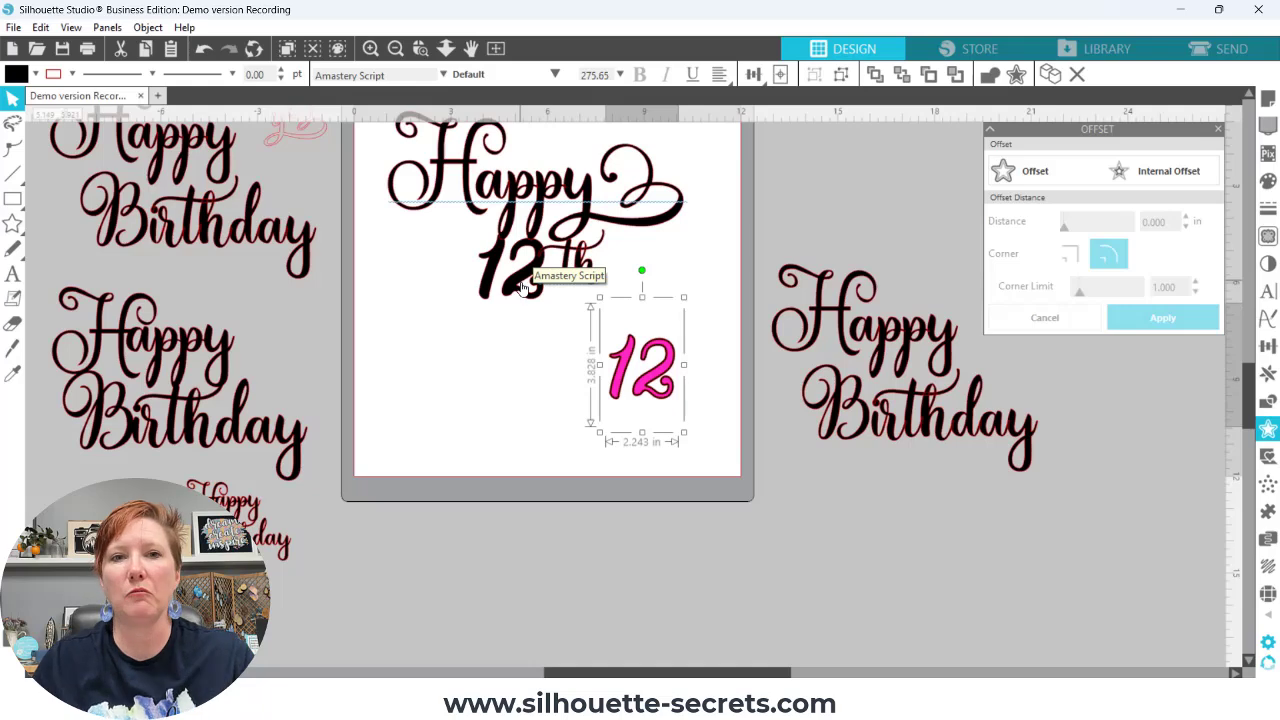
pyautogui.click(421, 52)
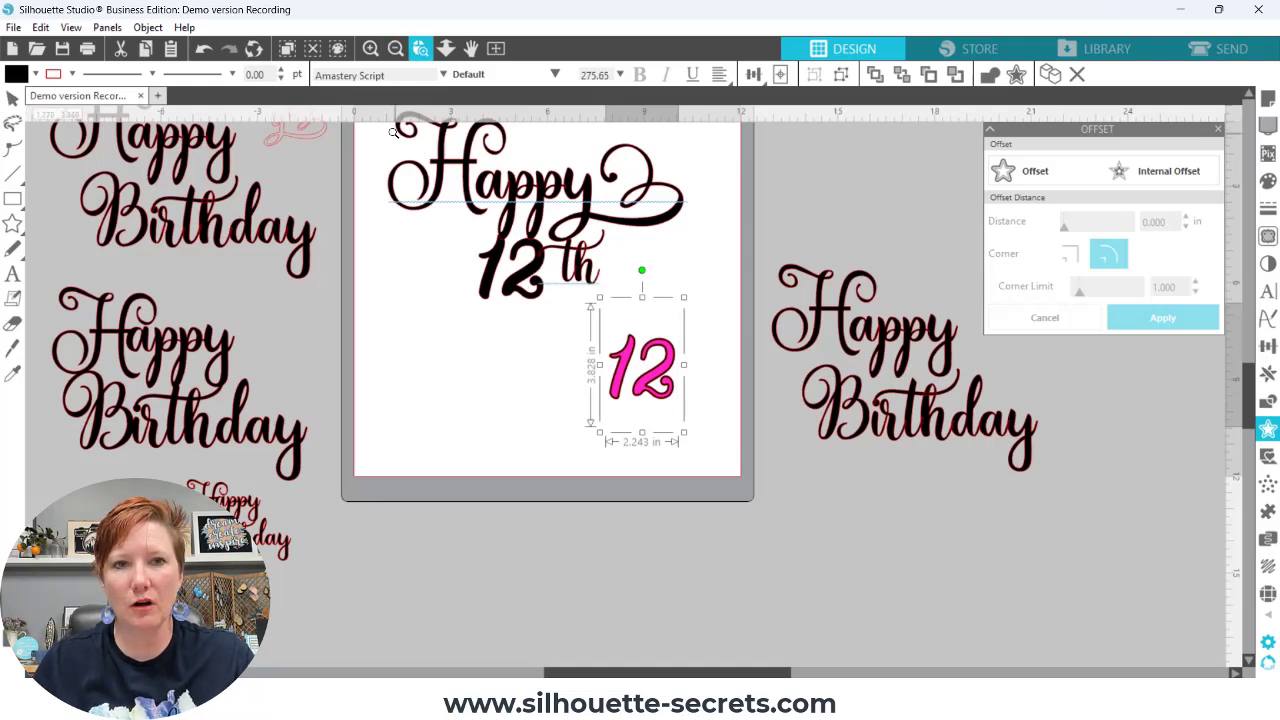
pyautogui.moveTo(670, 308); pyautogui.dragTo(750, 433)
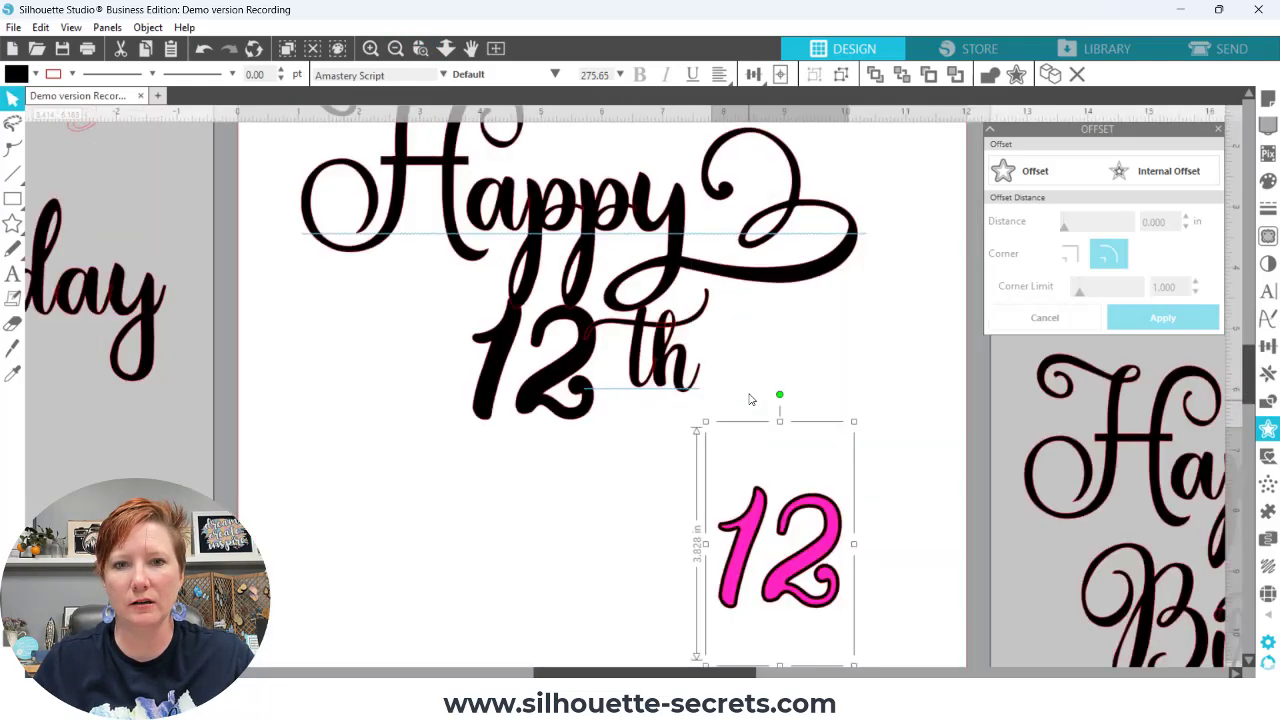
pyautogui.click(560, 358)
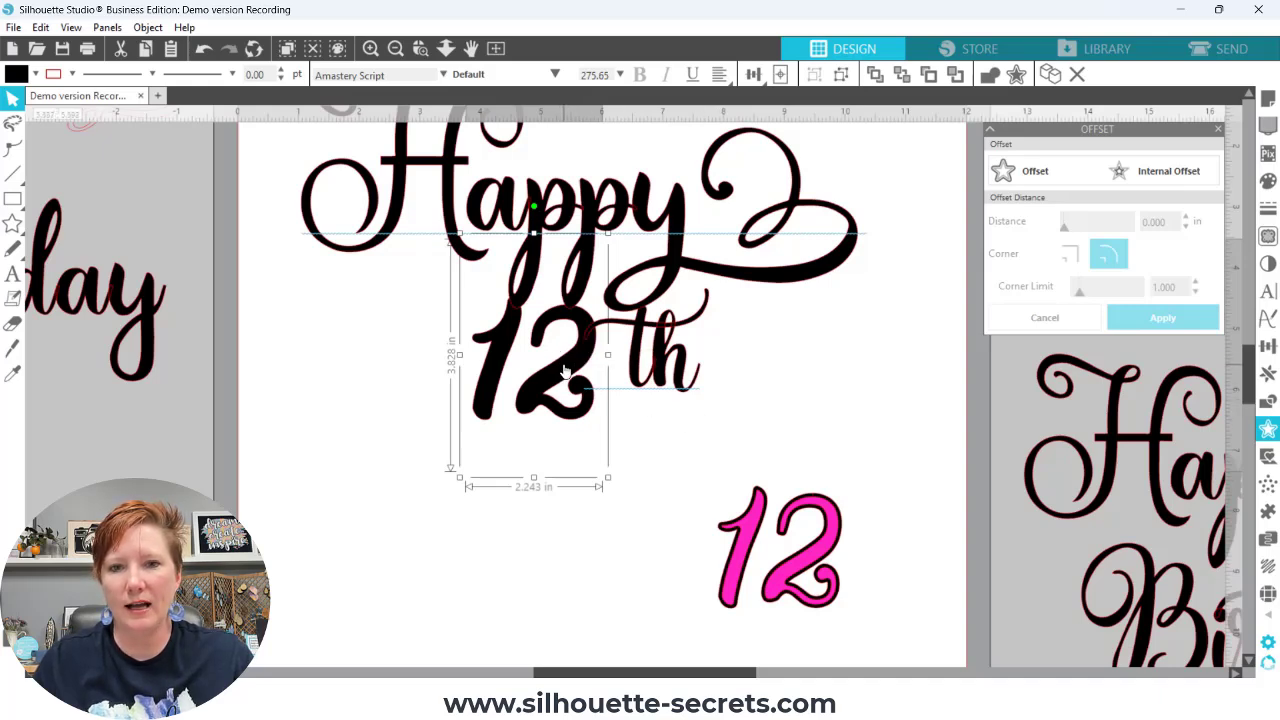
pyautogui.moveTo(568, 366); pyautogui.dragTo(476, 383)
pyautogui.moveTo(267, 426); pyautogui.dragTo(128, 486)
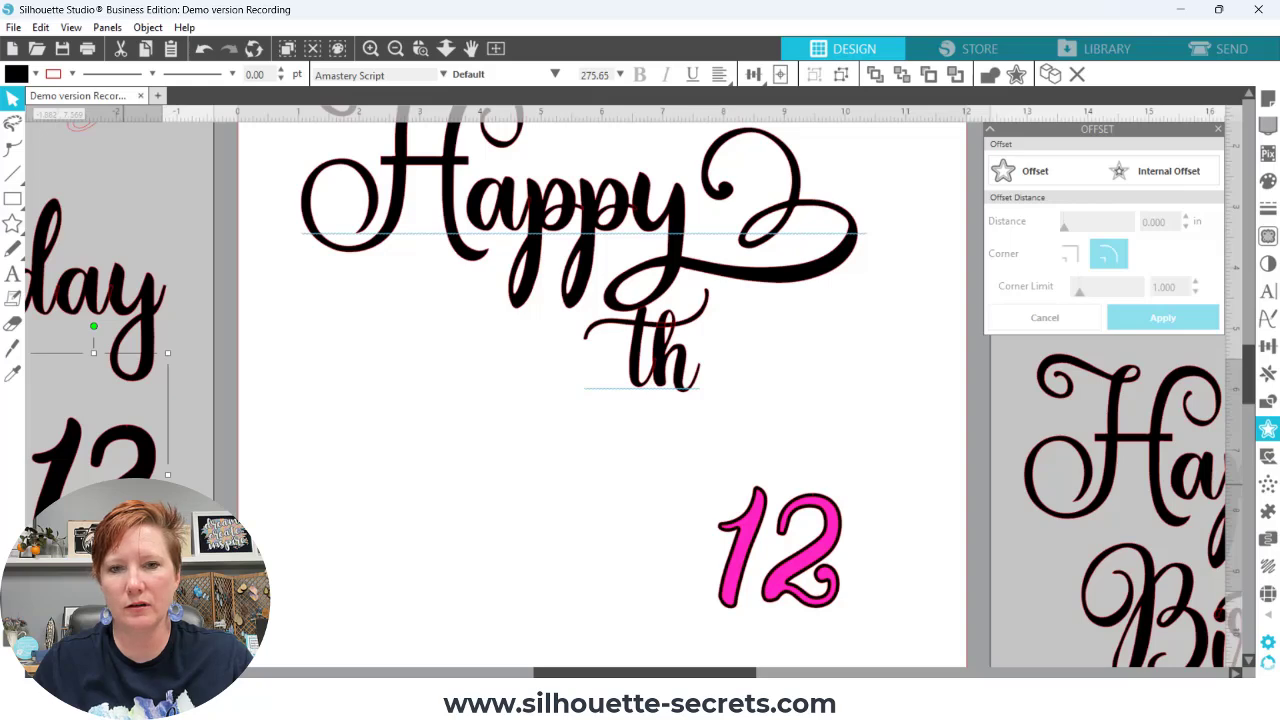
# Move the black "12" together with its pink internal offset into the gap before "th" under "Happy"
pyautogui.moveTo(665, 463); pyautogui.dragTo(909, 643)
pyautogui.moveTo(827, 537); pyautogui.dragTo(585, 364)
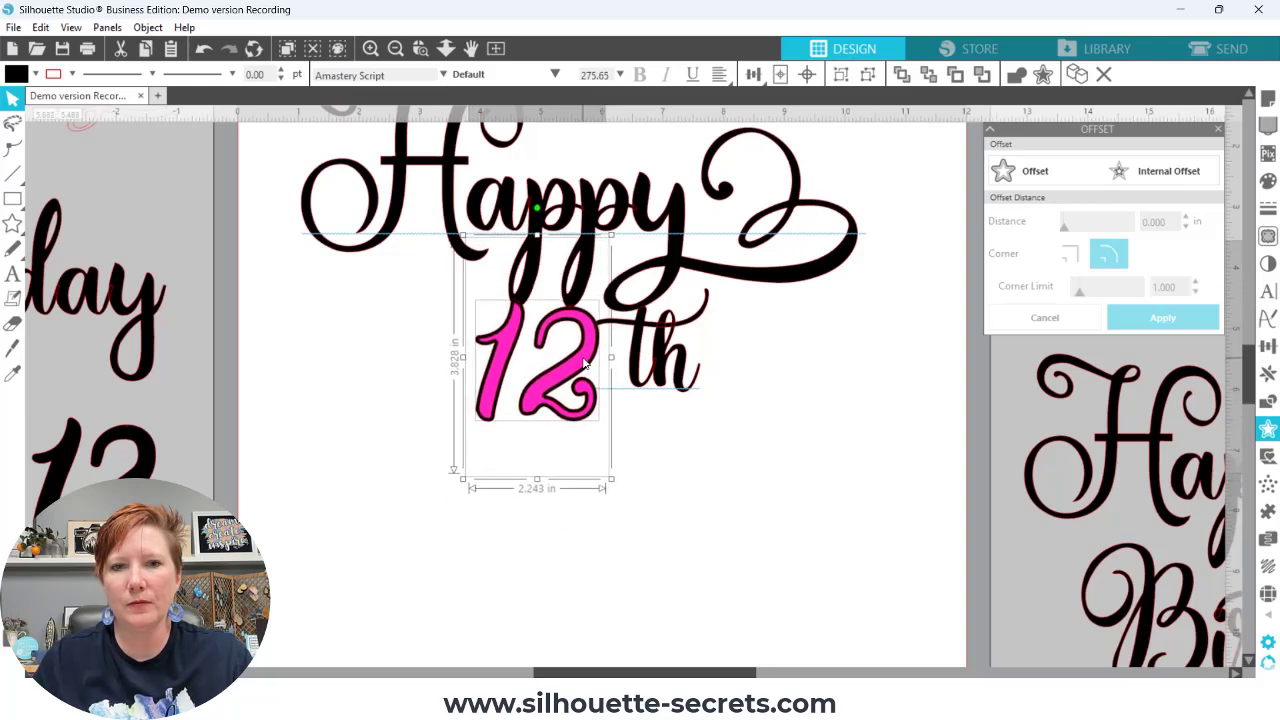
pyautogui.moveTo(427, 144); pyautogui.dragTo(415, 242)
pyautogui.click(602, 453)
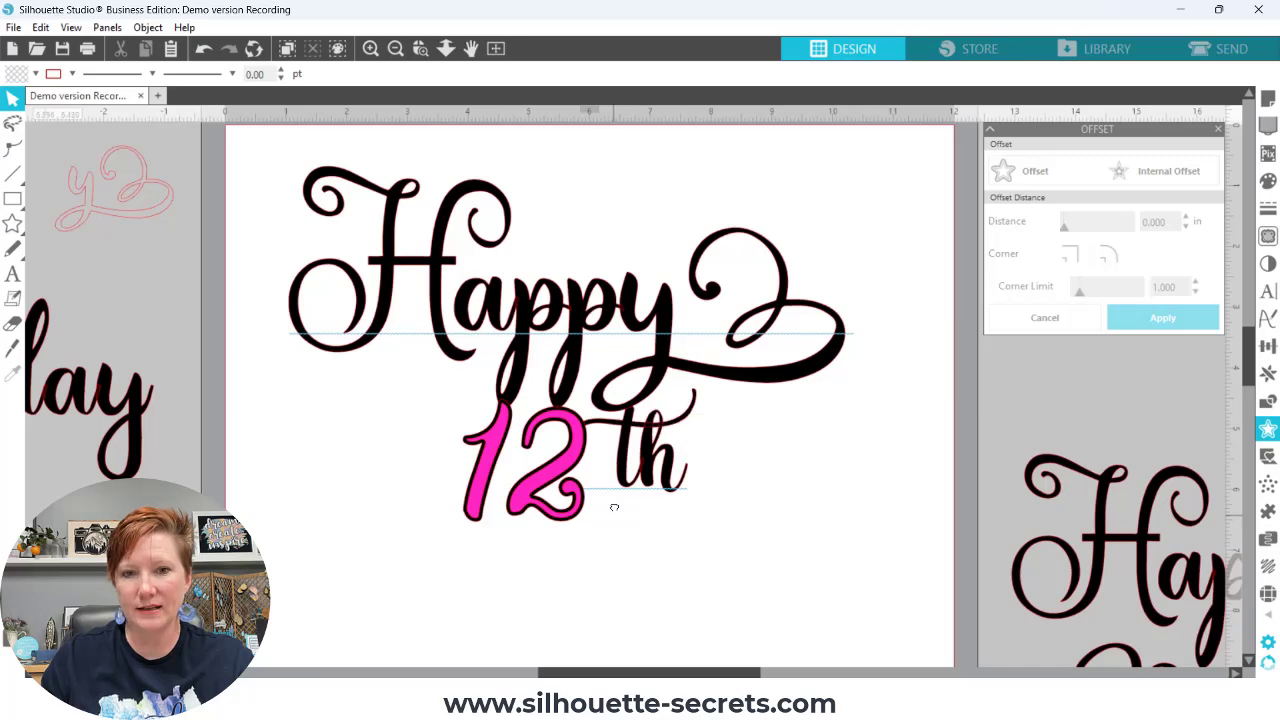
# Move the pink internal offset off the black "12" to the lower right corner of the page
pyautogui.scroll(-2, 614, 500)
pyautogui.moveTo(576, 383); pyautogui.dragTo(912, 608)
pyautogui.click(830, 560)
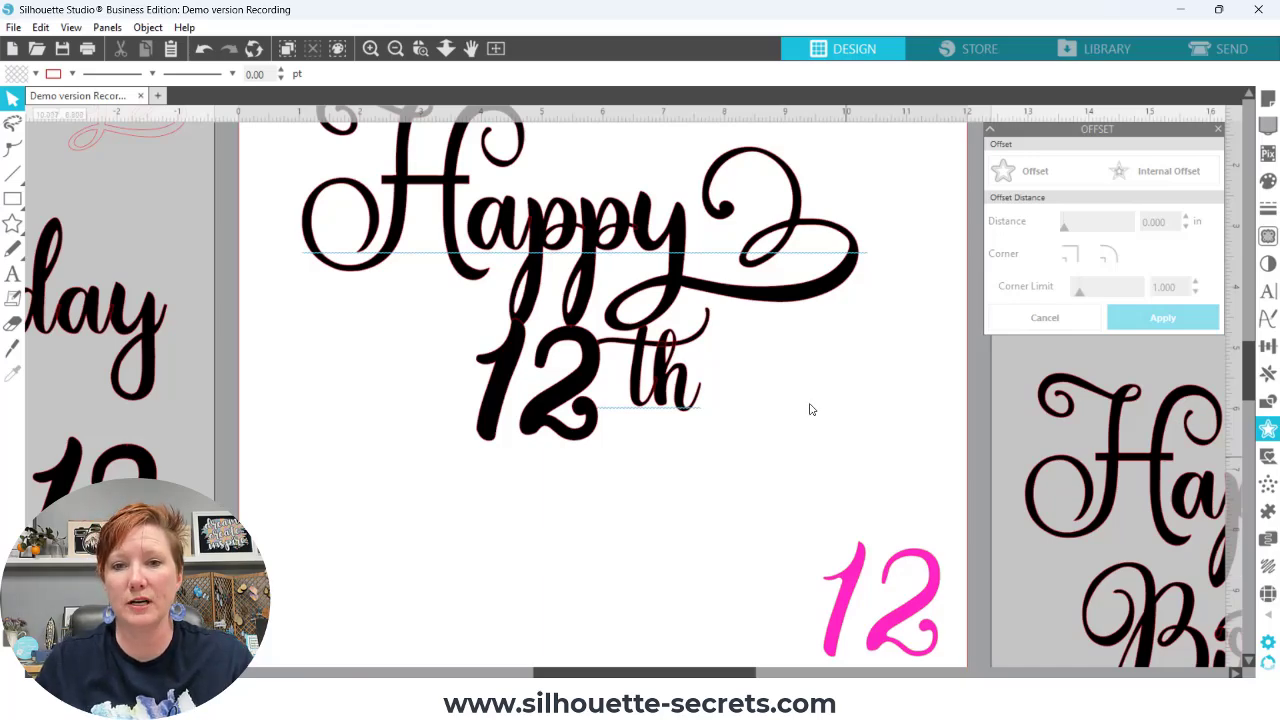
pyautogui.scroll(3, 740, 366)
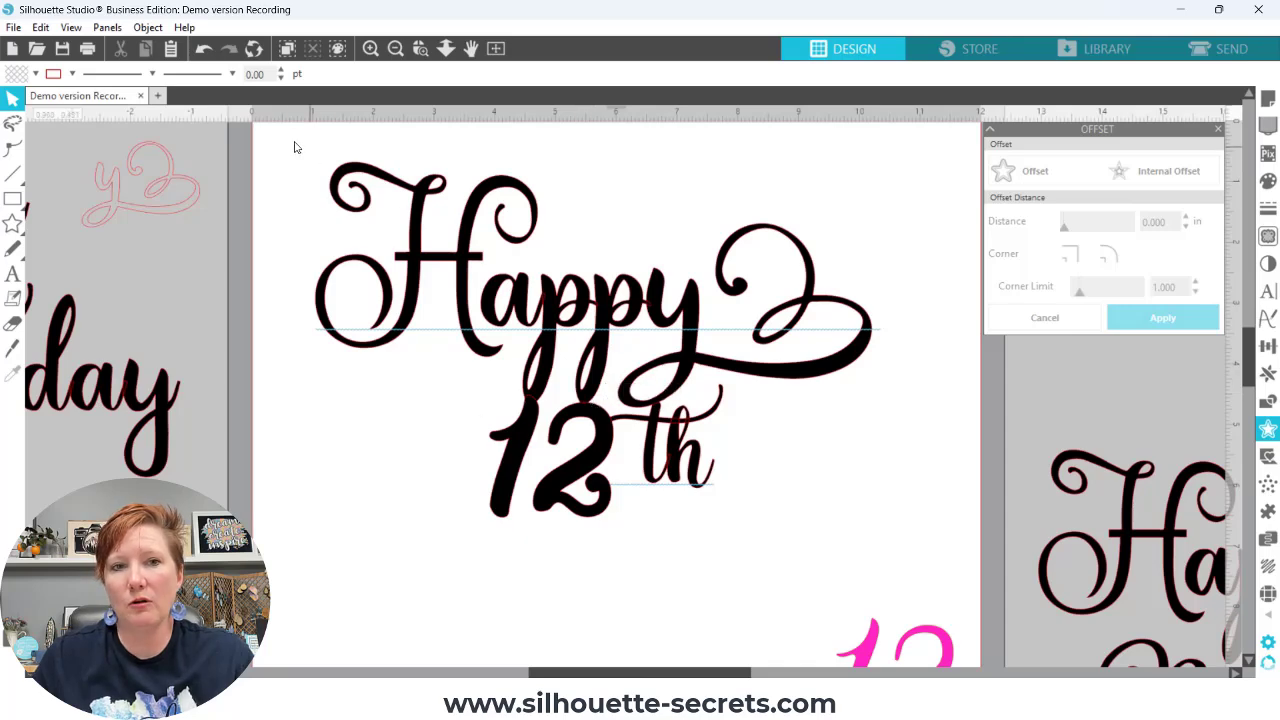
# Duplicate the whole "Happy 12th" design and place the copy off the page, above and right of the original
pyautogui.moveTo(292, 146); pyautogui.dragTo(894, 538)
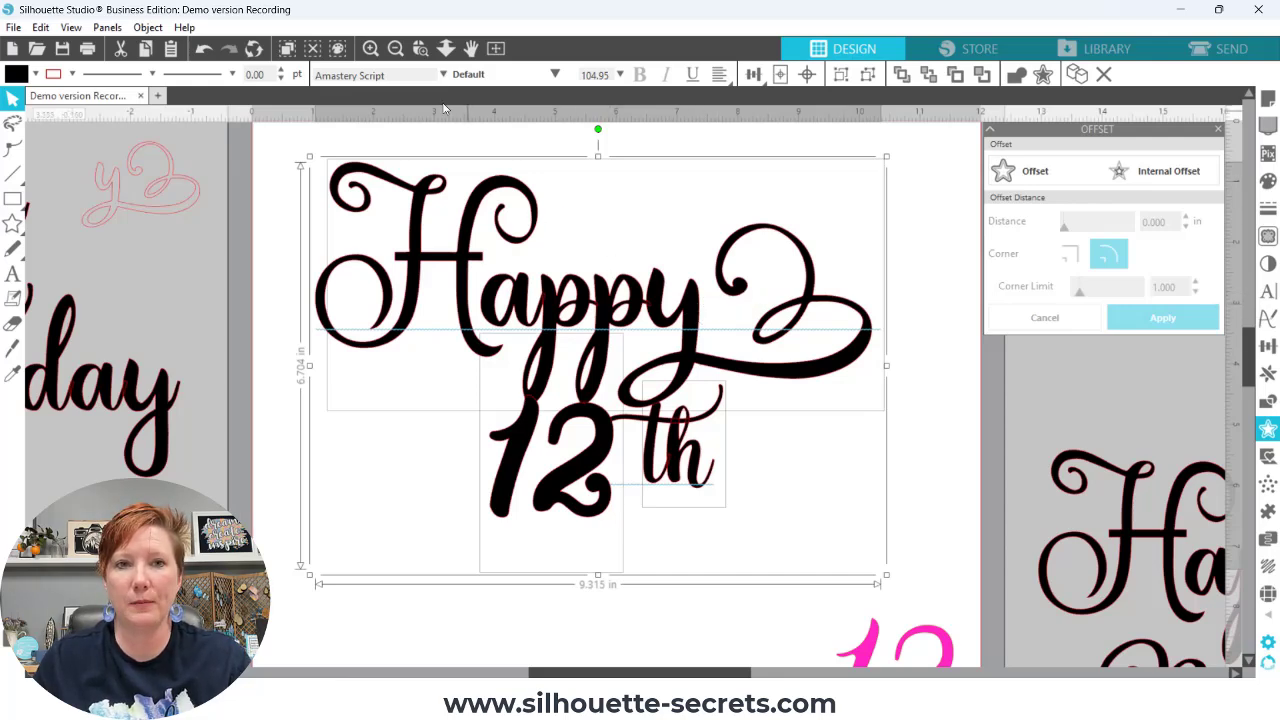
pyautogui.click(395, 48)
pyautogui.click(395, 48)
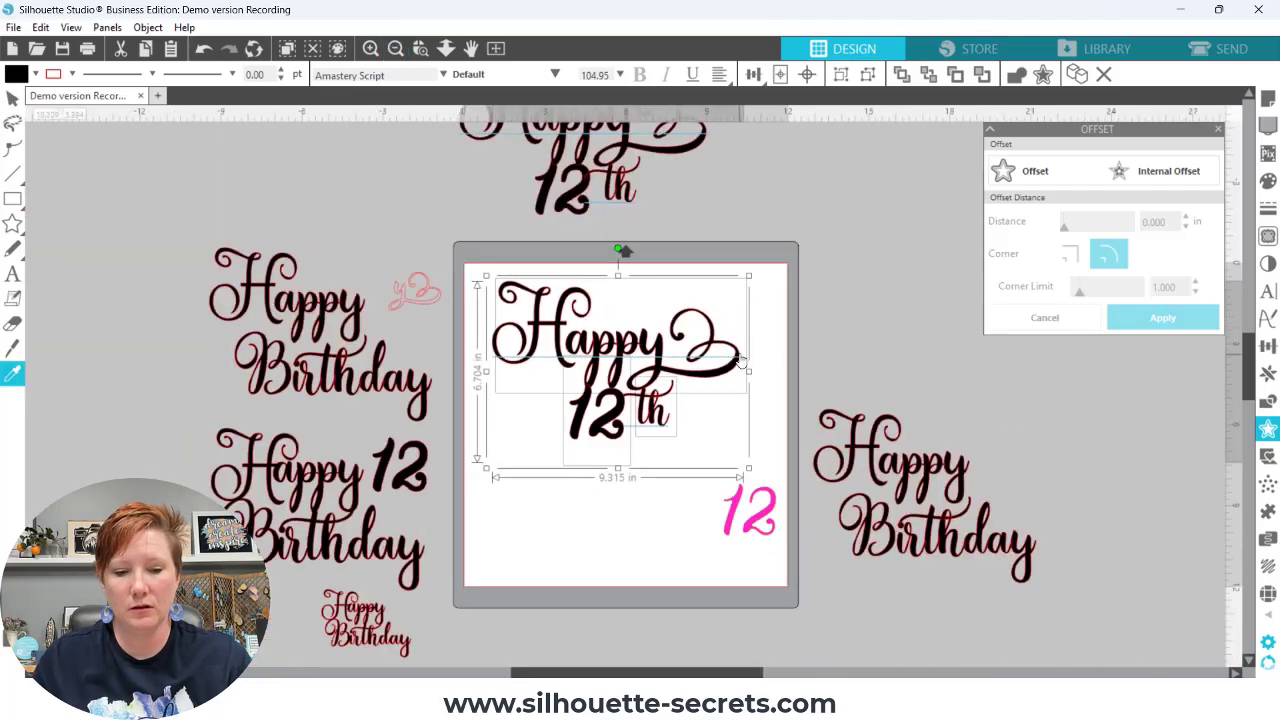
pyautogui.moveTo(740, 362); pyautogui.dragTo(947, 215)
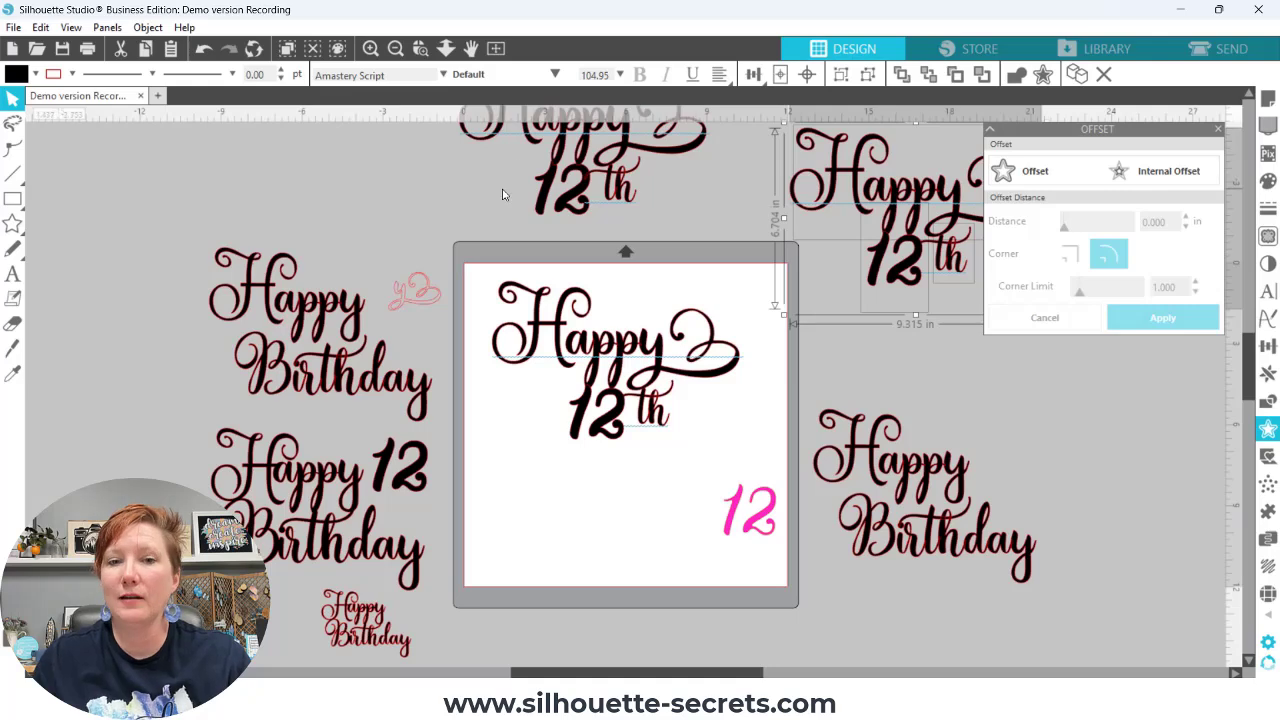
# Examine the text spelling options, including automatic spellchecking, the selected dictionary and the custom dictionary
pyautogui.click(420, 48)
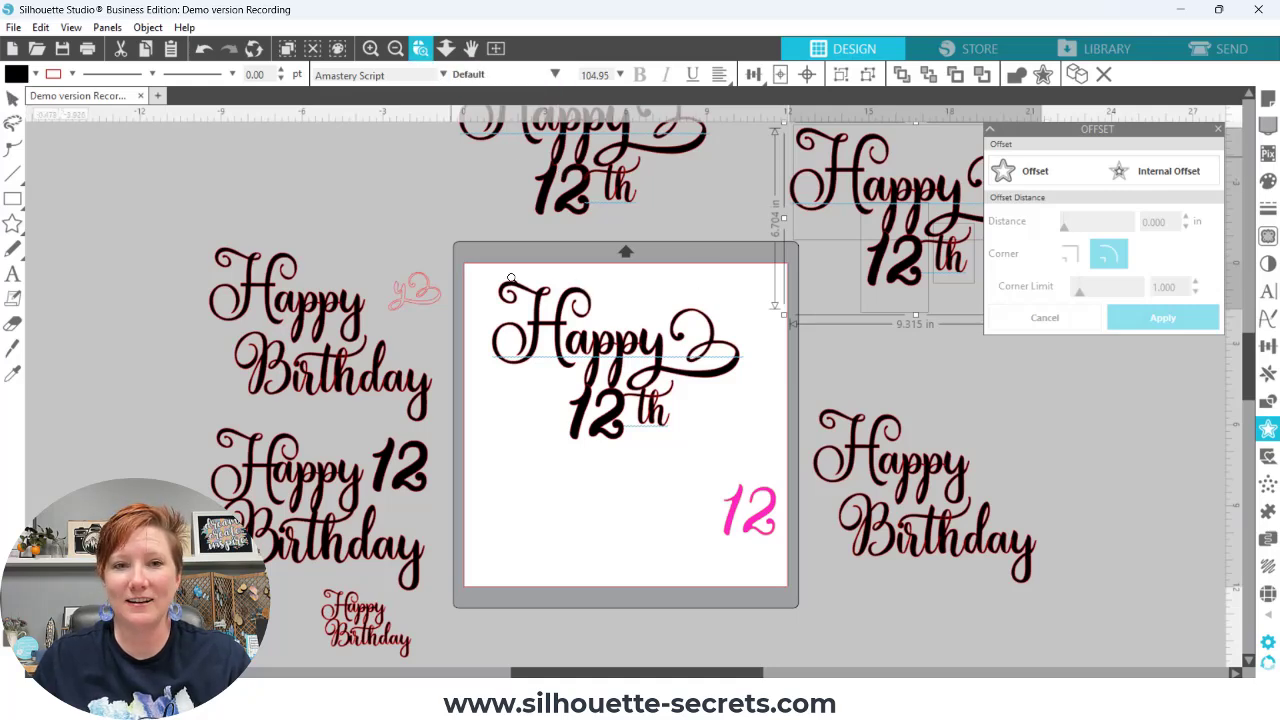
pyautogui.moveTo(472, 277); pyautogui.dragTo(765, 472)
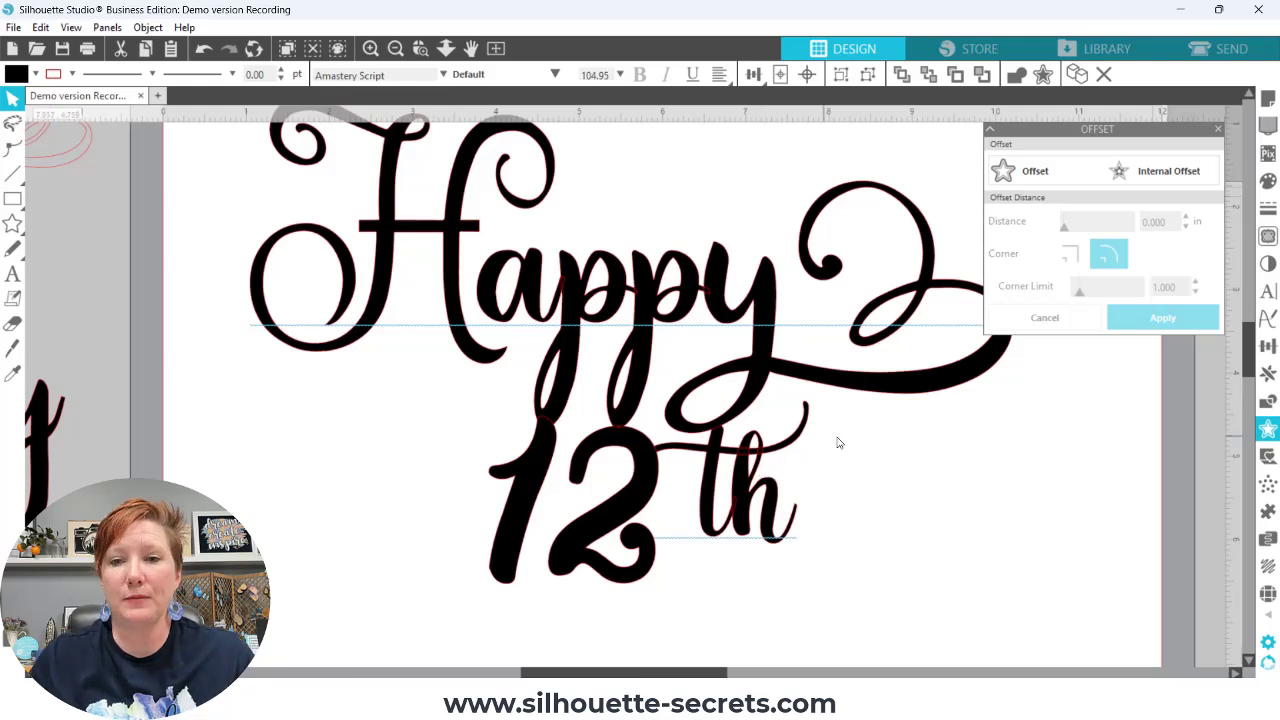
pyautogui.moveTo(876, 450); pyautogui.dragTo(868, 470)
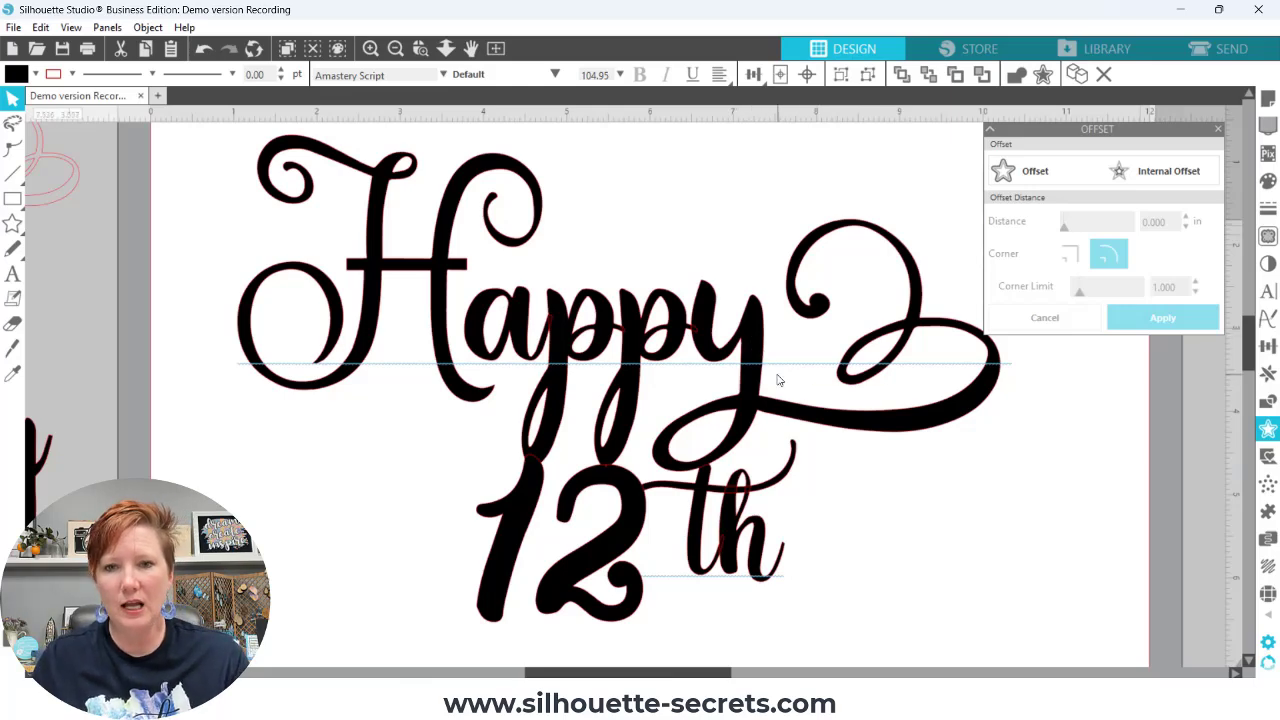
pyautogui.moveTo(777, 372); pyautogui.dragTo(696, 375)
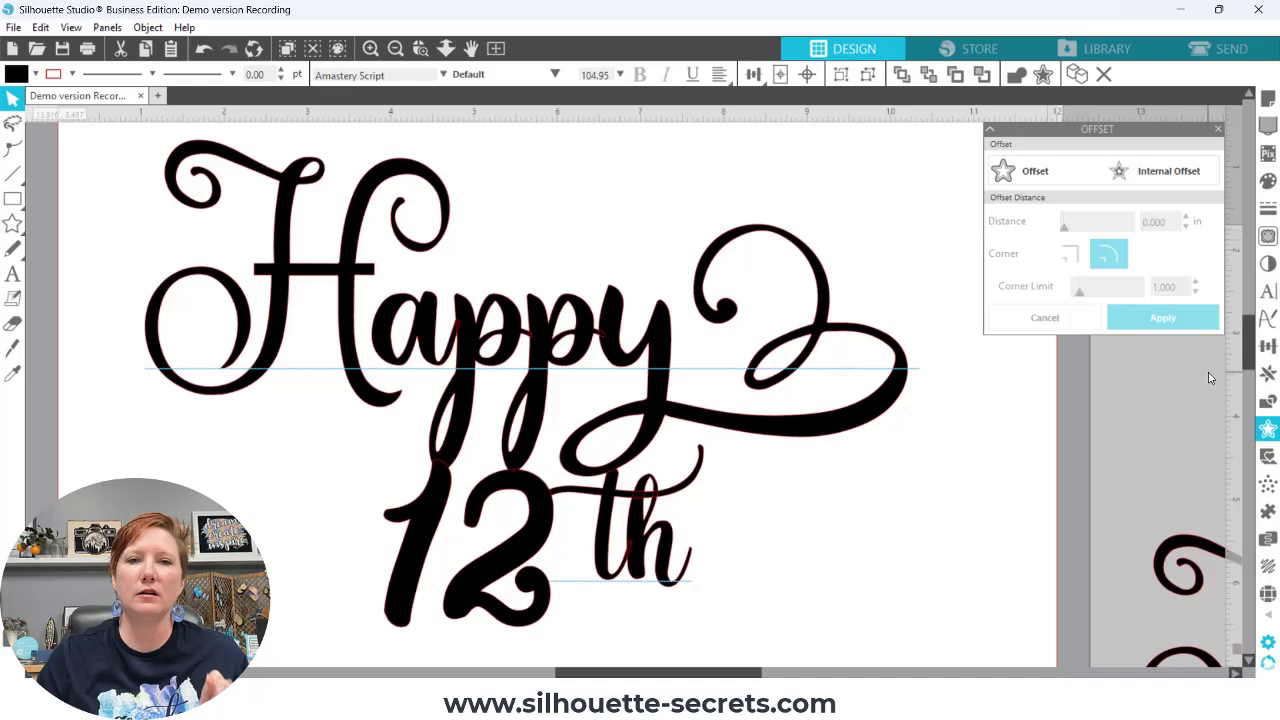
pyautogui.click(1267, 292)
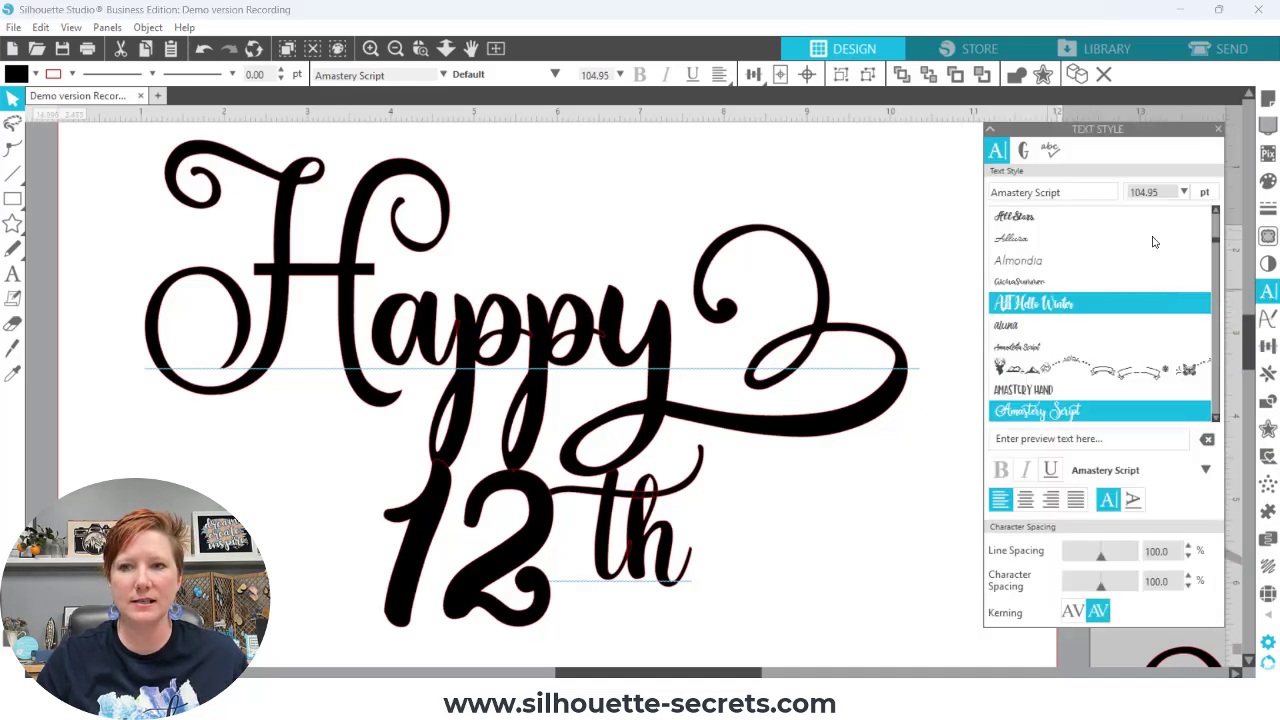
pyautogui.click(1050, 153)
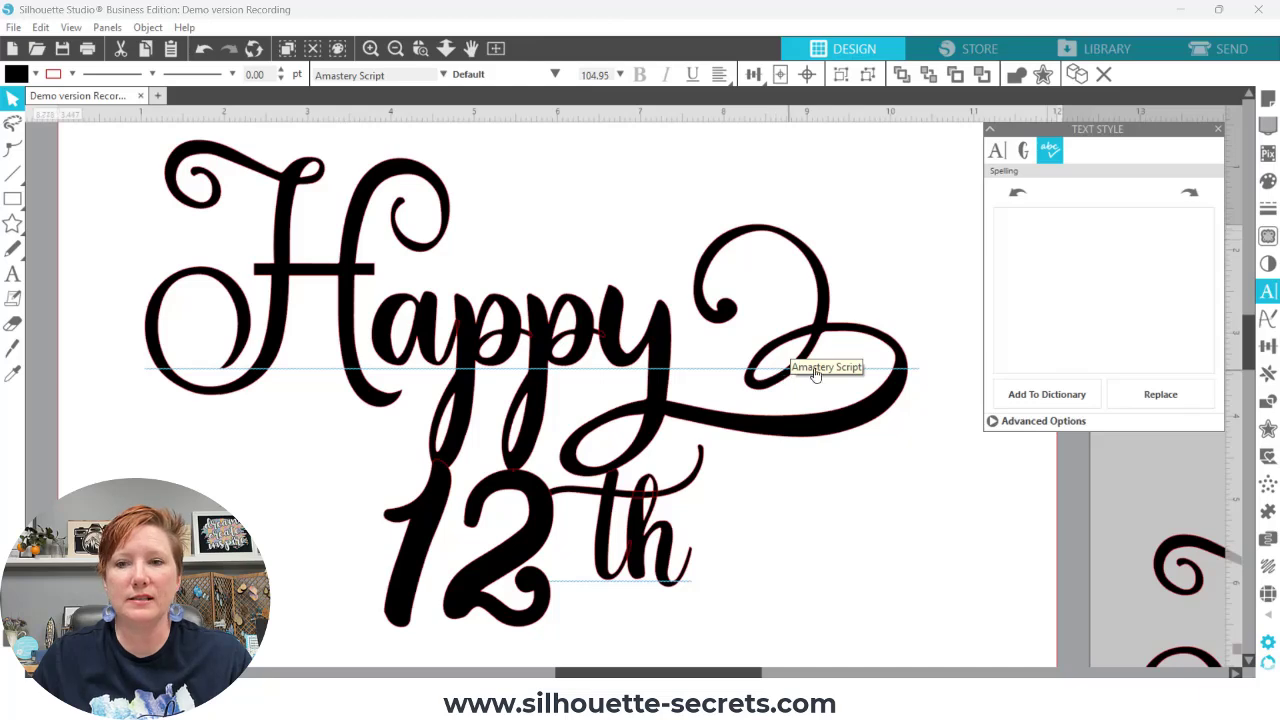
pyautogui.click(1076, 393)
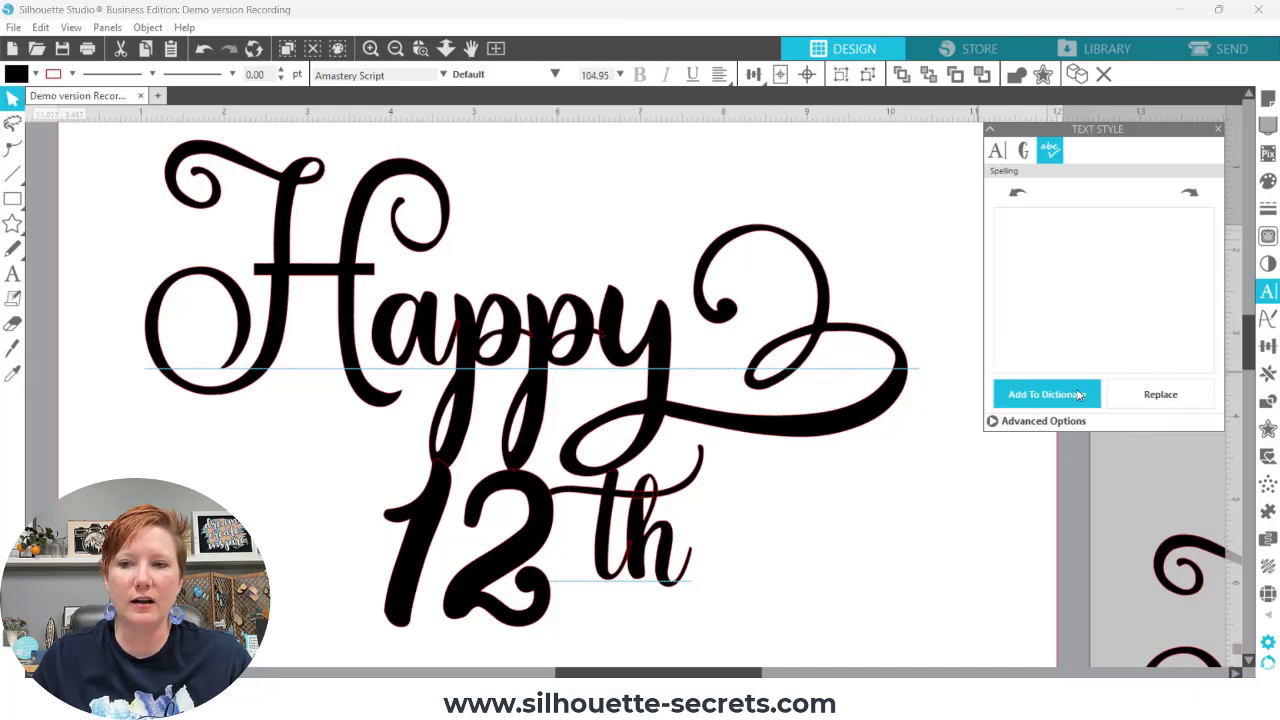
pyautogui.click(995, 423)
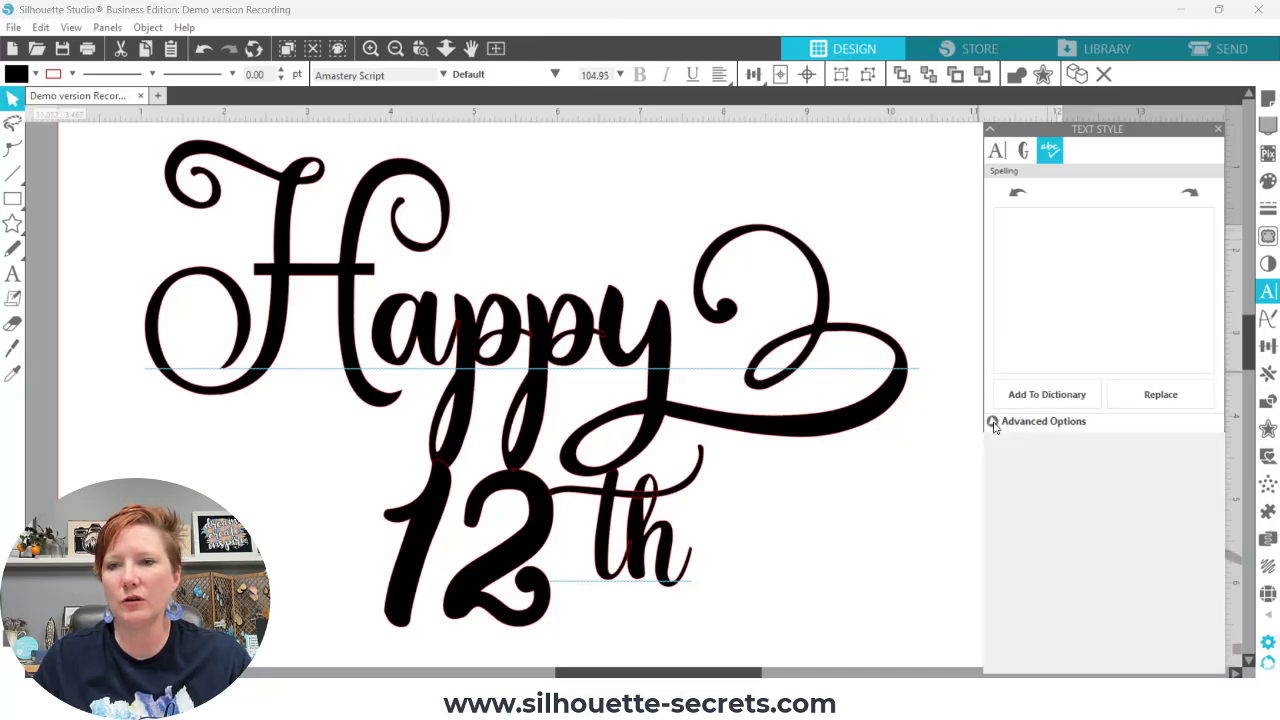
pyautogui.click(997, 462)
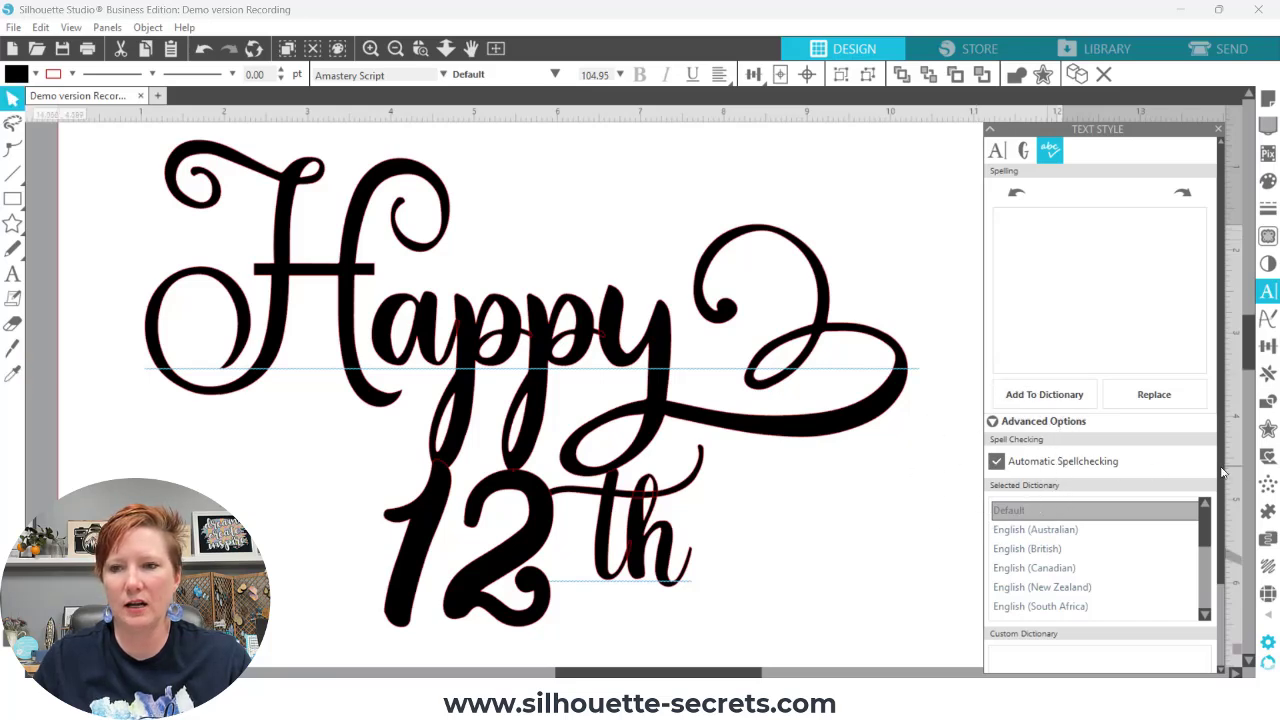
pyautogui.scroll(-2, 1232, 570)
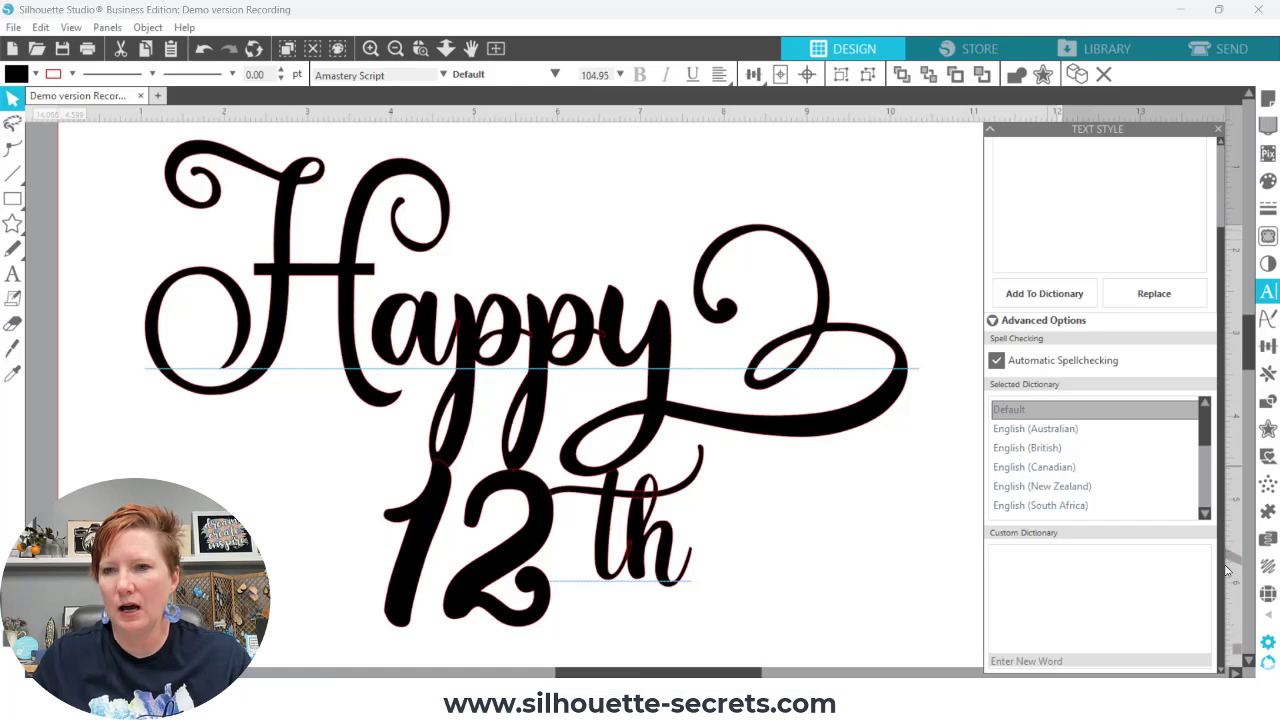
pyautogui.scroll(2, 1230, 580)
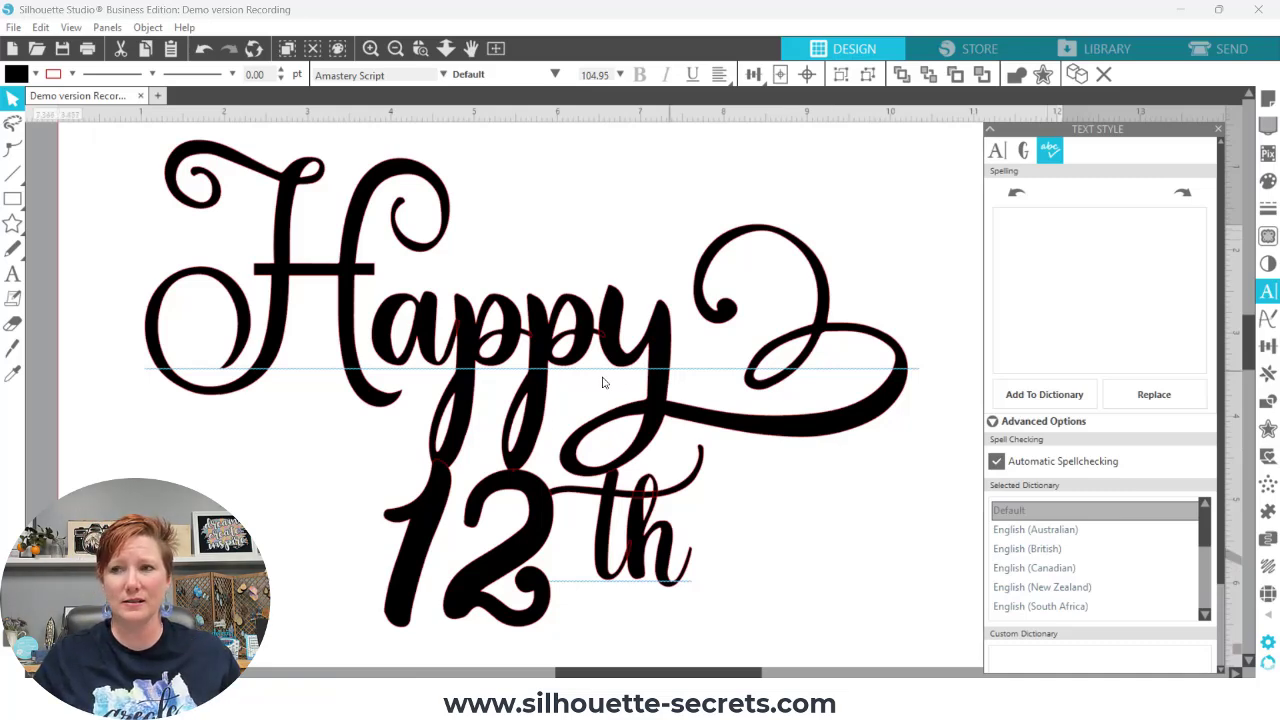
# Weld the "Happy", "12" and "th" texts on the page together
pyautogui.moveTo(97, 141); pyautogui.dragTo(951, 646)
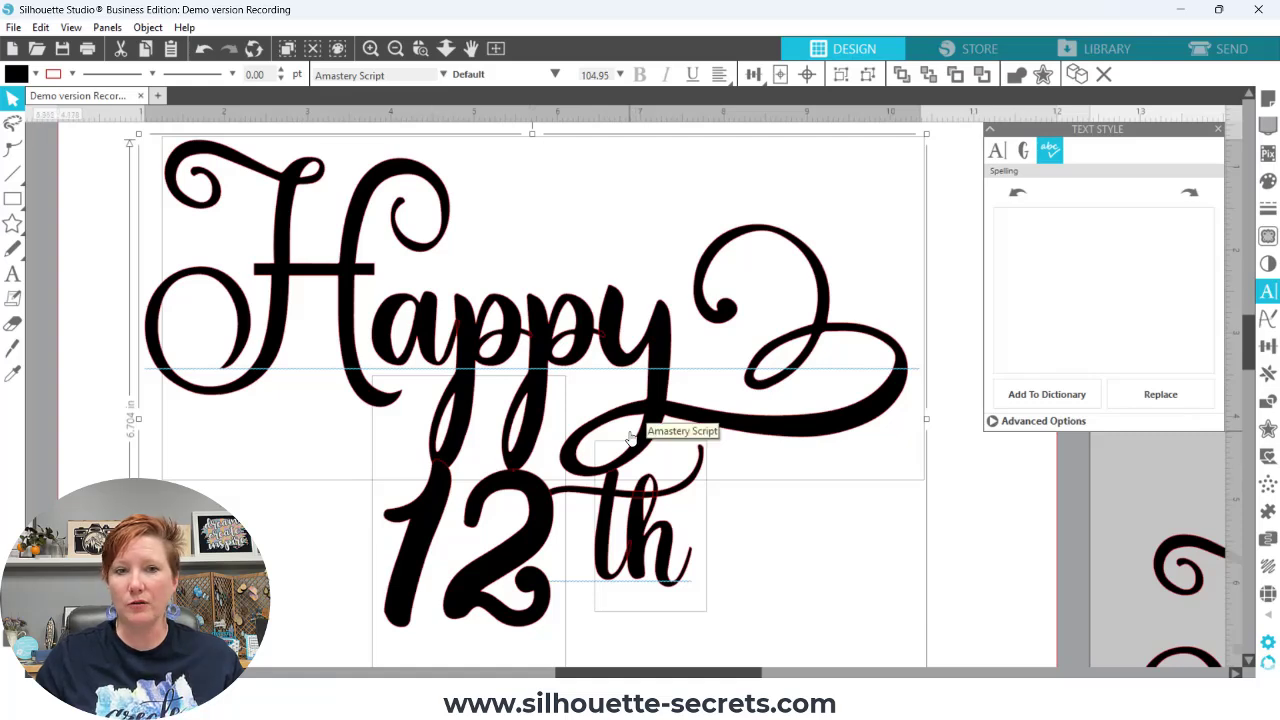
pyautogui.rightClick(660, 388)
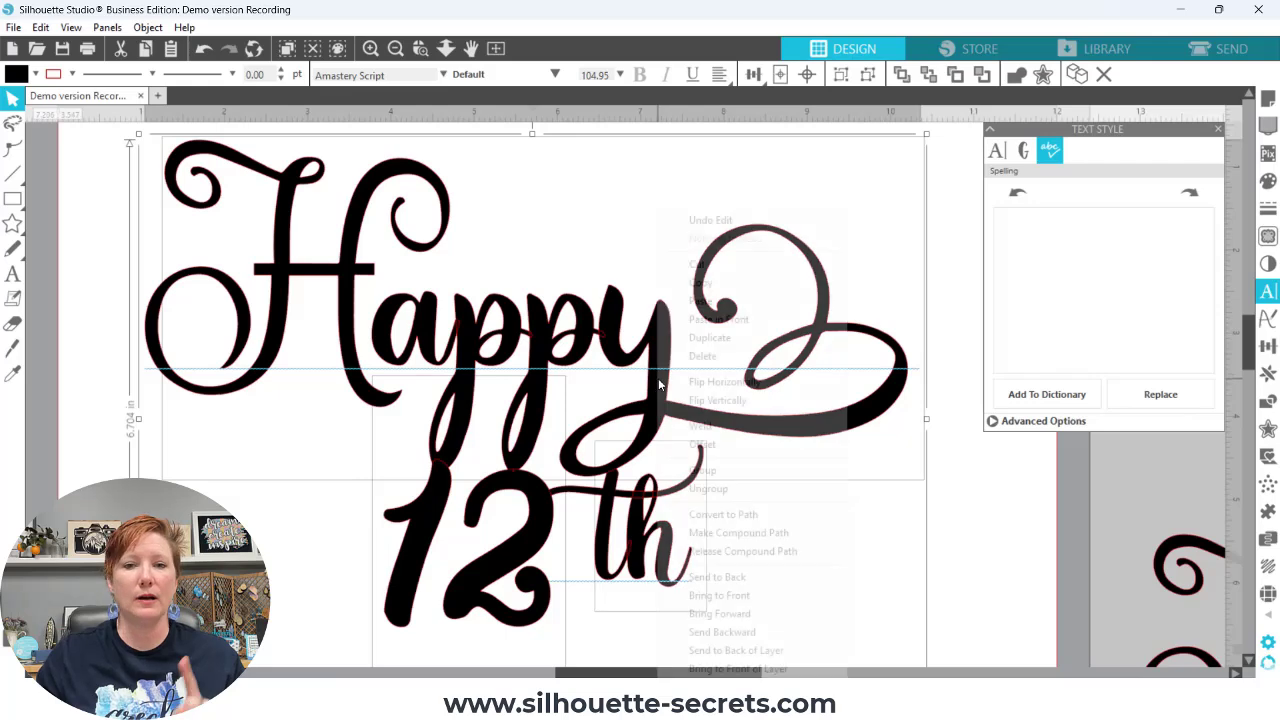
pyautogui.click(700, 427)
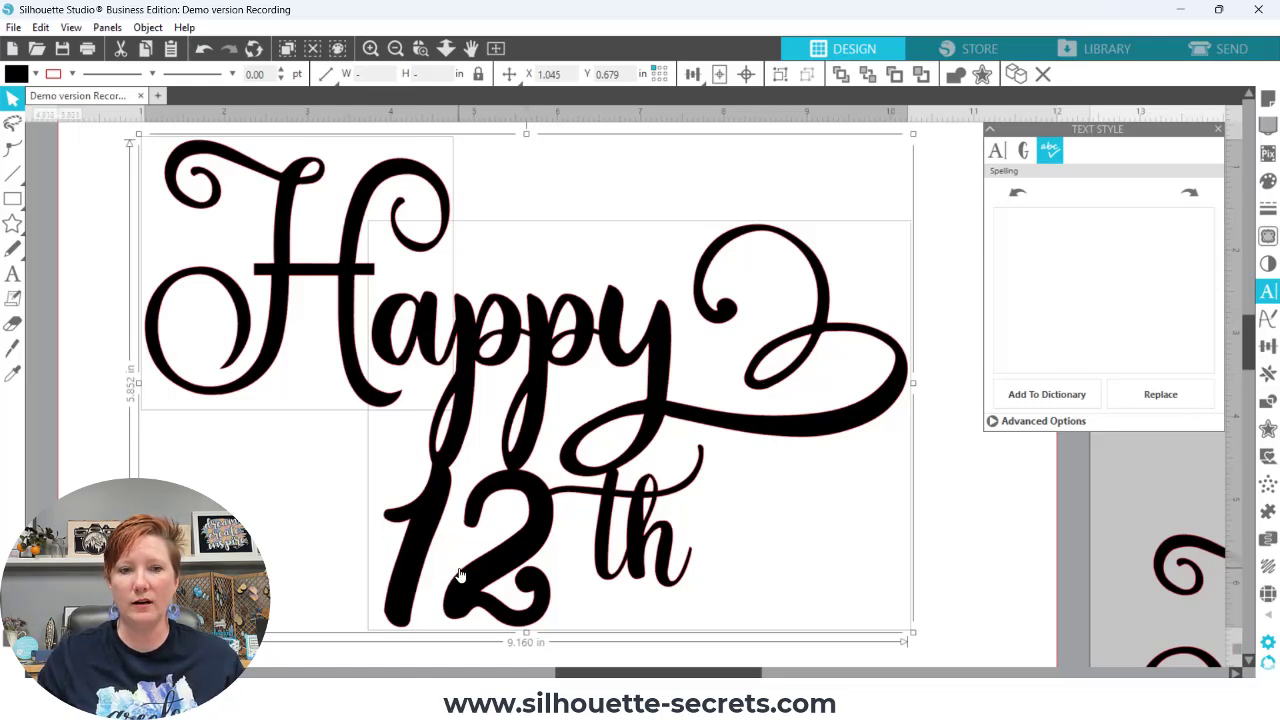
pyautogui.press('i')
pyautogui.press('v')
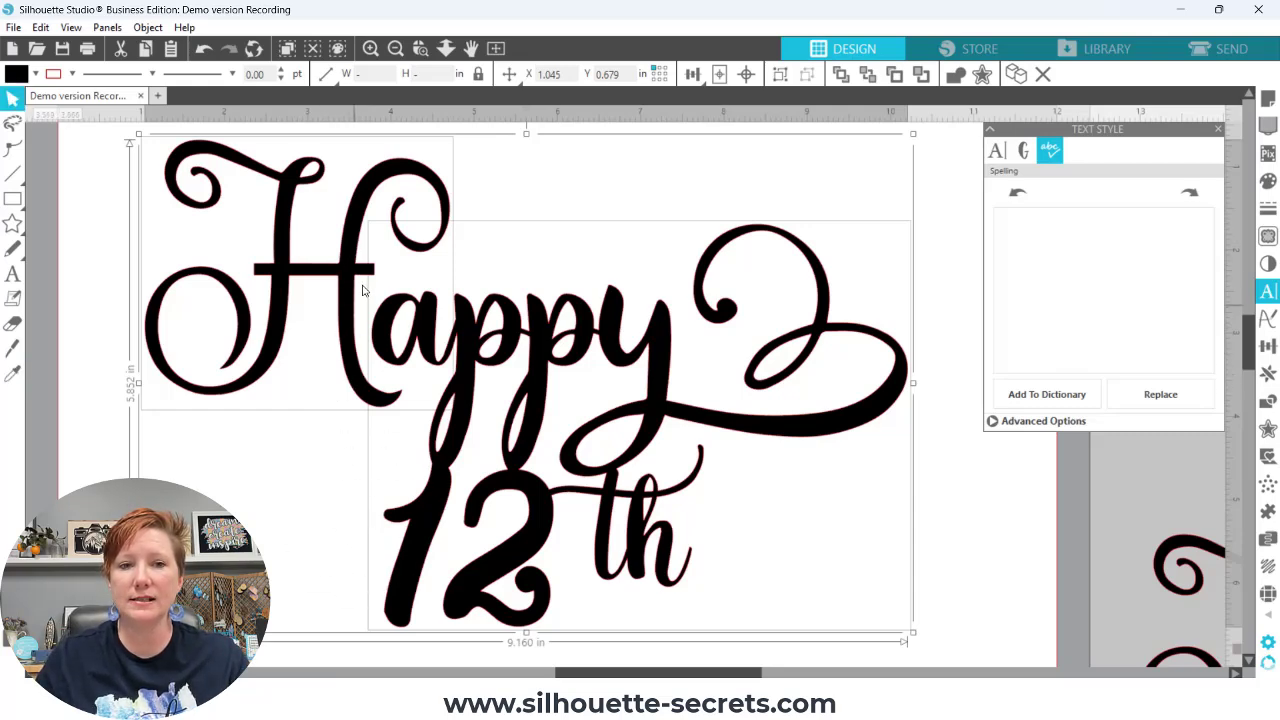
# Move the capital "H" of the welded design slightly down and right, against the "a"
pyautogui.click(303, 487)
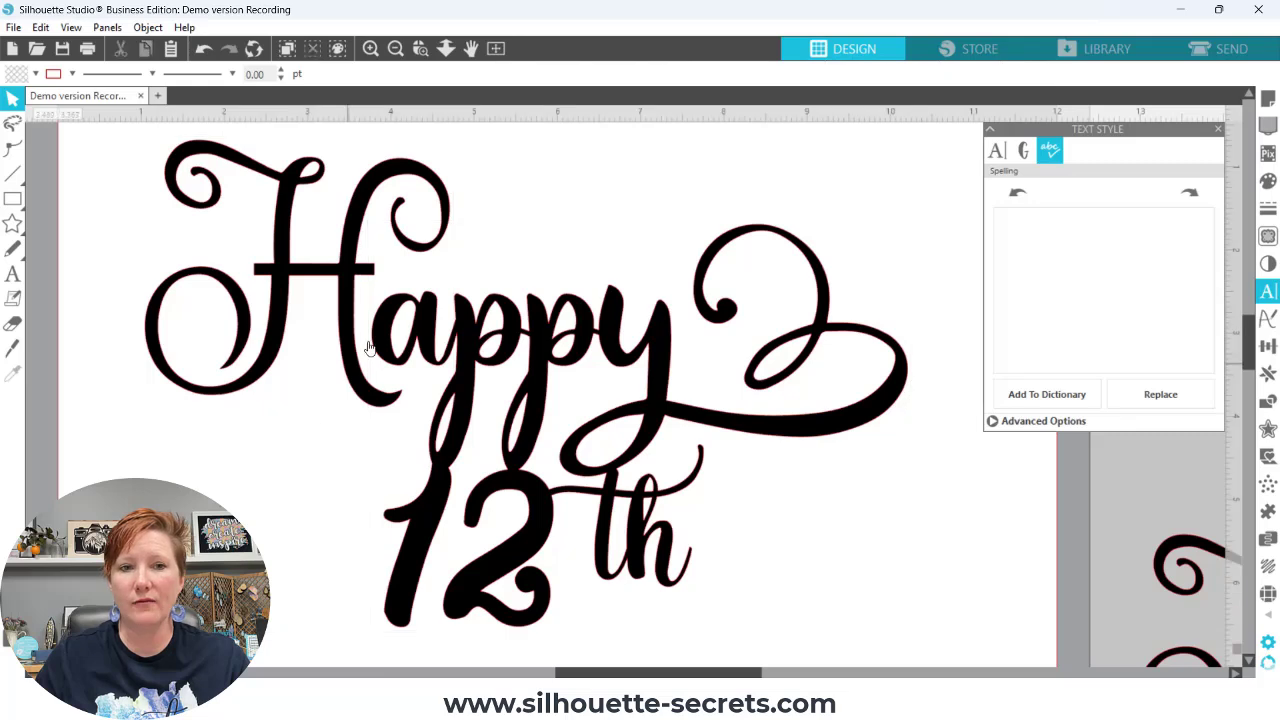
pyautogui.moveTo(348, 275); pyautogui.dragTo(361, 308)
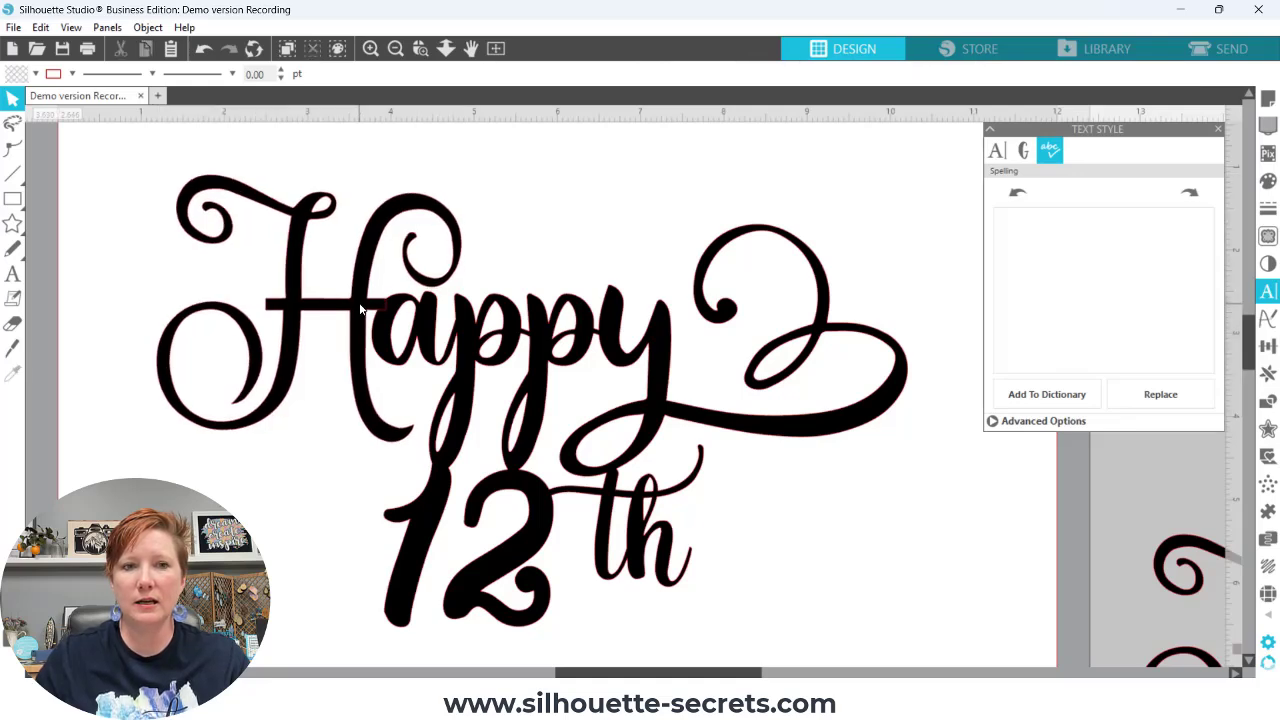
# Weld the repositioned capital "H" to the rest of the black "Happy 12th" design
pyautogui.moveTo(130, 145); pyautogui.dragTo(905, 610)
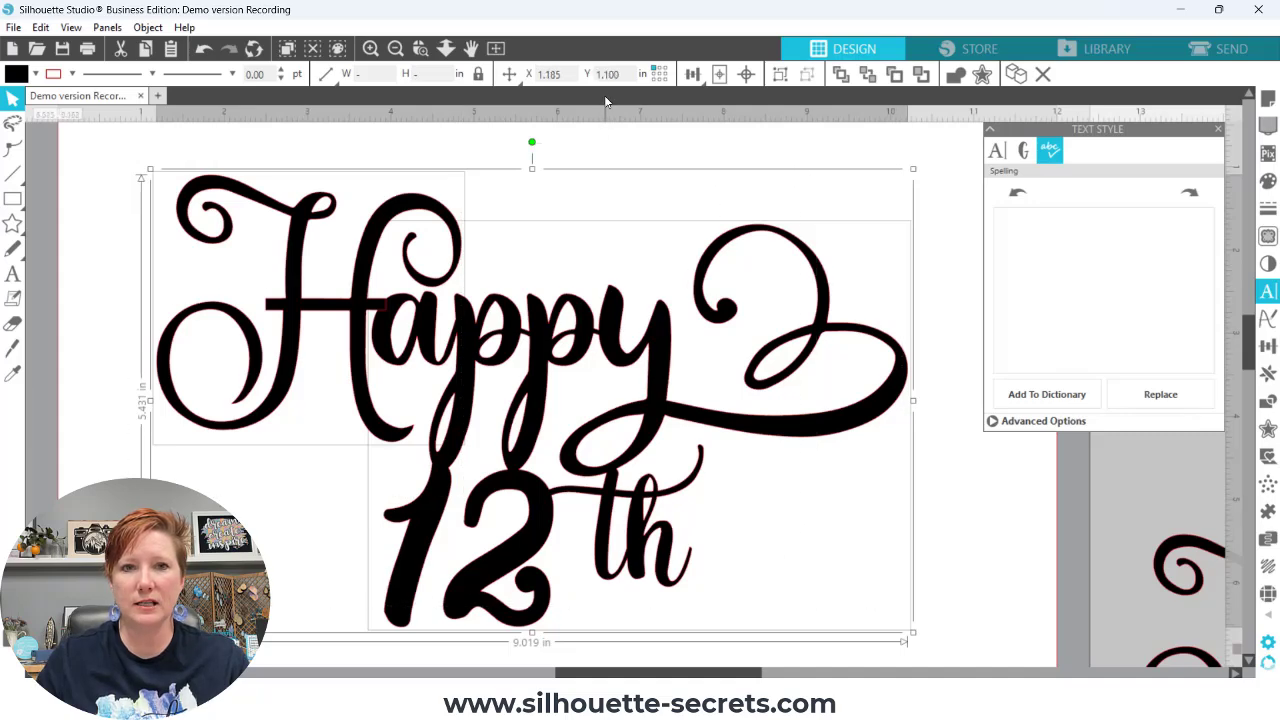
pyautogui.rightClick(544, 318)
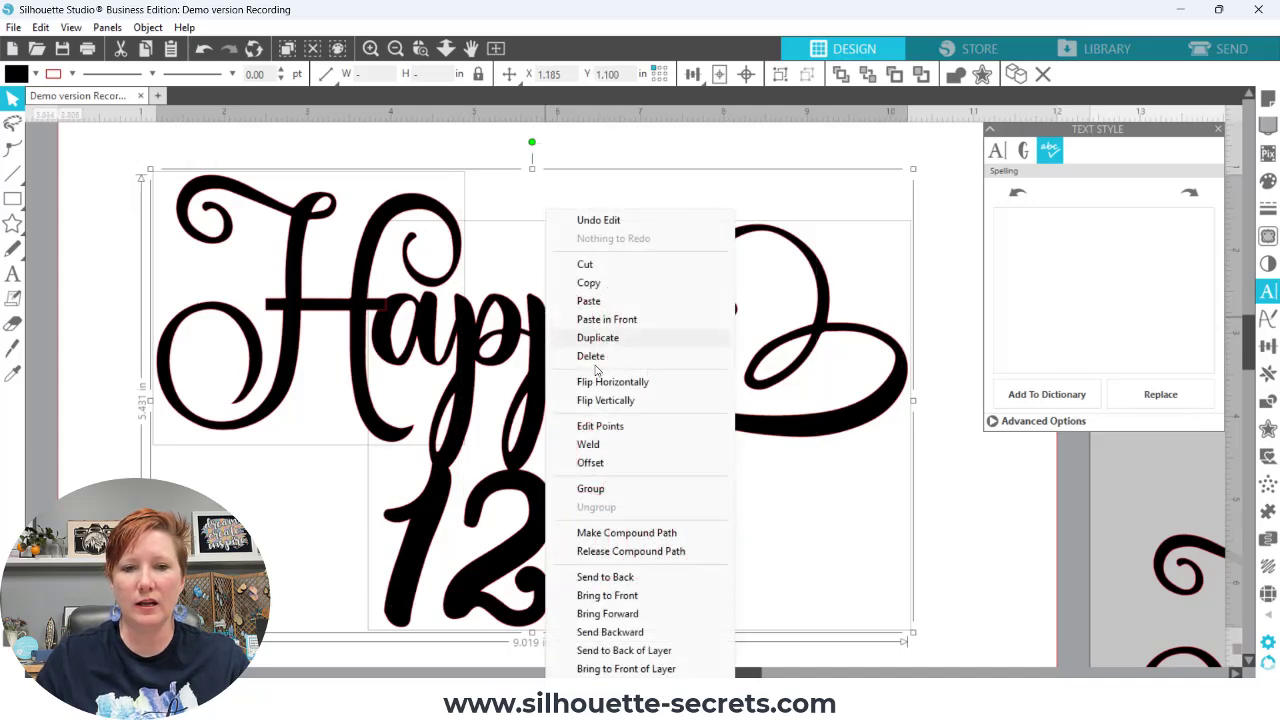
pyautogui.click(590, 444)
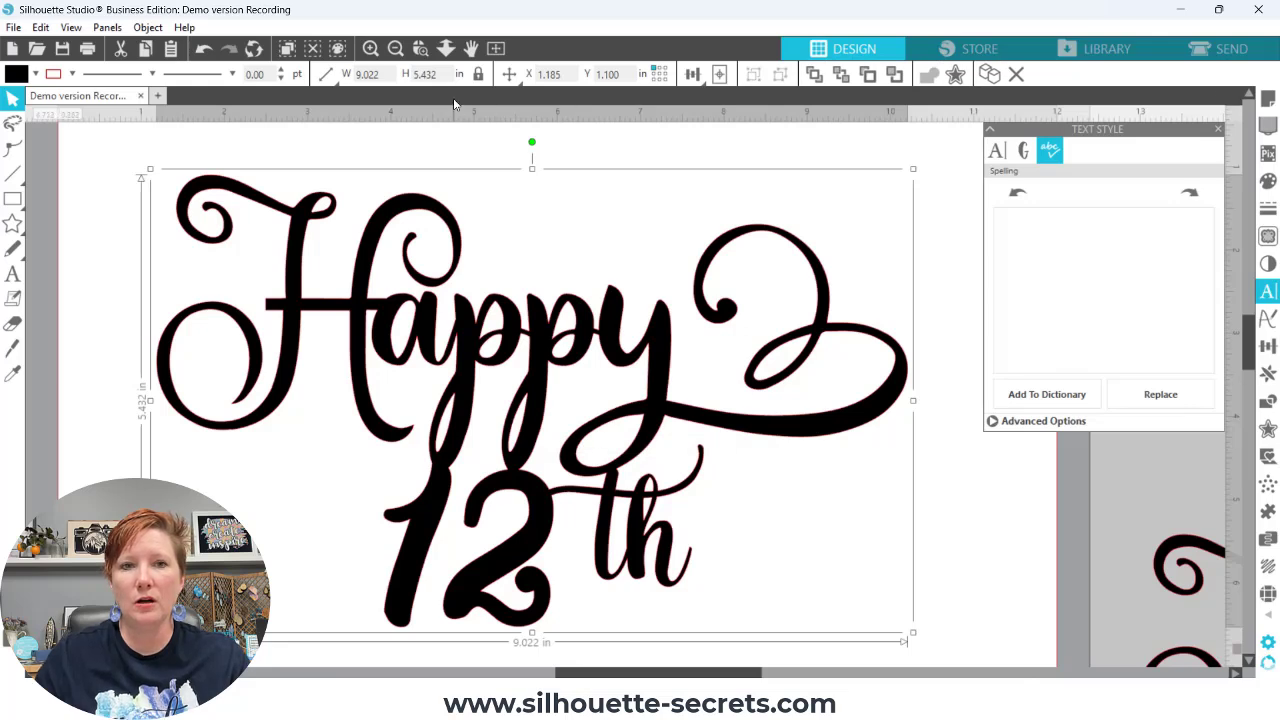
# Place the pink "12" inside the black "12" of the welded design and close the text style settings
pyautogui.click(395, 48)
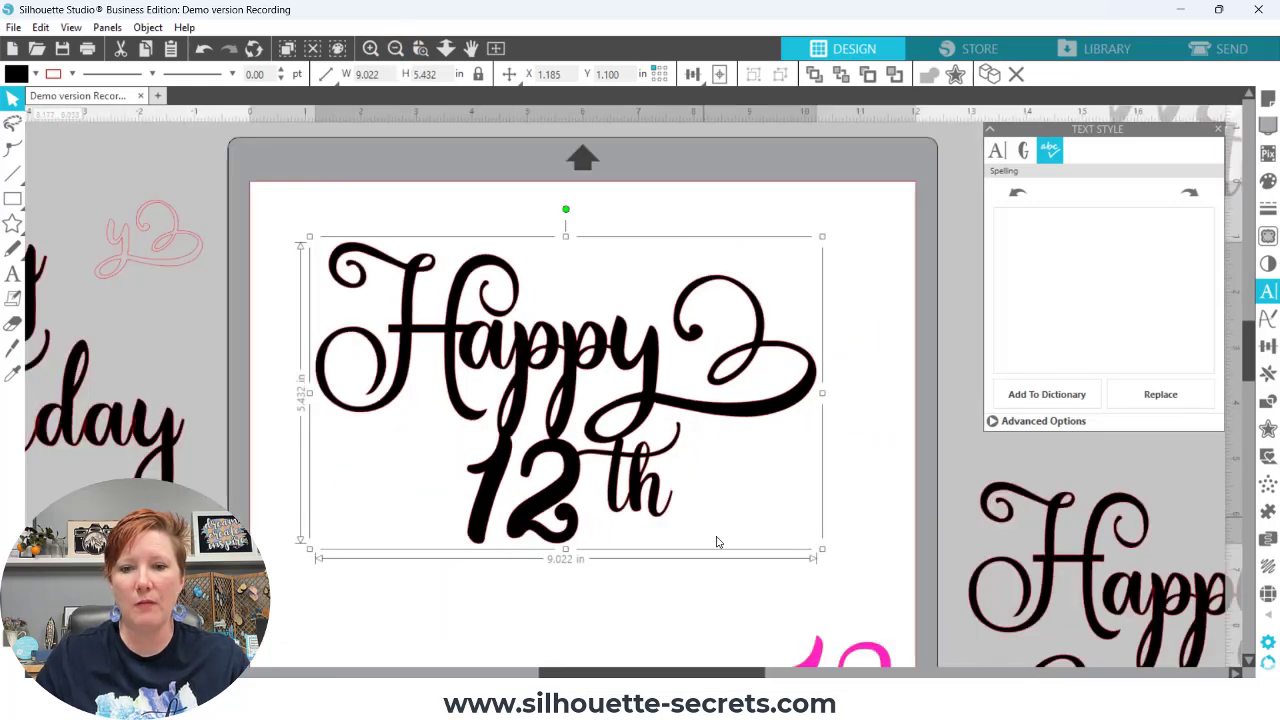
pyautogui.moveTo(811, 663); pyautogui.dragTo(498, 466)
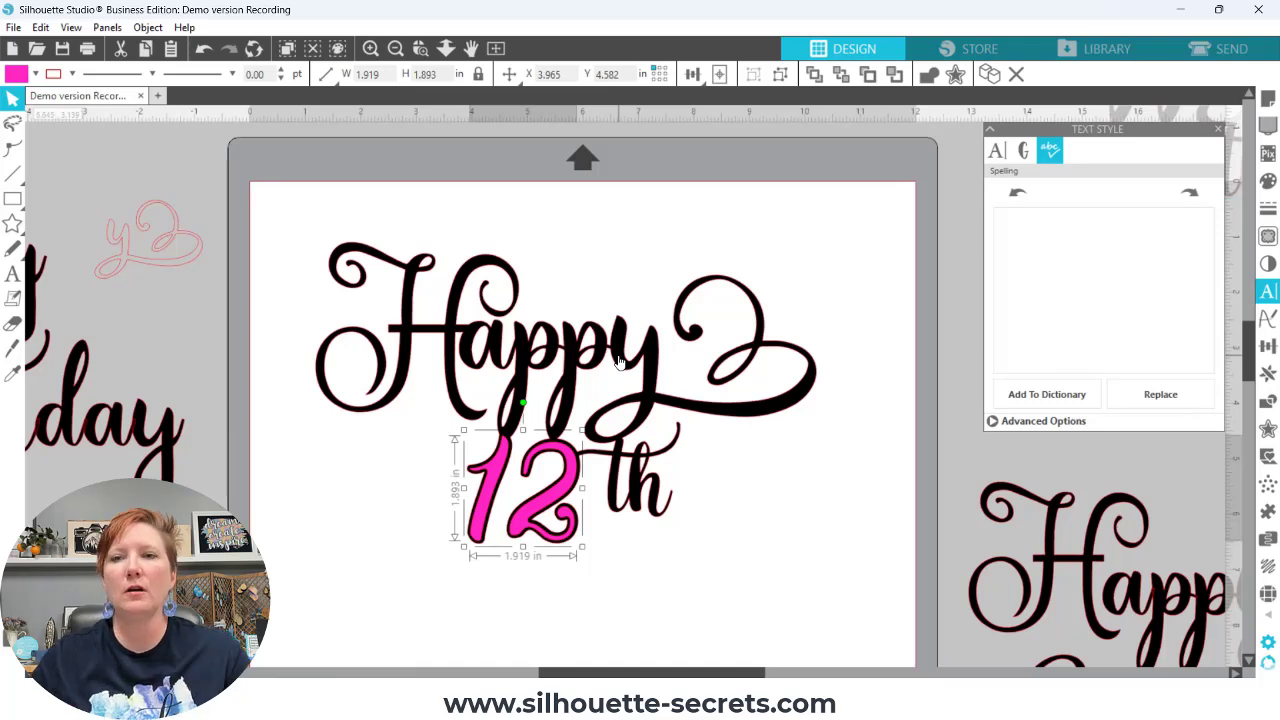
pyautogui.click(1219, 133)
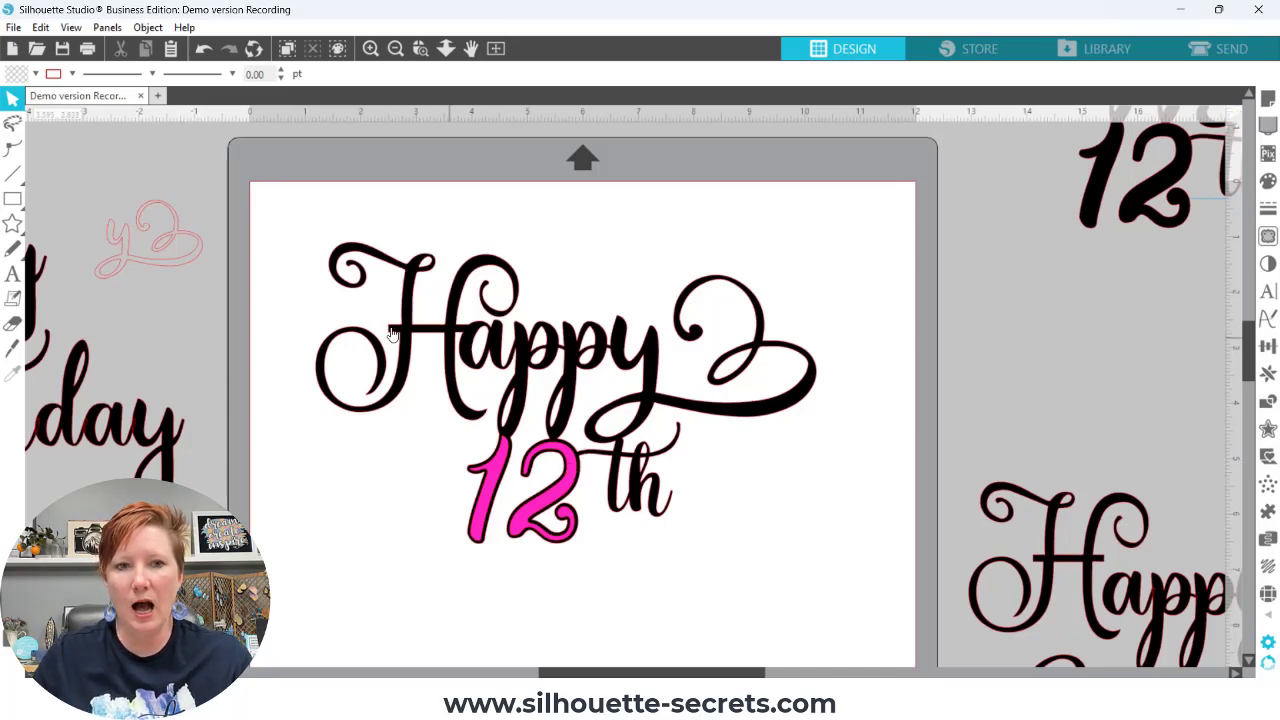
# Try grouping the "Happy 12th" design and adding an outward offset of 0.240 in around it
pyautogui.moveTo(280, 217); pyautogui.dragTo(858, 580)
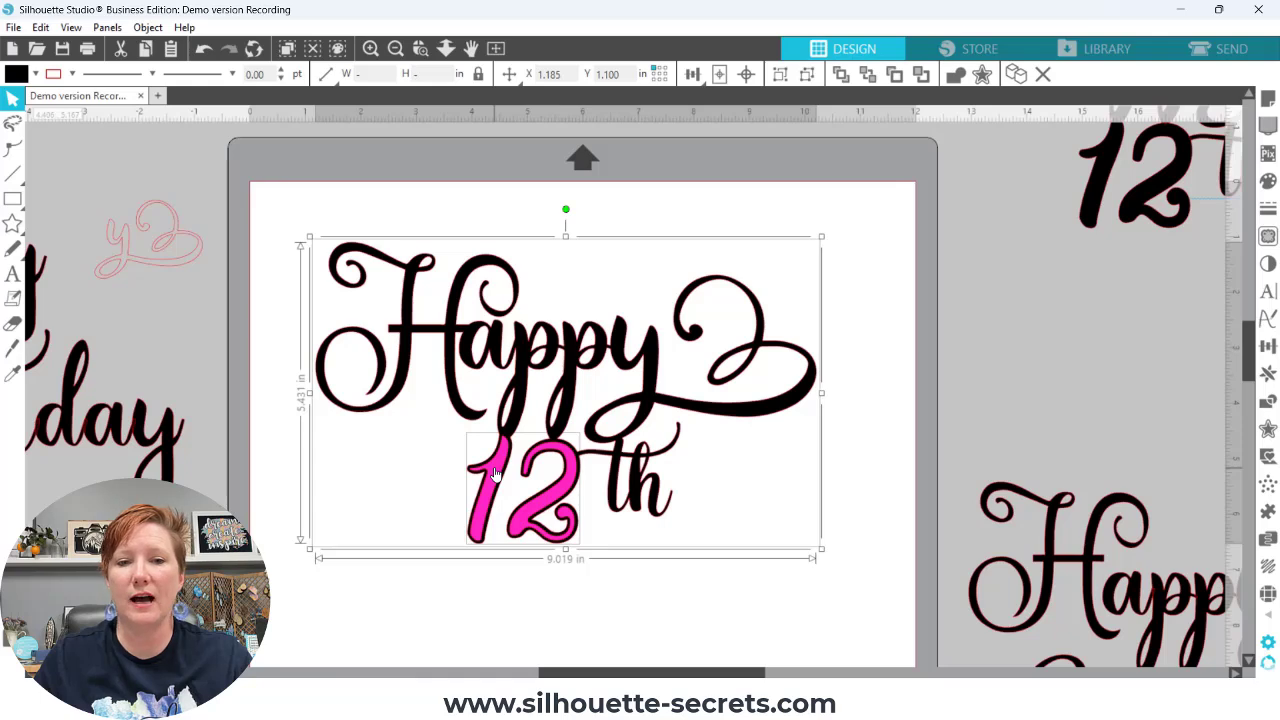
pyautogui.hotkey('ctrl', 'g')
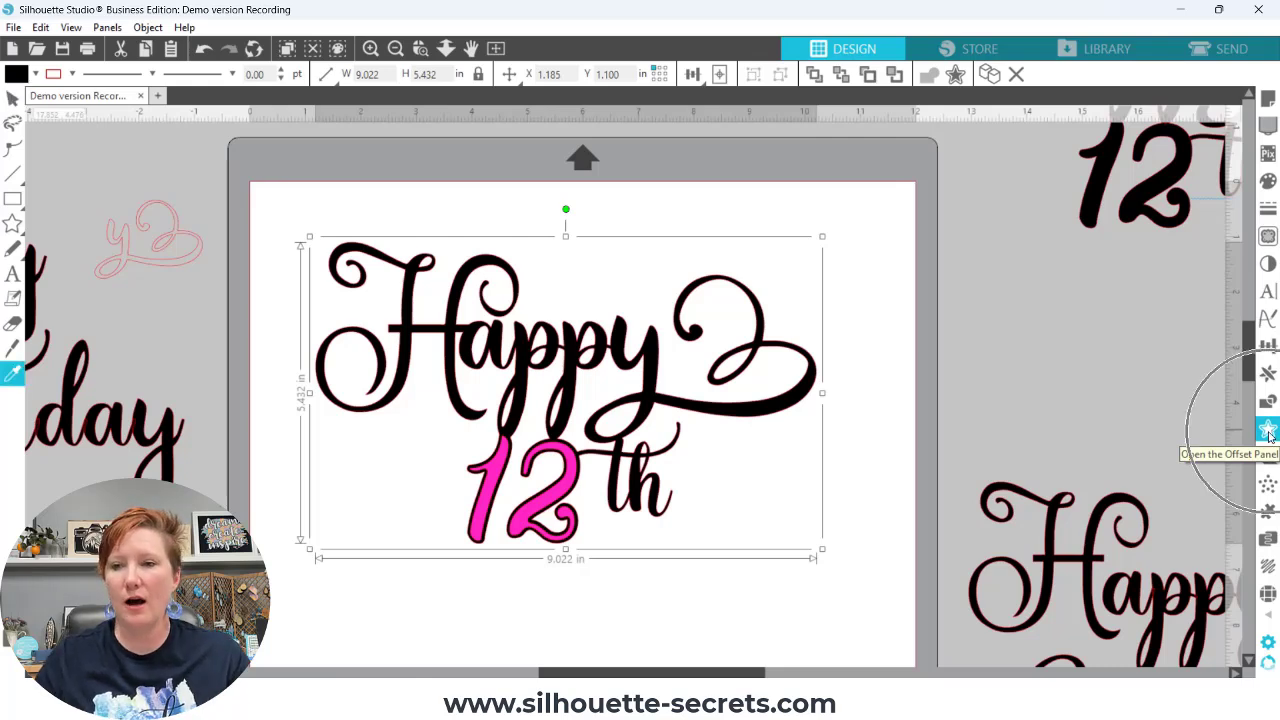
pyautogui.click(1268, 430)
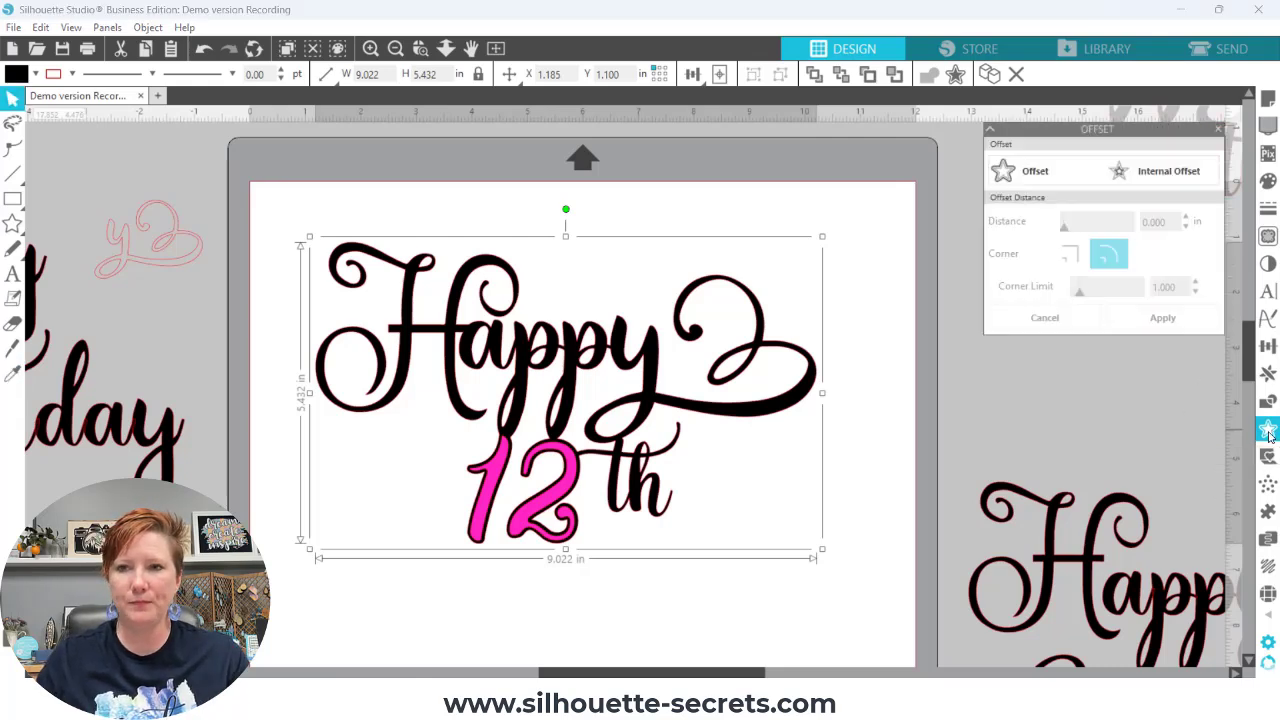
pyautogui.click(1028, 174)
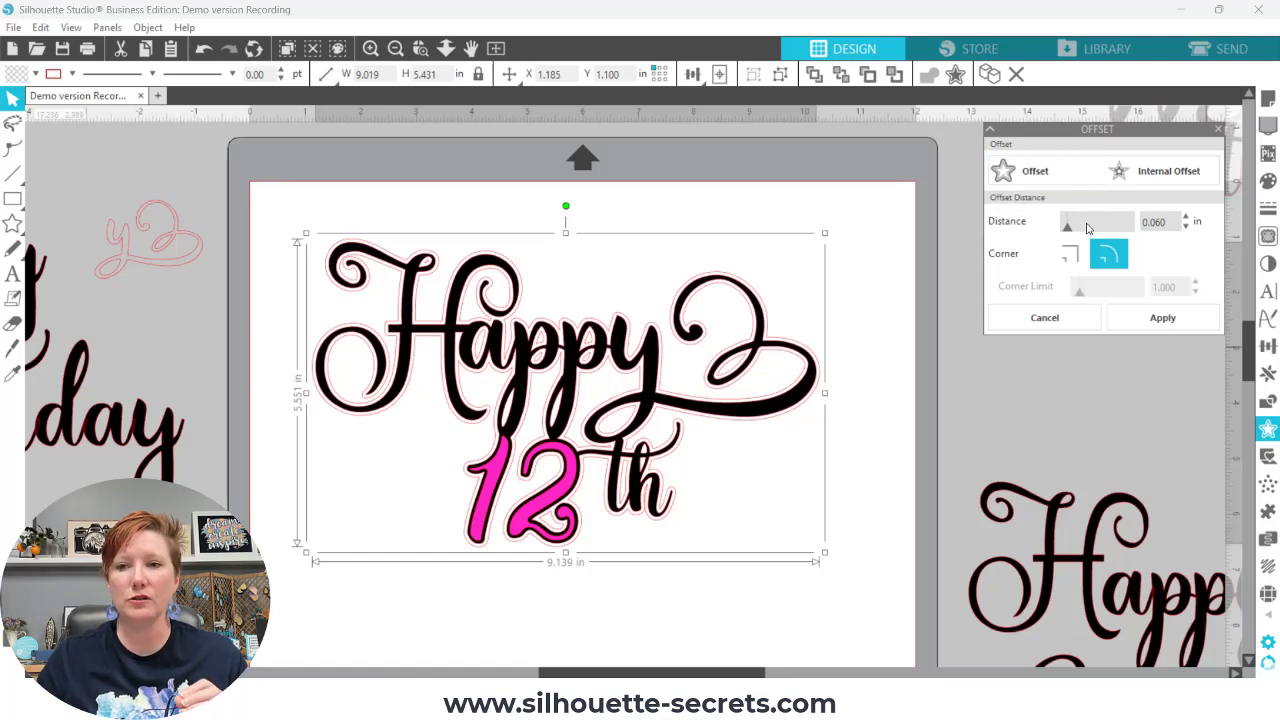
pyautogui.moveTo(1066, 228); pyautogui.dragTo(1081, 232)
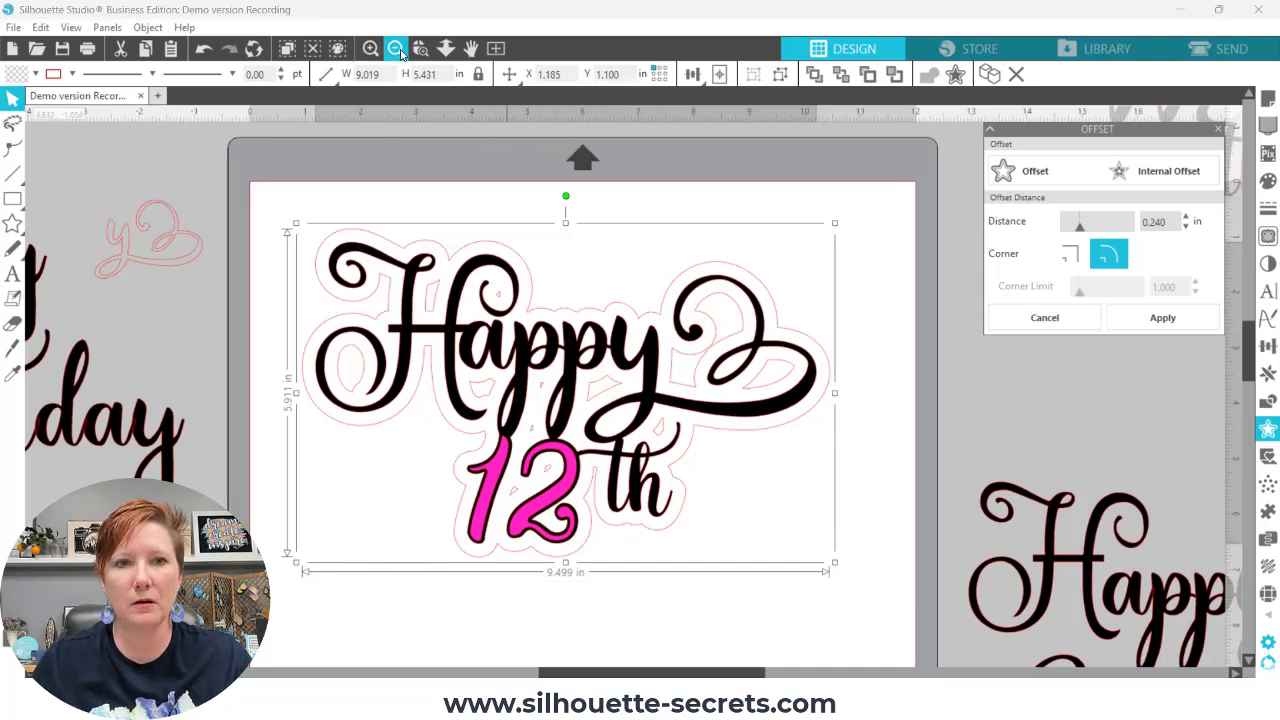
# Group the design with its offset outline, then undo the grouping and the offset
pyautogui.click(496, 49)
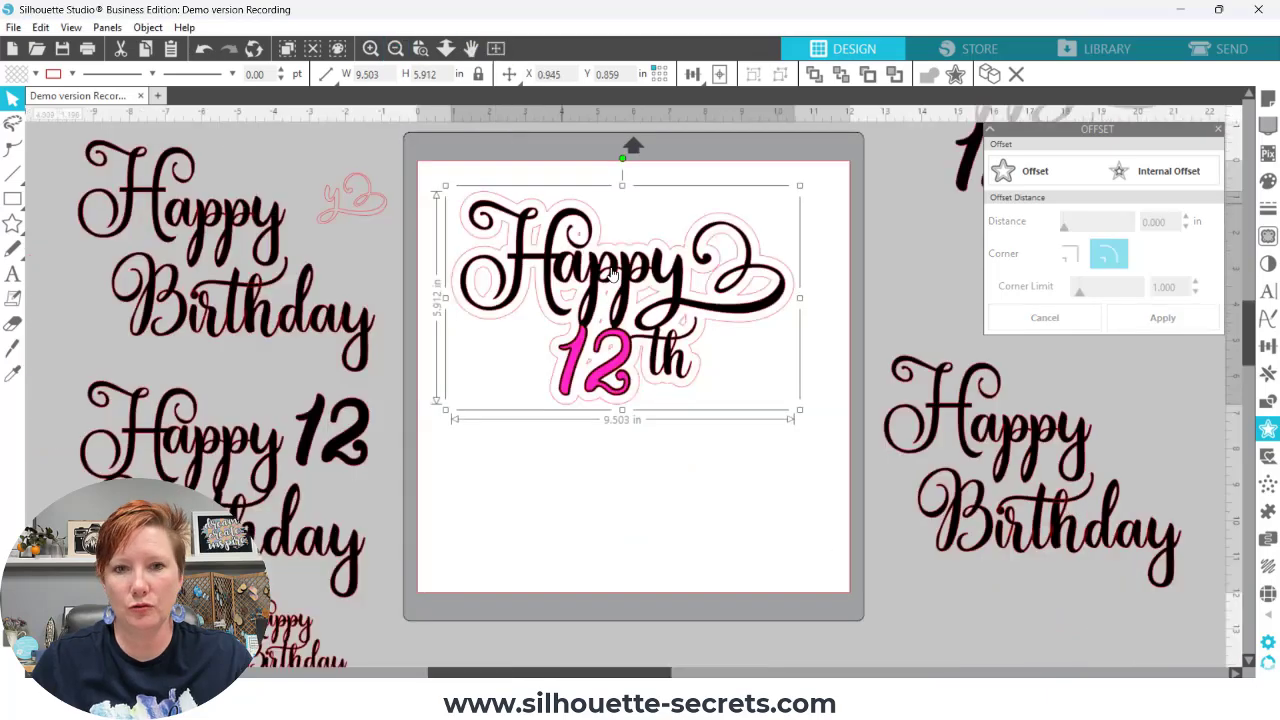
pyautogui.moveTo(427, 162); pyautogui.dragTo(830, 416)
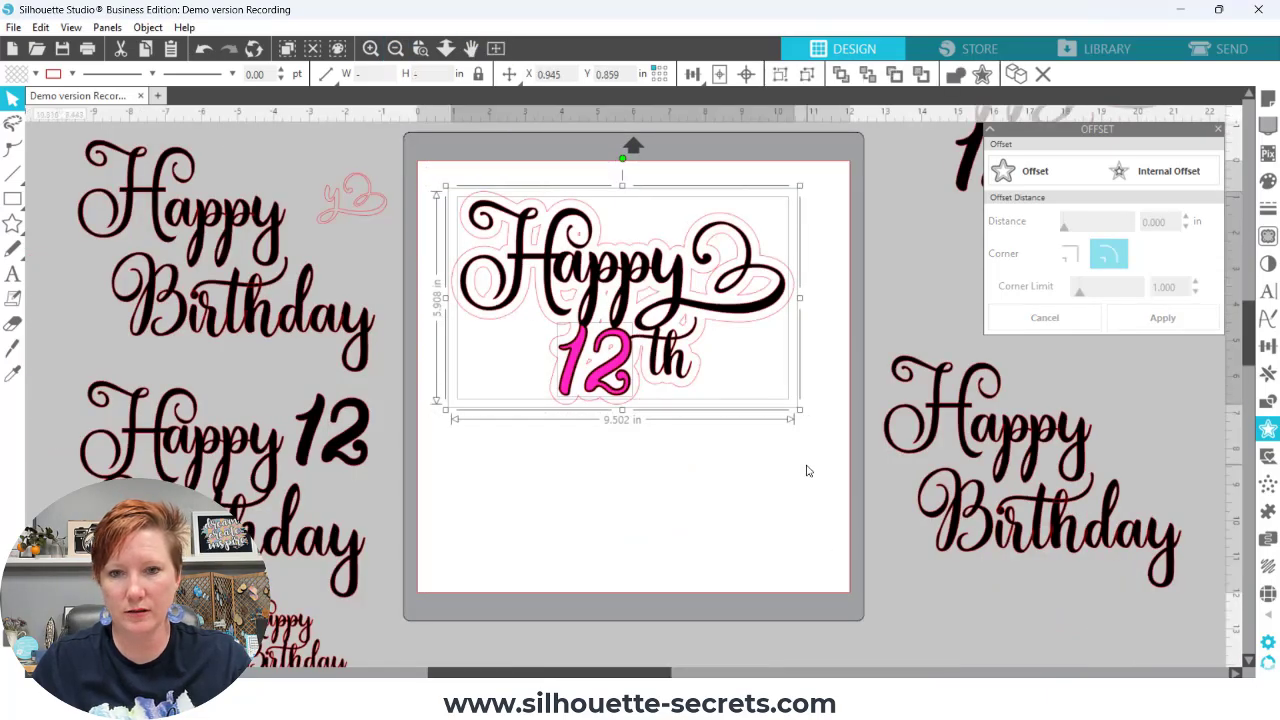
pyautogui.hotkey('ctrl', 'g')
pyautogui.scroll(2, 735, 404)
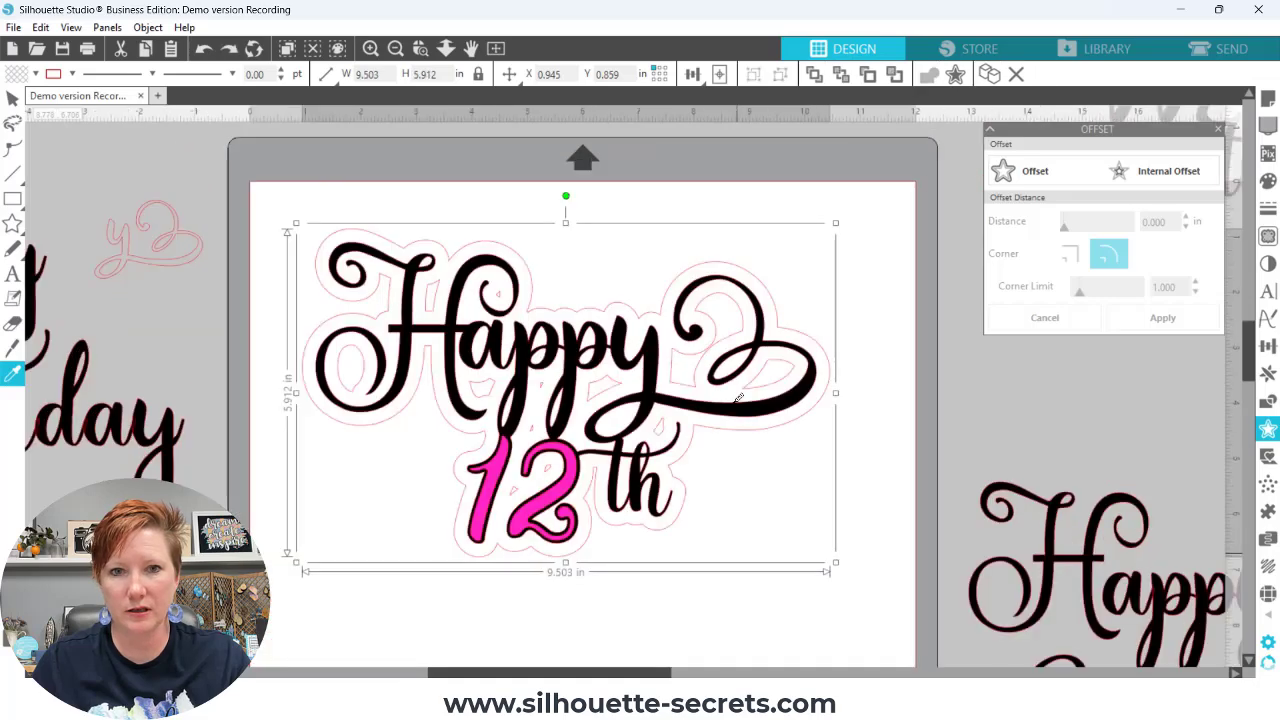
pyautogui.hotkey('ctrl', 'z')
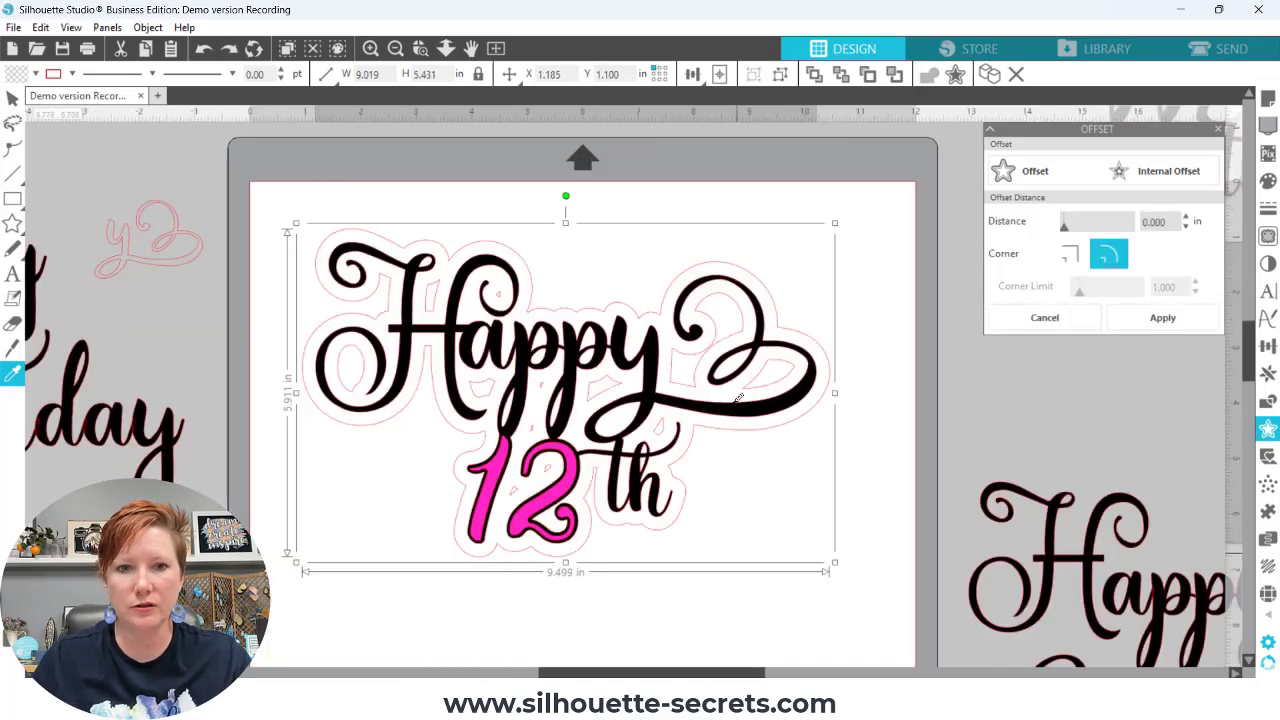
pyautogui.hotkey('ctrl', 'z')
pyautogui.press('Escape')
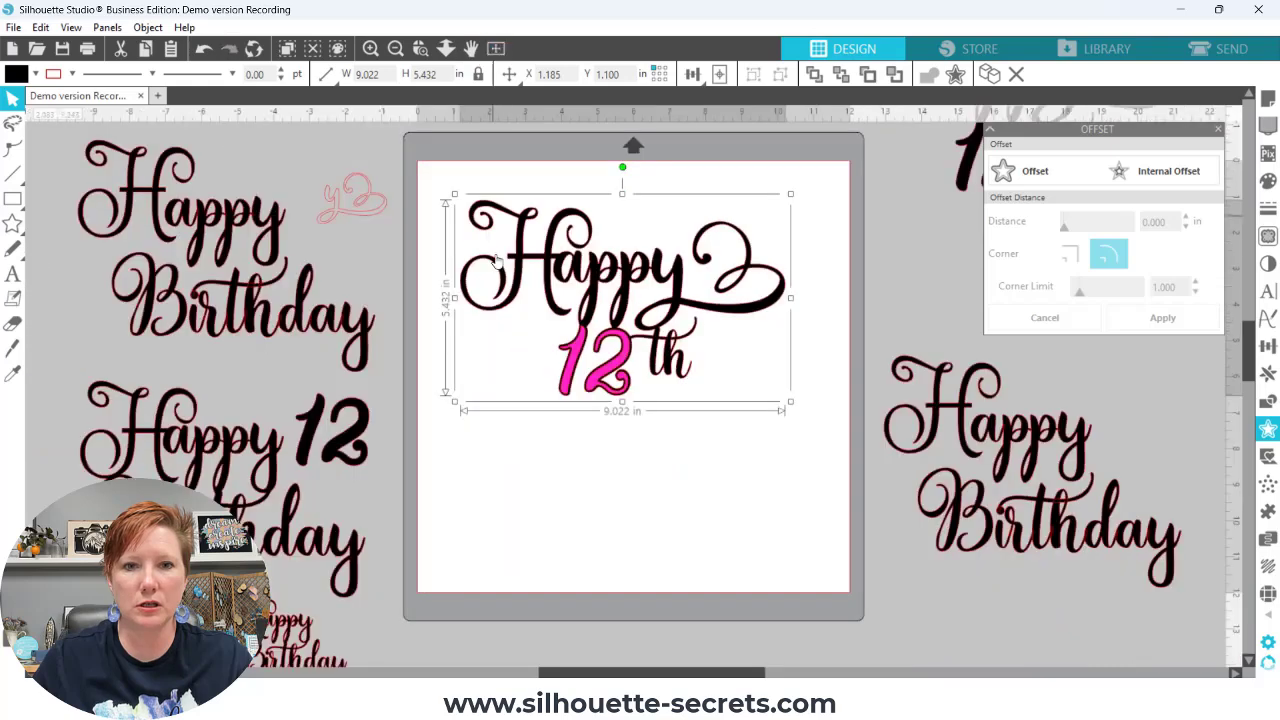
# Move the ungrouped "Happy 12th" design to the top of the page and place a duplicate directly below it
pyautogui.click(495, 48)
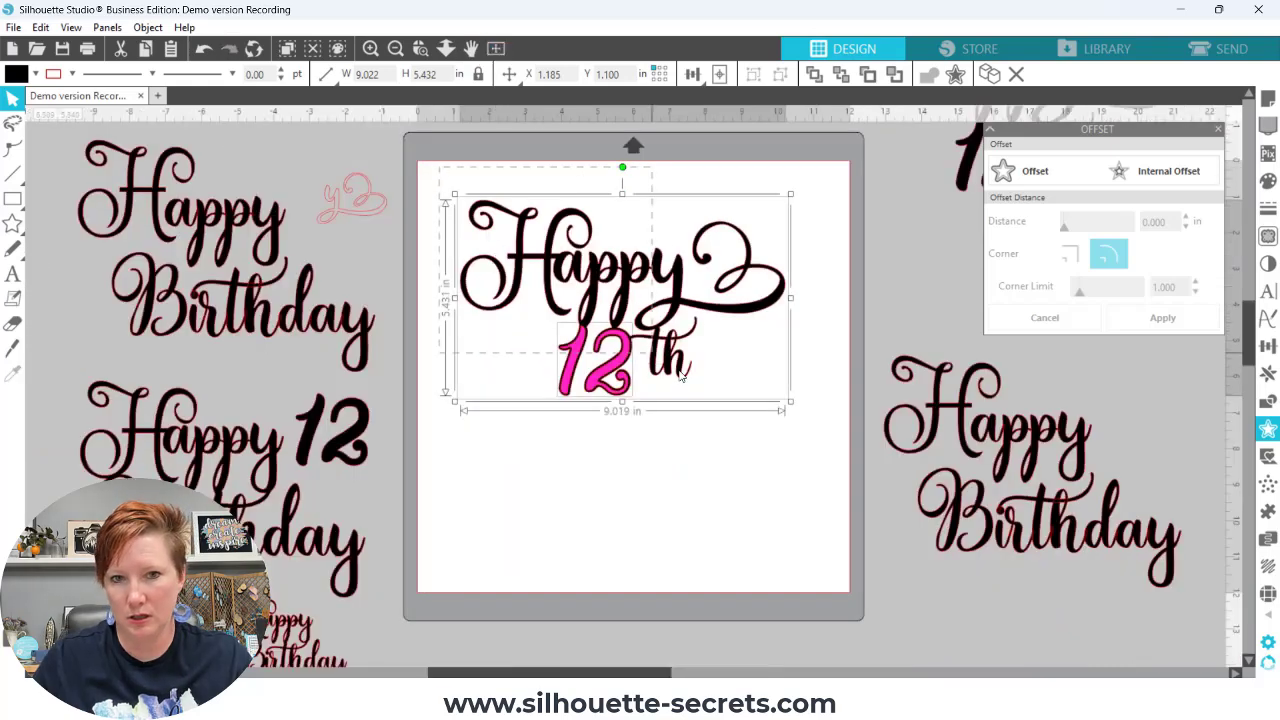
pyautogui.moveTo(670, 357); pyautogui.dragTo(672, 330)
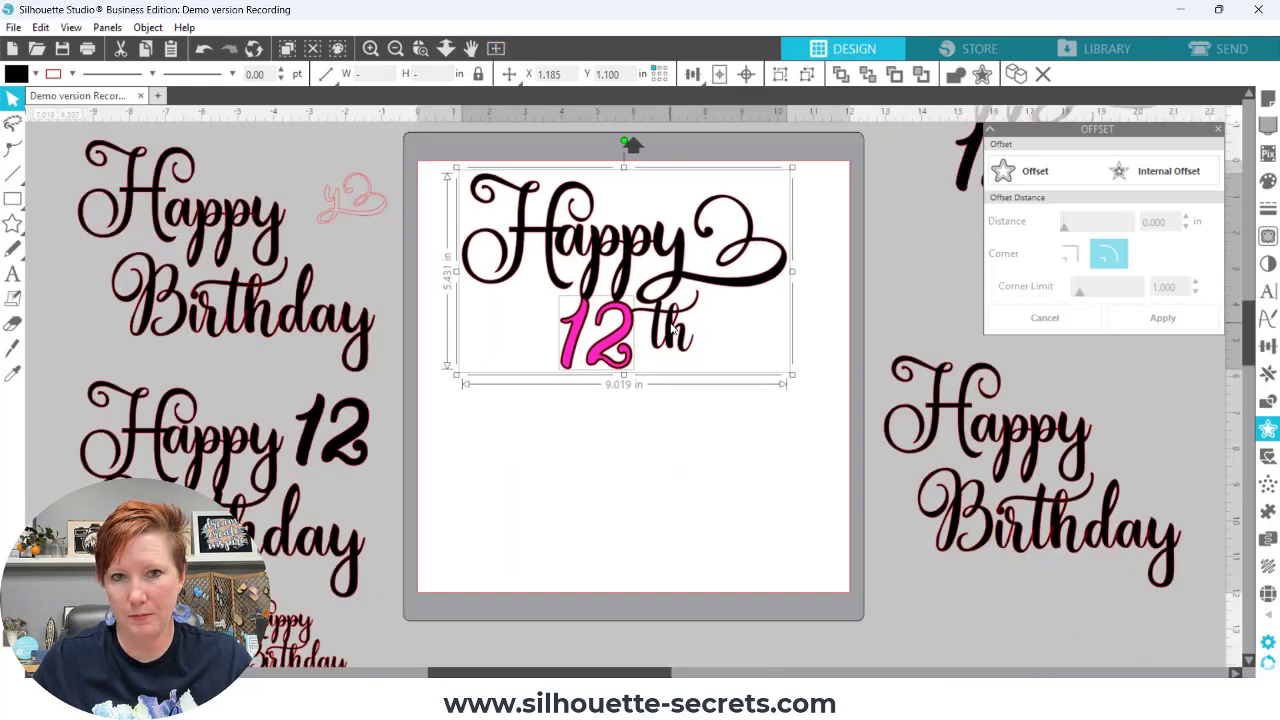
pyautogui.hotkey('ctrl', 'd')
pyautogui.moveTo(635, 392); pyautogui.dragTo(600, 565)
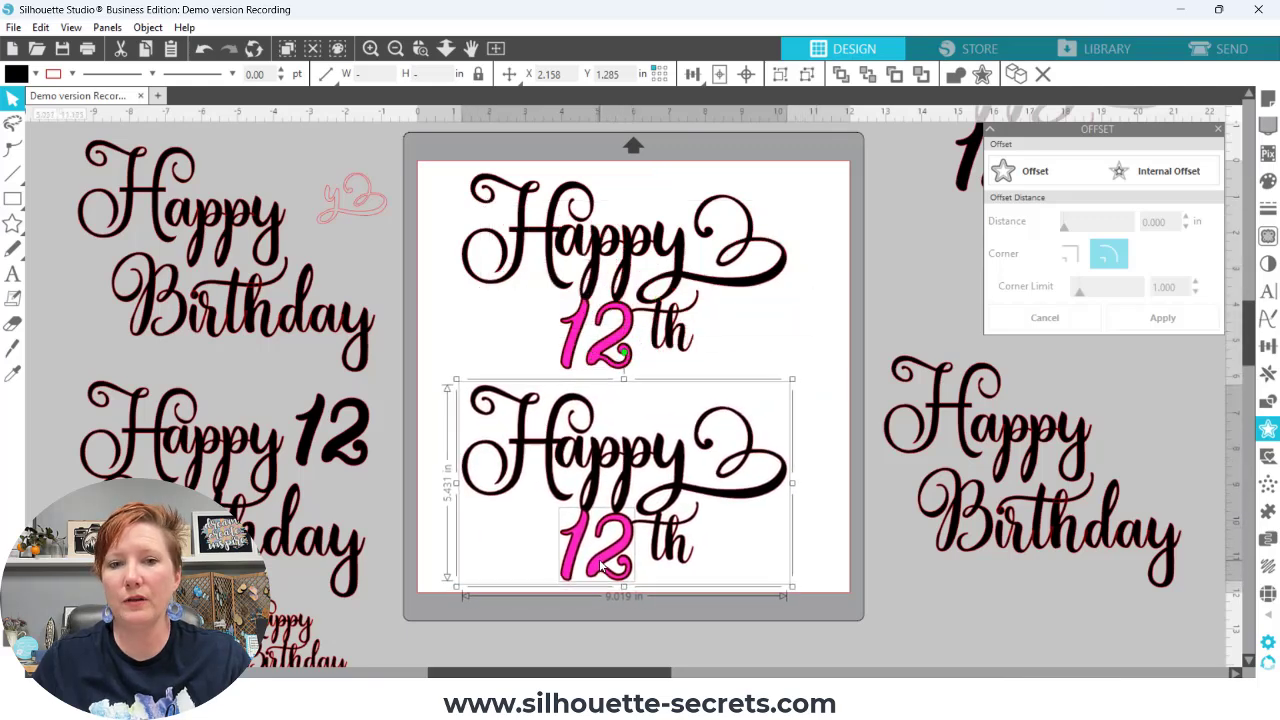
# Group the black lettering and pink "12" of the upper "Happy 12th" design
pyautogui.click(711, 349)
pyautogui.moveTo(440, 166); pyautogui.dragTo(800, 369)
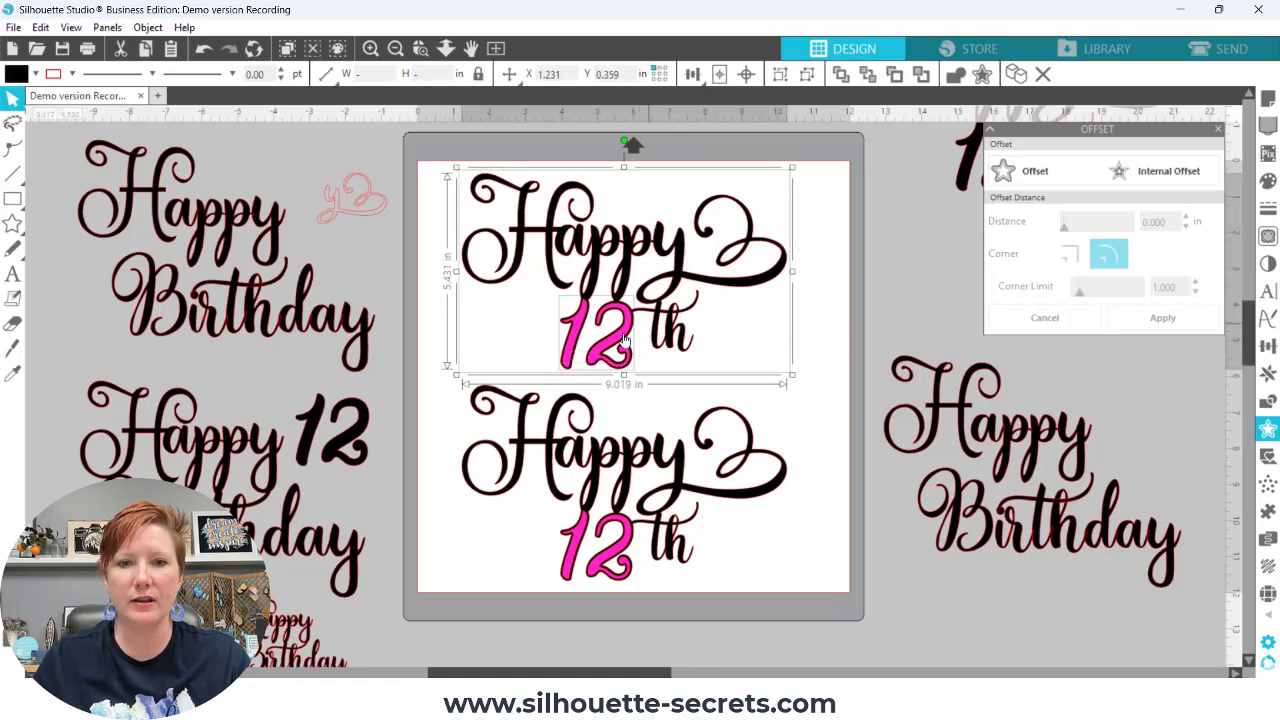
pyautogui.hotkey('ctrl', 'g')
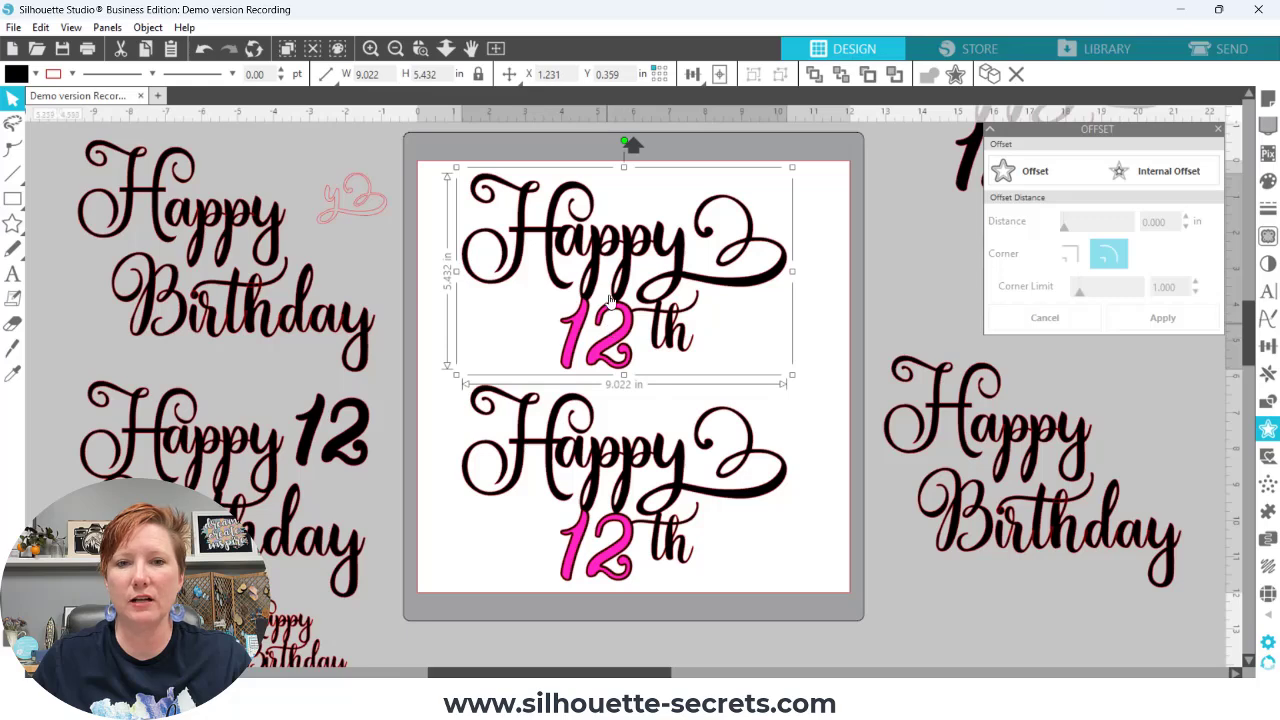
# Apply an outward offset of 0.240 in with rounded corners around the upper design and fill the offset yellow
pyautogui.click(420, 48)
pyautogui.moveTo(400, 136); pyautogui.dragTo(861, 434)
pyautogui.press('space')
pyautogui.moveTo(808, 503); pyautogui.dragTo(740, 500)
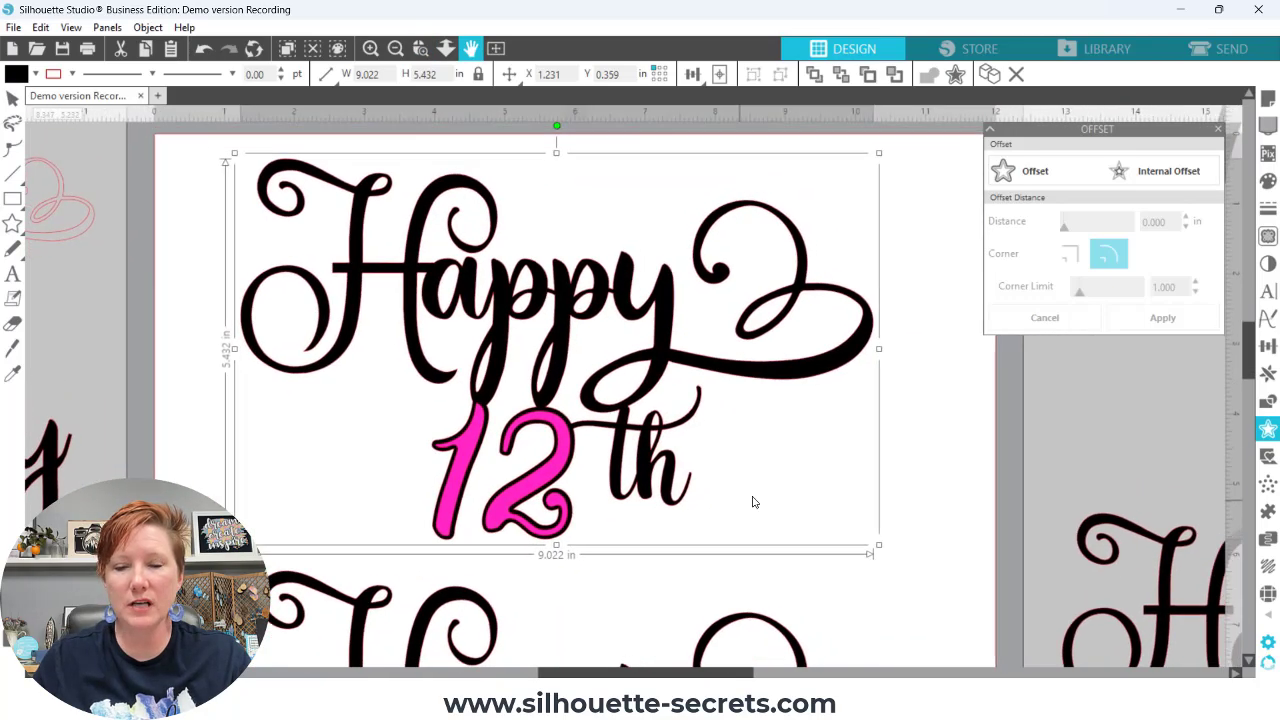
pyautogui.click(1038, 171)
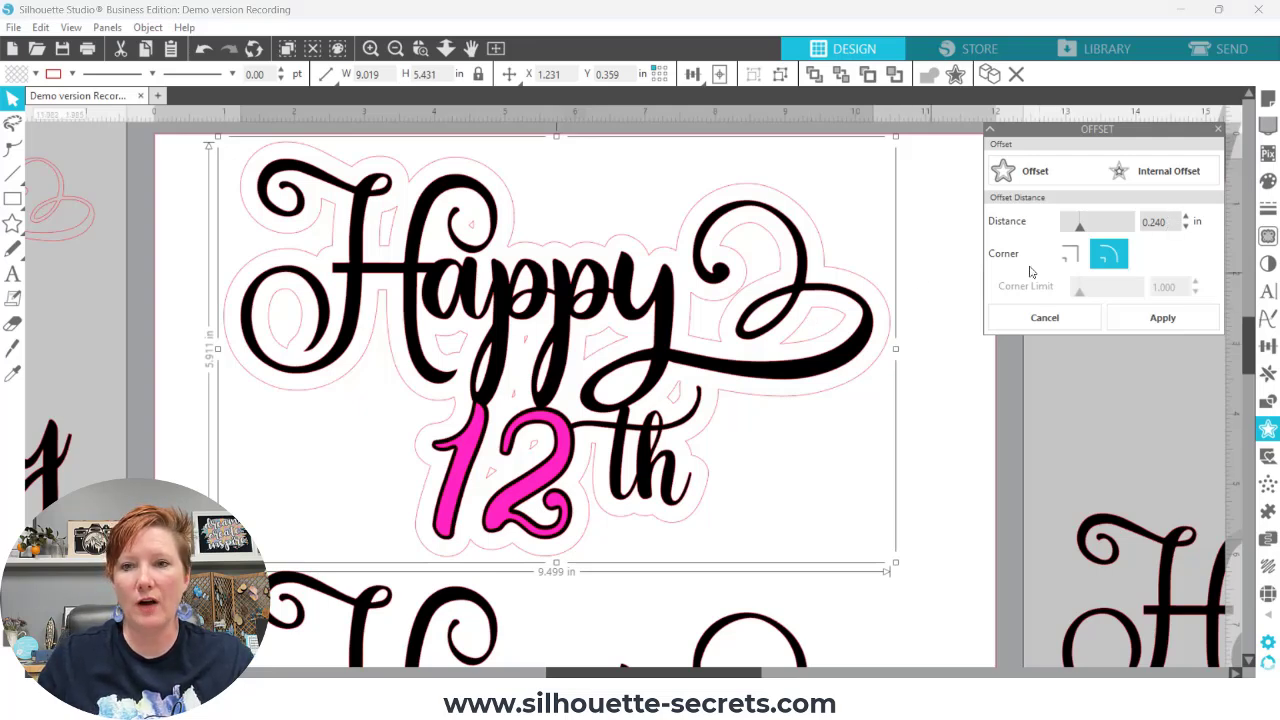
pyautogui.click(1140, 320)
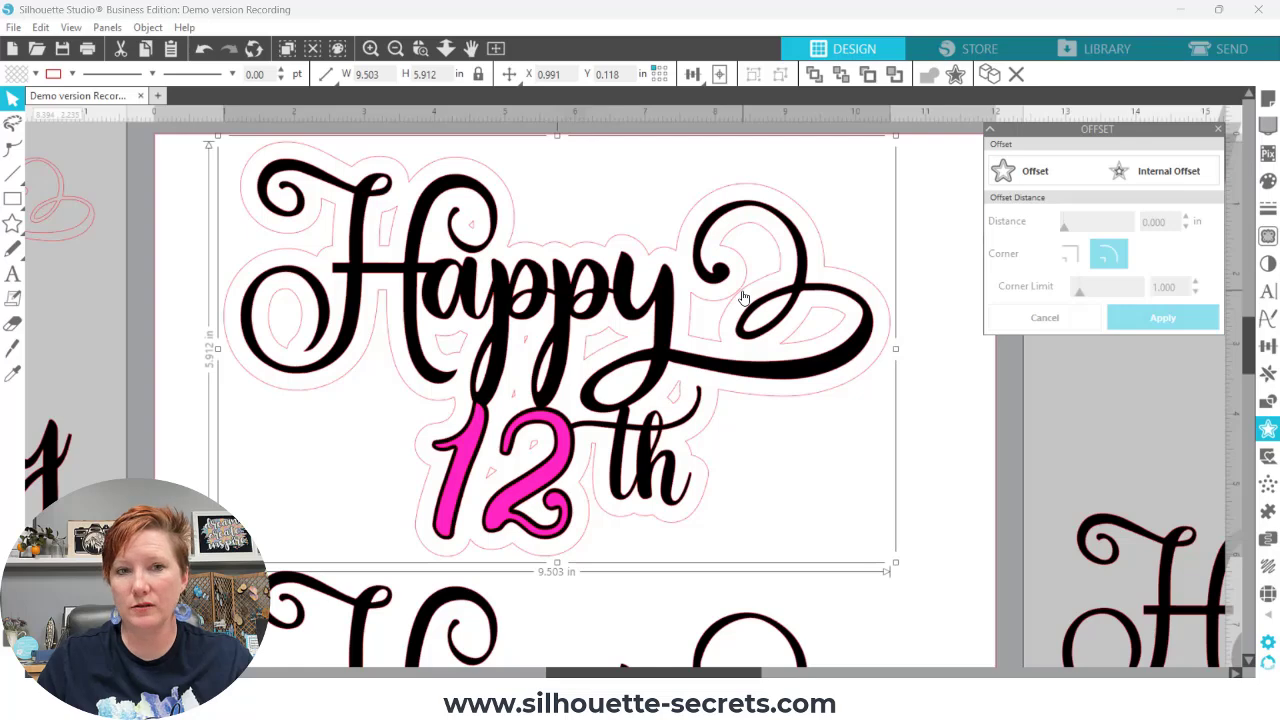
pyautogui.click(35, 74)
pyautogui.click(149, 155)
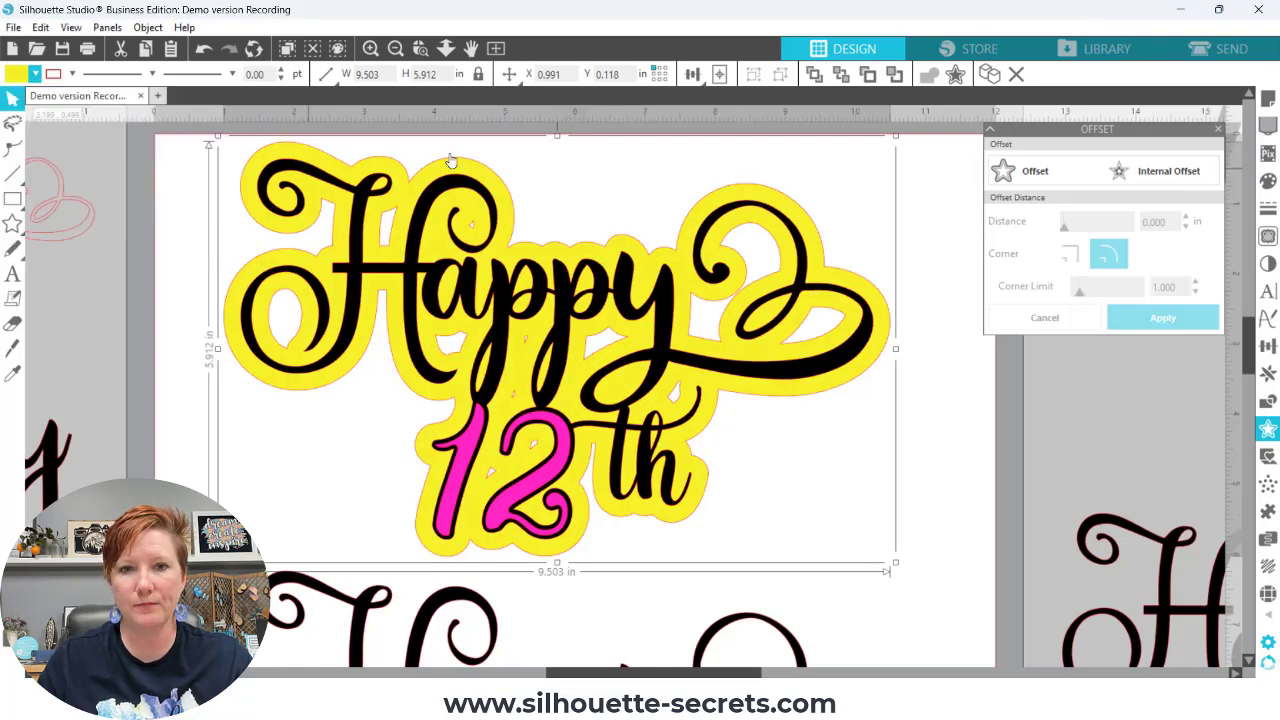
# Release the yellow offset's compound path and delete its small inner shapes, keeping only the outer outline
pyautogui.rightClick(780, 276)
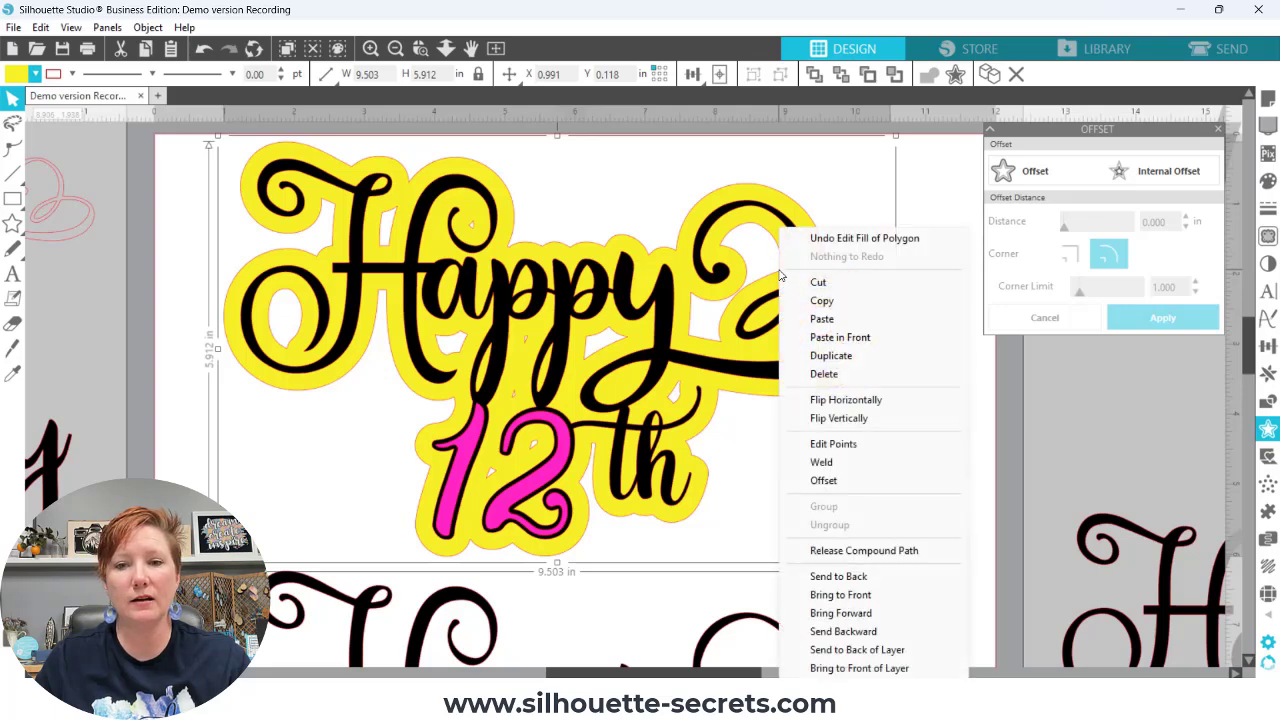
pyautogui.click(840, 551)
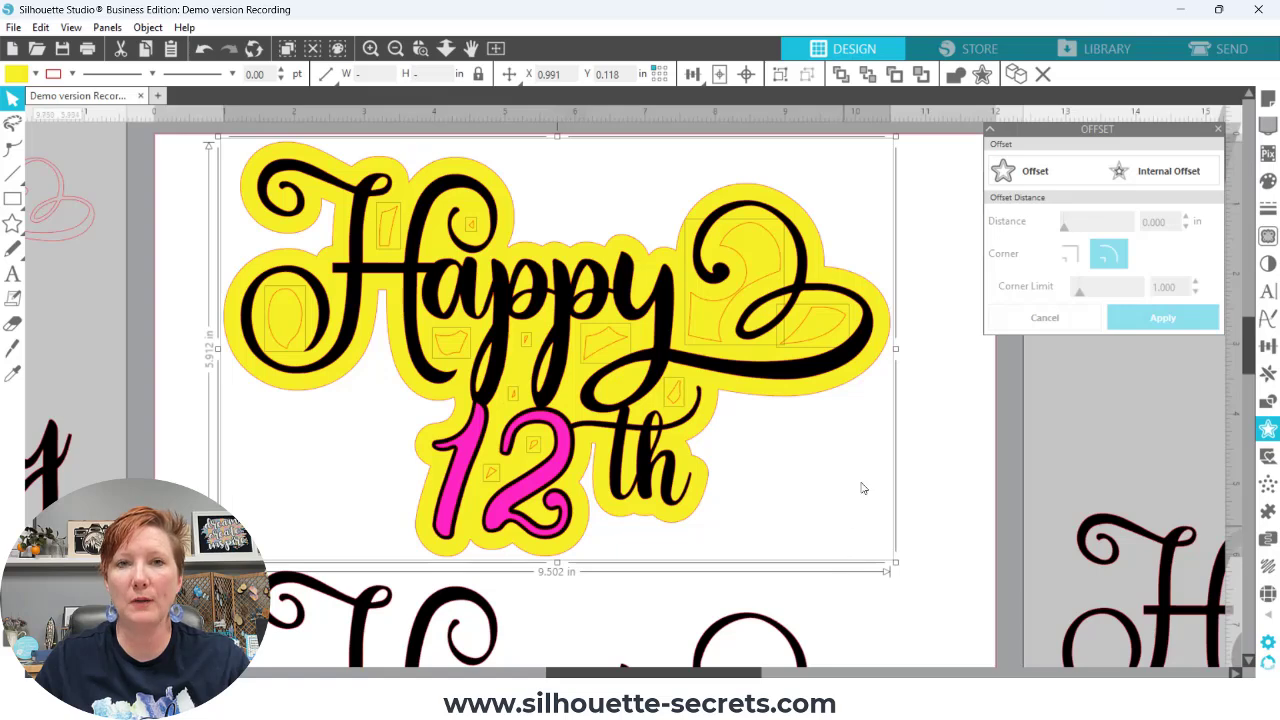
pyautogui.click(882, 308)
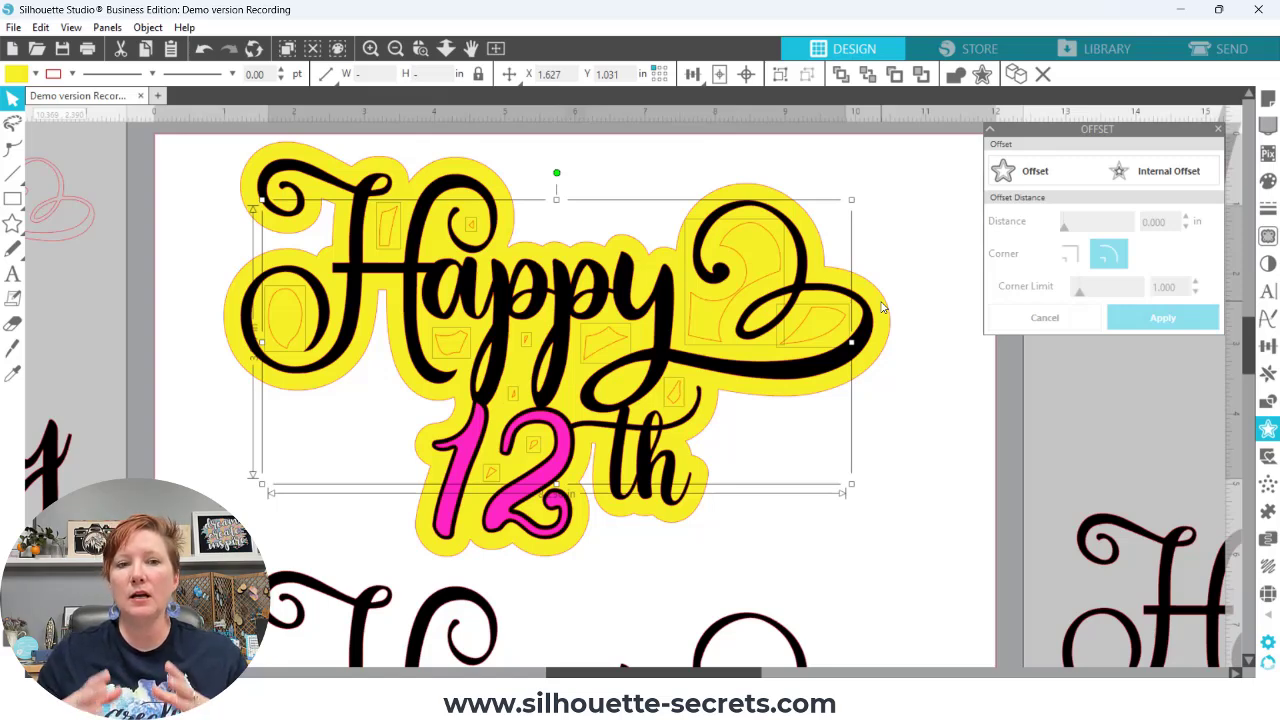
pyautogui.press('Delete')
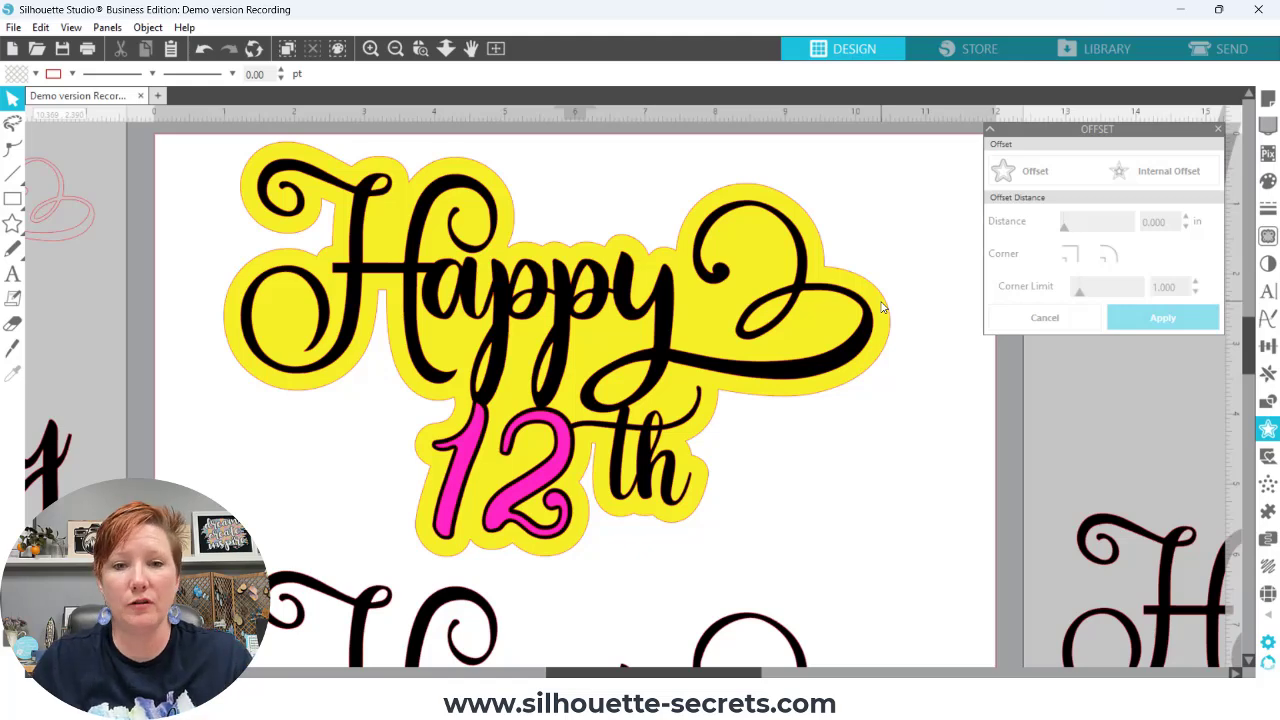
# Move the upper design with its yellow offset upward, partly beyond the page's top edge
pyautogui.moveTo(1249, 336); pyautogui.dragTo(1257, 395)
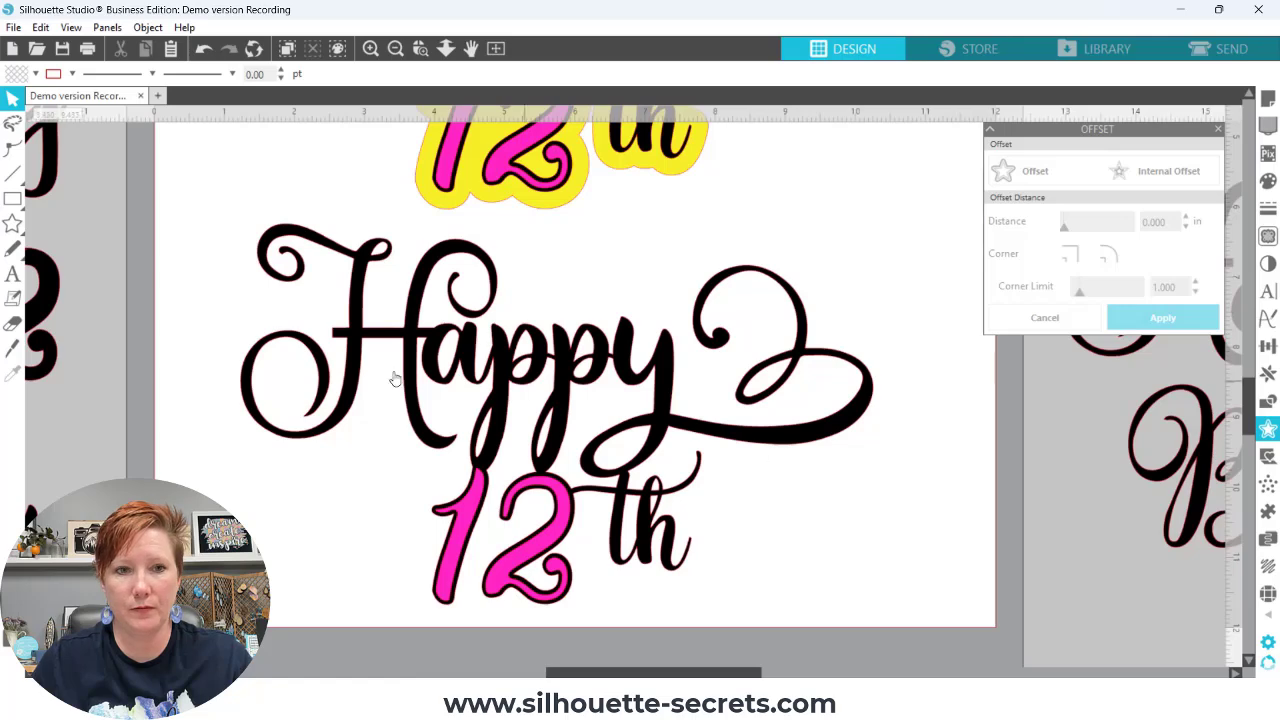
pyautogui.moveTo(198, 243); pyautogui.dragTo(922, 610)
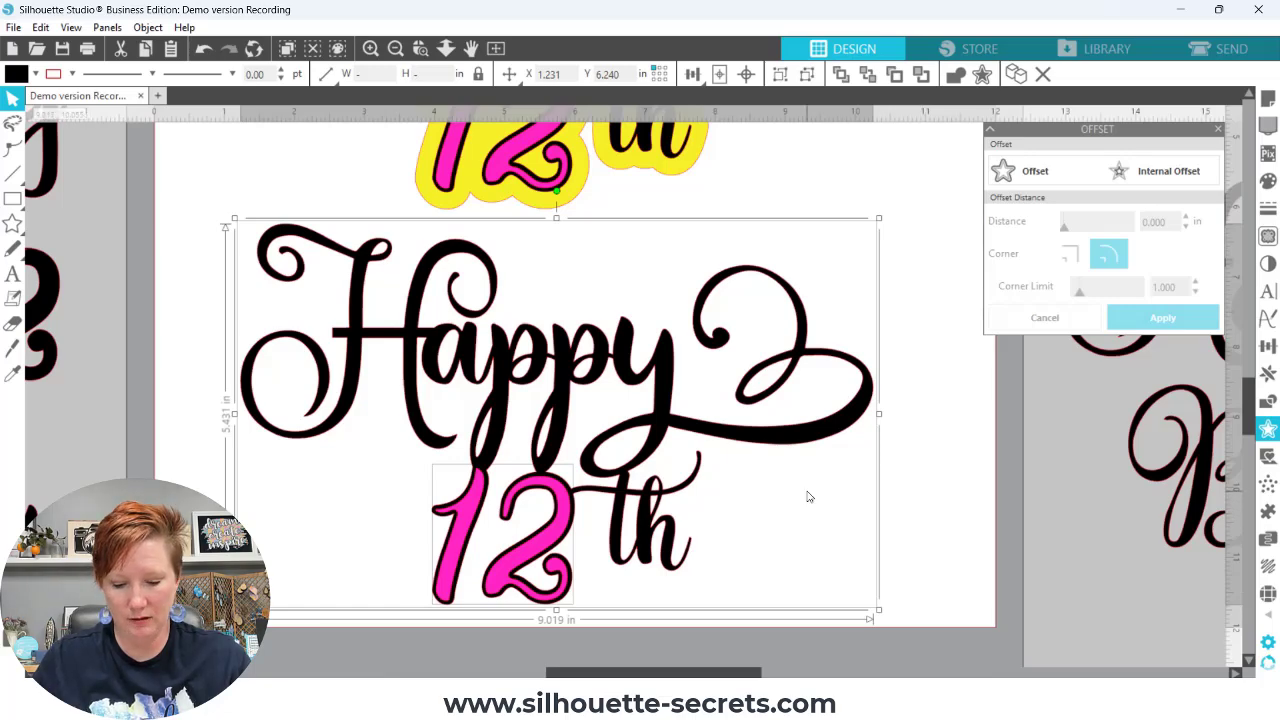
pyautogui.moveTo(1249, 403); pyautogui.dragTo(1249, 358)
pyautogui.click(496, 49)
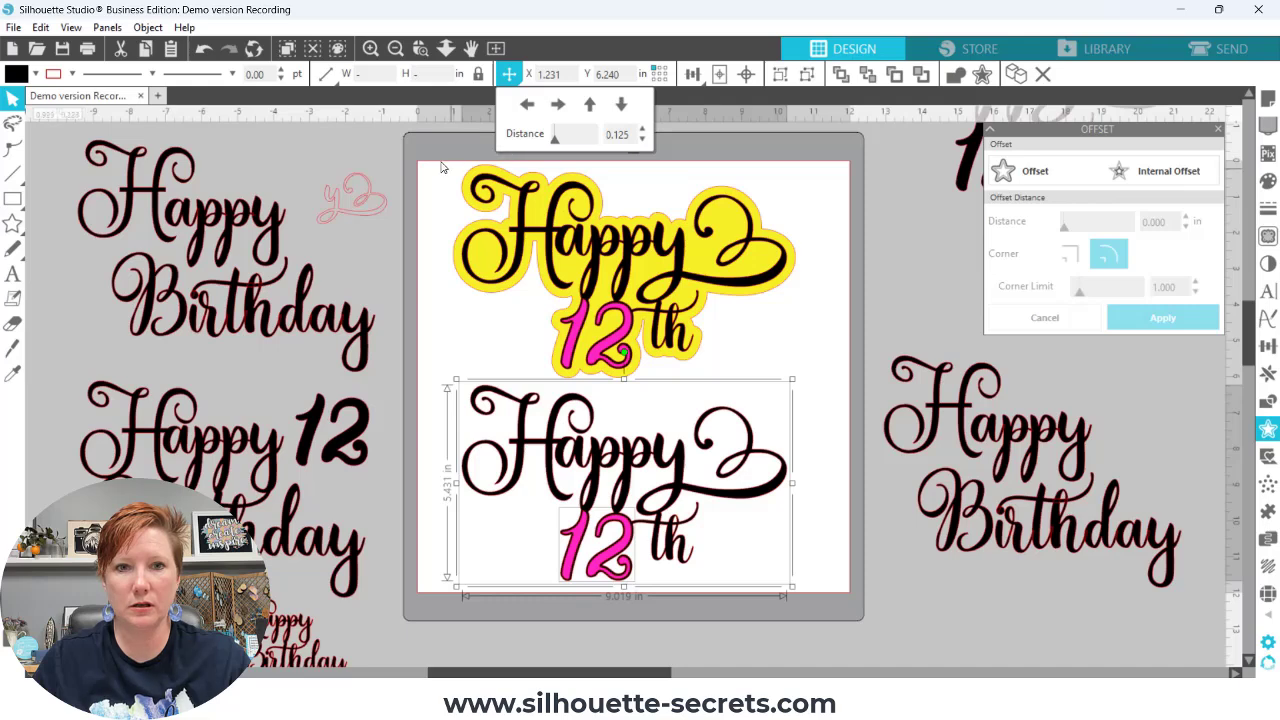
pyautogui.moveTo(443, 163); pyautogui.dragTo(674, 363)
pyautogui.moveTo(642, 302); pyautogui.dragTo(645, 198)
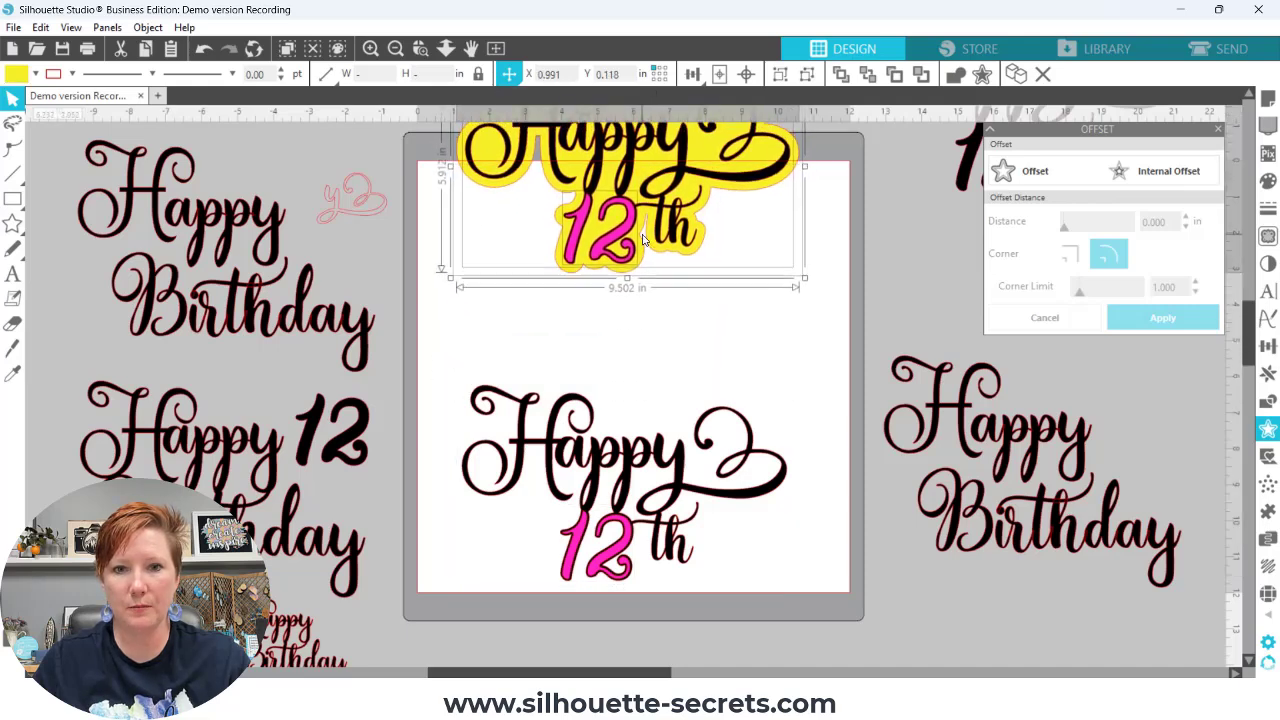
# Move the lower "Happy 12th" design up to about X 1.440, Y 4.989 in
pyautogui.moveTo(443, 357); pyautogui.dragTo(676, 465)
pyautogui.press('space')
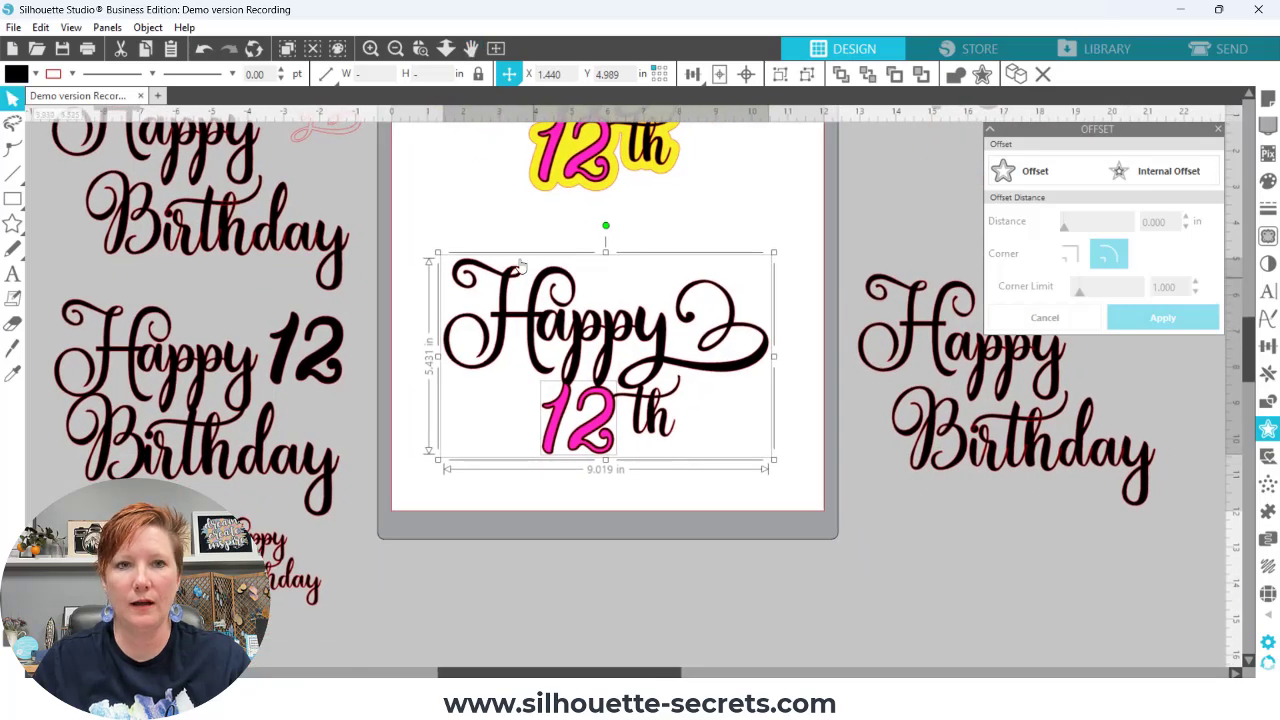
pyautogui.click(420, 48)
pyautogui.moveTo(396, 208); pyautogui.dragTo(845, 534)
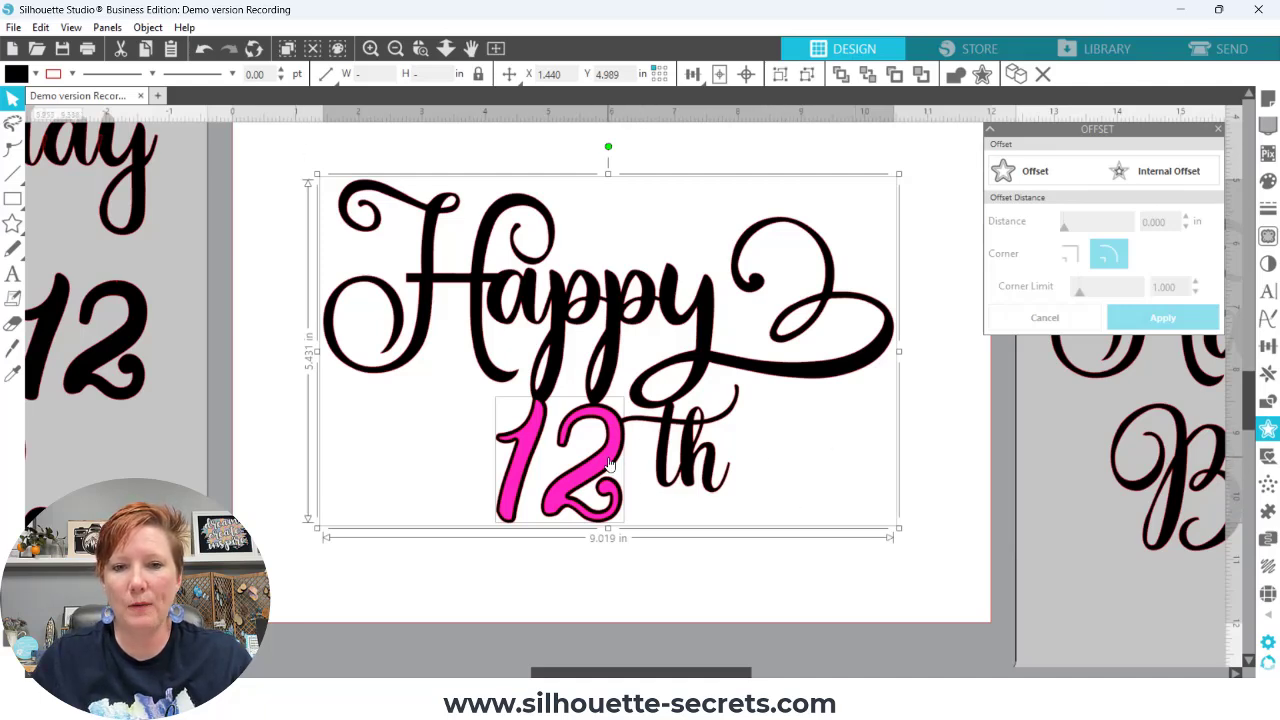
# Apply an outward offset of 0.550 in with rounded corners around the lower "Happy 12th" design and fill the offset yellow
pyautogui.hotkey('ctrl', 'shift', 'w')
pyautogui.scroll(2, 718, 470)
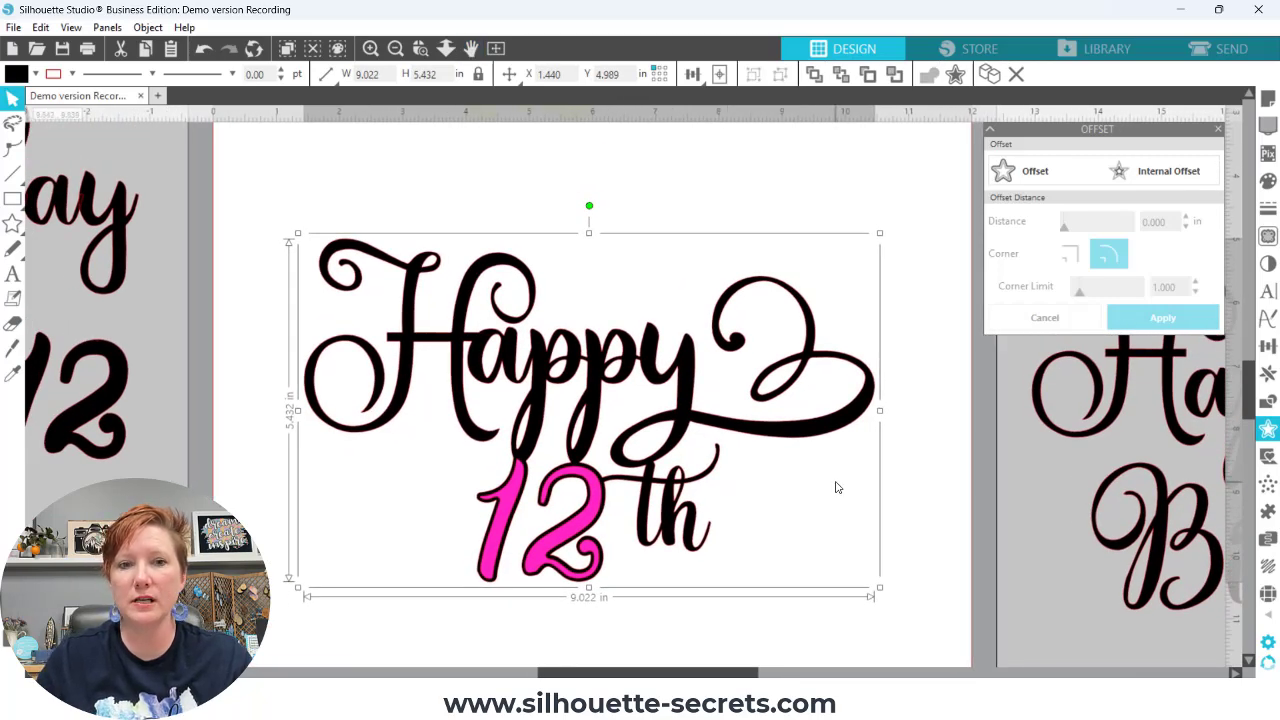
pyautogui.click(1032, 178)
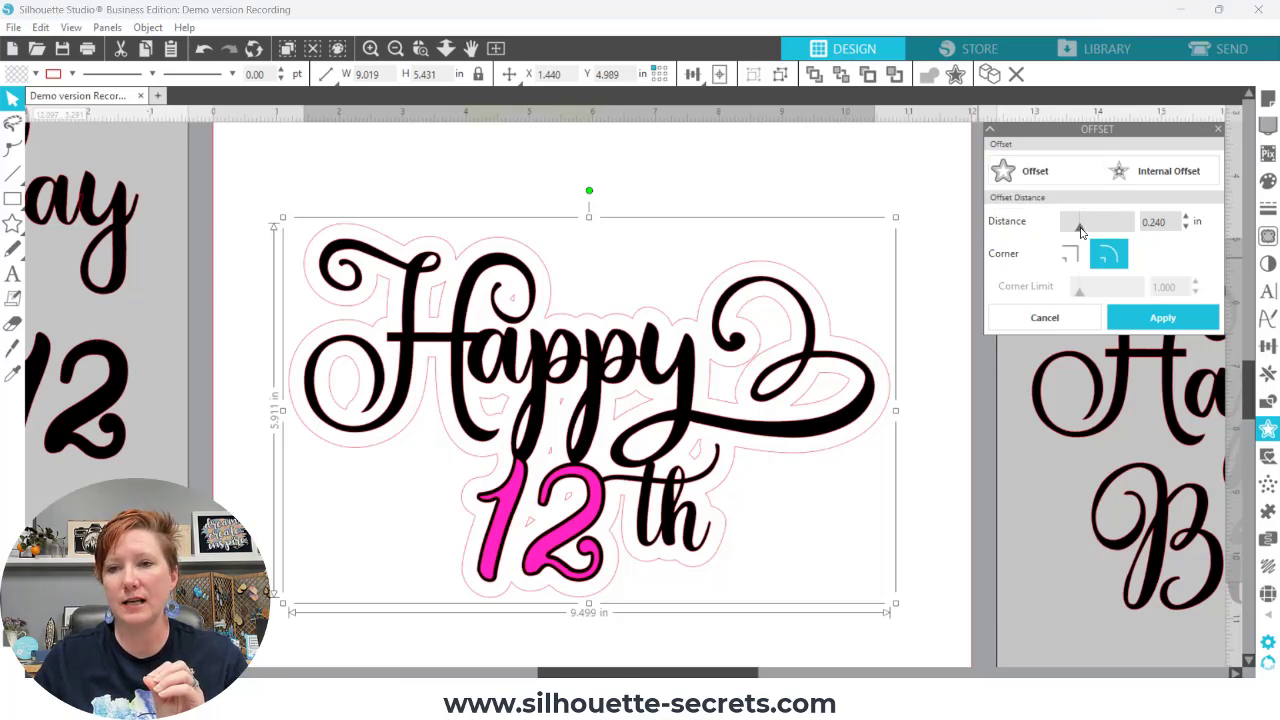
pyautogui.moveTo(1080, 231); pyautogui.dragTo(1101, 234)
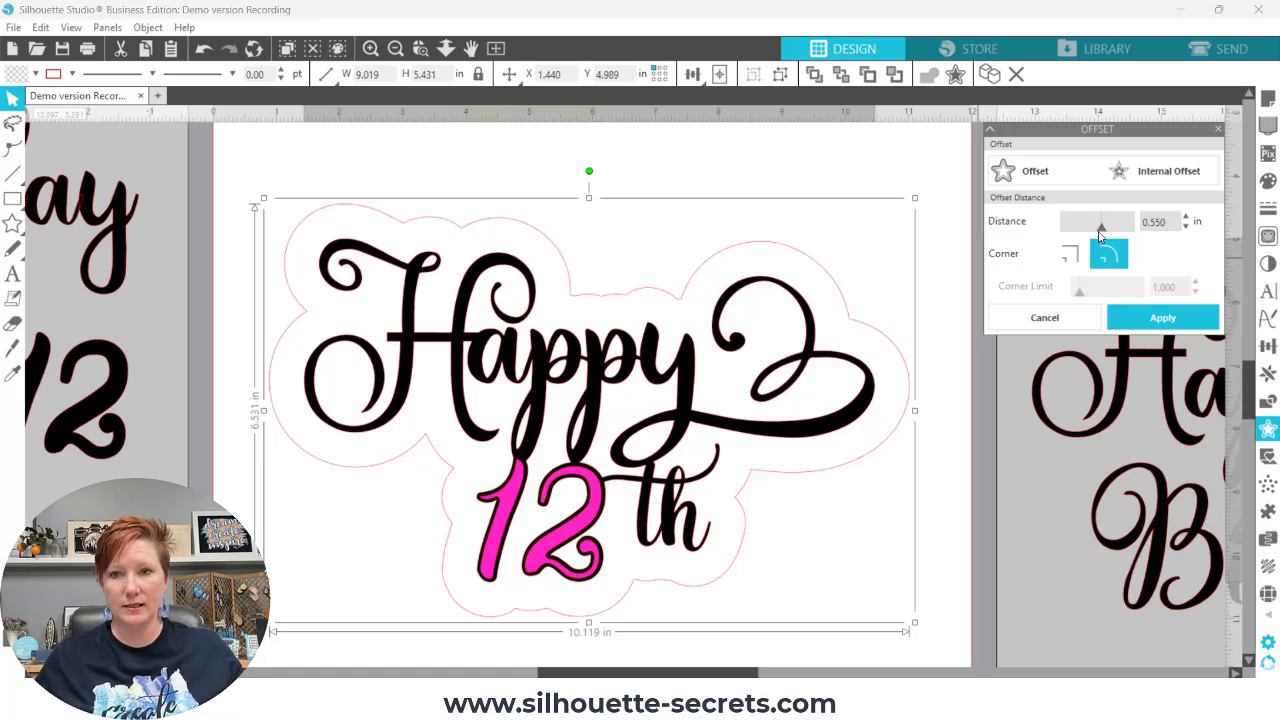
pyautogui.click(1137, 320)
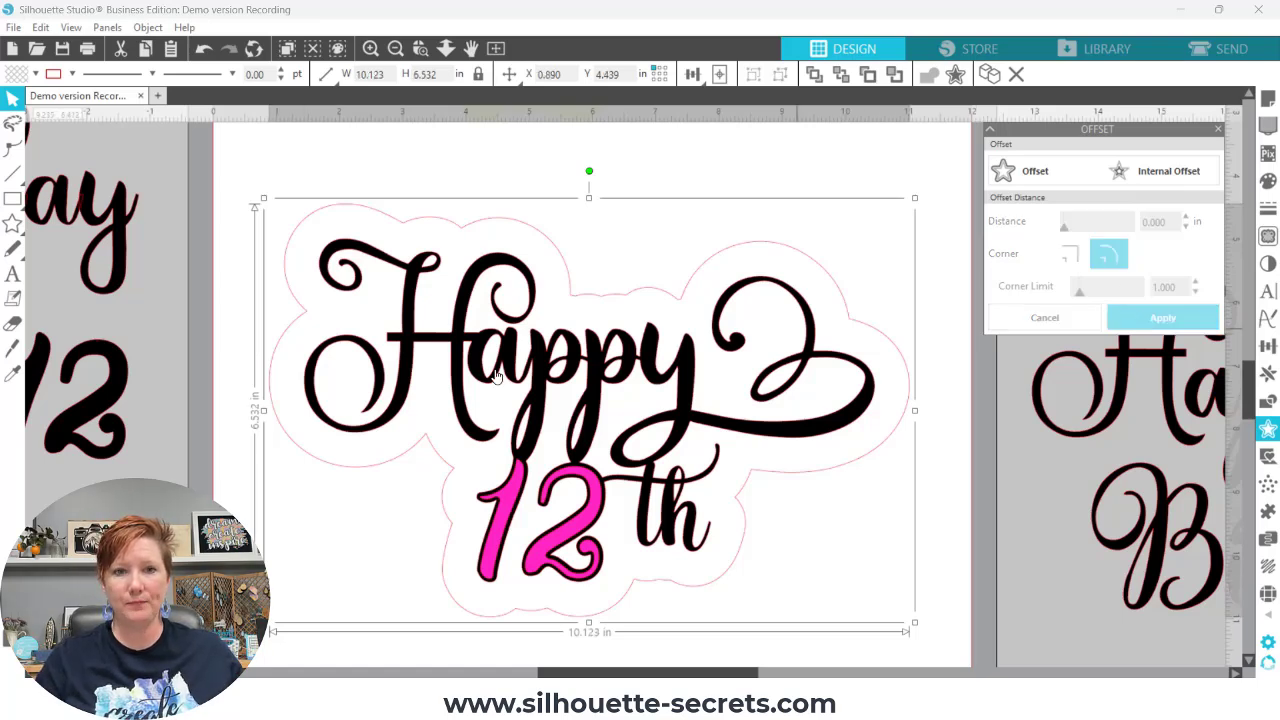
pyautogui.click(38, 75)
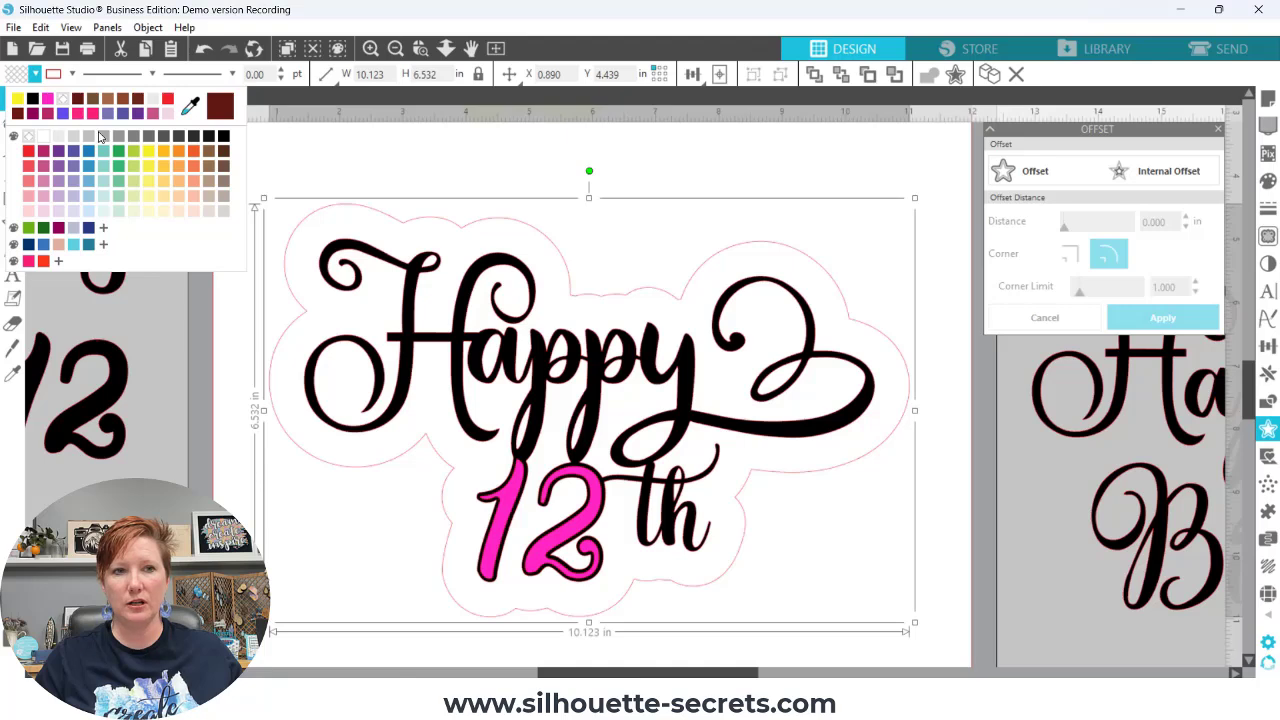
pyautogui.click(152, 153)
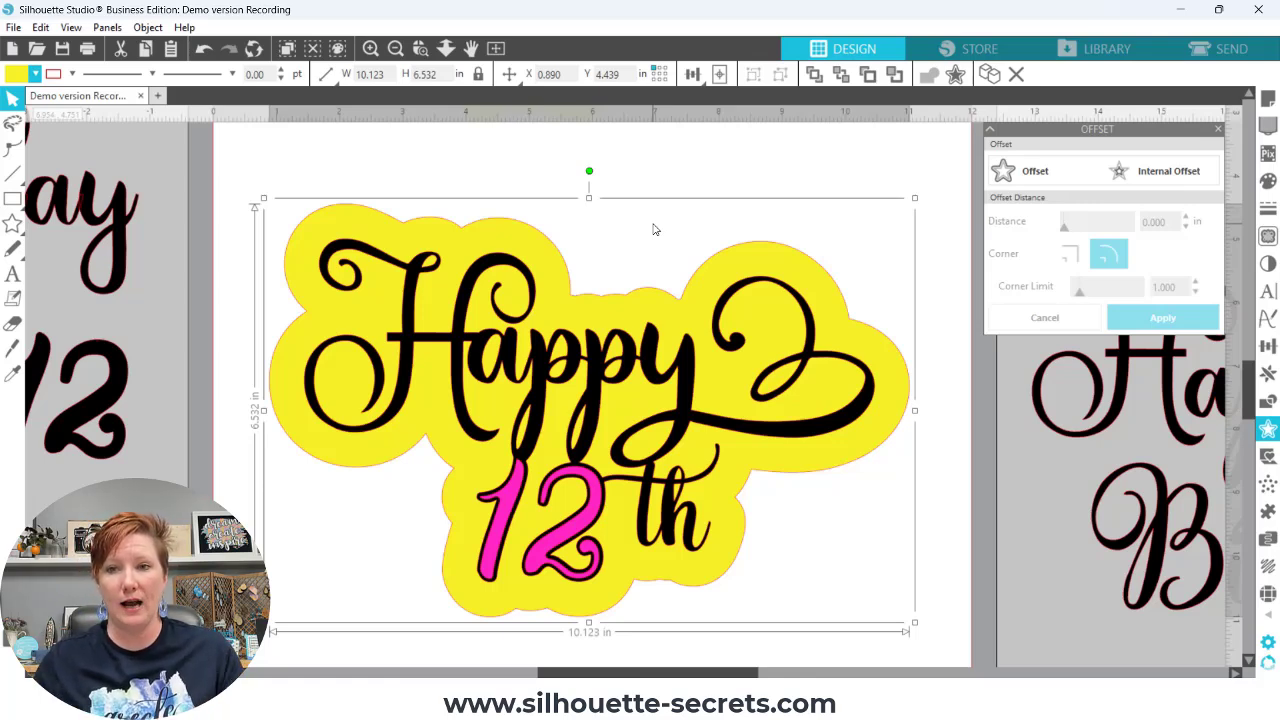
# Apply an internal offset of 0.325 in with sharp corners to the lower yellow background and fill it orange
pyautogui.click(1143, 171)
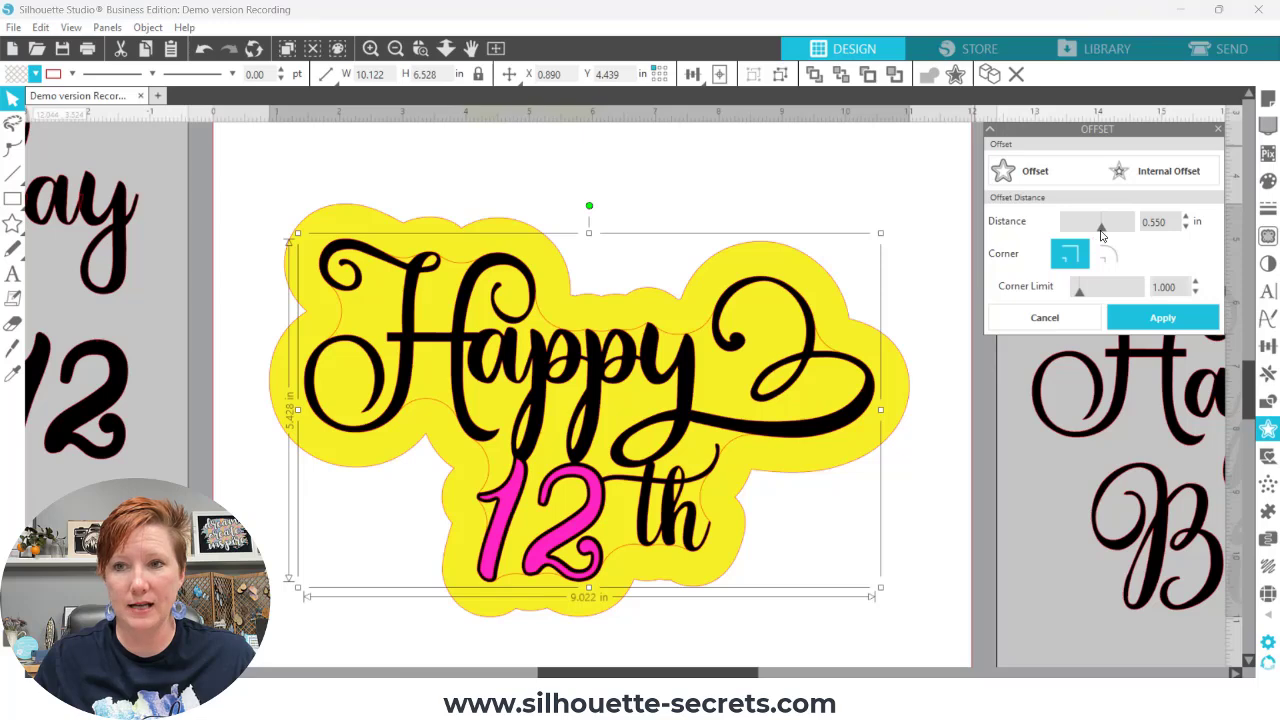
pyautogui.moveTo(1101, 228); pyautogui.dragTo(1087, 234)
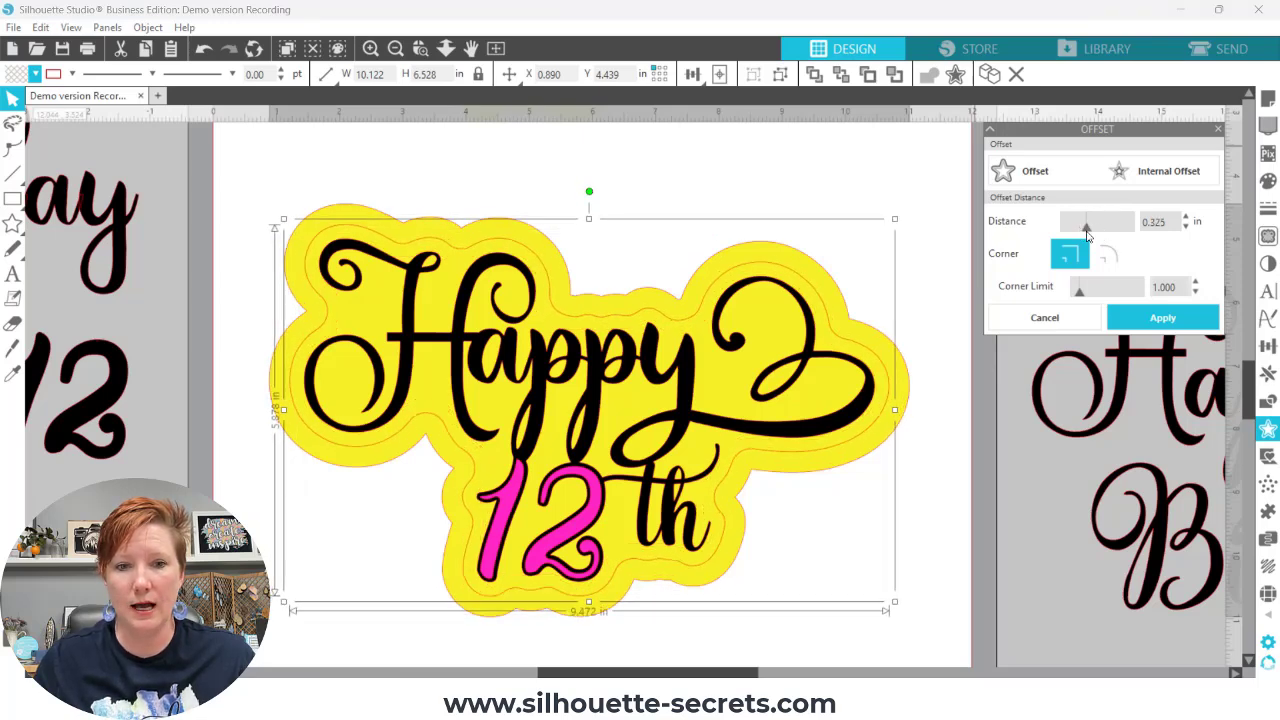
pyautogui.click(1140, 320)
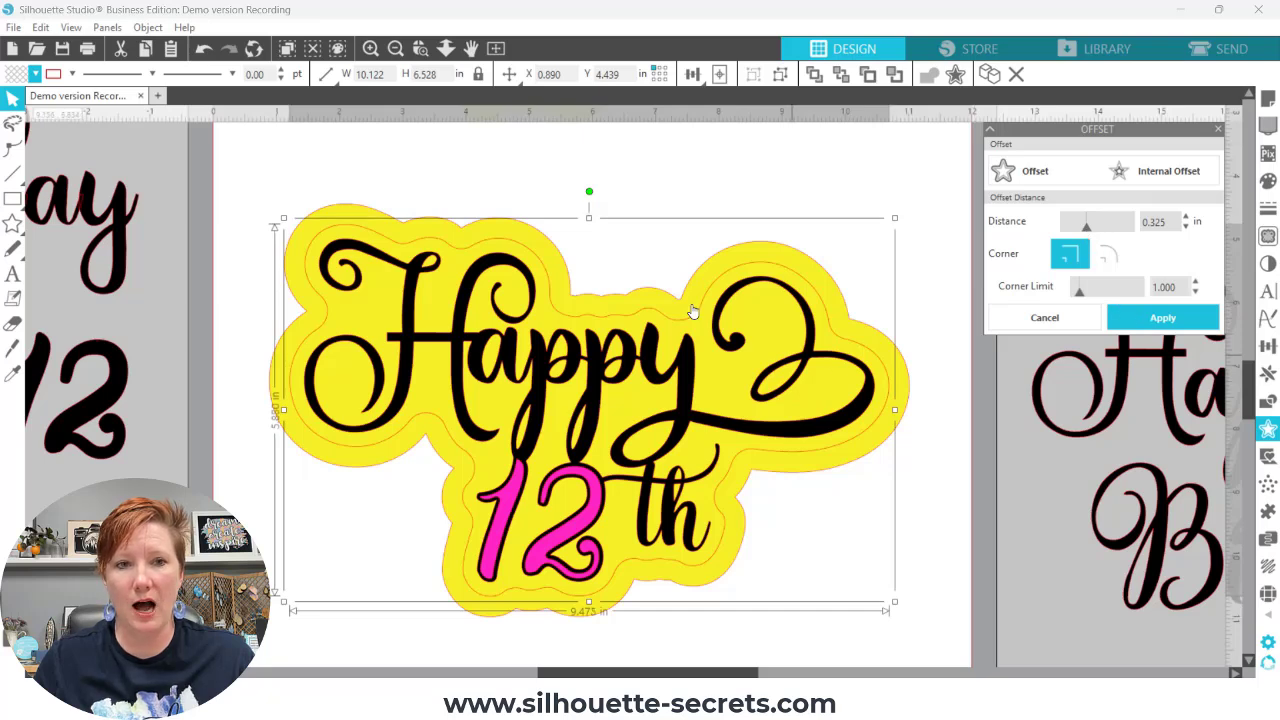
pyautogui.click(36, 75)
pyautogui.click(184, 151)
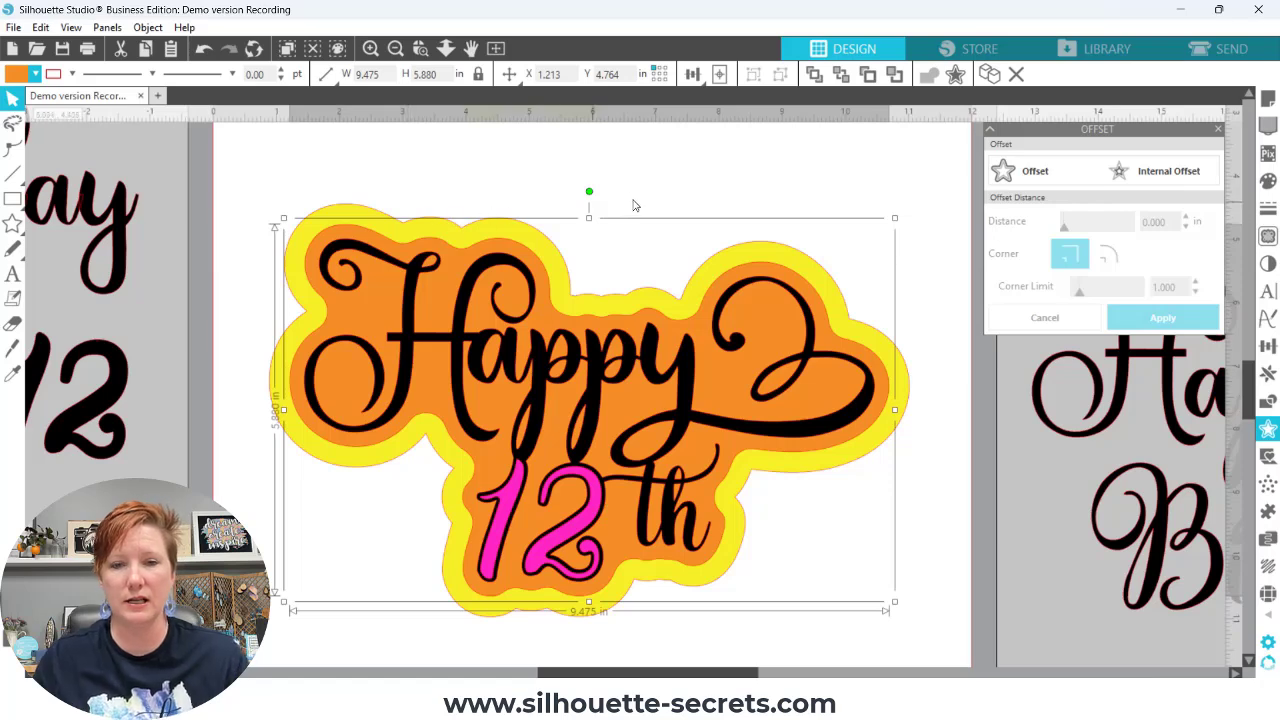
pyautogui.click(649, 172)
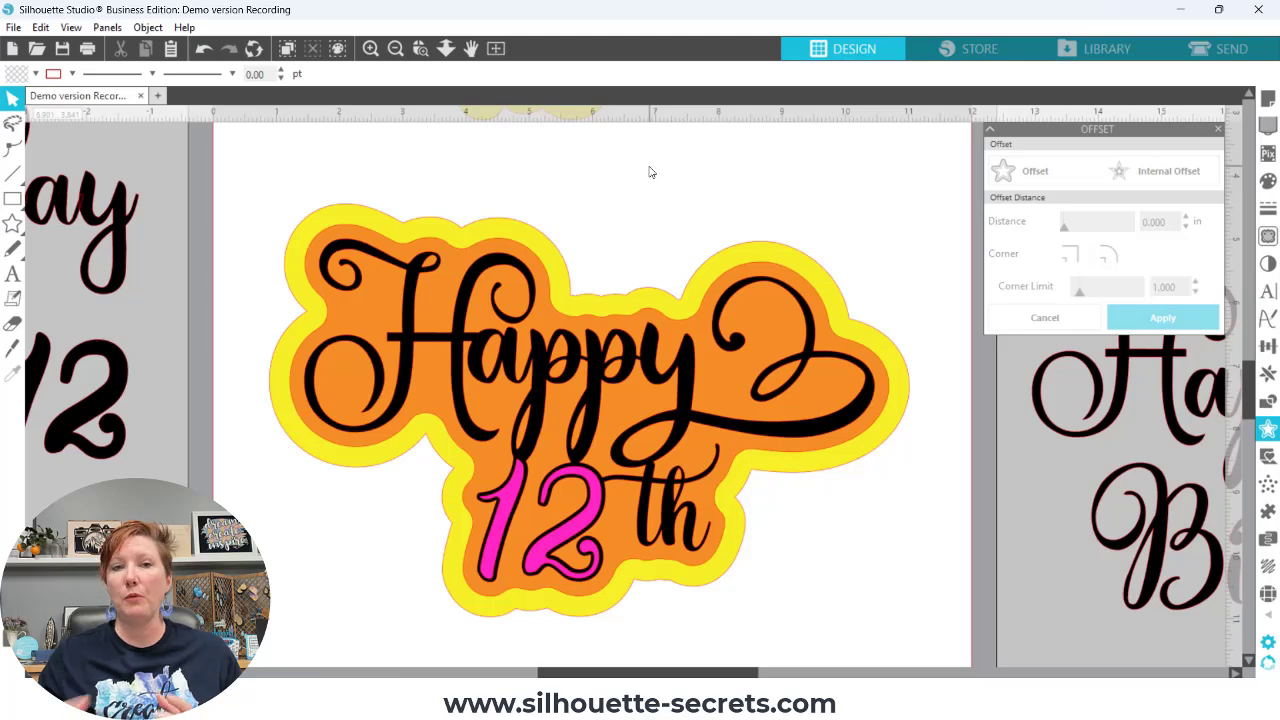
# Move the whole lower design with its offset backgrounds down to about X 0.929, Y 5.289 in
pyautogui.click(395, 48)
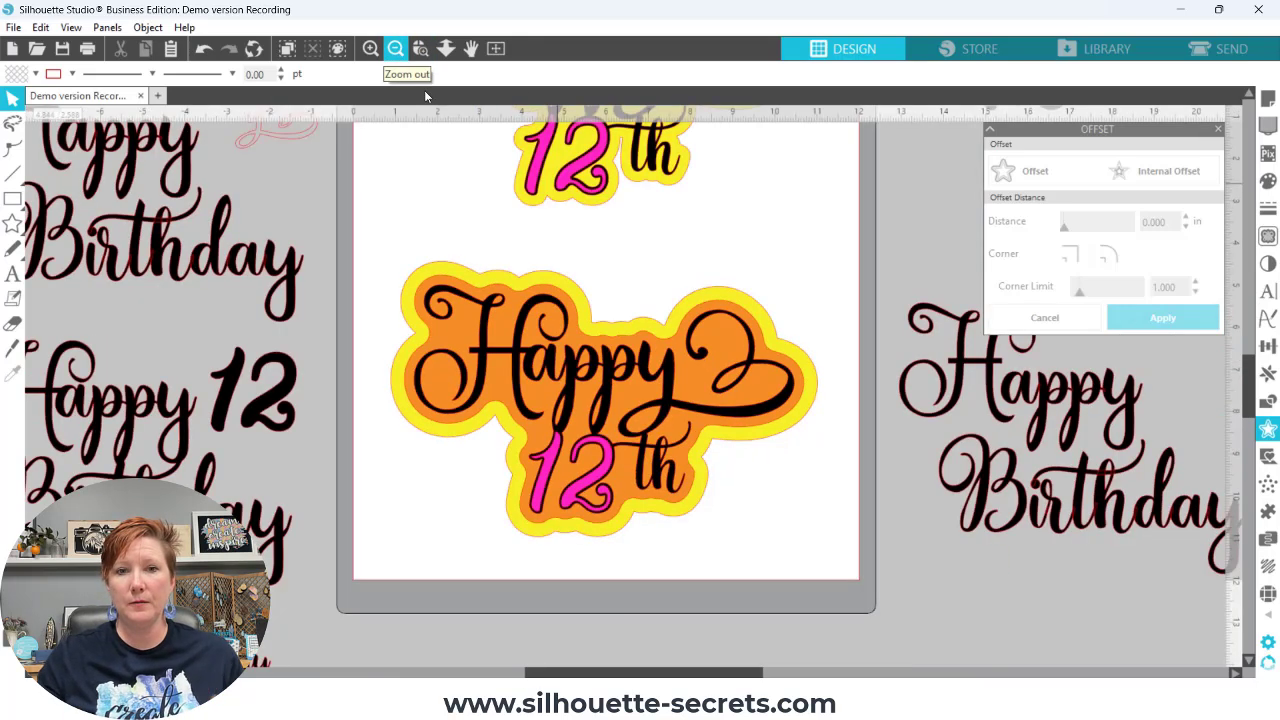
pyautogui.click(440, 310)
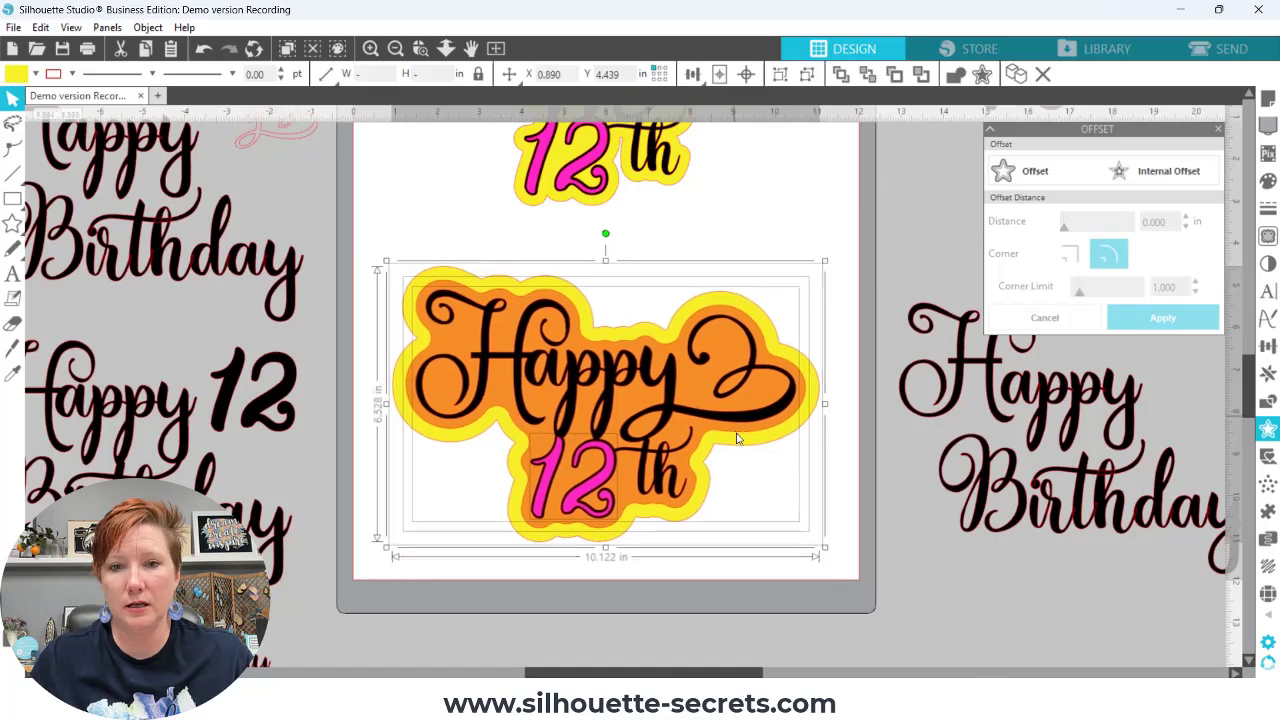
pyautogui.moveTo(738, 438); pyautogui.dragTo(740, 468)
pyautogui.moveTo(753, 279); pyautogui.dragTo(733, 359)
# Move the upper design with its yellow offset down to about X 1.262, Y -0.574 in, just above the lower design
pyautogui.click(395, 48)
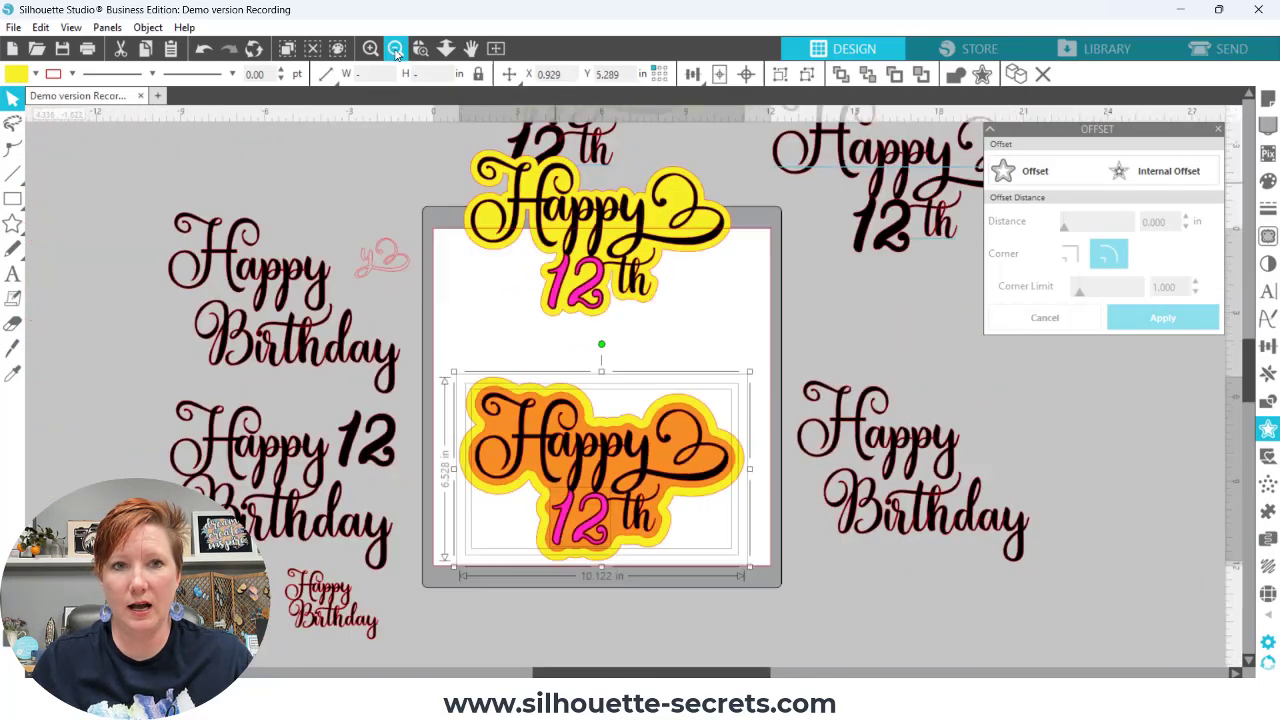
pyautogui.click(476, 184)
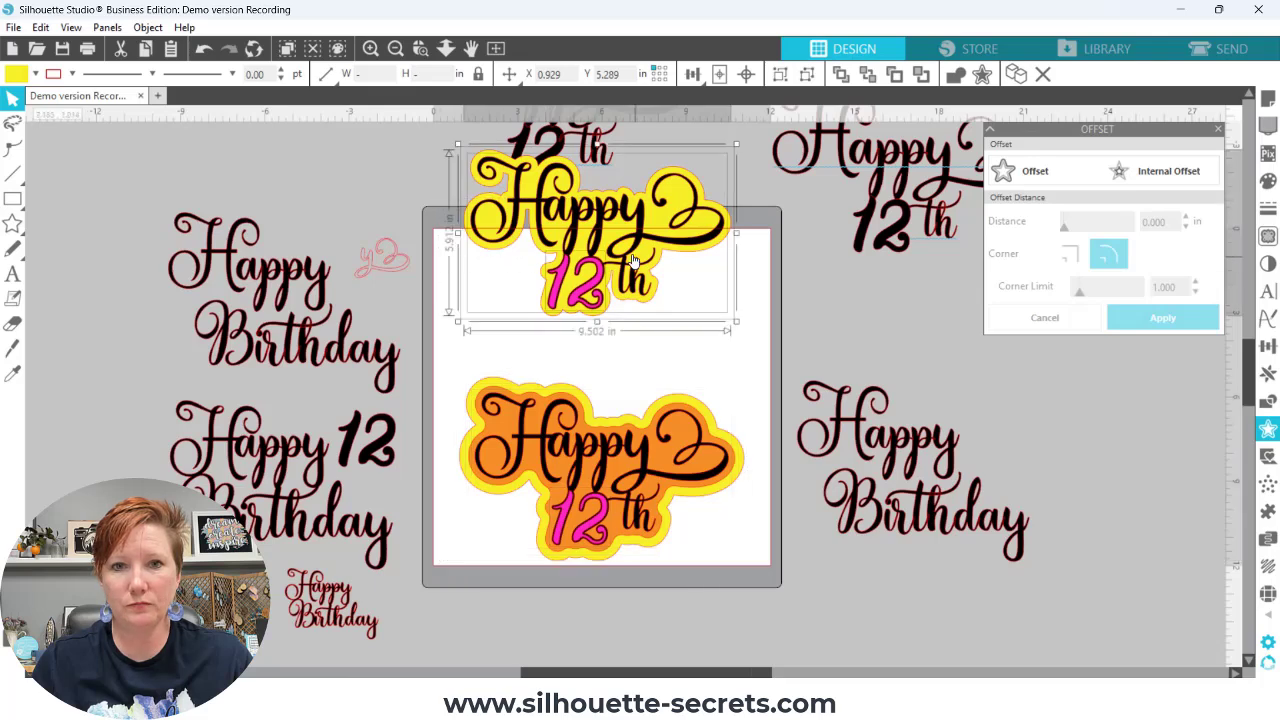
pyautogui.moveTo(633, 260); pyautogui.dragTo(640, 320)
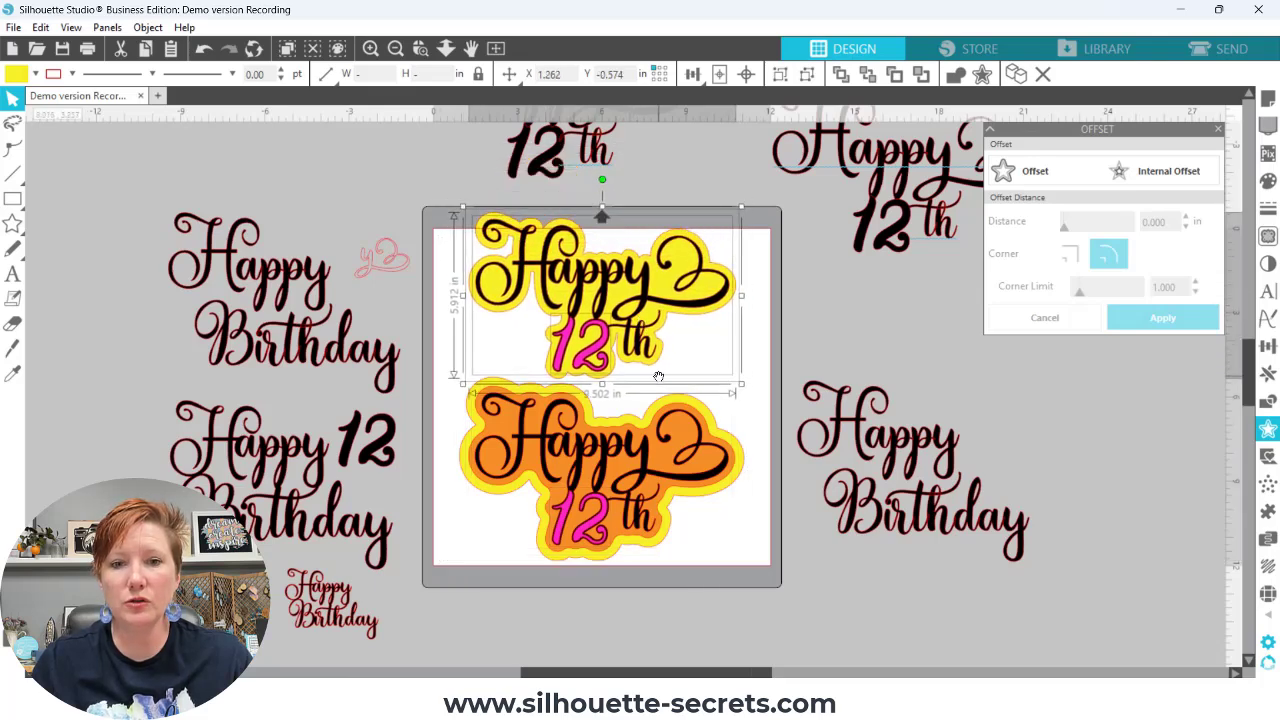
pyautogui.click(758, 400)
pyautogui.moveTo(758, 398); pyautogui.dragTo(721, 366)
pyautogui.click(421, 50)
pyautogui.moveTo(383, 146); pyautogui.dragTo(761, 568)
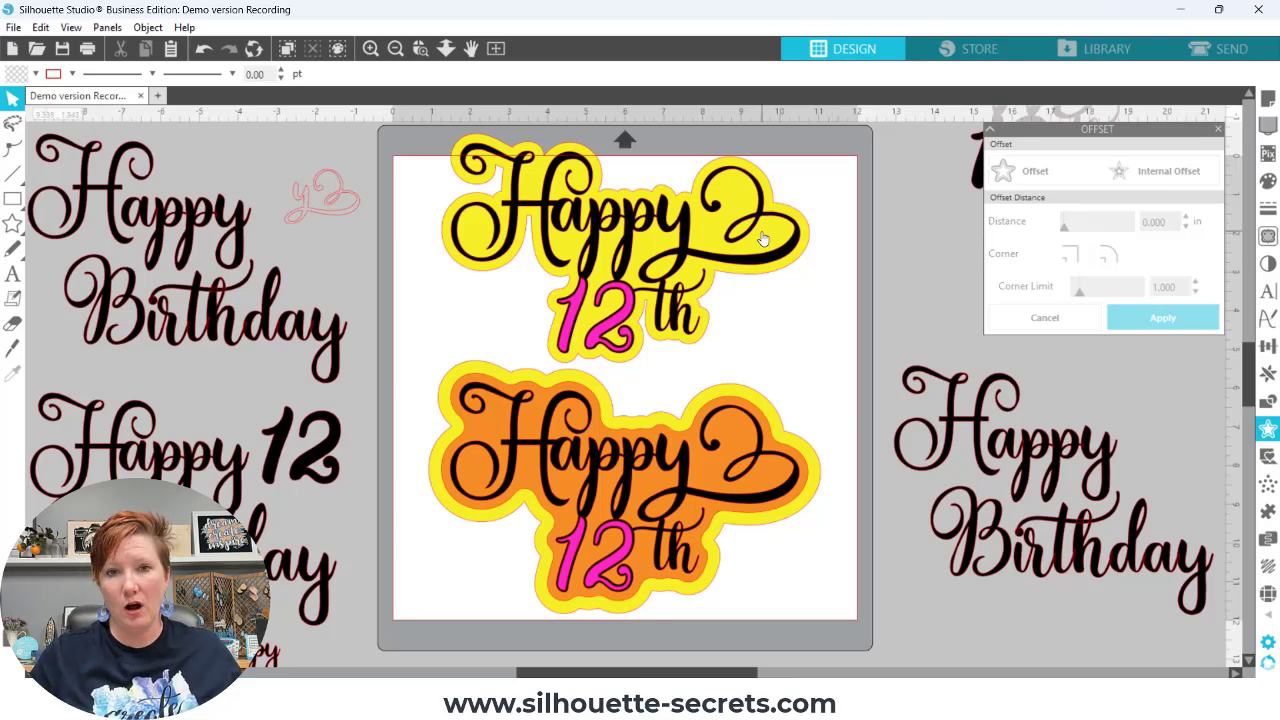
# Delete the orange internal offset from the lower design, keeping its yellow background
pyautogui.click(752, 416)
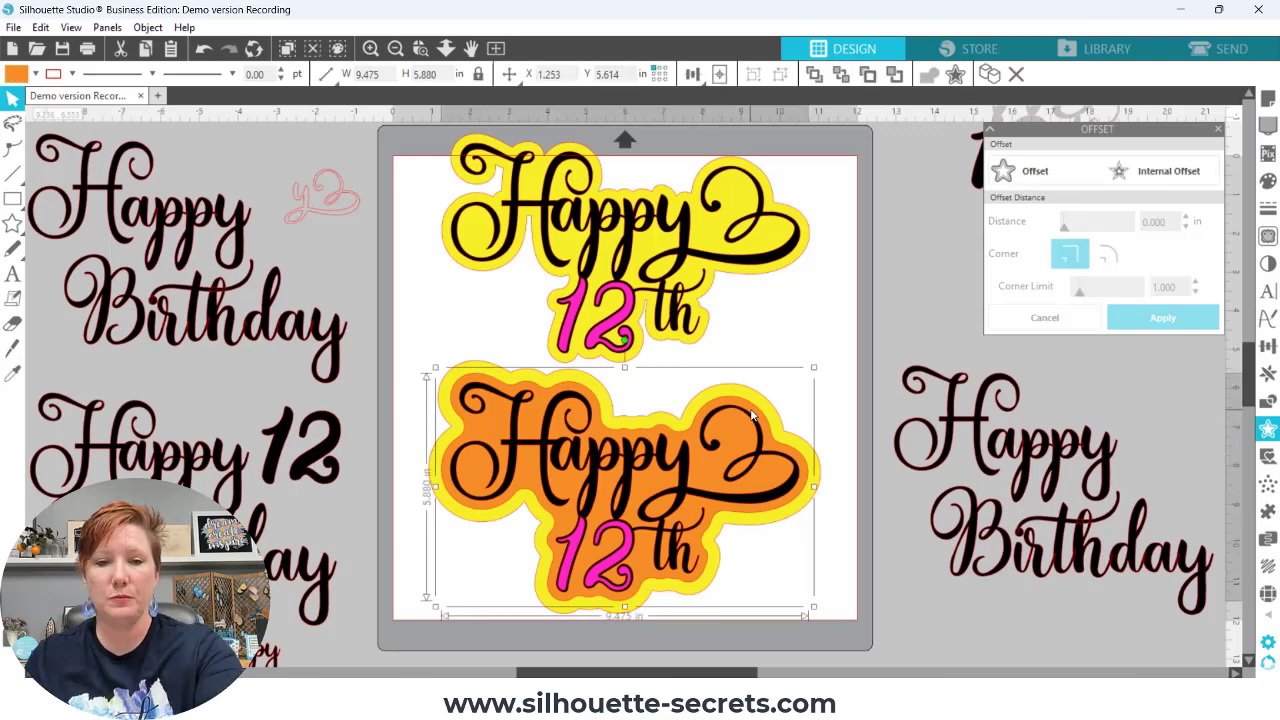
pyautogui.press('Delete')
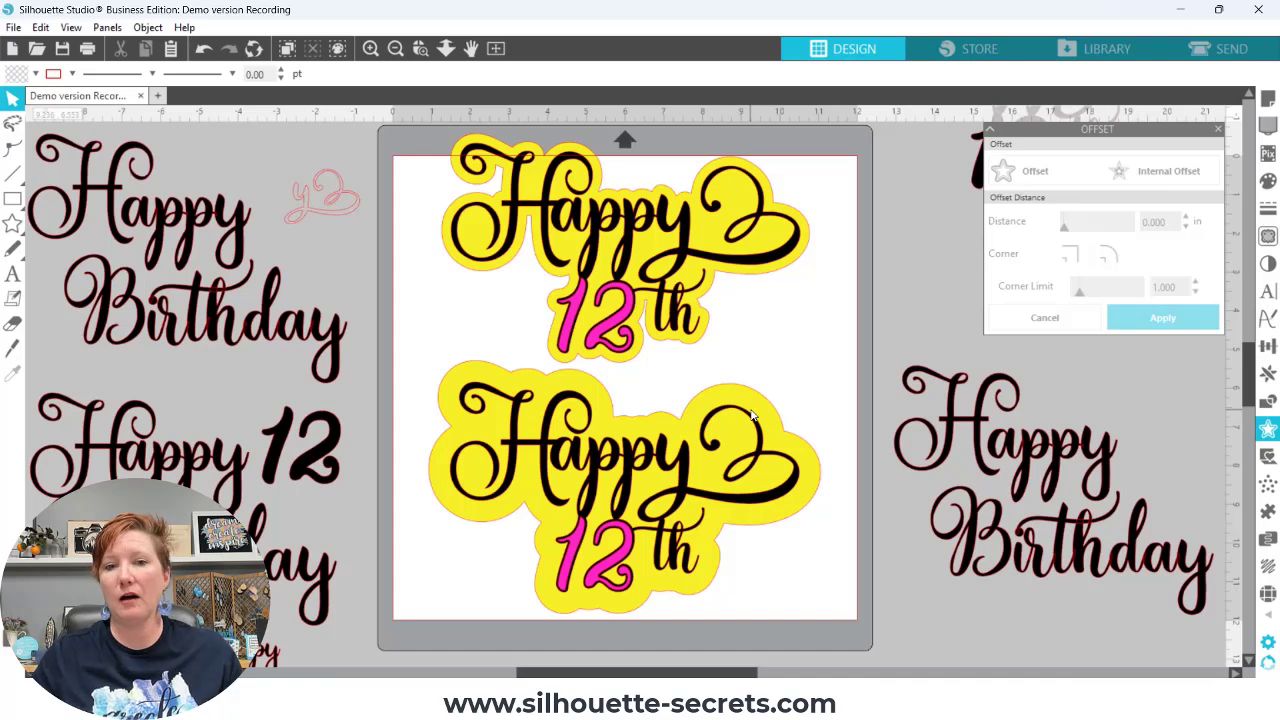